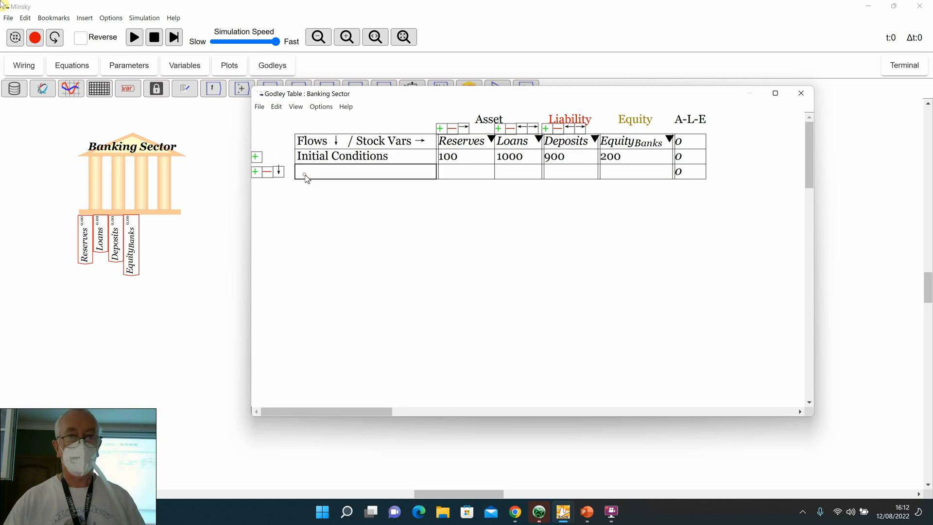
Step: Name the empty flow row Bank lending and enter \Credit in its Deposits cell
type("Bank lending")
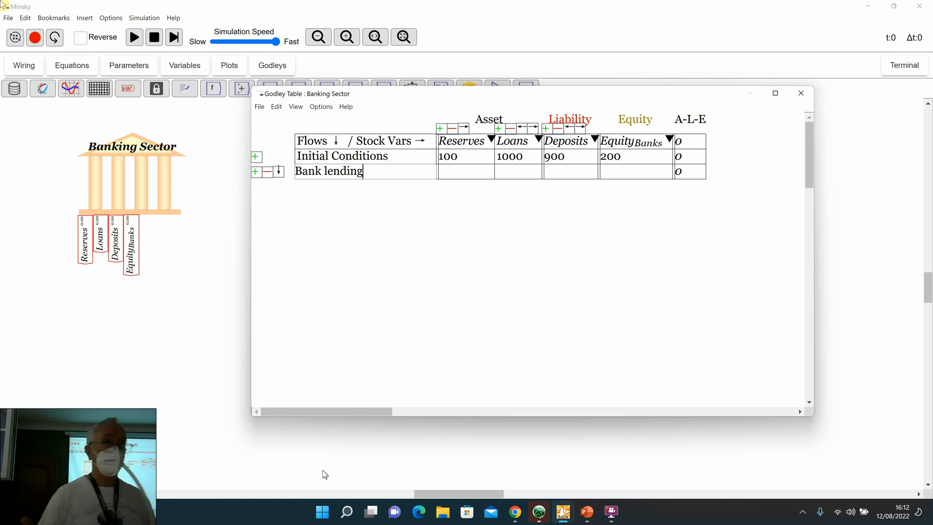
scroll(283, 469, "up", 1)
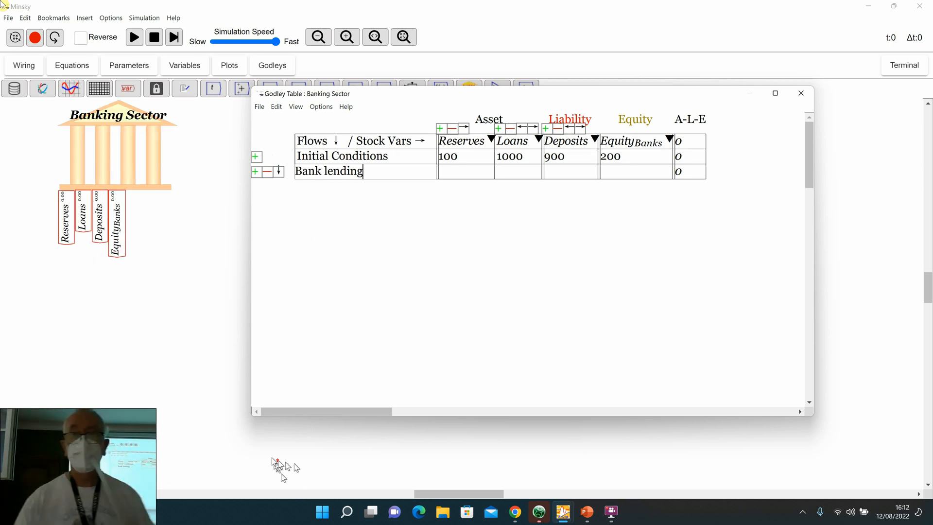
left_click(573, 171)
type("\\C")
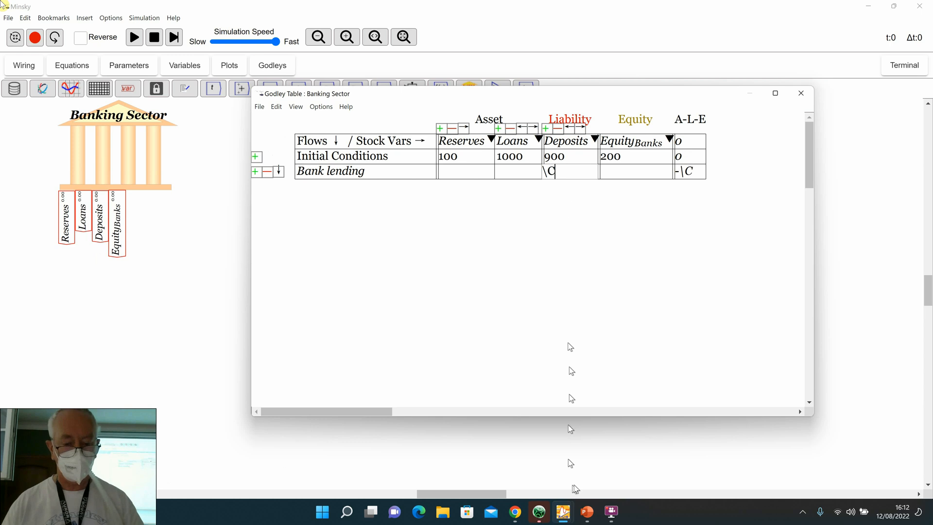
type("redit")
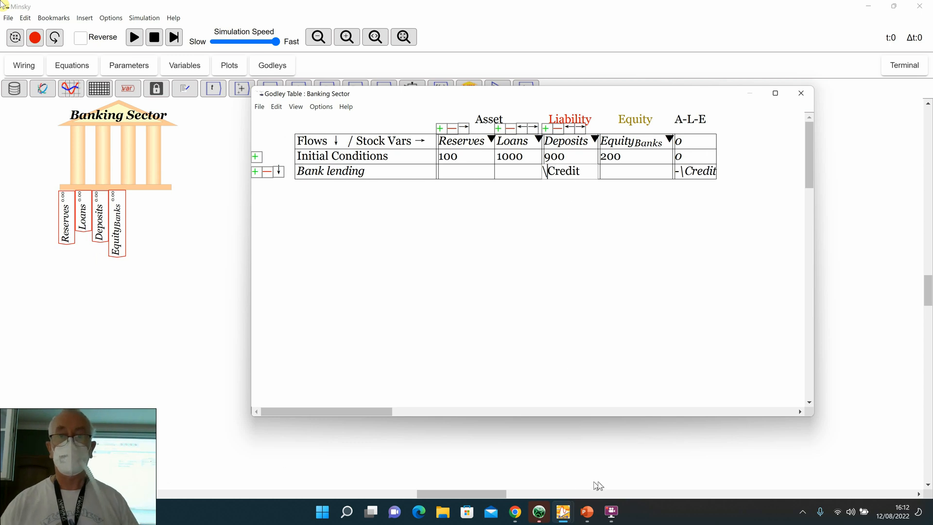
Step: Enter Credit in the Bank lending row's Loans cell and correct its Deposits entry to Credit
left_click(513, 175)
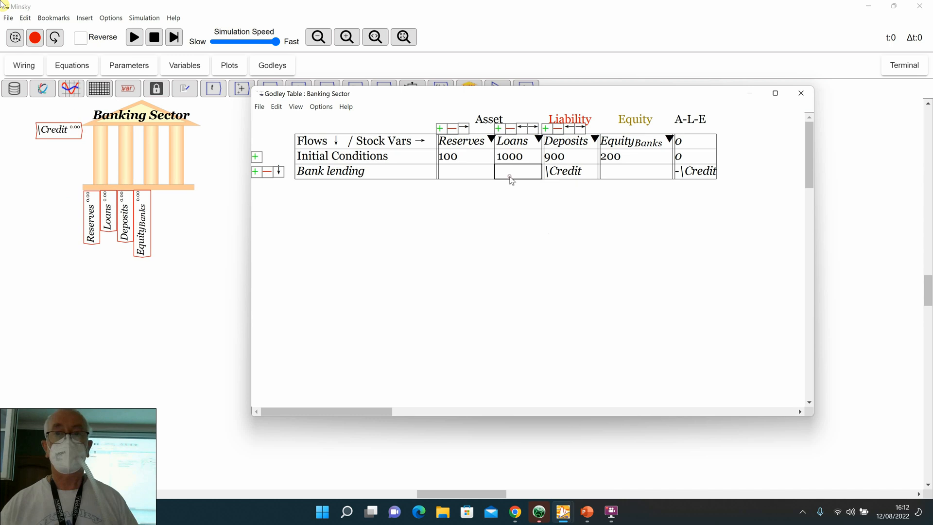
type("Credit")
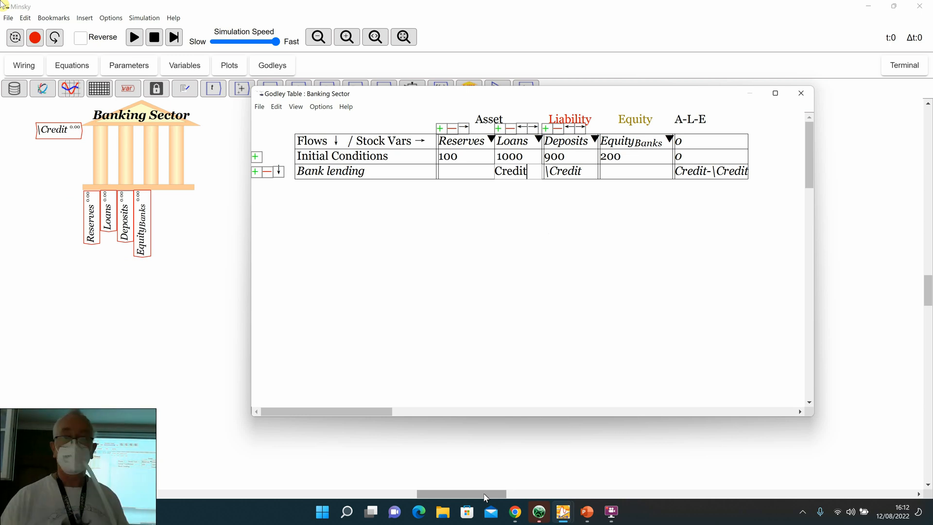
left_click(549, 176)
key("BackSpace")
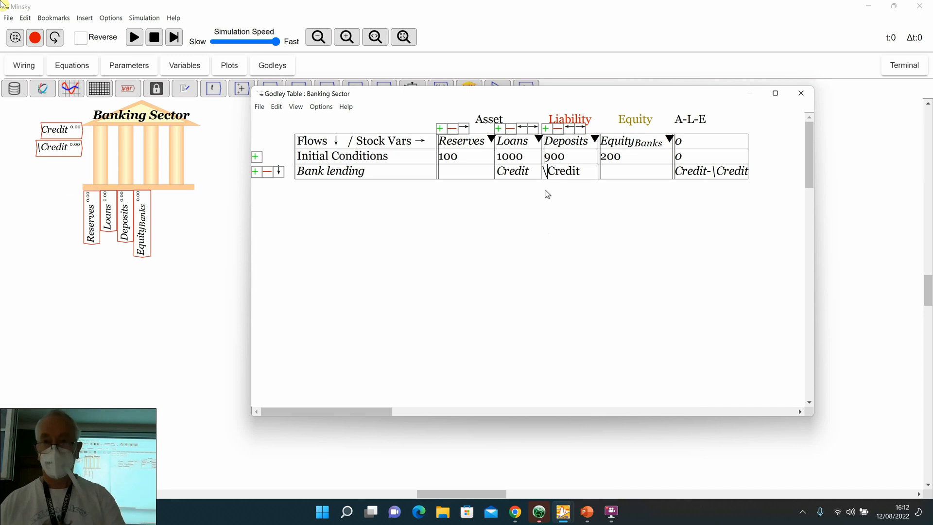
left_click(546, 195)
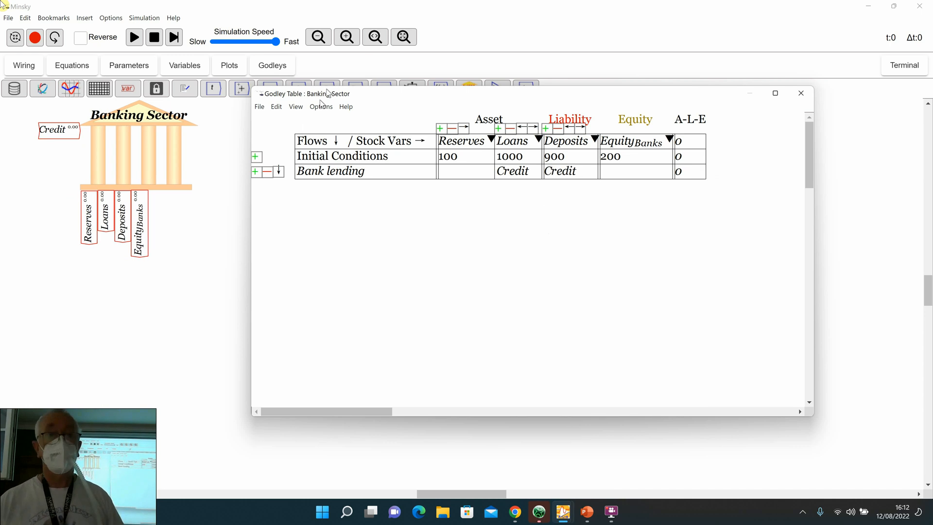
Step: Add a flow row named Government net spending with Deficit entered under both Deposits and Reserves
left_click(255, 172)
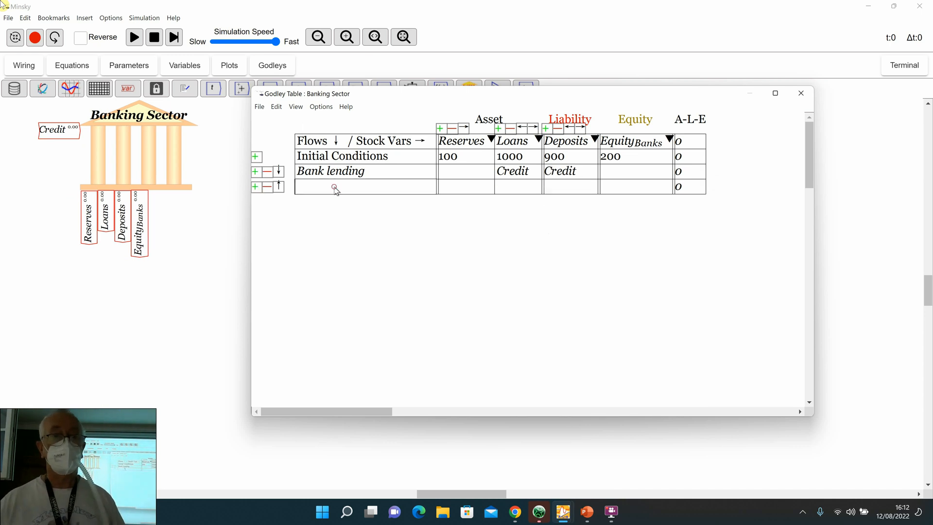
left_click(329, 184)
type("Government net spending")
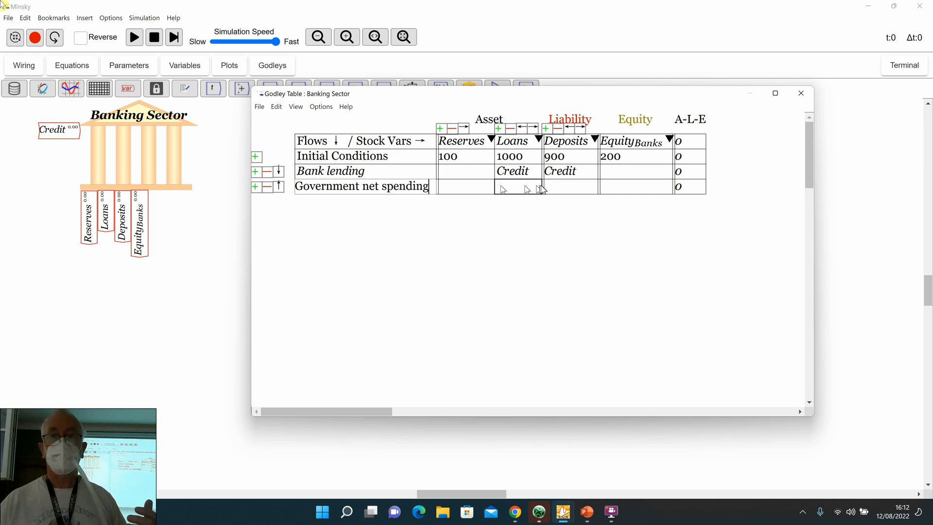
left_click(557, 188)
type("D")
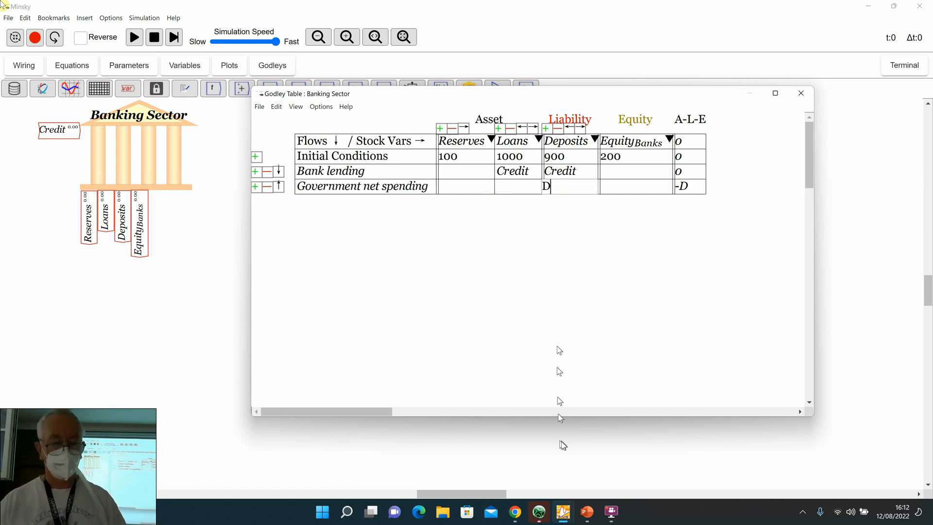
type("eficit")
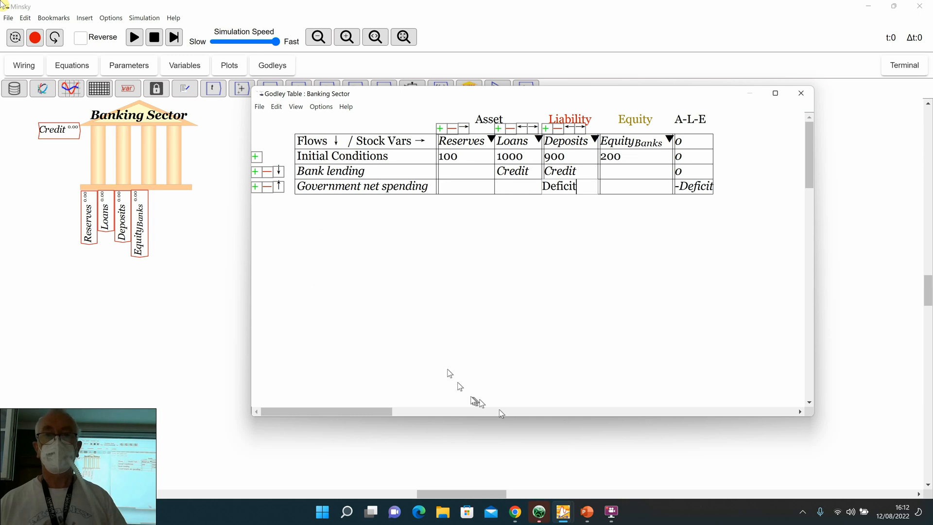
left_click(447, 189)
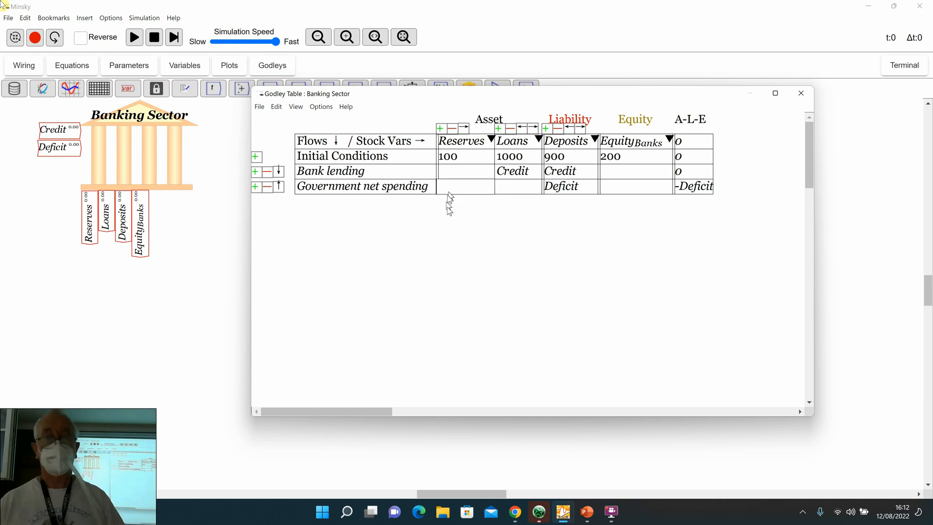
type("Deficit")
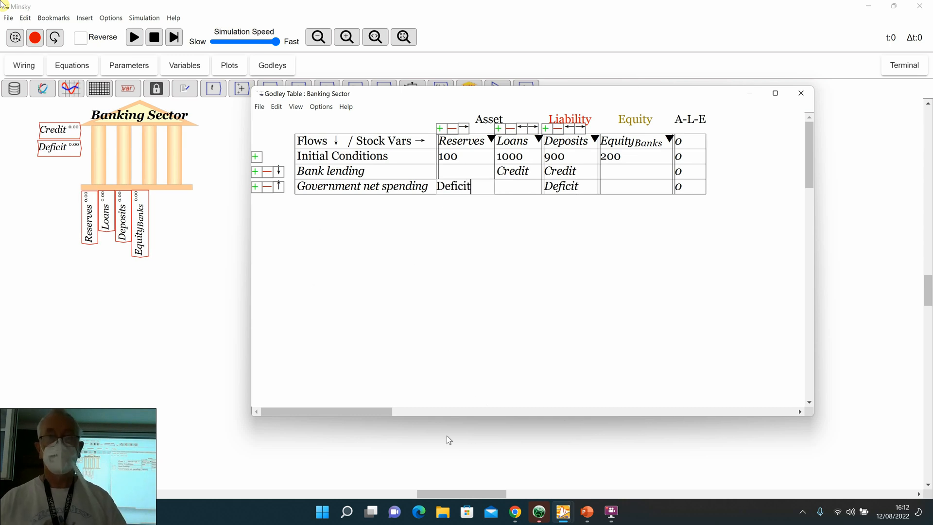
left_click(459, 328)
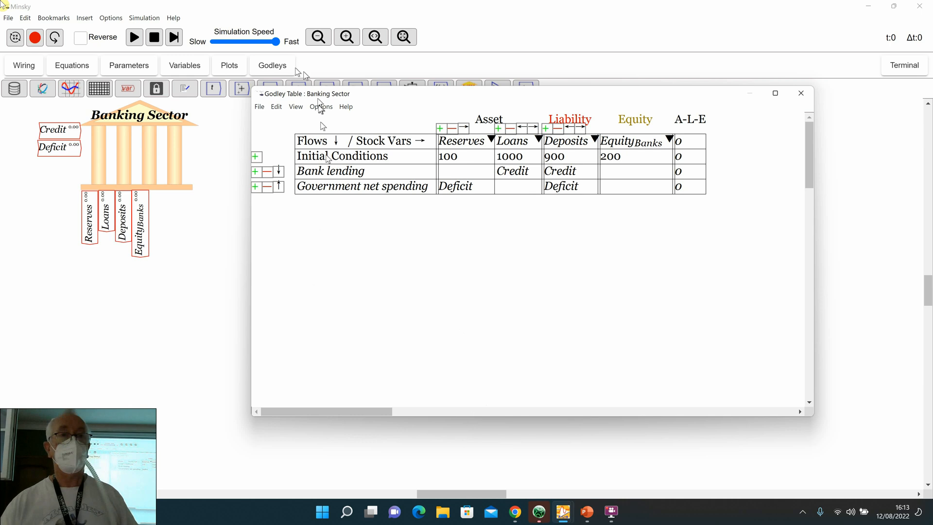
Step: Examine the differential equations generated from the Banking Sector table and return to the wiring canvas
left_click(72, 65)
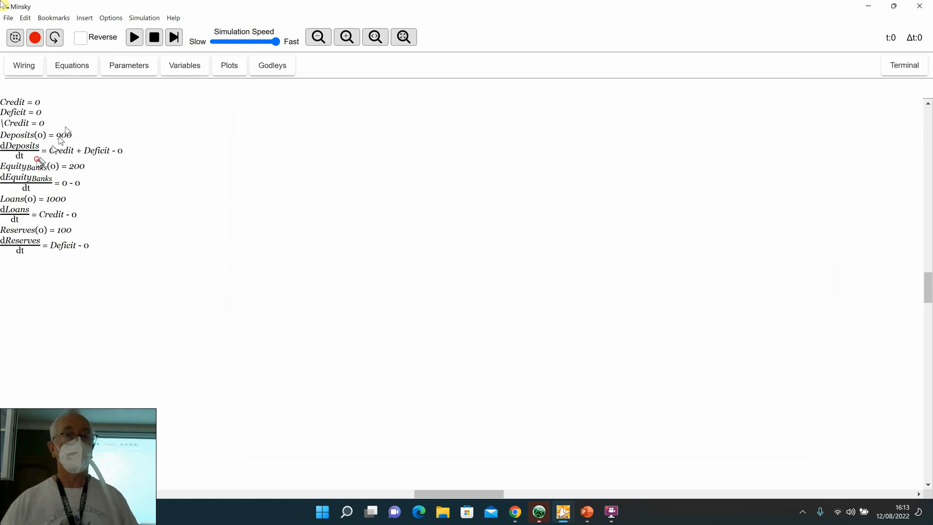
left_click_drag(97, 165, 322, 198)
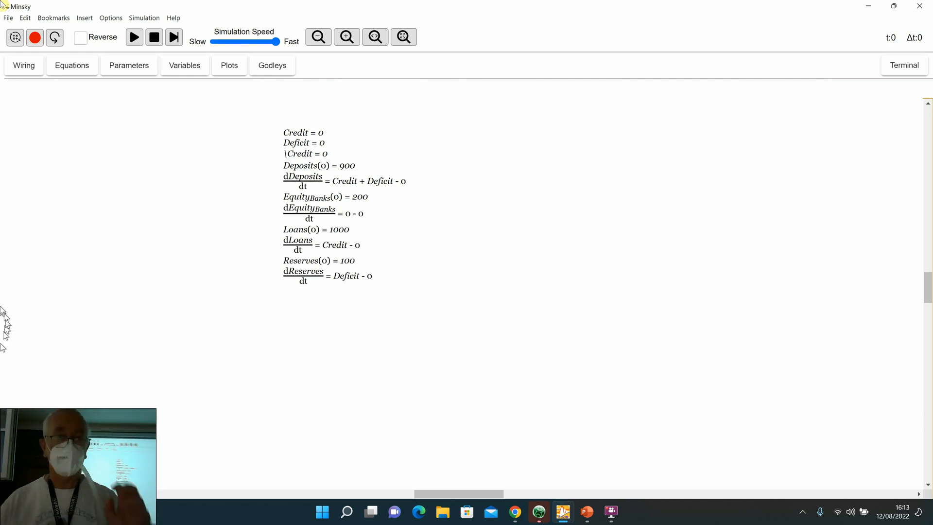
left_click(20, 65)
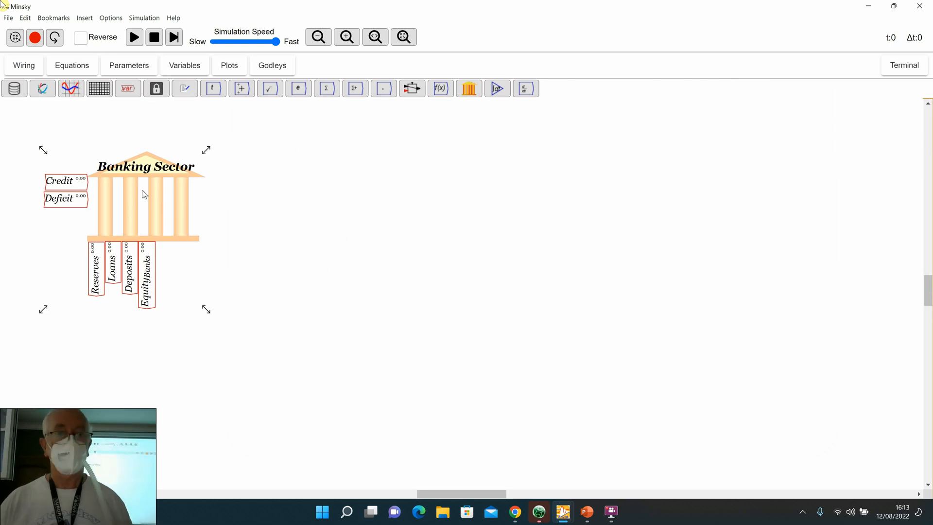
Step: Move the Banking Sector bank icon up and to the left on the canvas
right_click(144, 194)
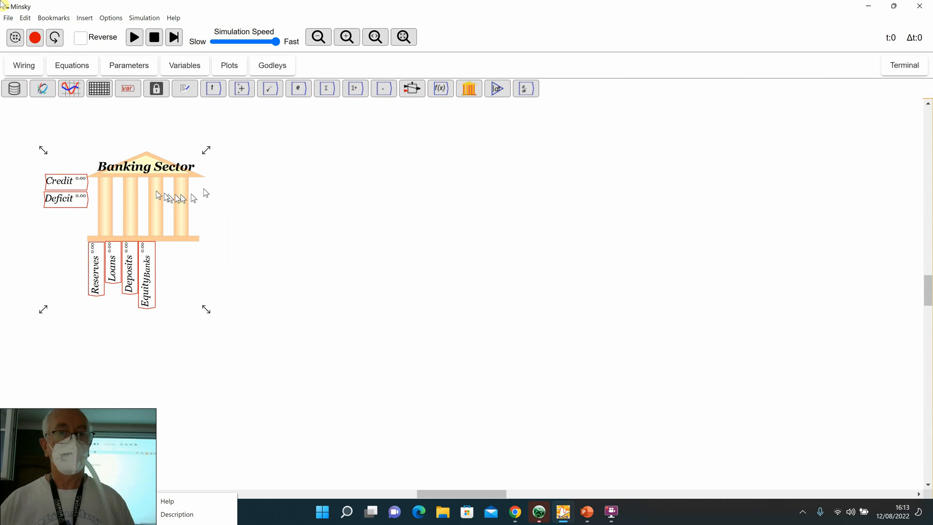
left_click(135, 191)
left_click_drag(147, 200, 121, 148)
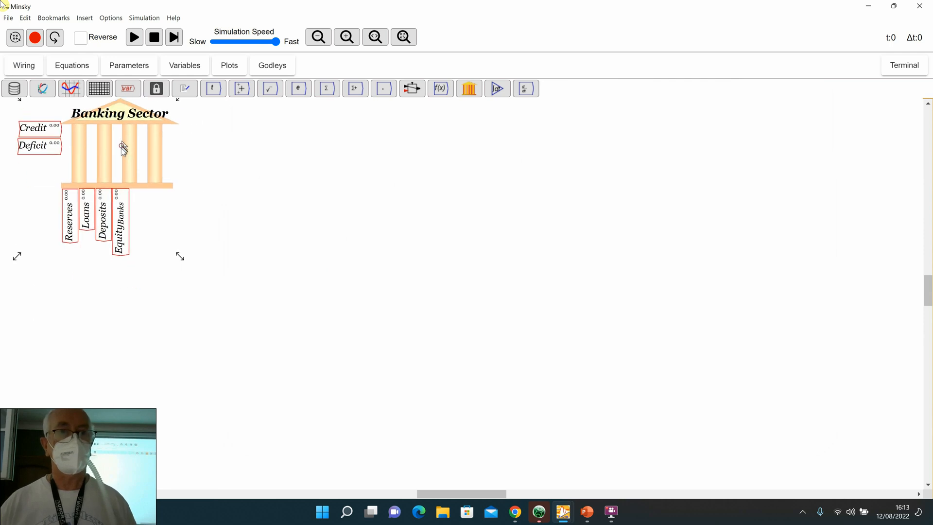
Step: Copy the Banking Sector table's stock variables and flow variables onto the canvas beside the bank icon
right_click(119, 154)
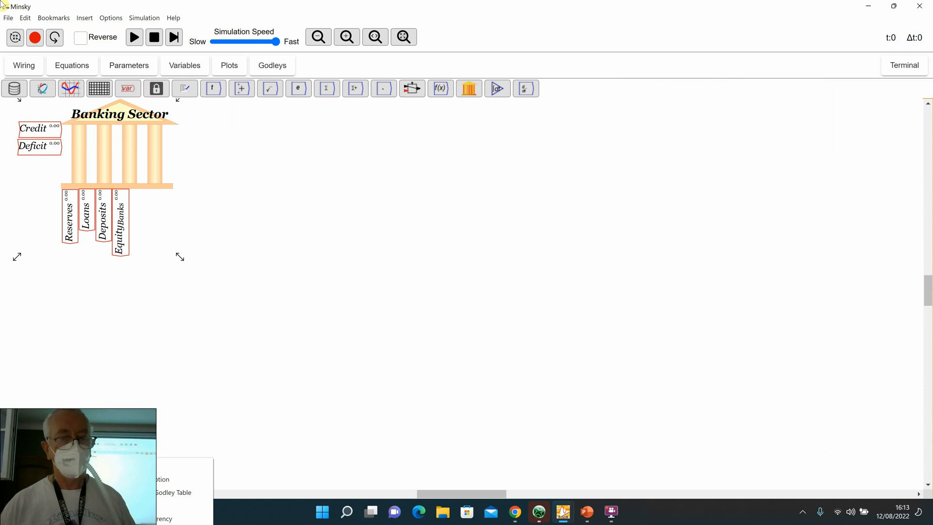
left_click(165, 522)
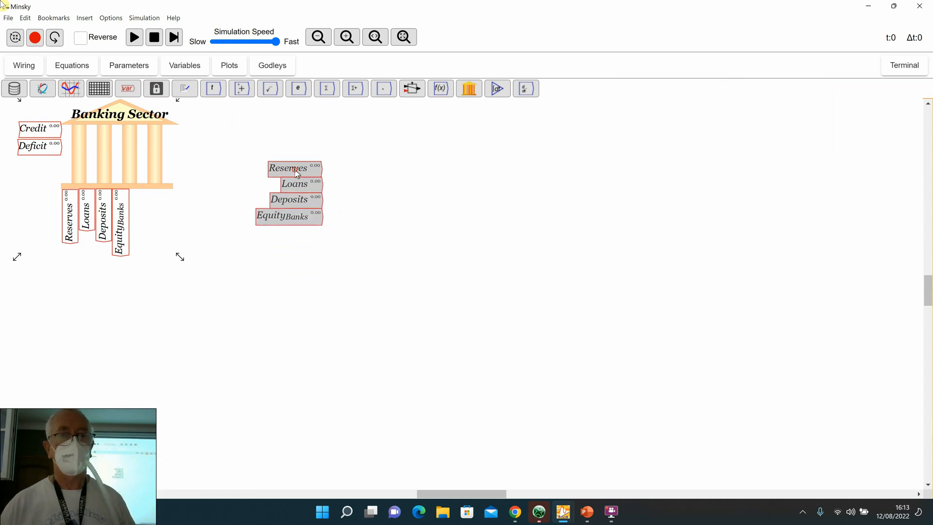
left_click(296, 173)
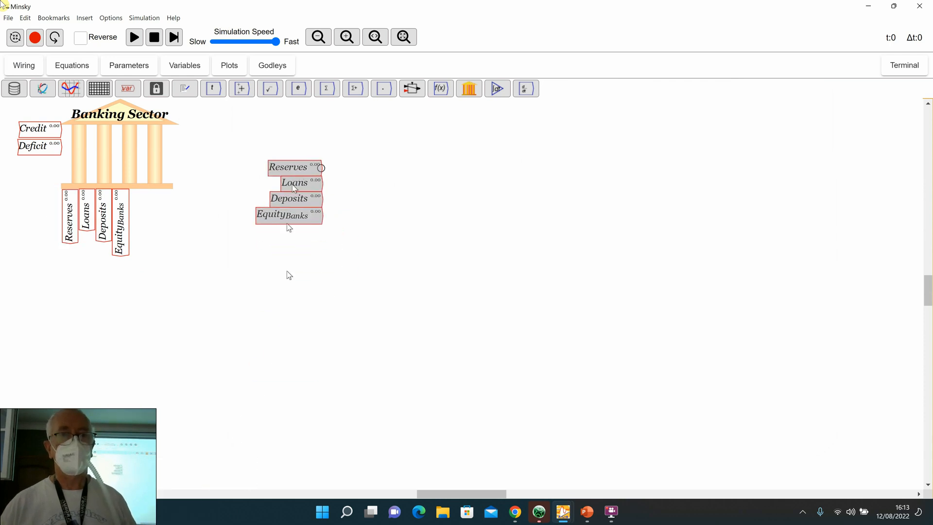
right_click(117, 165)
left_click(174, 523)
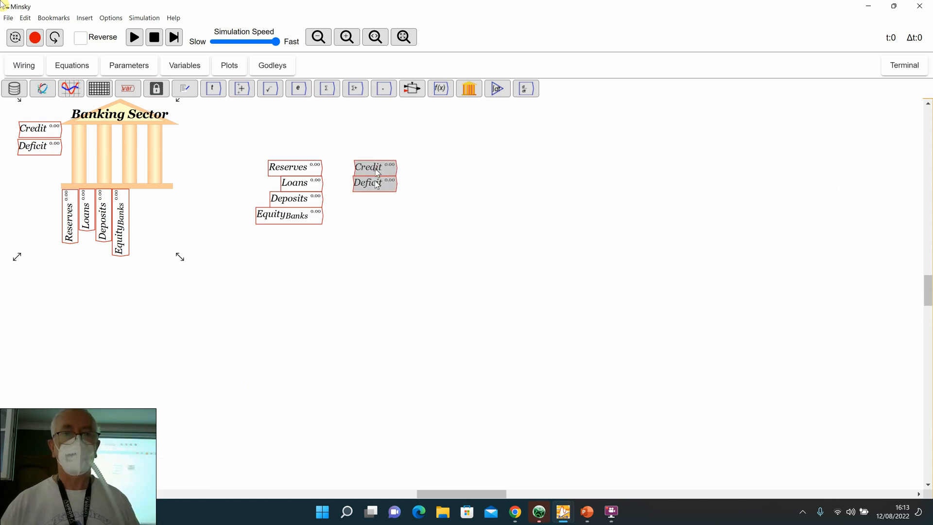
left_click(377, 178)
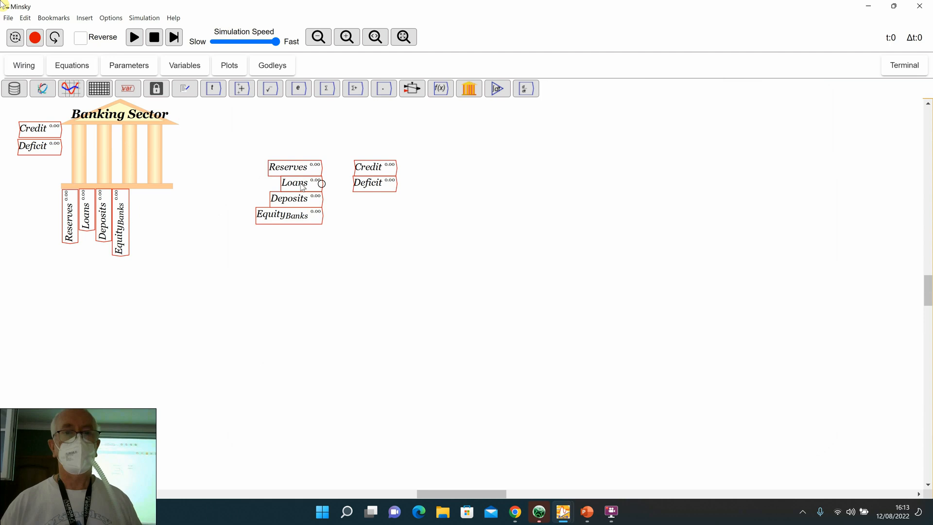
Step: Separate the Deposits and EquityBanks copies from Reserves and Loans, placing them below the bank icon
mouse_move(302, 187)
left_mouse_down()
mouse_move(317, 195)
mouse_move(303, 190)
left_mouse_up()
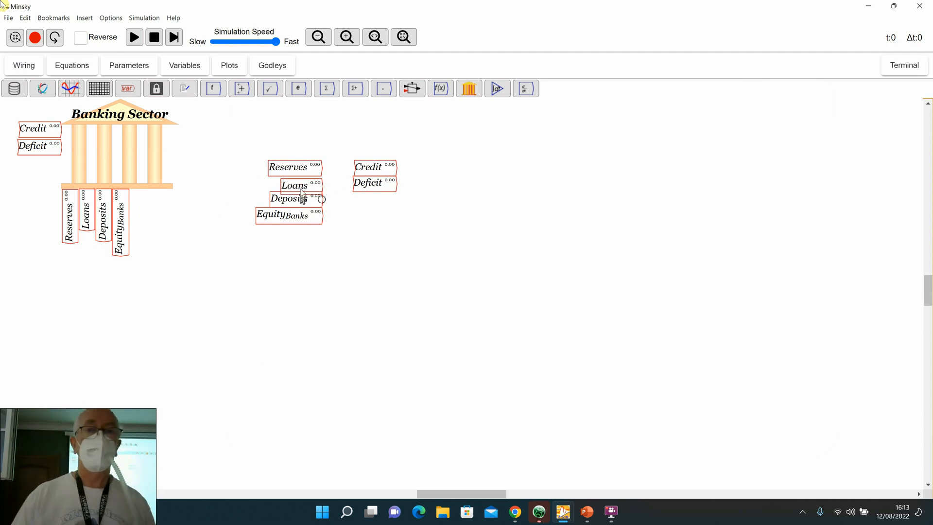
left_click_drag(302, 191, 302, 190)
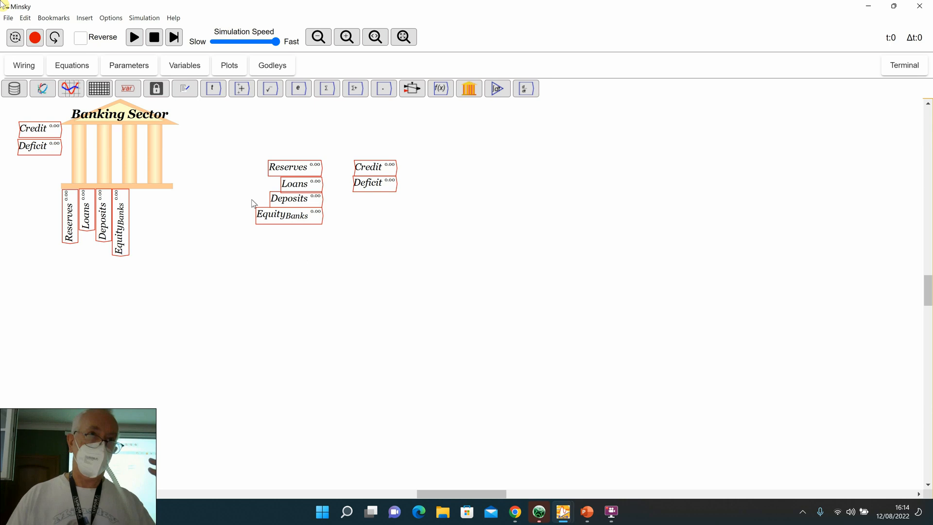
left_click_drag(252, 203, 49, 312)
Step: Add a plus operator beside the Deposits and EquityBanks copies and adjust the position of Deposits
left_click(129, 317)
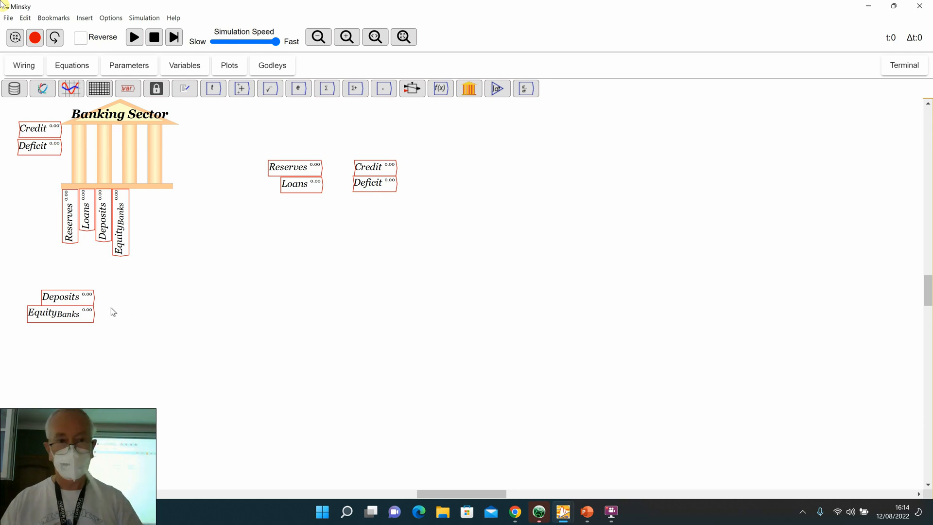
key("plus")
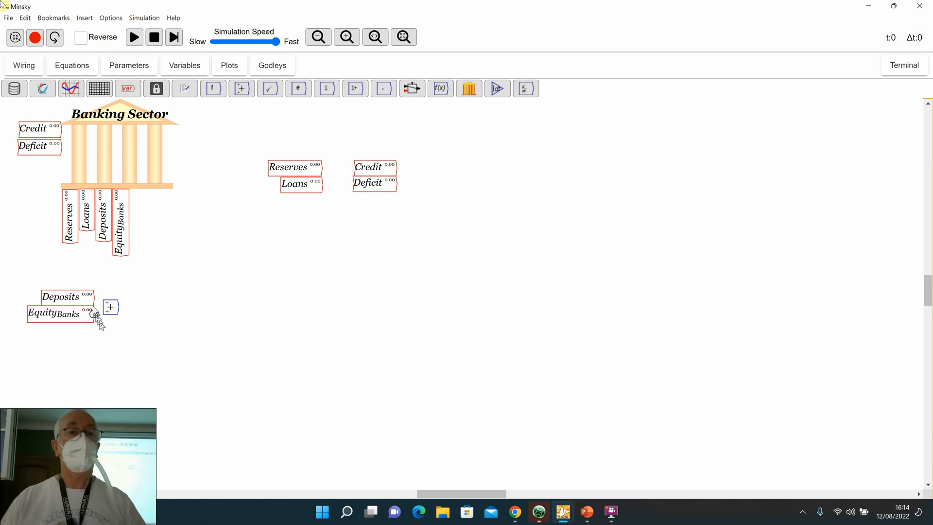
left_click_drag(93, 301, 89, 298)
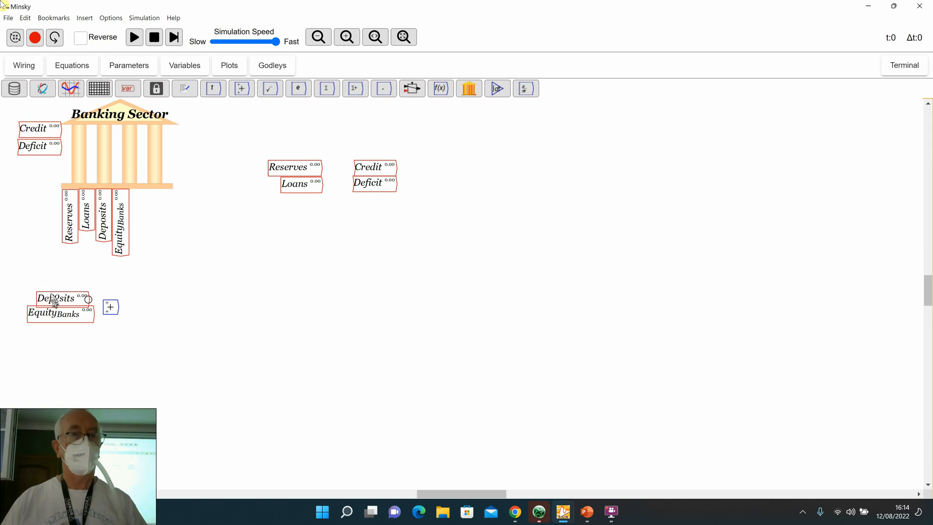
left_click_drag(53, 300, 63, 298)
Step: Wire the Deposits and EquityBanks variables into the two inputs of the plus operator
scroll(144, 295, "up", 3)
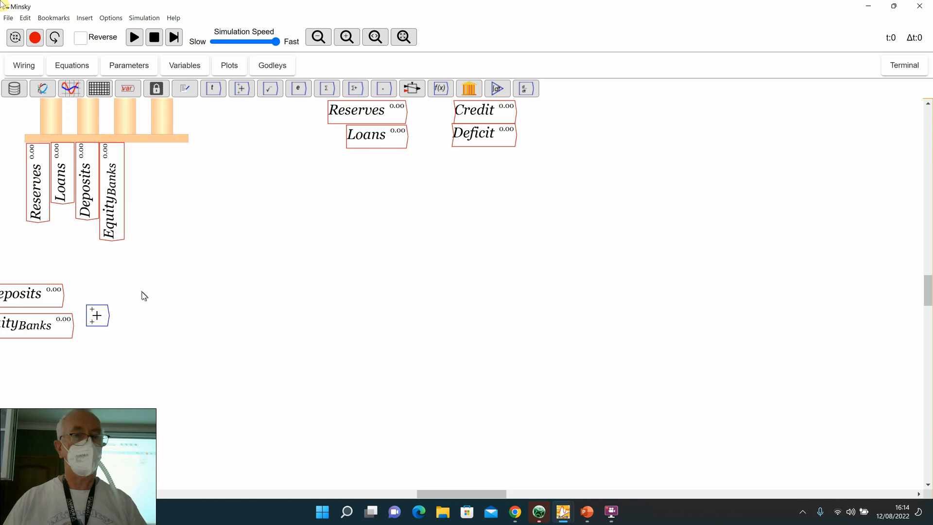
left_click_drag(73, 173, 322, 280, "shift")
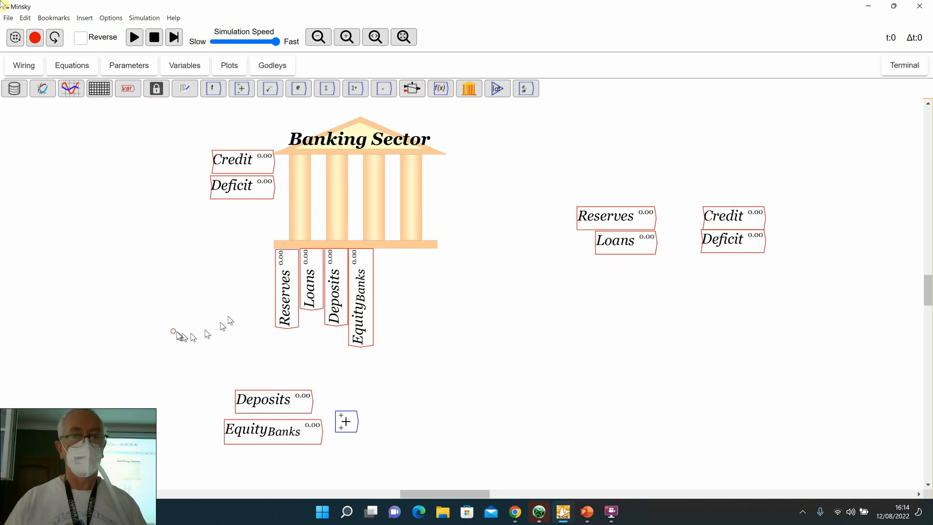
left_click_drag(169, 323, 108, 255, "shift")
mouse_move(199, 334)
left_mouse_down()
mouse_move(172, 323)
mouse_move(188, 296)
mouse_move(160, 293)
mouse_move(191, 295)
mouse_move(208, 314)
mouse_move(204, 334)
left_mouse_up()
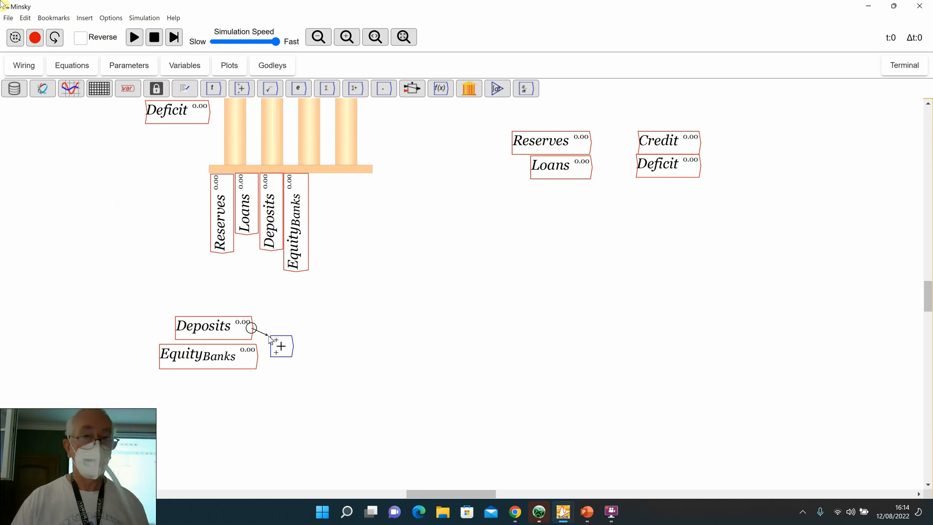
left_click_drag(271, 339, 273, 338)
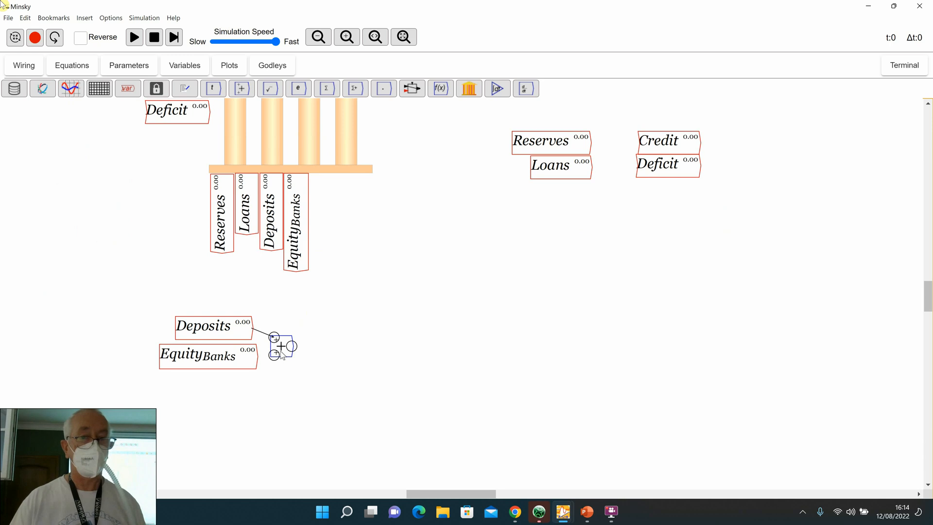
left_click_drag(257, 357, 273, 355)
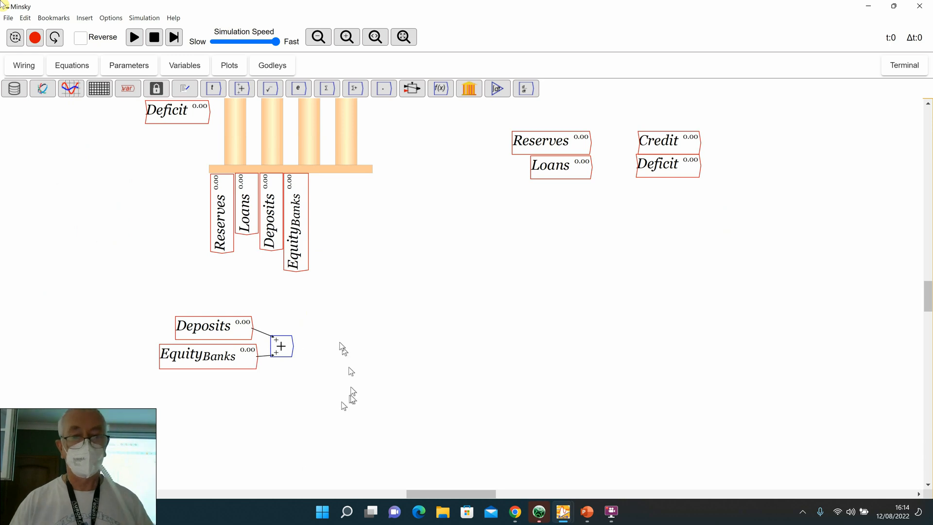
Step: Create a variable named Money fed by the plus operator's output, and shift Deposits slightly closer to the operator
left_click(340, 356)
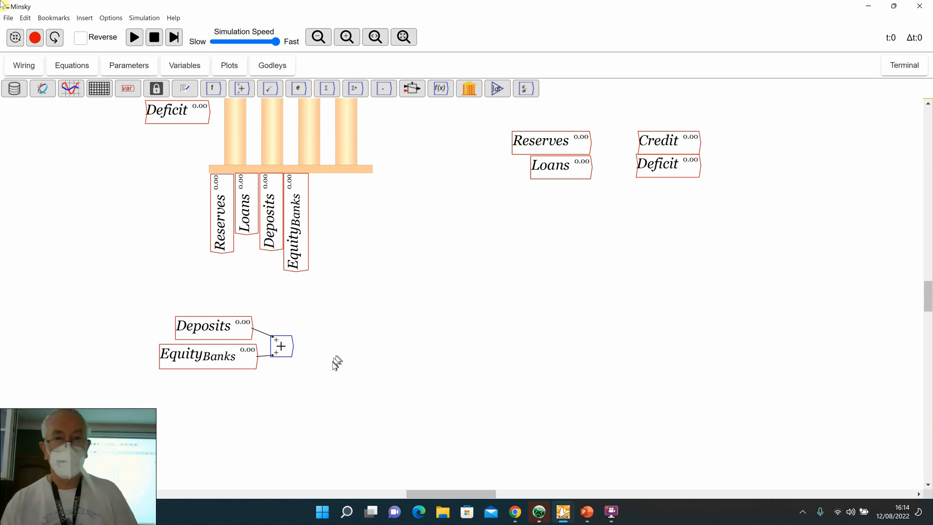
type("Money")
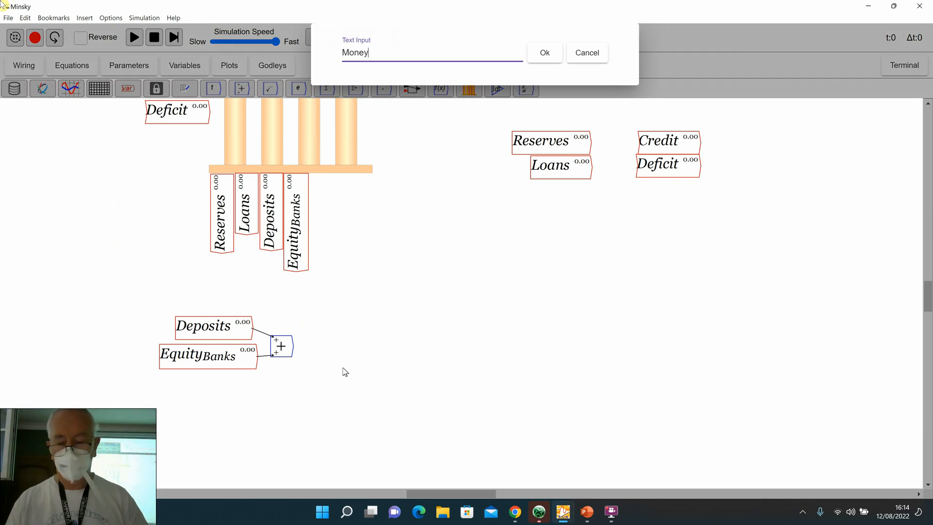
key("Return")
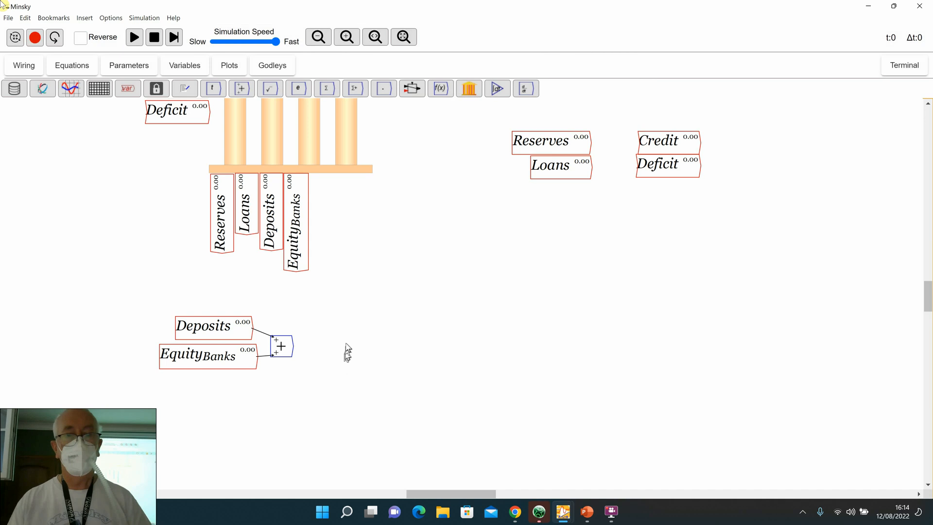
left_click(488, 331)
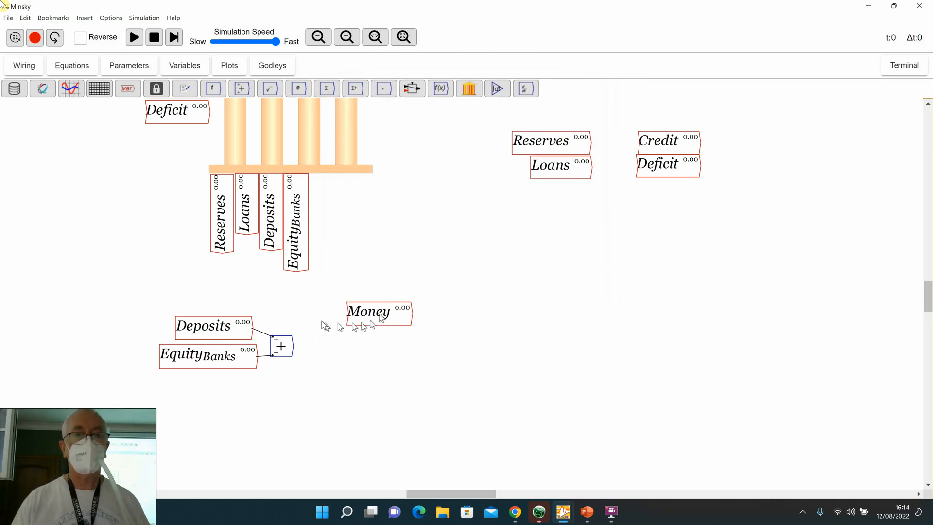
left_click(341, 354)
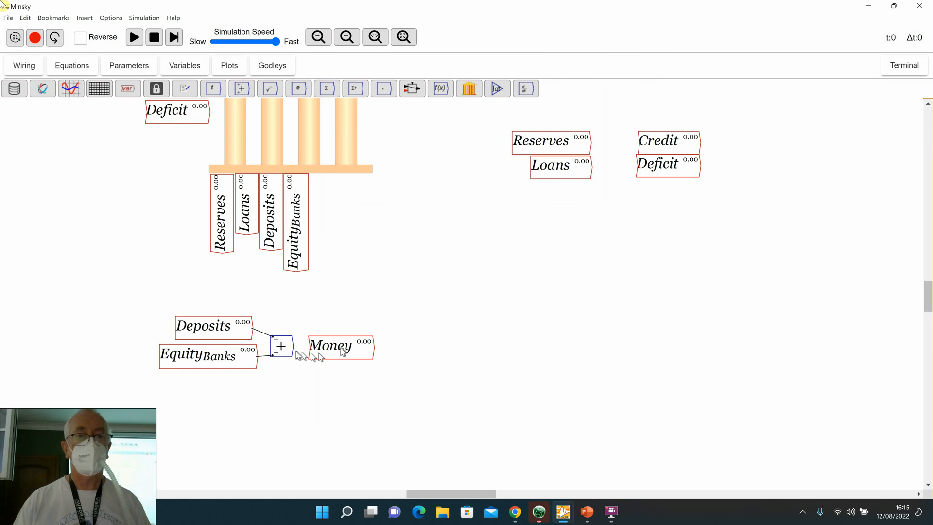
left_click_drag(310, 353, 311, 351)
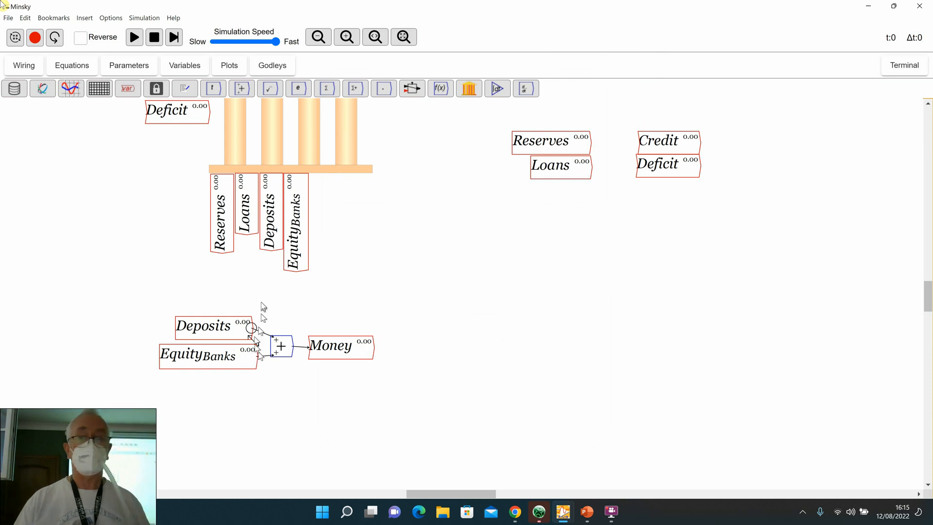
left_click_drag(227, 327, 234, 333)
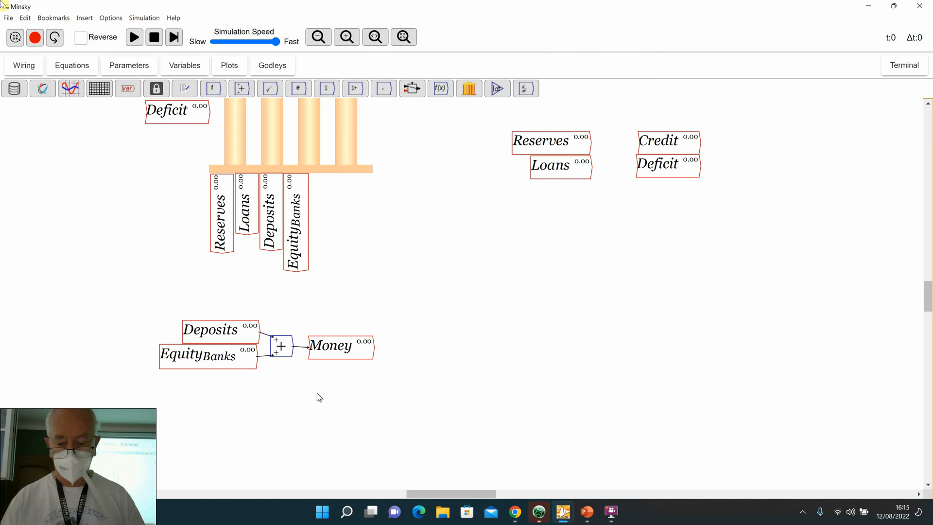
Step: Create a Velocity parameter with initial value 2, slider maximum 3, slider minimum 0.5 and step size 0.1, and place it below Money
type("Velocity")
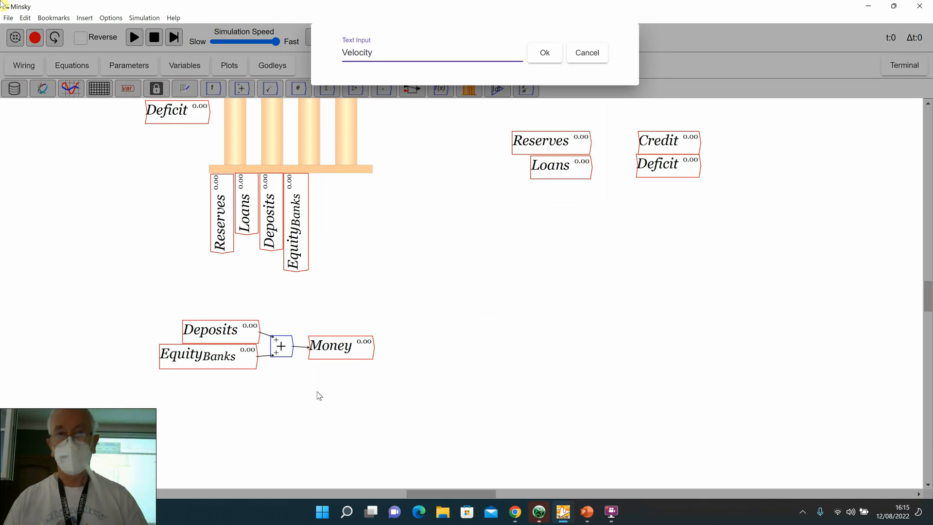
key("Return")
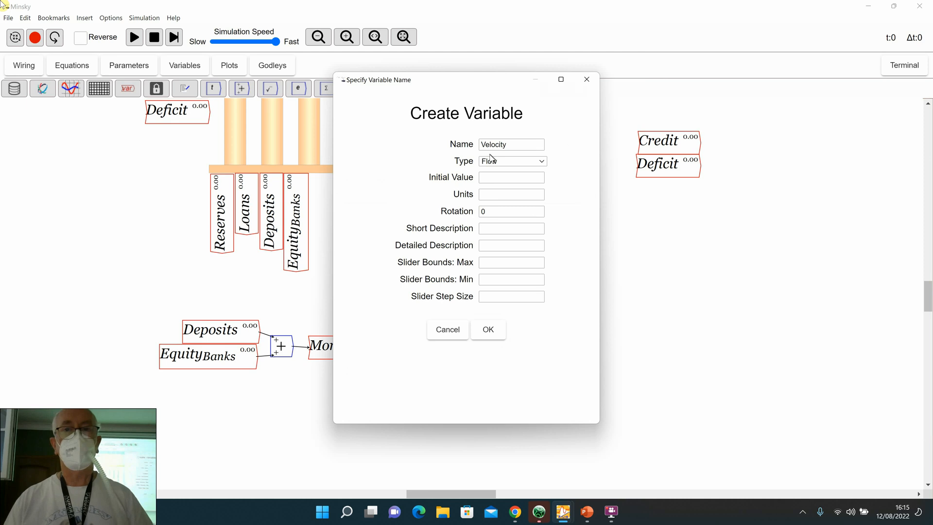
left_click(497, 161)
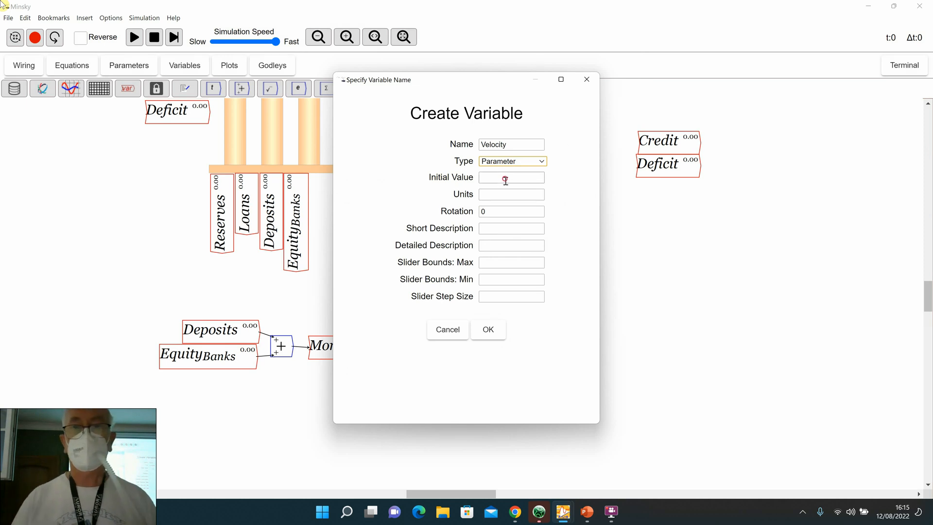
left_click(505, 179)
left_click(494, 265)
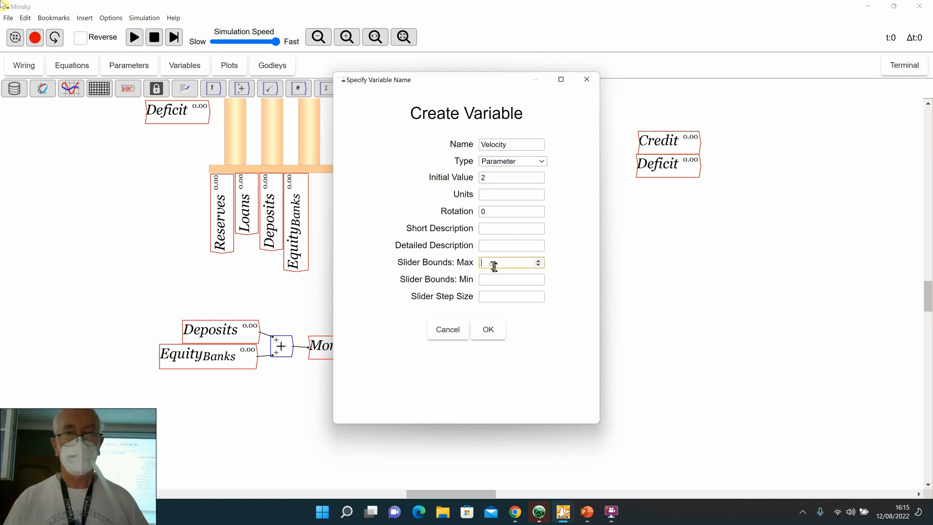
type("3")
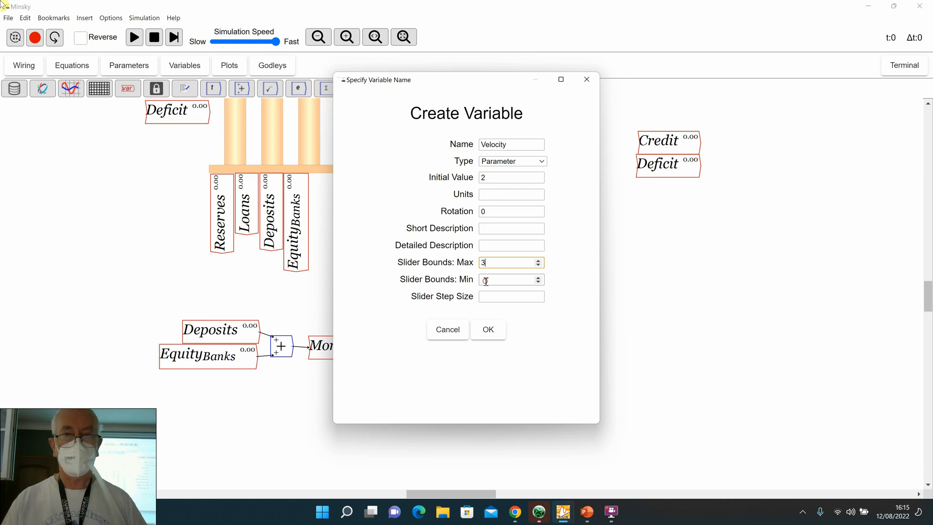
left_click(486, 280)
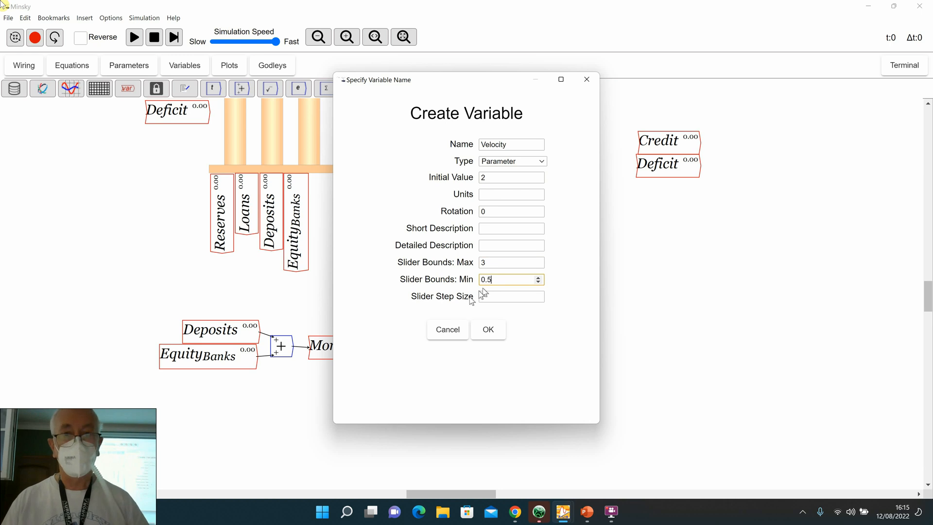
left_click(501, 298)
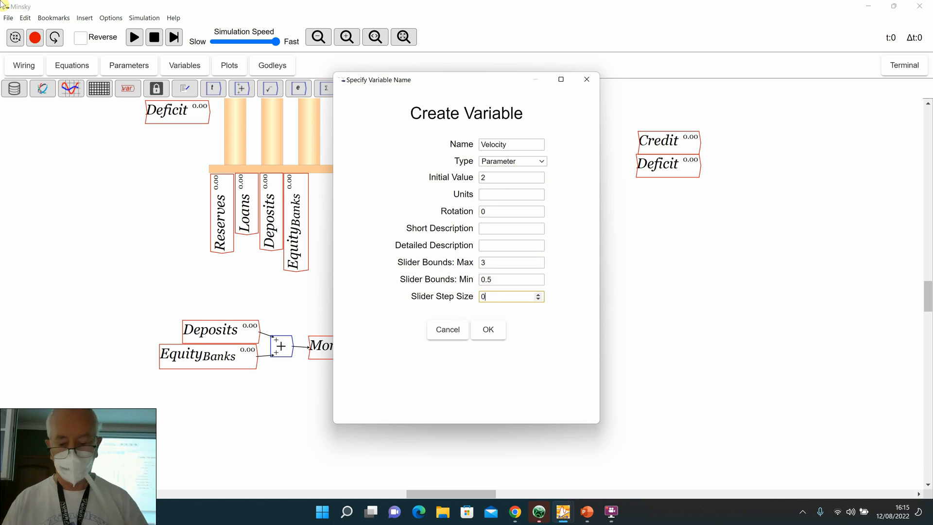
type("0.1")
key("Return")
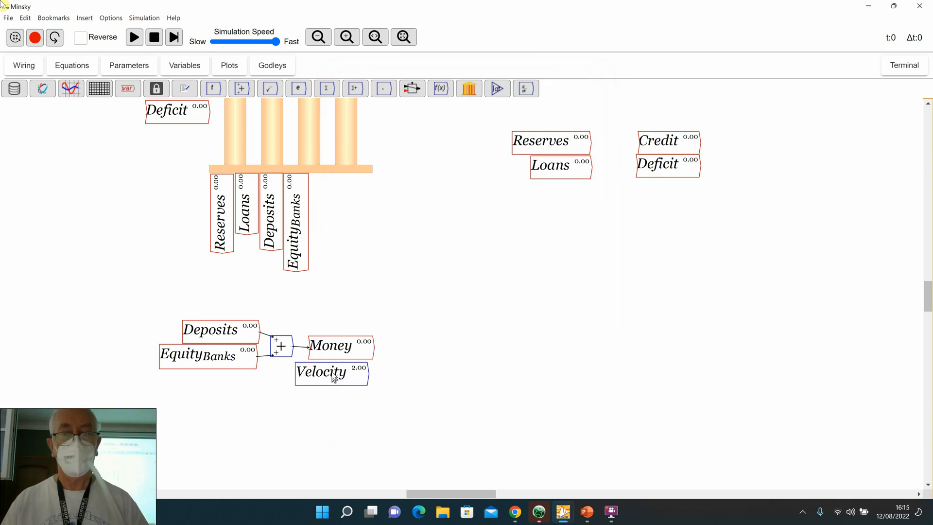
left_click(340, 377)
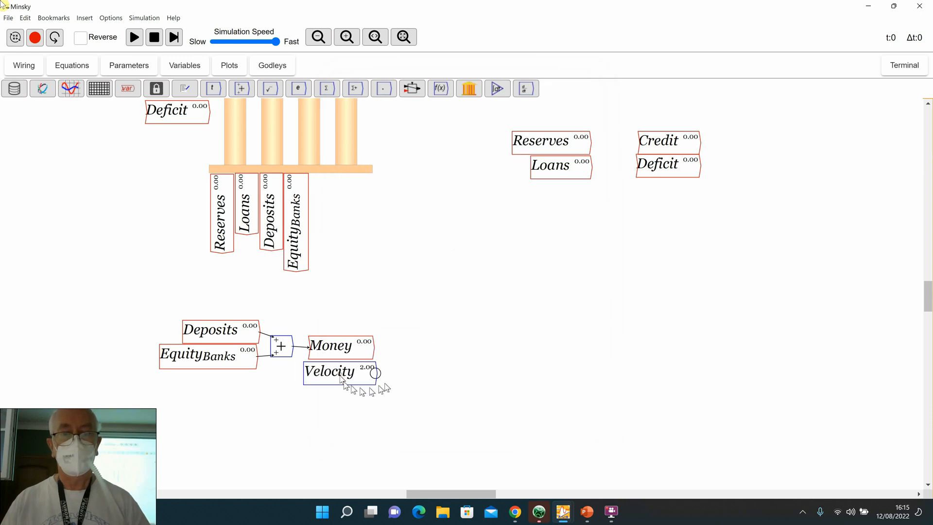
Step: Add a multiply operator beside Money and Velocity and wire both variables into its inputs
key("asterisk")
left_click(399, 364)
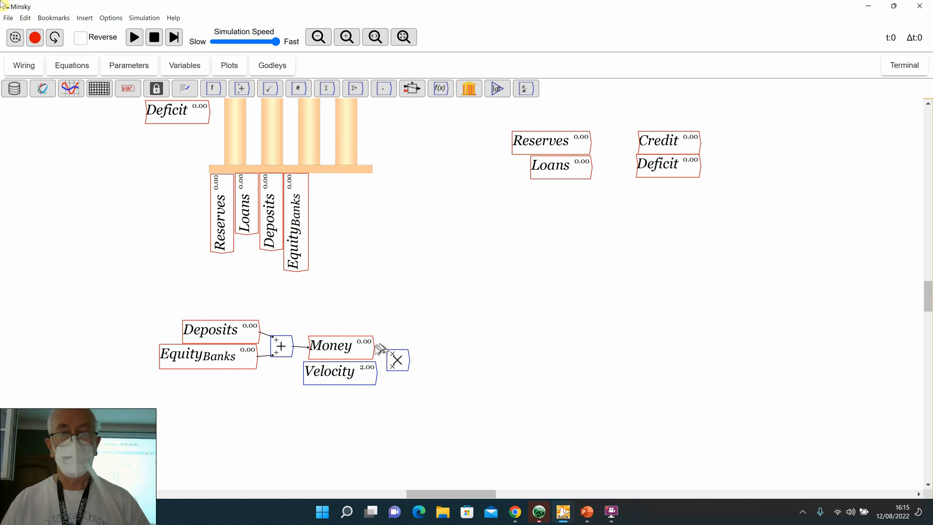
left_click_drag(373, 346, 390, 368)
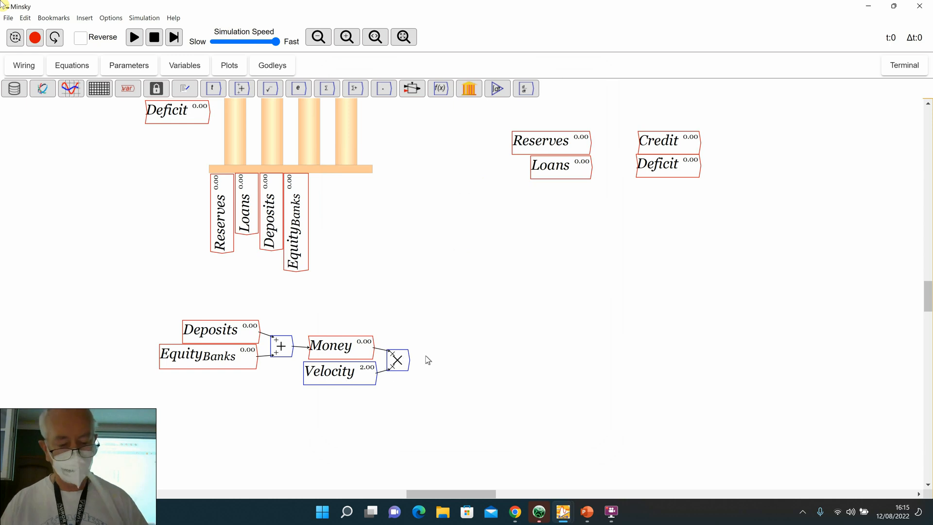
Step: Create a flow variable named GDP, wire the multiply operator's output into it and place it directly beside the operator
type("GDP")
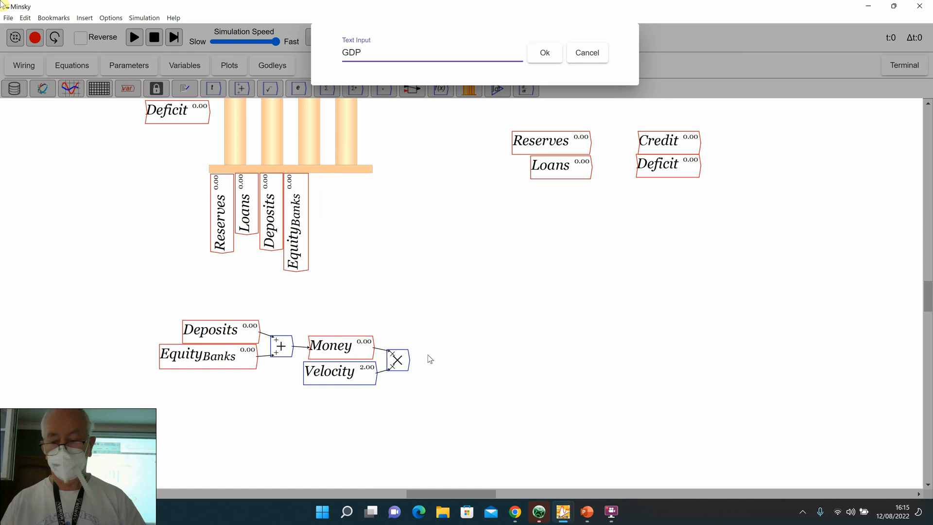
key("Return")
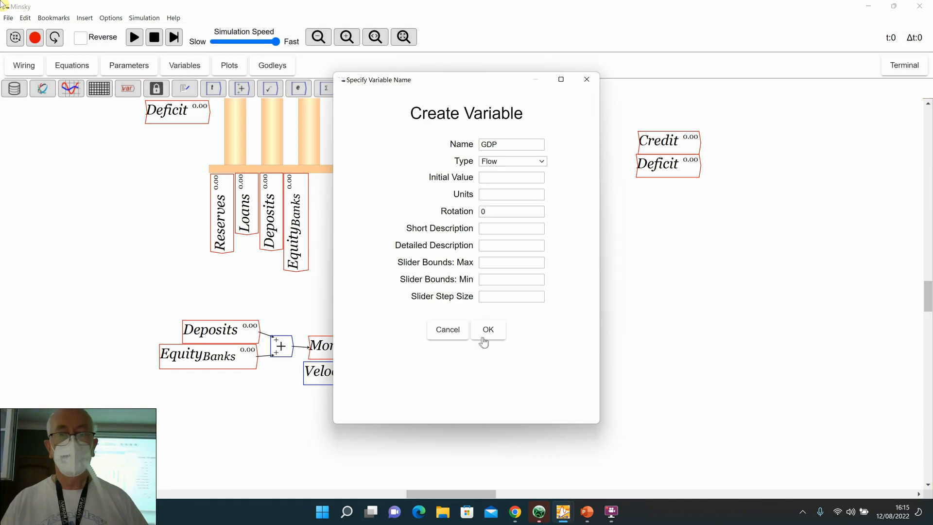
left_click(487, 332)
left_click(459, 362)
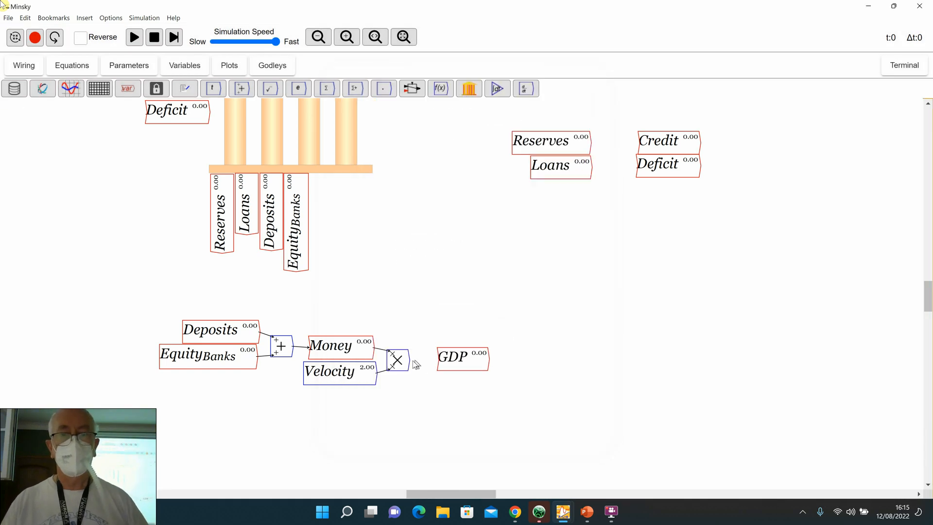
left_click_drag(465, 359, 440, 362)
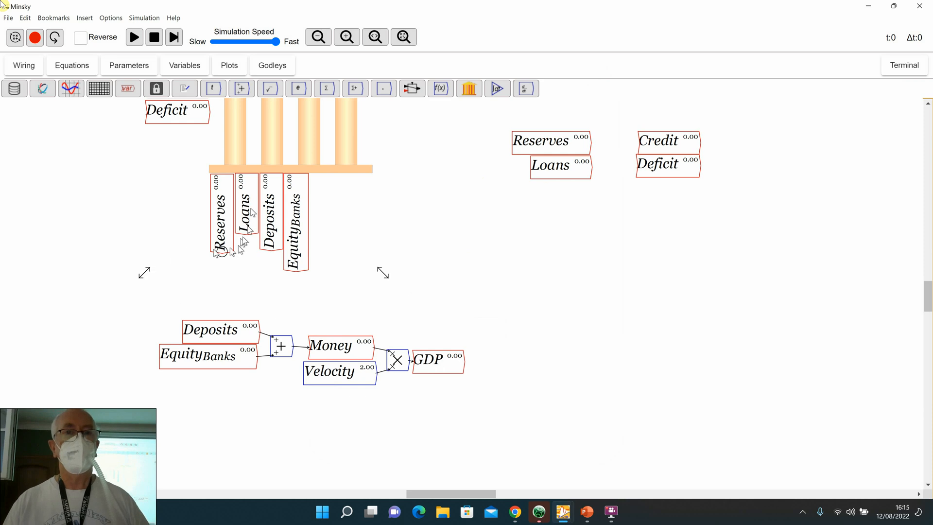
Step: Move the Banking Sector icon with its attached variables down and leftward, just above the Deposits and EquityBanks copies
left_click_drag(287, 153, 197, 182)
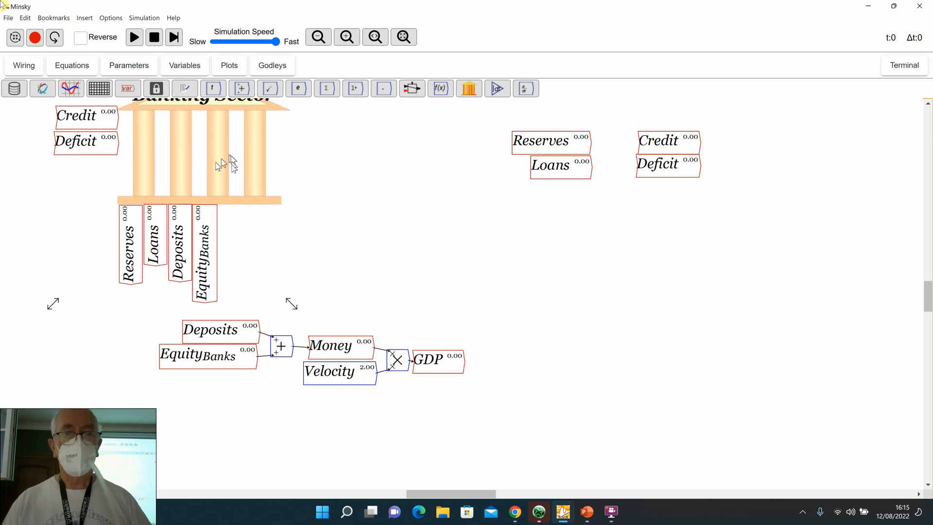
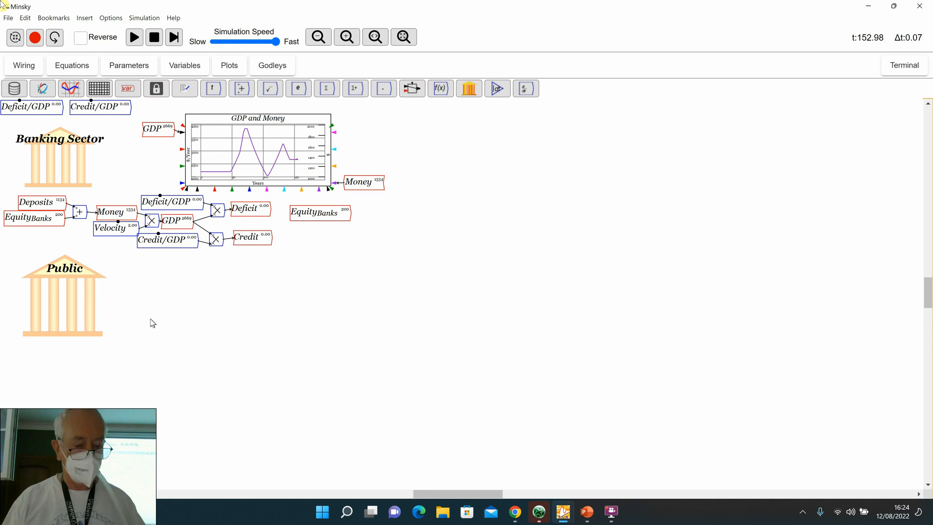
Step: Save the model in the Posnan folder under the file name Demo00
key("ctrl+s")
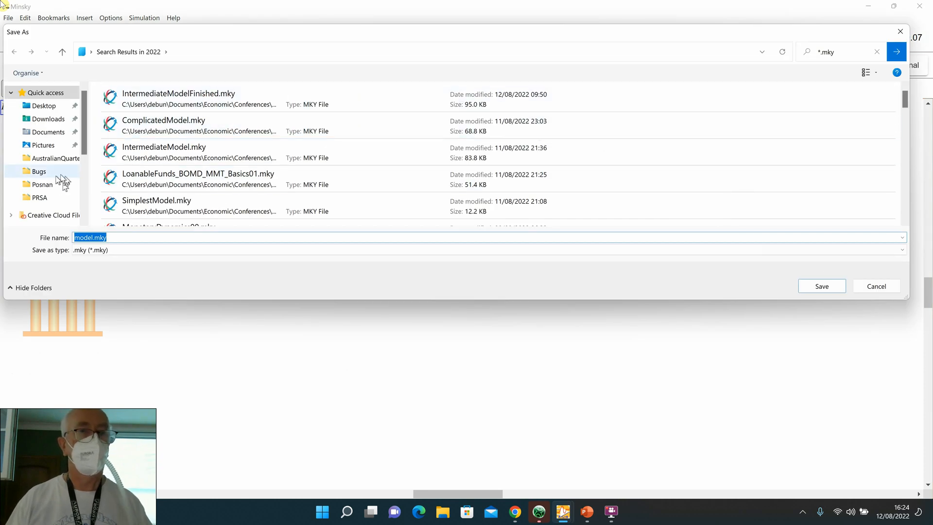
left_click(42, 184)
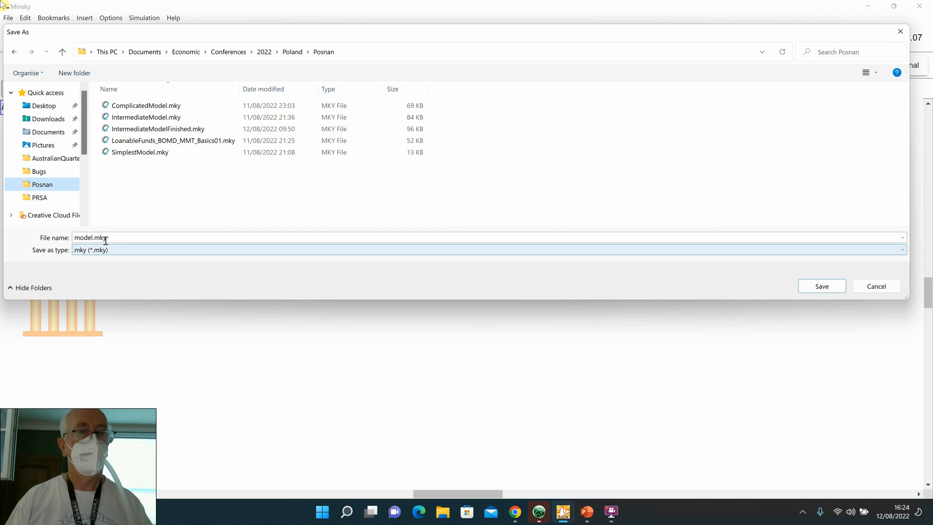
double_click(104, 238)
type("De")
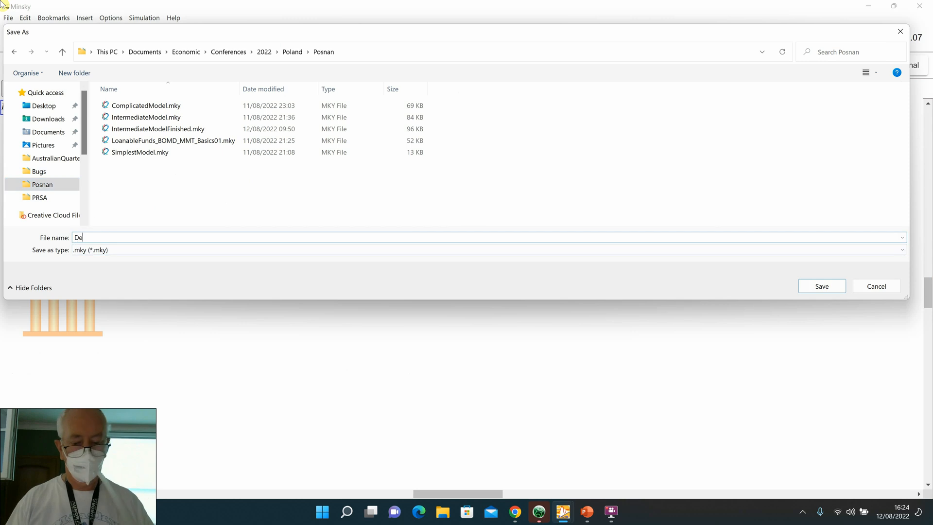
type("mo00")
key("Return")
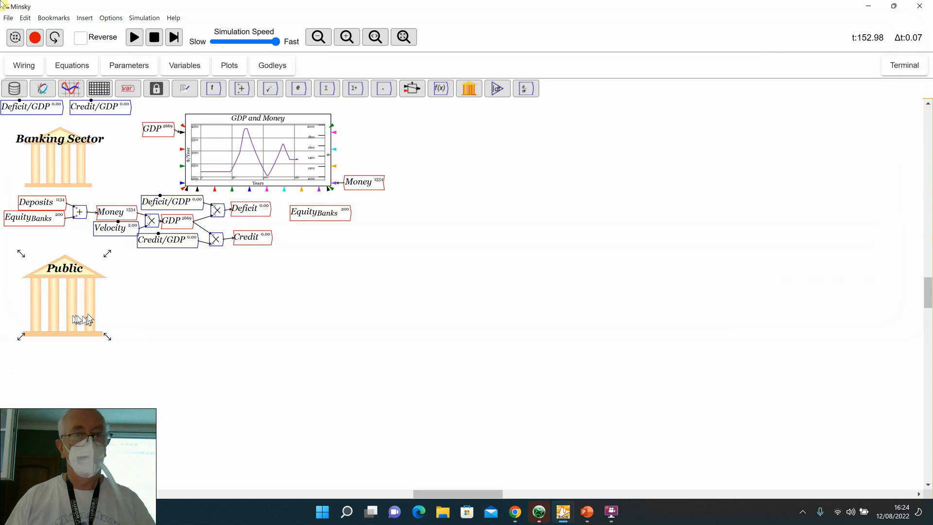
Step: Lower the Public icon slightly and add a new Godley table titled Central Bank beside it
left_click_drag(77, 312, 76, 326)
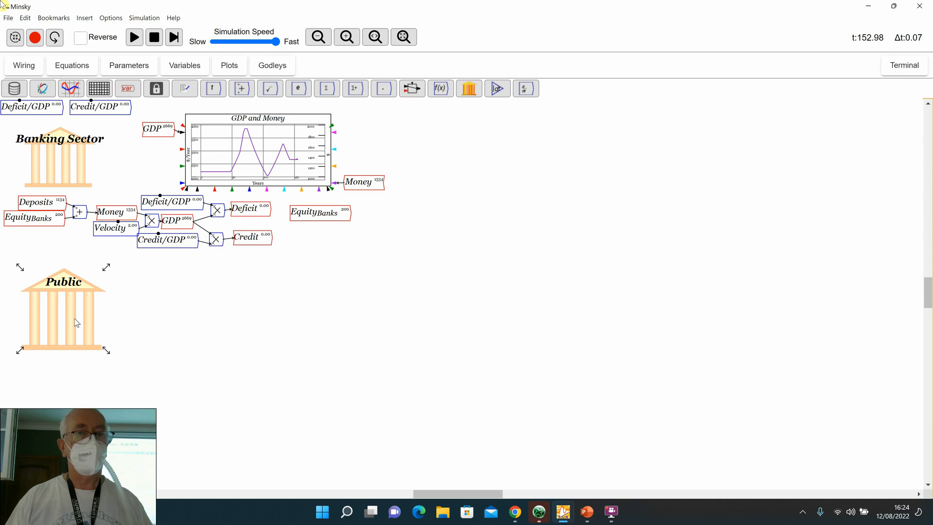
left_click(469, 88)
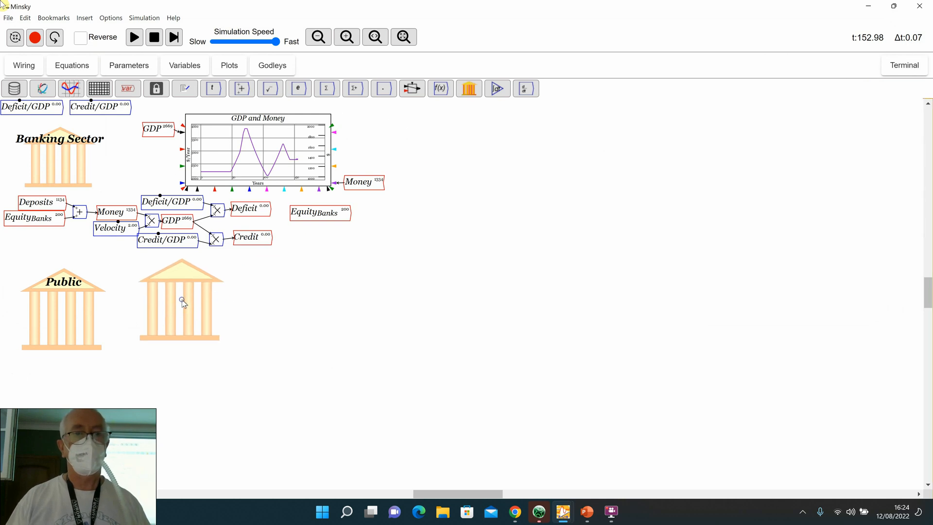
left_click(182, 300)
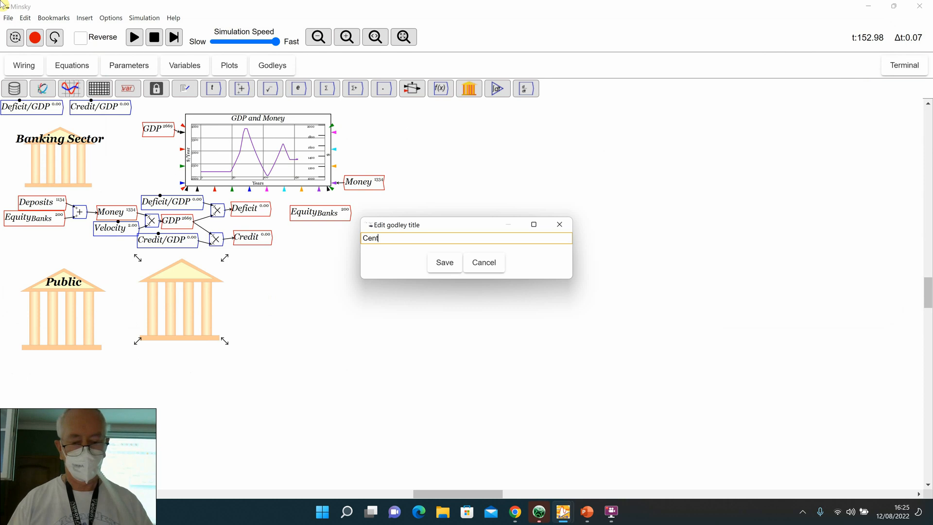
type("l Ba")
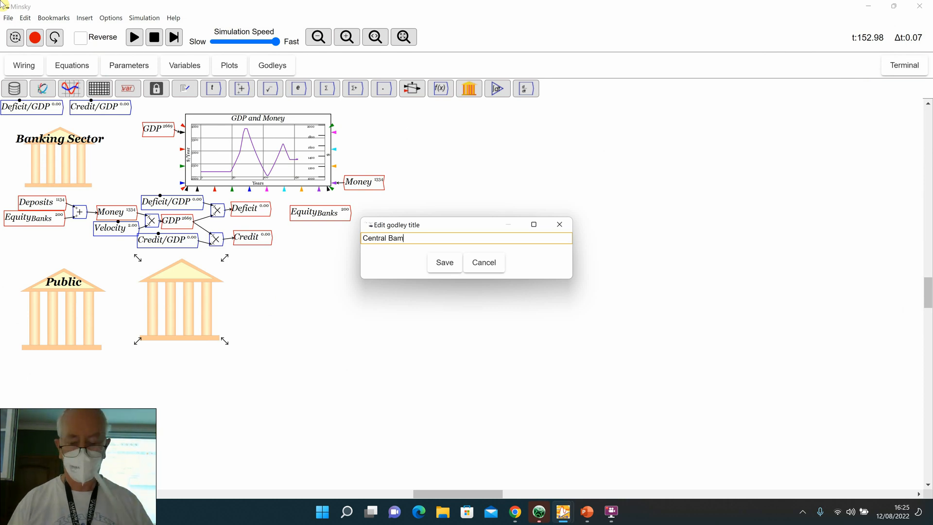
type("nk")
key("Return")
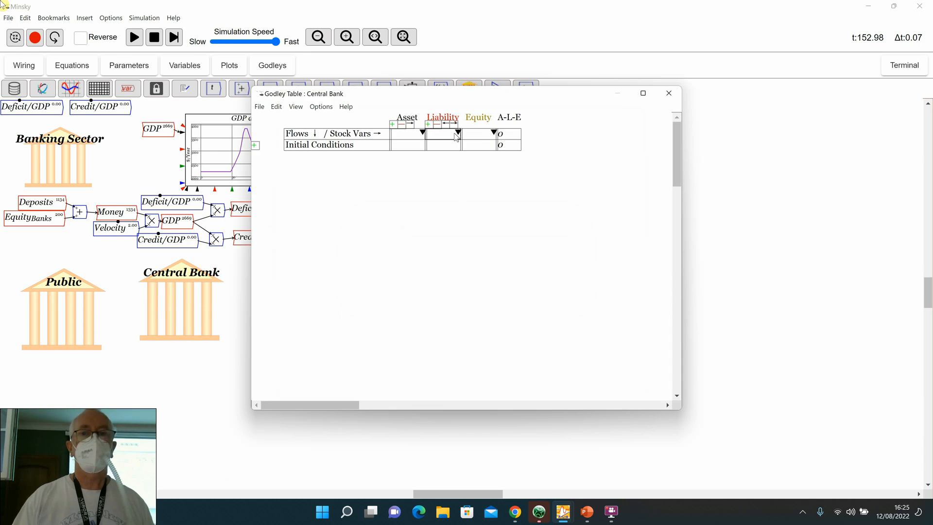
Step: Open the Central Bank Godley table and check which stock variables can be imported into its Asset column
left_click(423, 134)
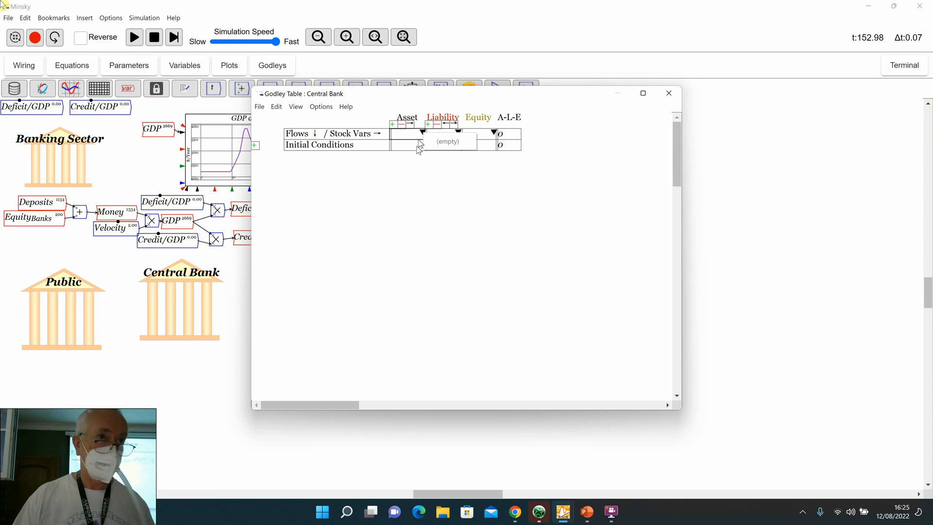
left_click(409, 205)
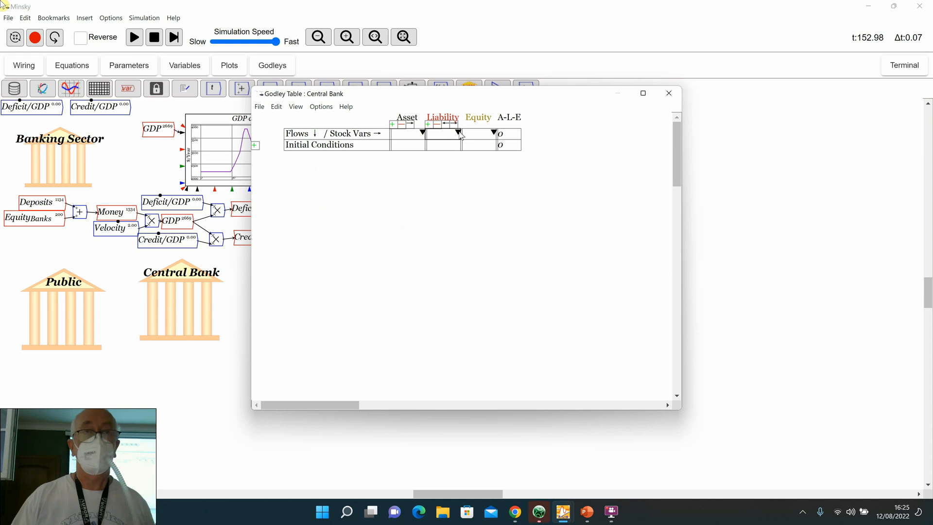
Step: Import Reserves as a Central Bank liability and add a second liability column, Treasury, with an initial condition of 100
left_click(458, 132)
left_click(479, 141)
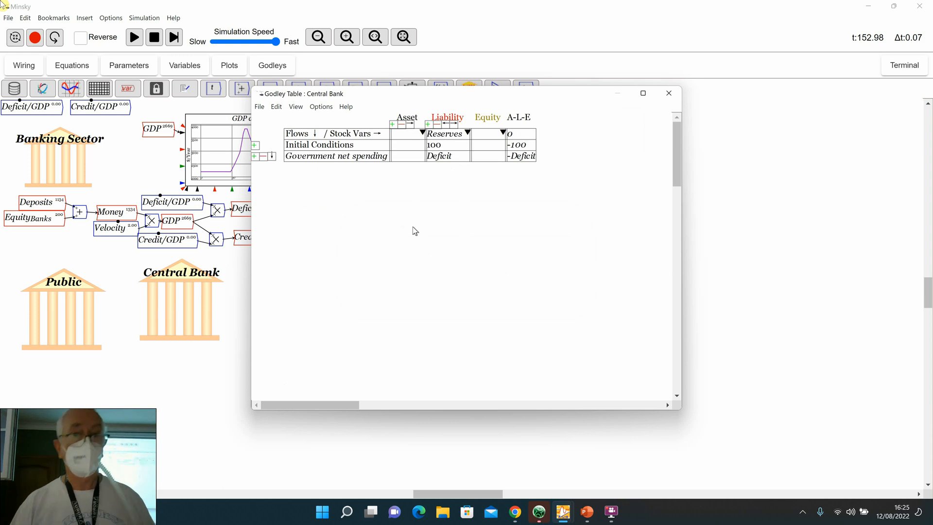
left_click(427, 124)
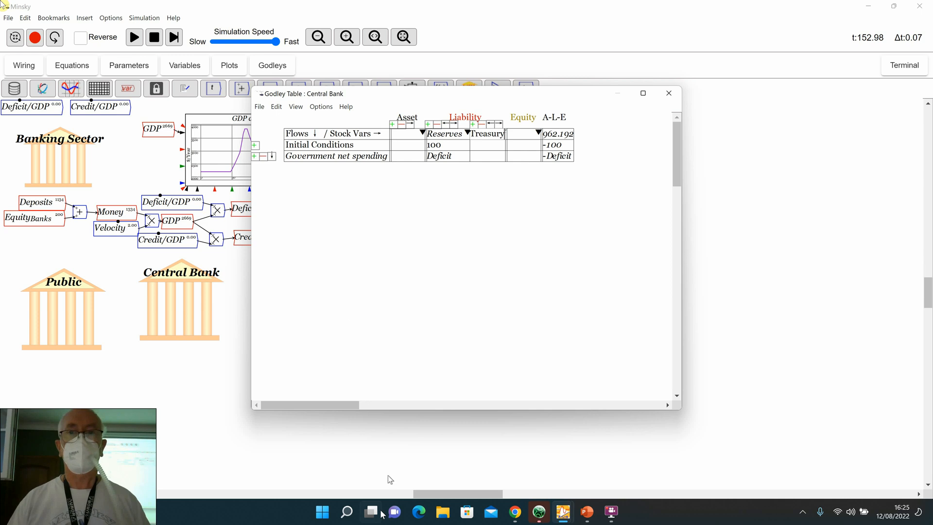
left_click(523, 140)
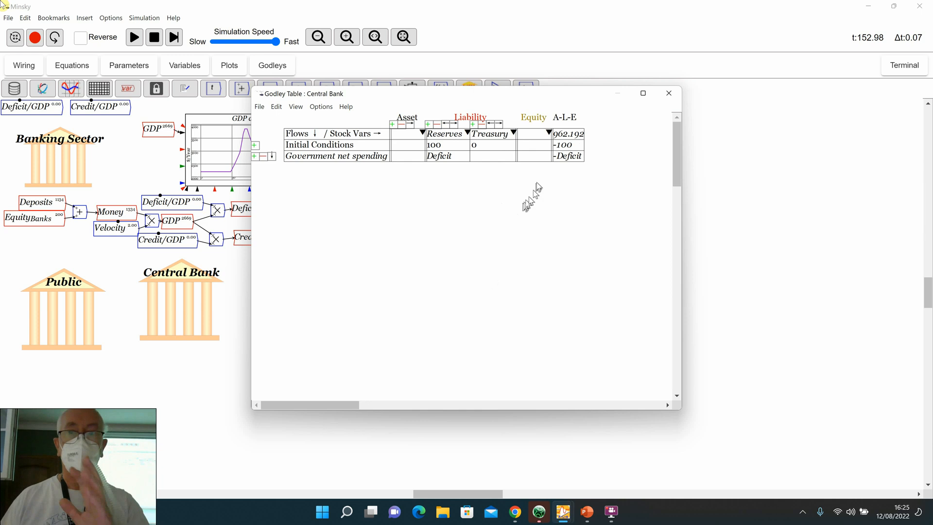
left_click(534, 158)
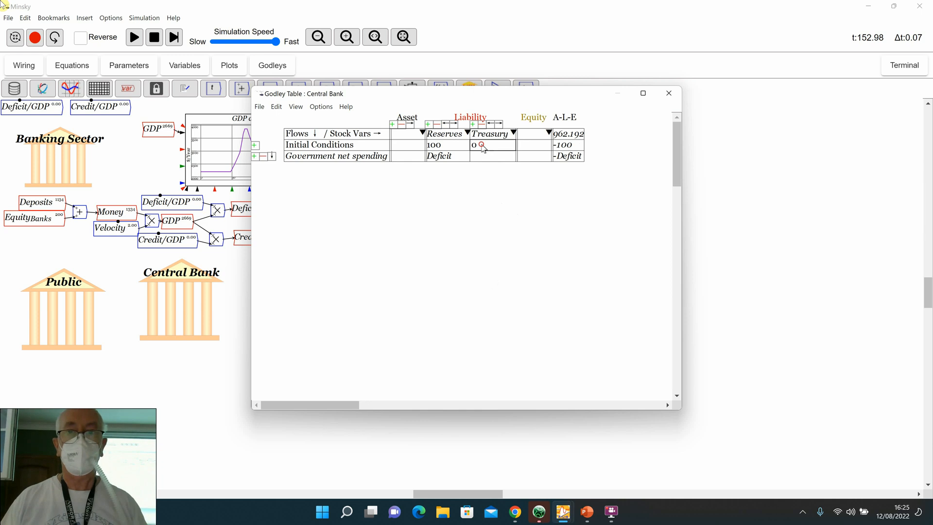
key("BackSpace")
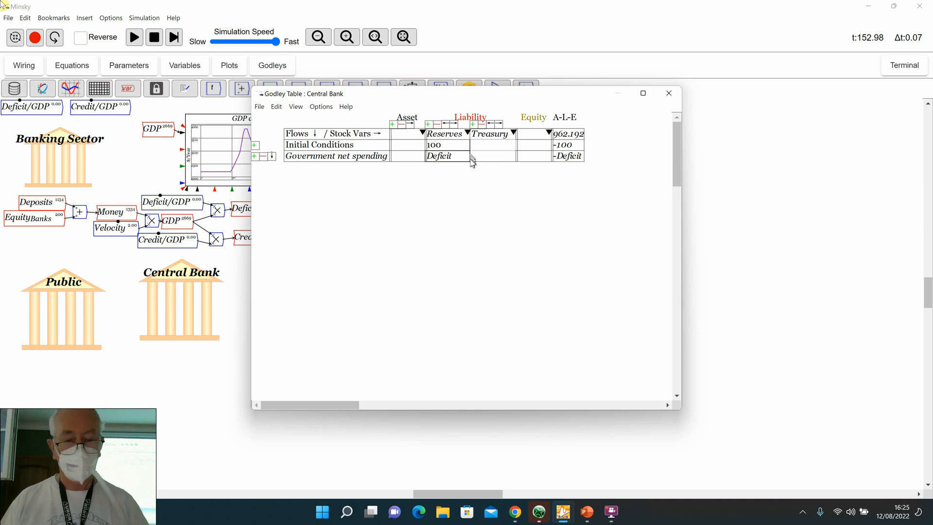
type("100")
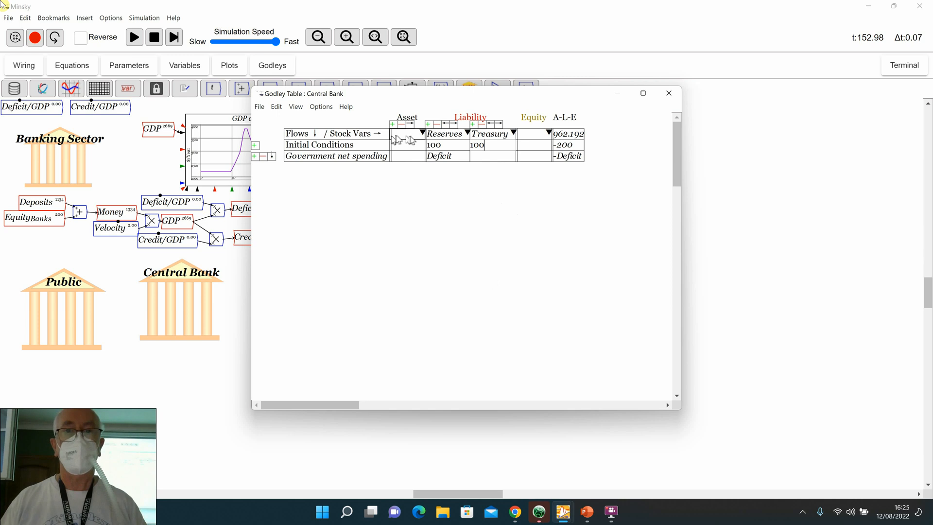
Step: Add the asset stock Bonds_{CB} to the Central Bank table with an initial condition of 200
left_click(411, 141)
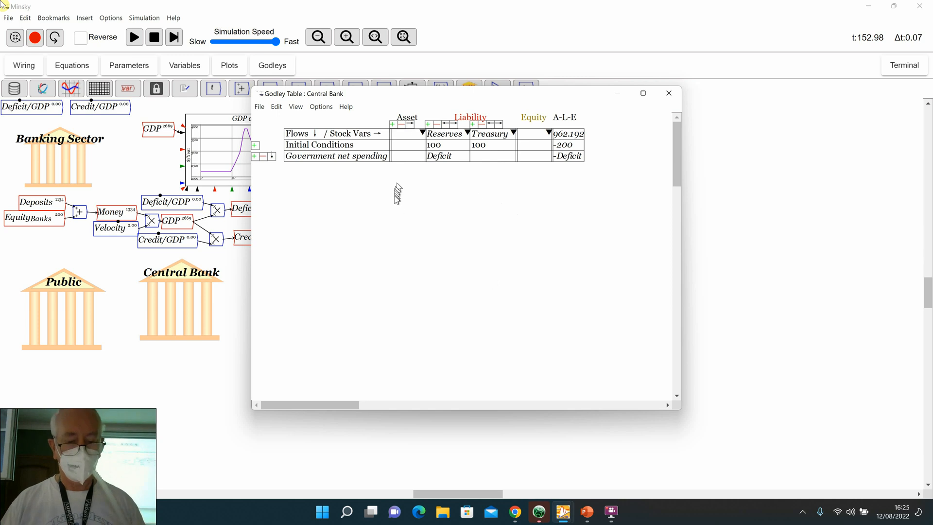
left_click(407, 131)
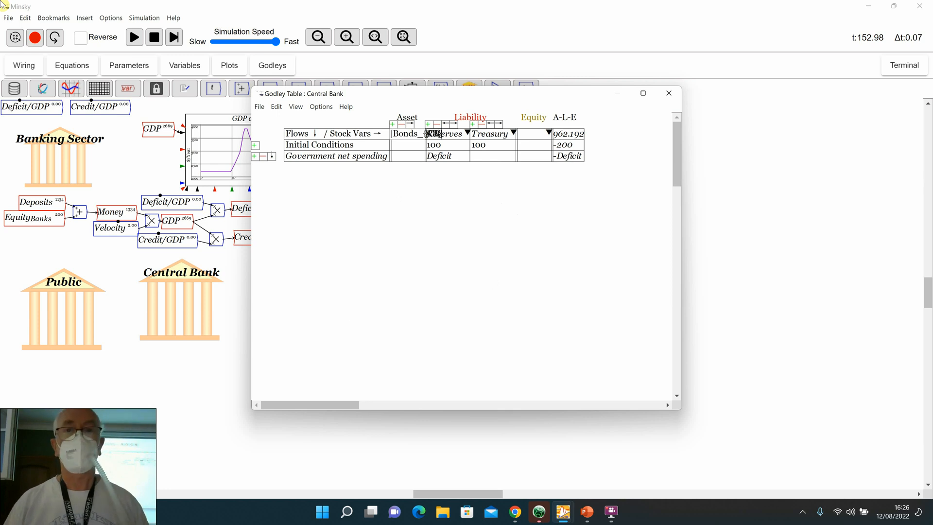
type("Bonds_{CB}")
key("Return")
left_click(402, 151)
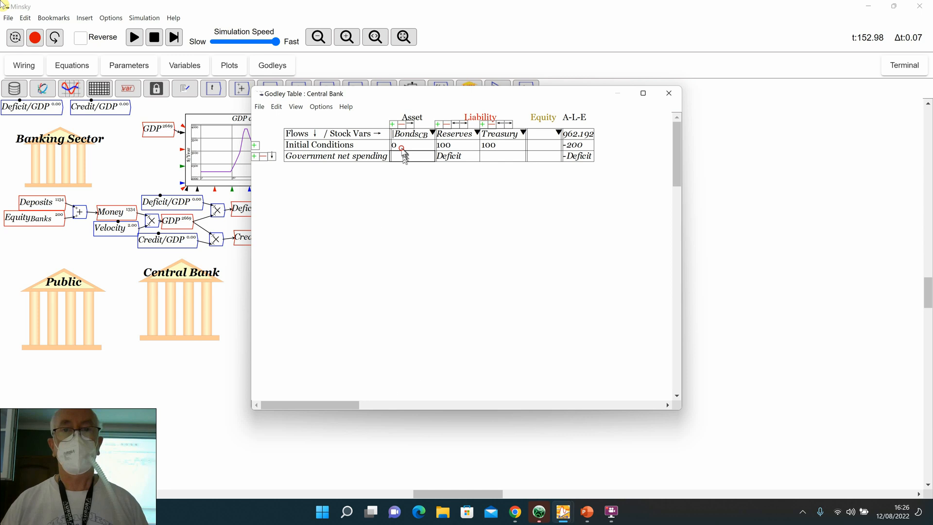
left_click(399, 147)
type("200")
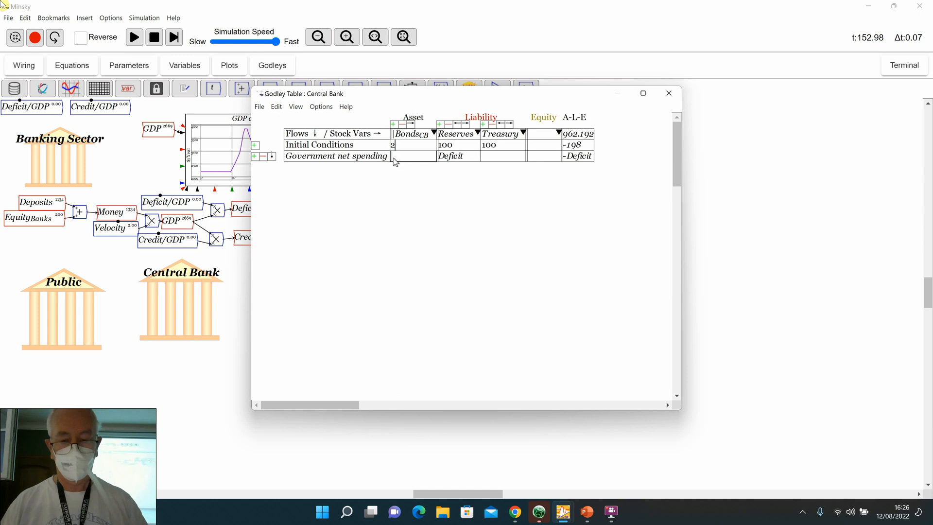
Step: Name the Central Bank's equity stock Equity_{CB}, enter -Deficit under Treasury for Government net spending, and close the table
left_click(540, 135)
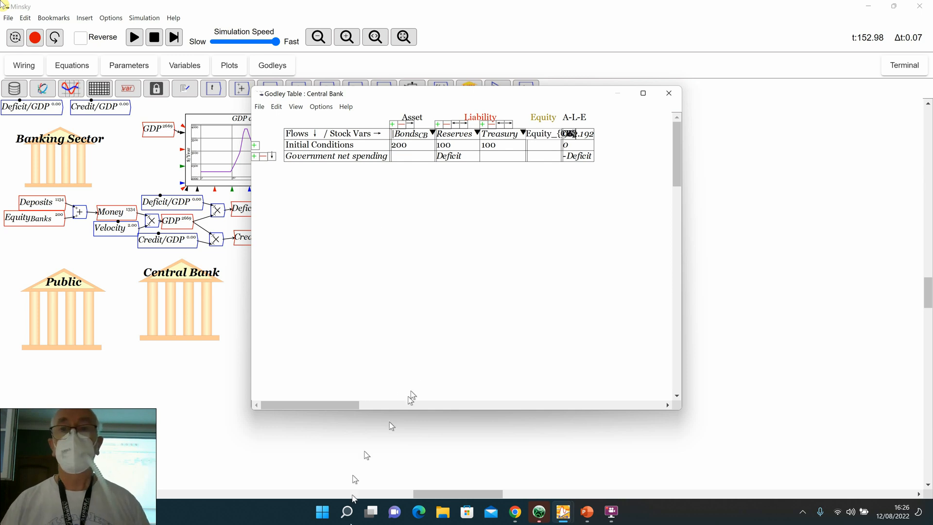
left_click(551, 148)
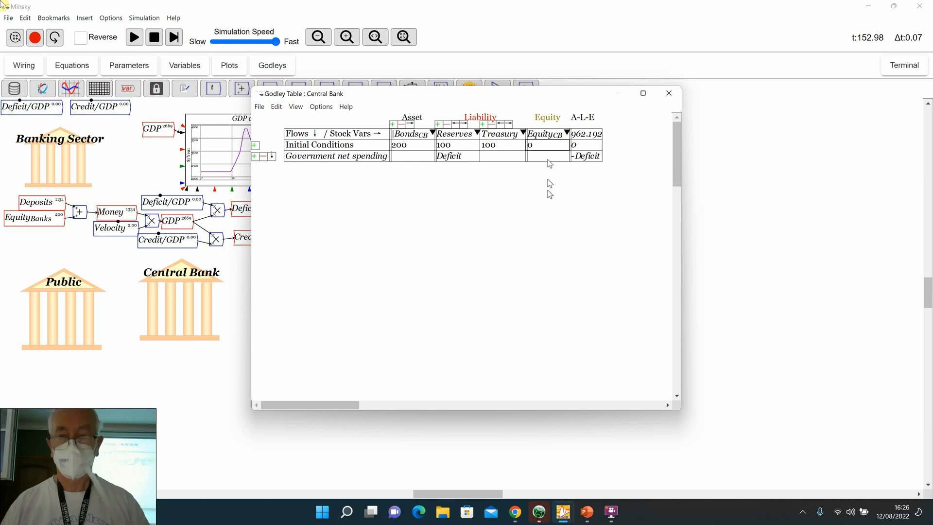
left_click(497, 163)
type("-D")
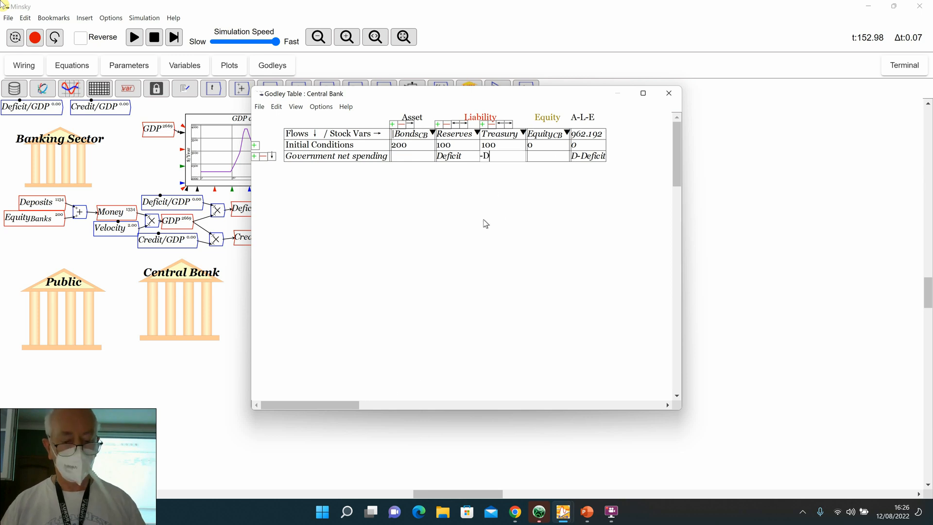
type("eficit")
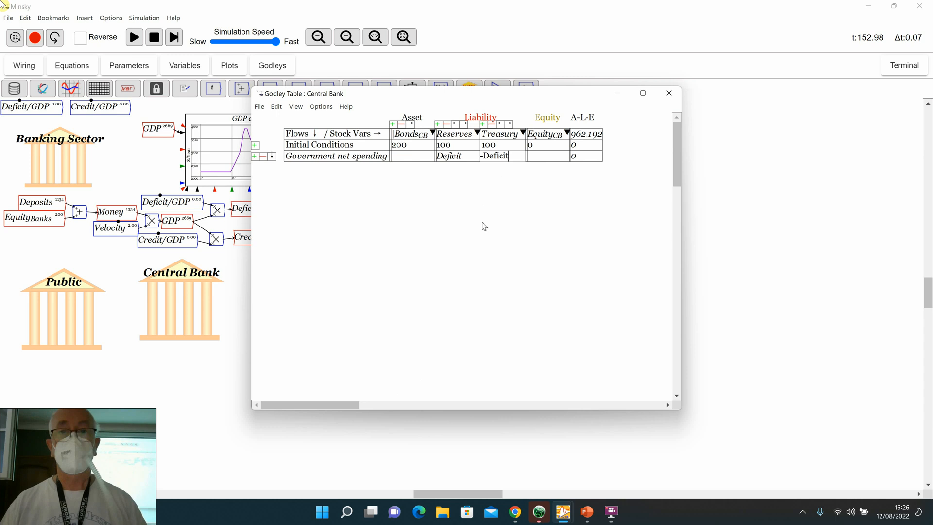
key("Return")
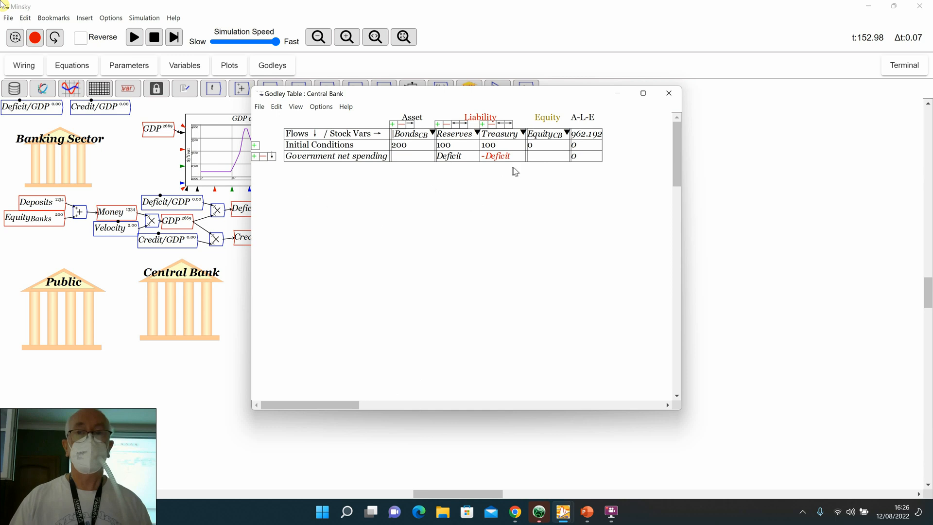
left_click(669, 93)
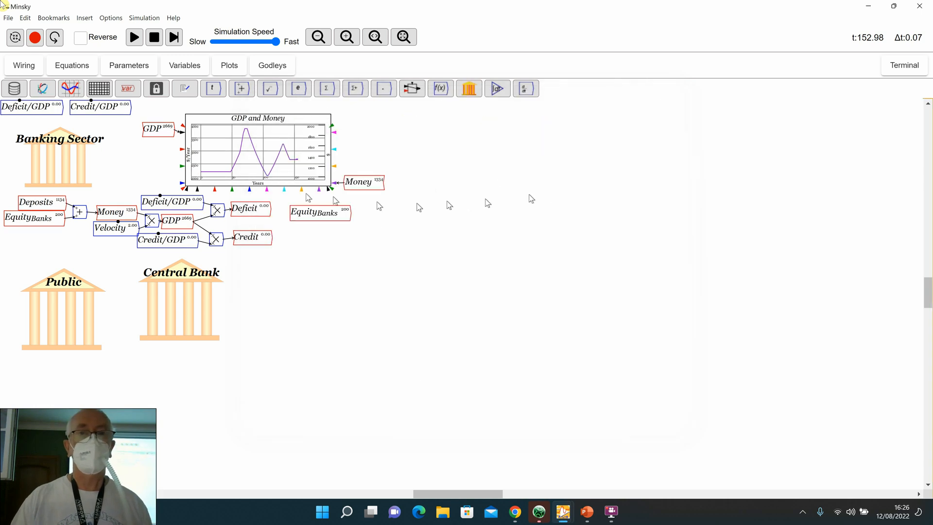
Step: Add a new Godley table beside the Central Bank icon and title it Treasury
left_click(469, 89)
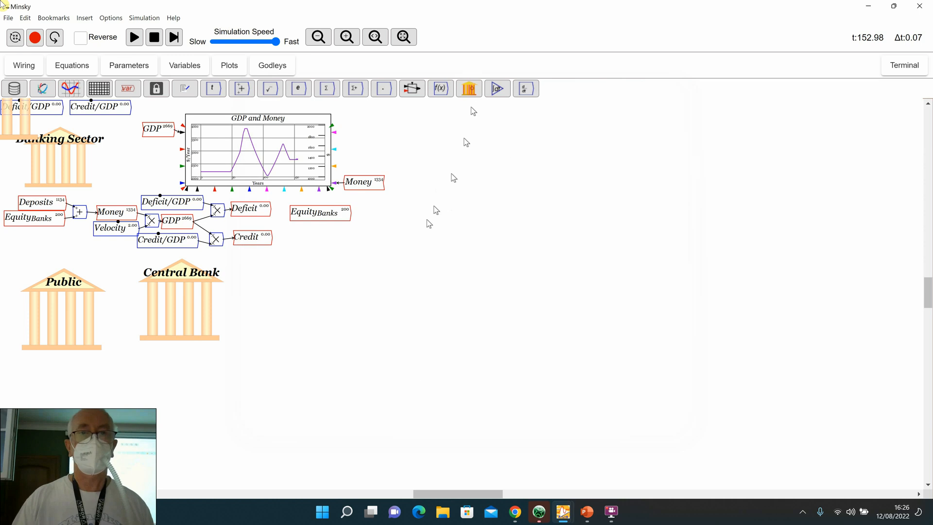
left_click(289, 301)
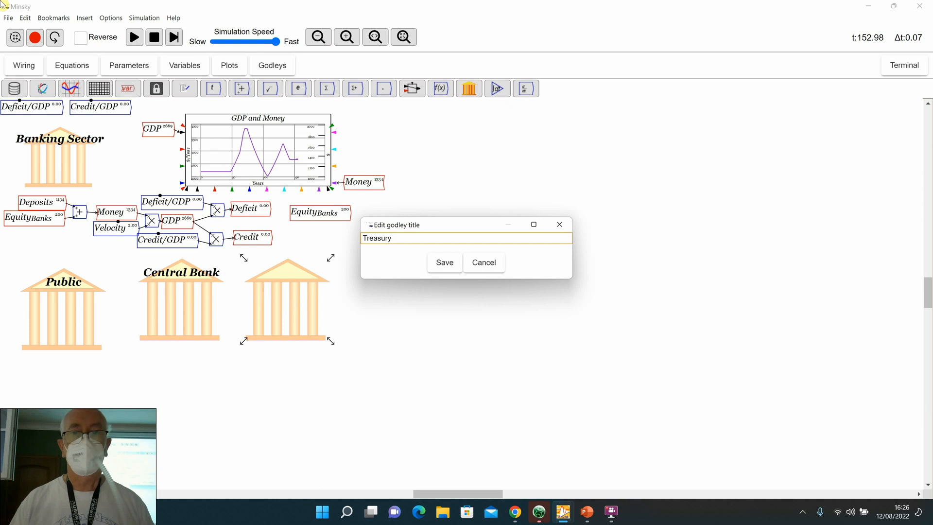
left_click(443, 260)
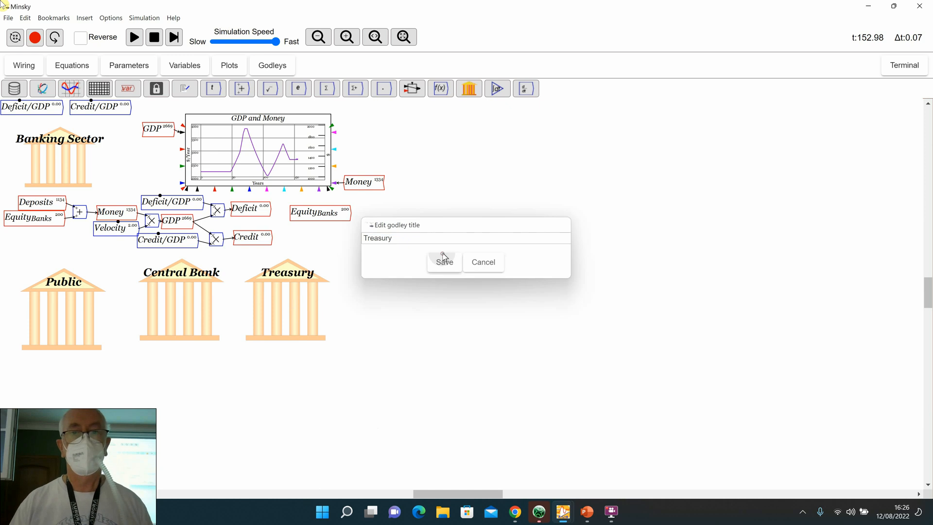
Step: Open the Treasury Godley table in a wider window and import Treasury as its asset and Bonds_{CB} as its liability
left_click(286, 304)
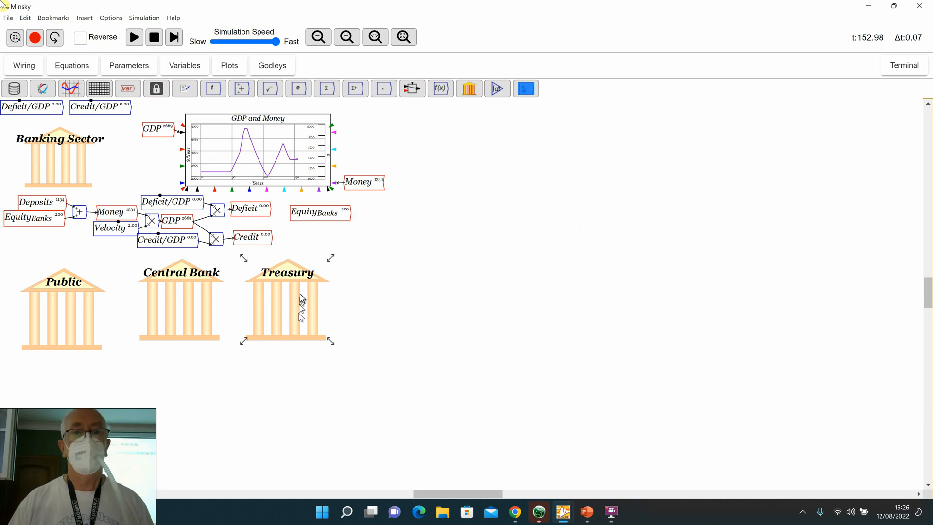
double_click(302, 311)
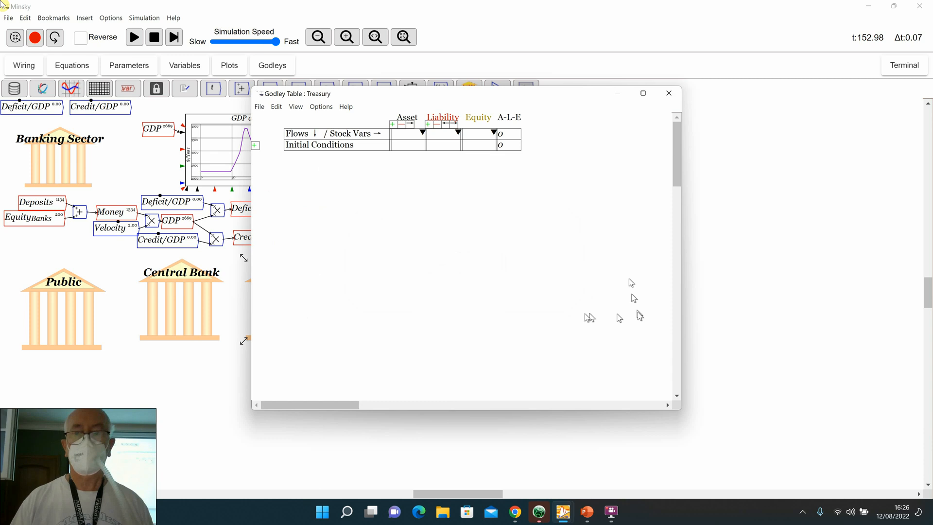
left_click_drag(682, 412, 810, 414)
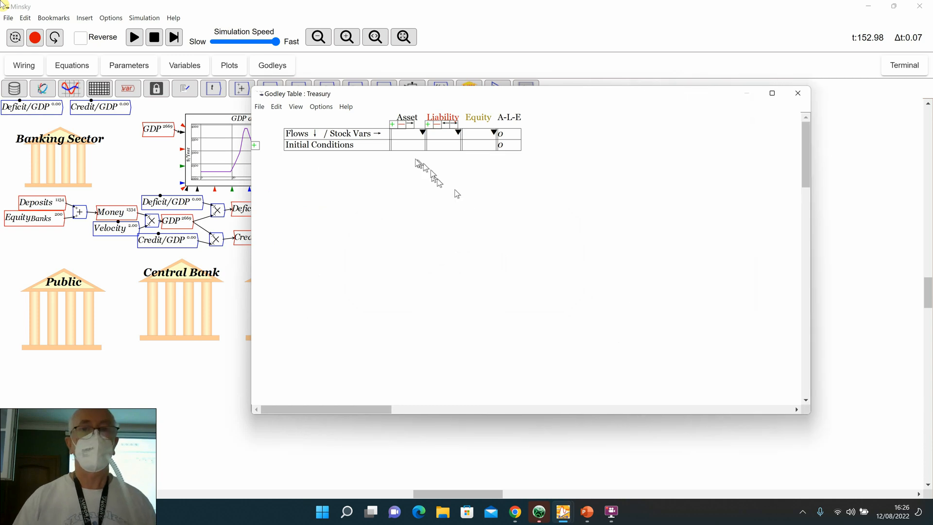
left_click(423, 134)
left_click(430, 142)
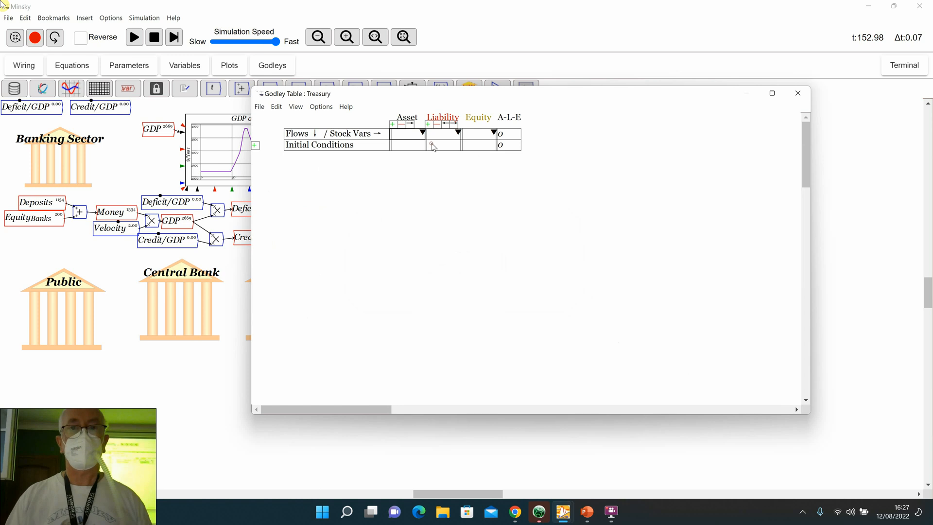
left_click(468, 131)
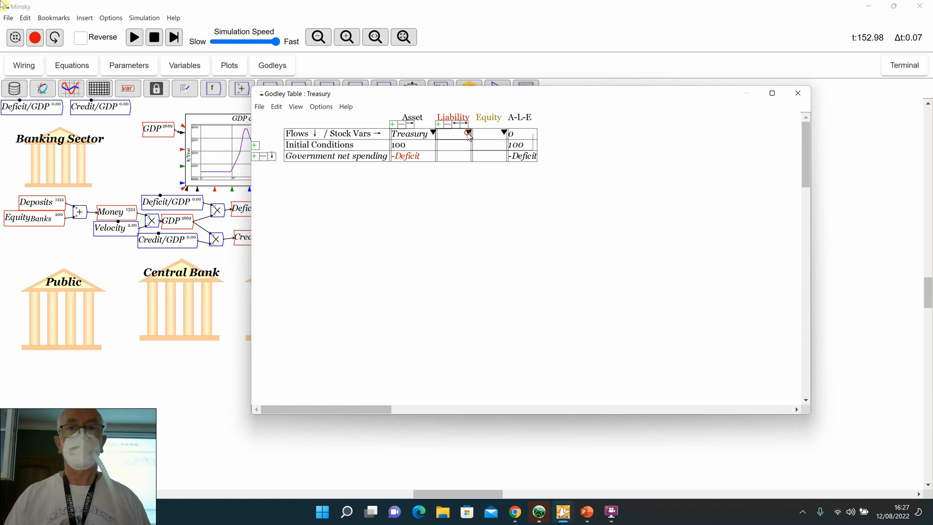
left_click(478, 142)
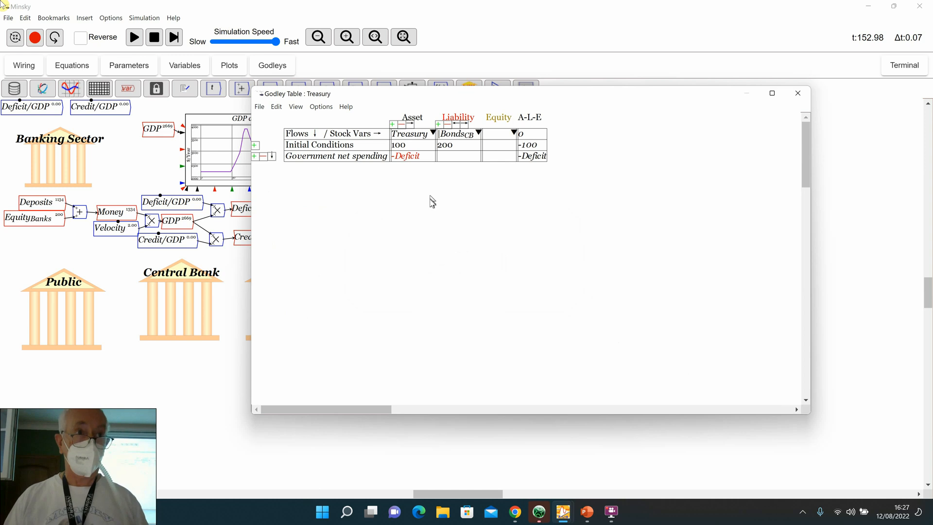
Step: Name the Treasury table's equity stock Treasury_{Equity} and enter -Deficit under it in the Government net spending row
left_click(491, 139)
type("Treasury_{Equity")
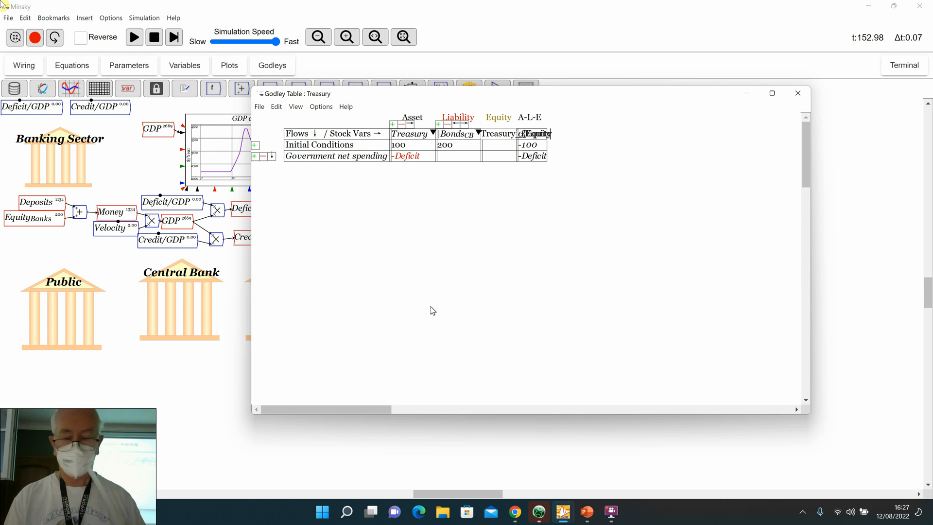
left_click(479, 257)
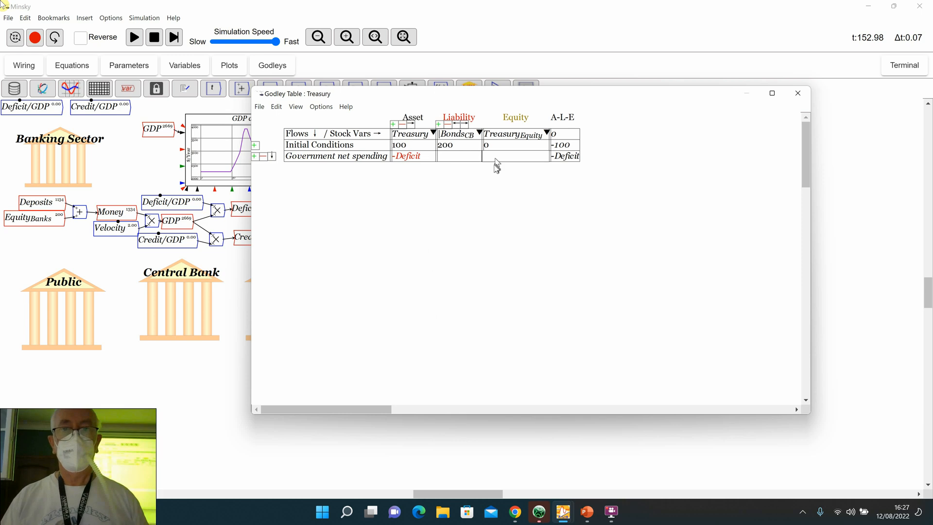
type("-Deficit")
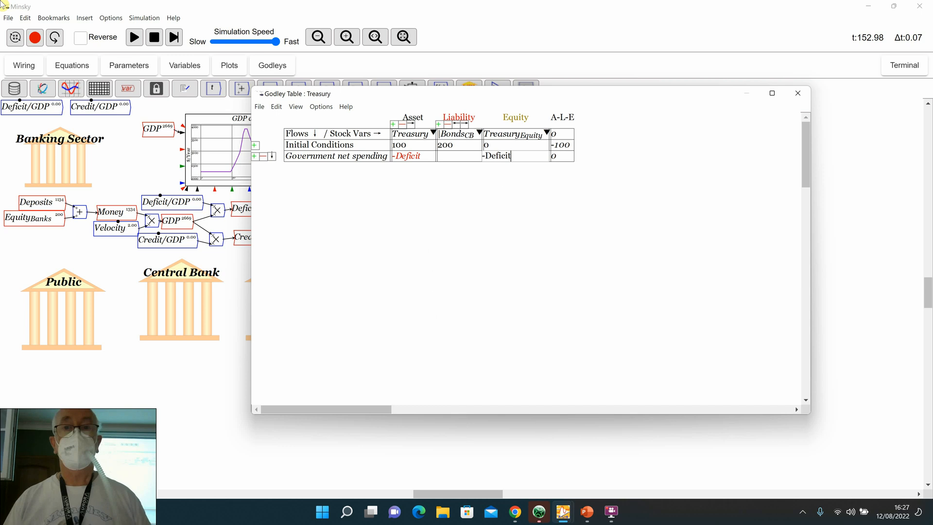
left_click(480, 302)
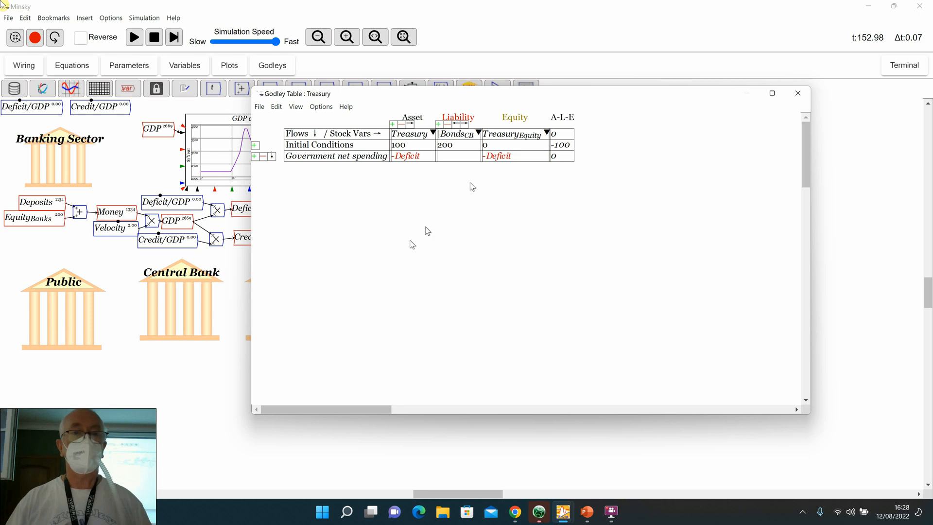
Step: Show all Godley tables together and arrange them without overlap in two columns: Banking Sector above Central Bank, and Treasury above Public
left_click(187, 387)
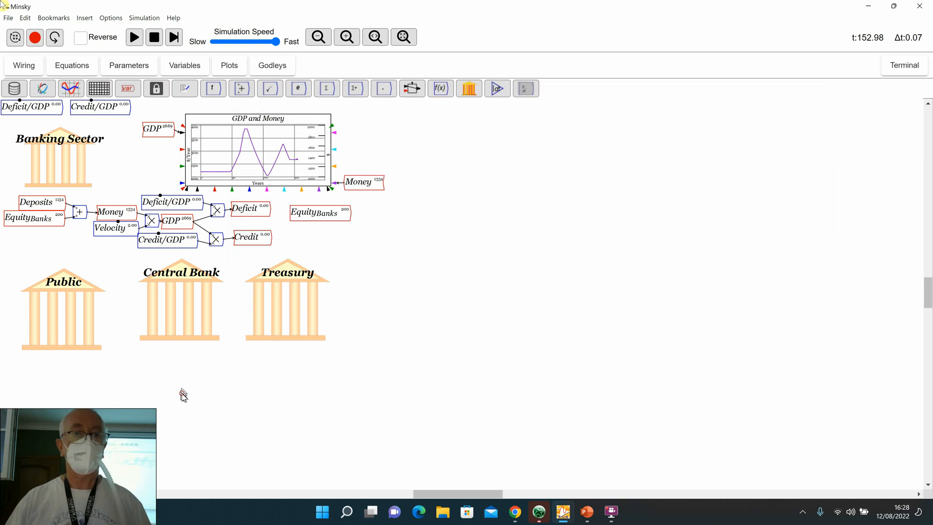
left_click(285, 71)
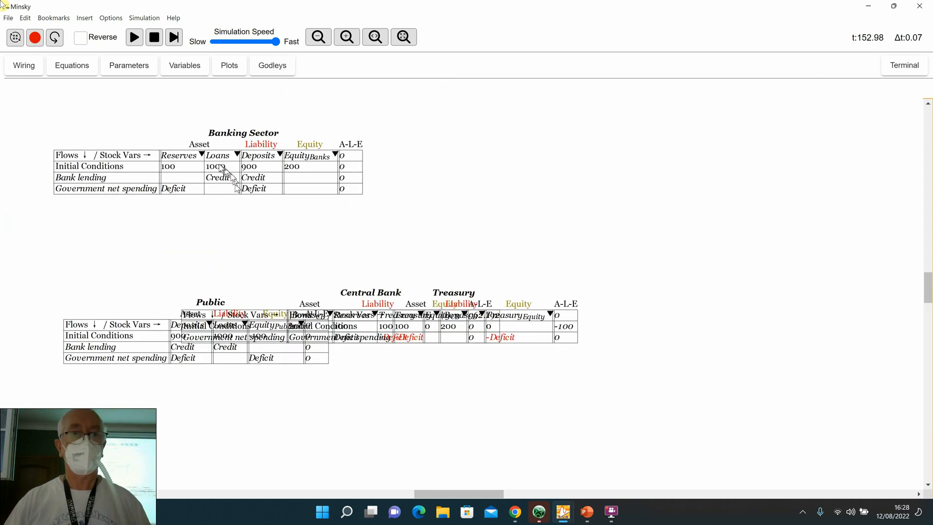
left_click_drag(235, 183, 220, 165)
left_click_drag(456, 306, 302, 217)
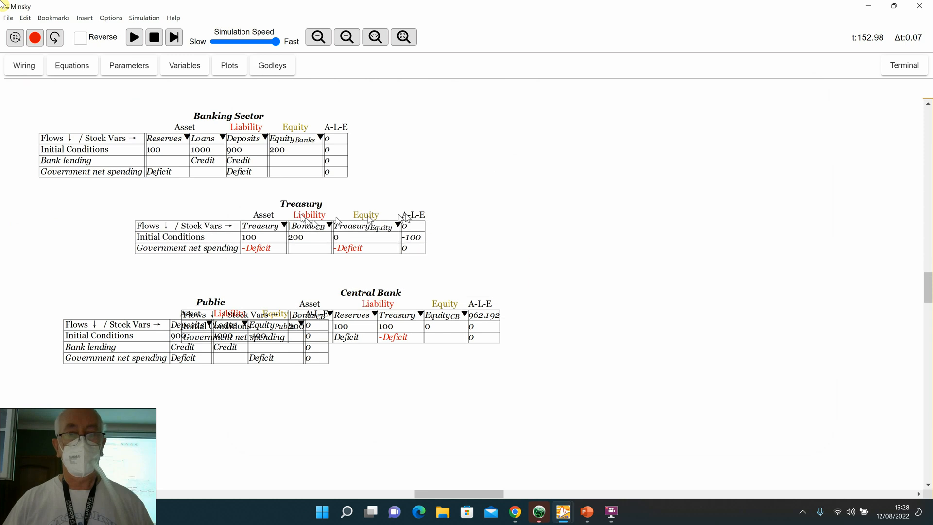
left_click_drag(403, 217, 671, 195)
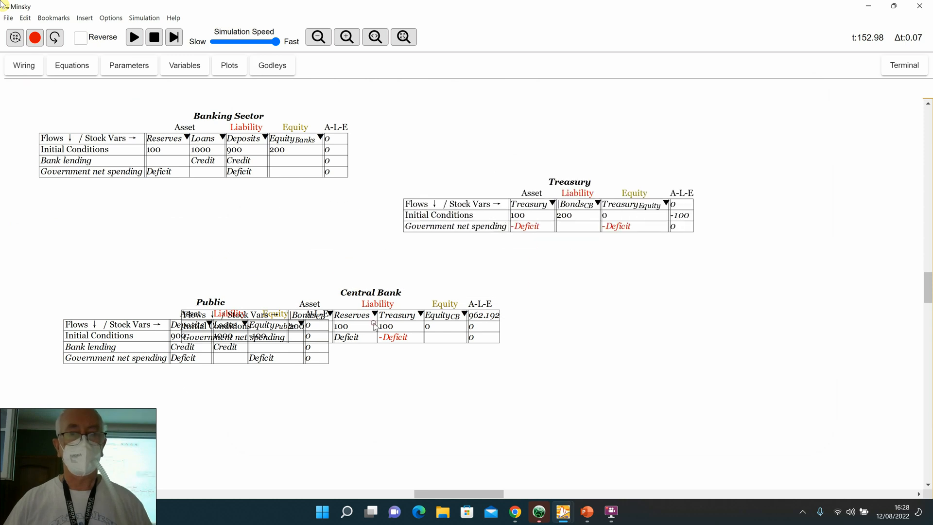
left_click_drag(375, 326, 222, 215)
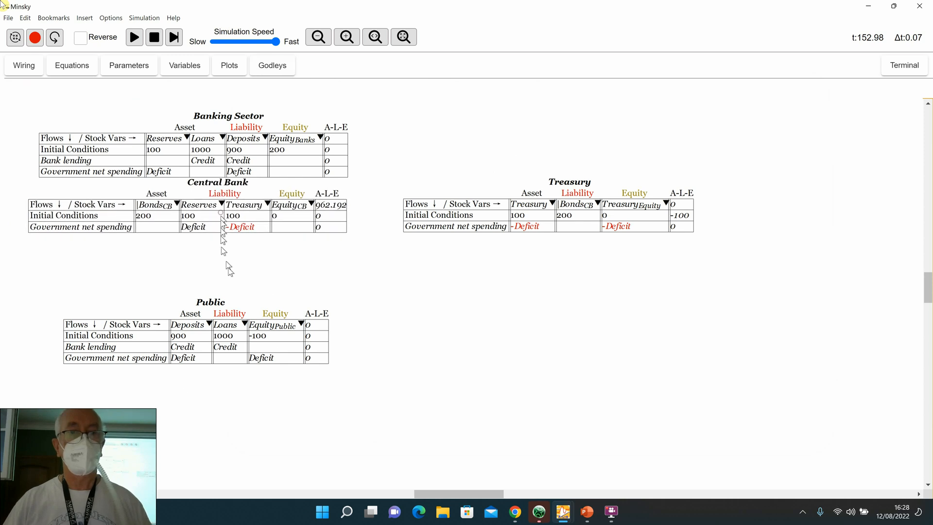
left_click_drag(270, 326, 614, 269)
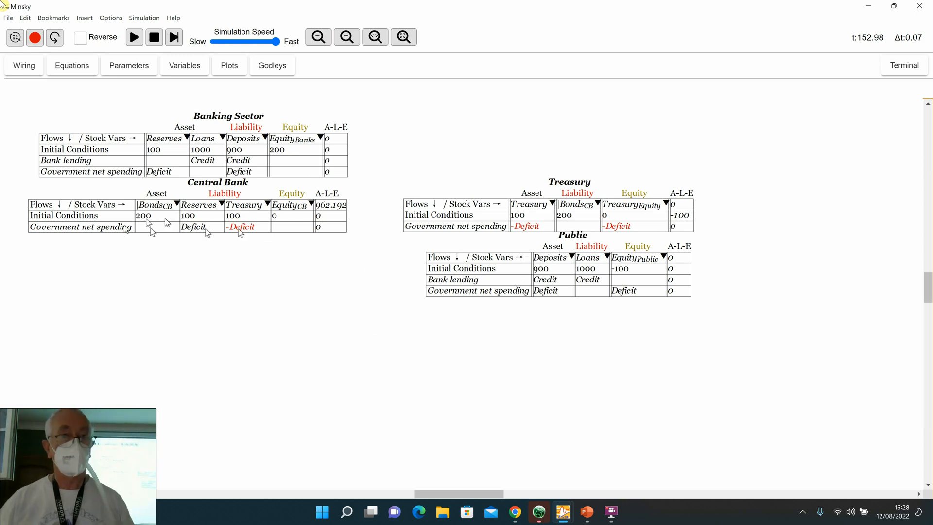
Step: Return to the model canvas and add an asset Bonds_B between Reserves and Loans in the Banking Sector Godley table
left_click(17, 73)
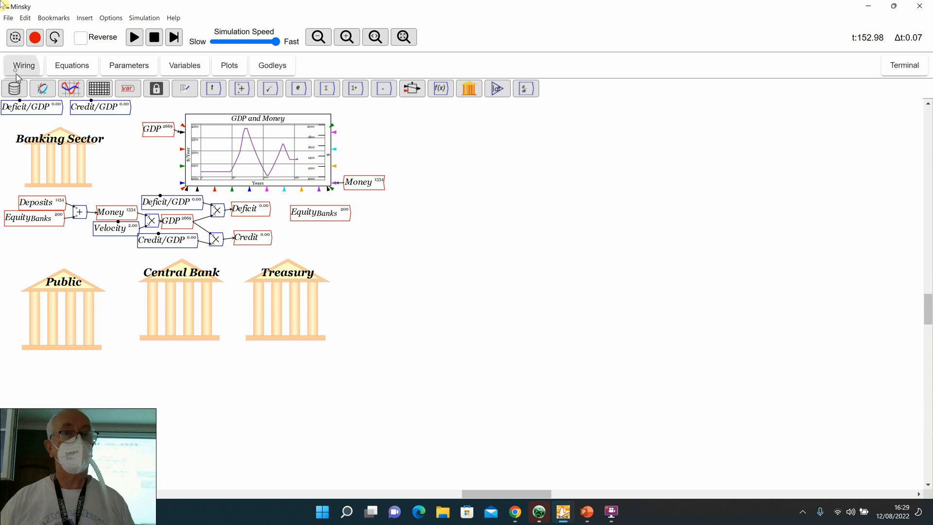
double_click(66, 177)
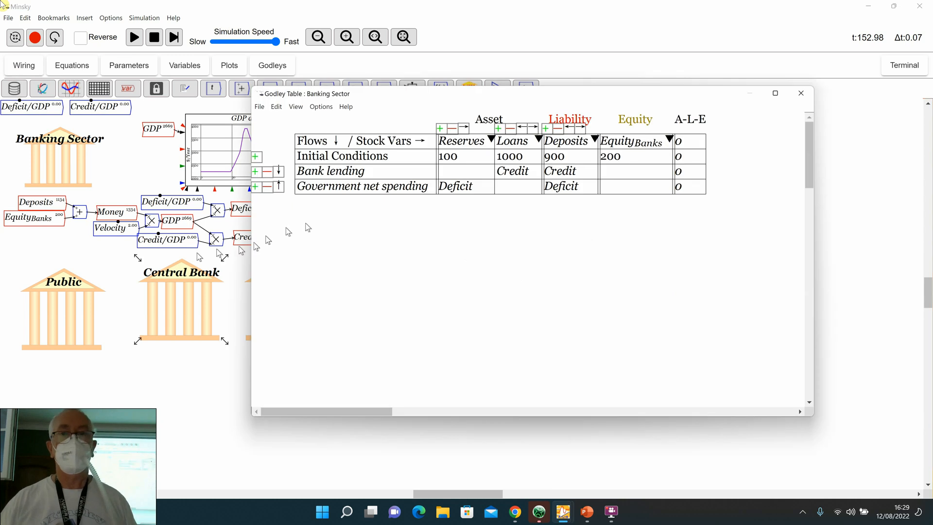
left_click(440, 129)
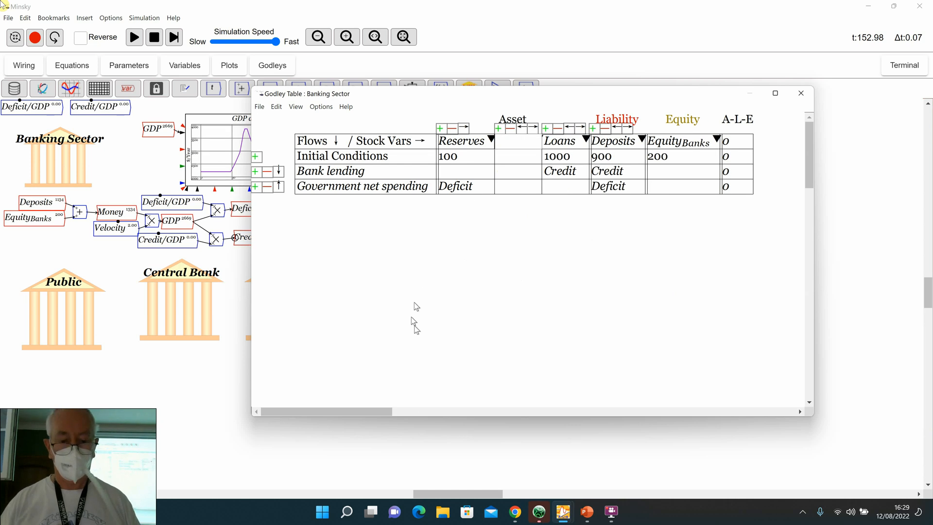
type("Bonds_B")
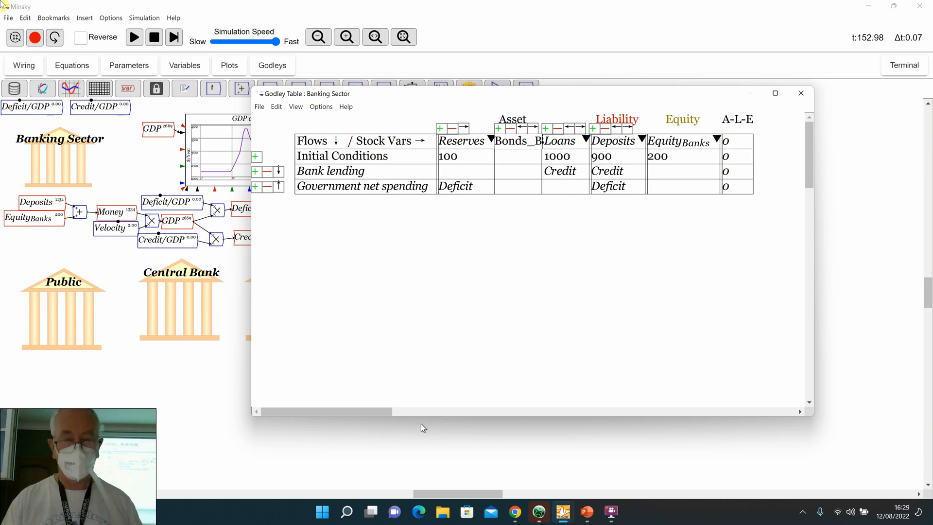
left_click(426, 249)
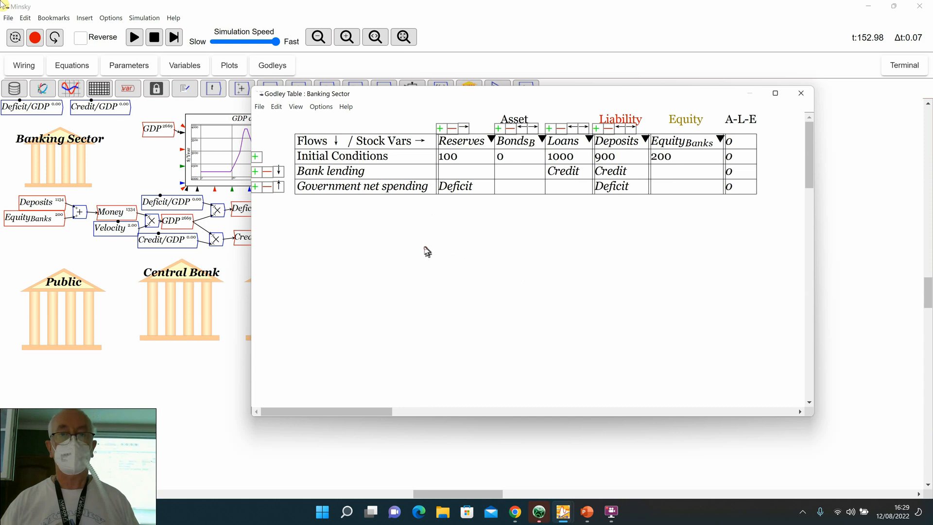
Step: Add a Bond sales row to the Banking Sector table with -Treasuries under Reserves and Treasuries under Bonds_B
left_click(255, 187)
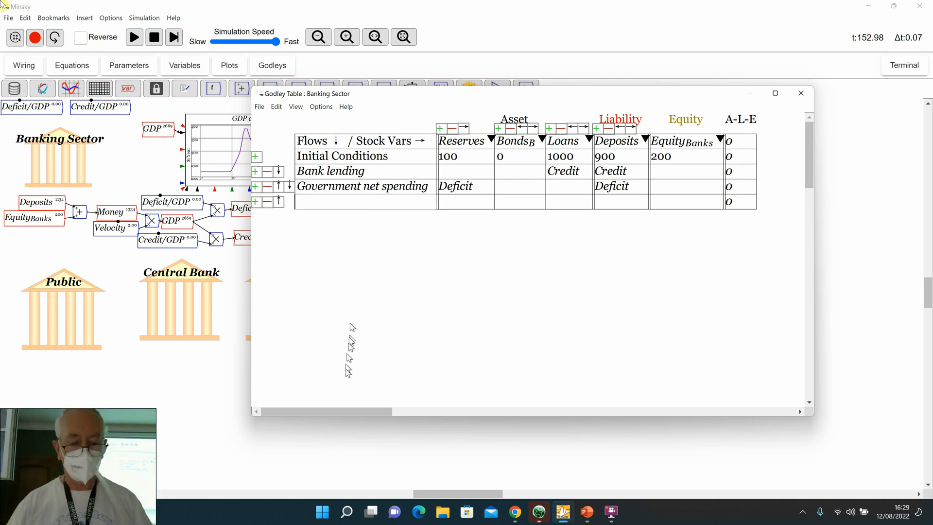
type("Bond sales")
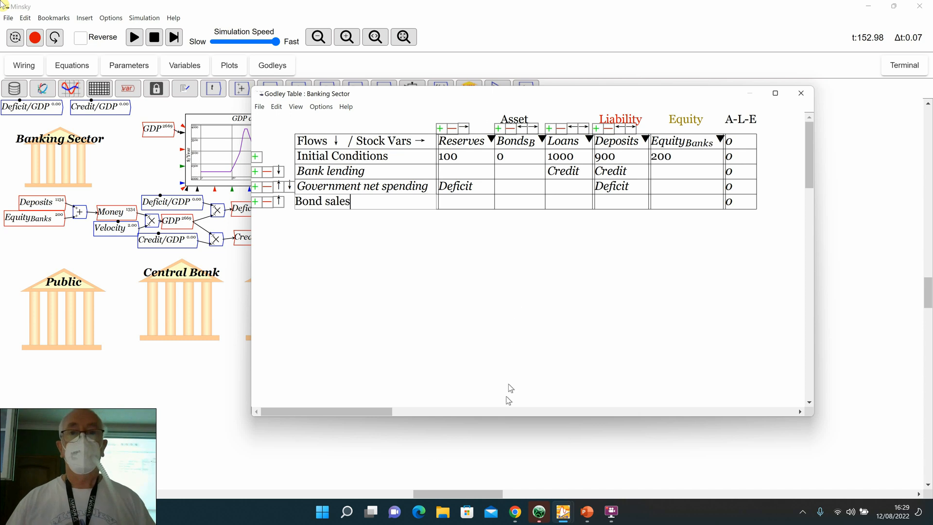
left_click(453, 201)
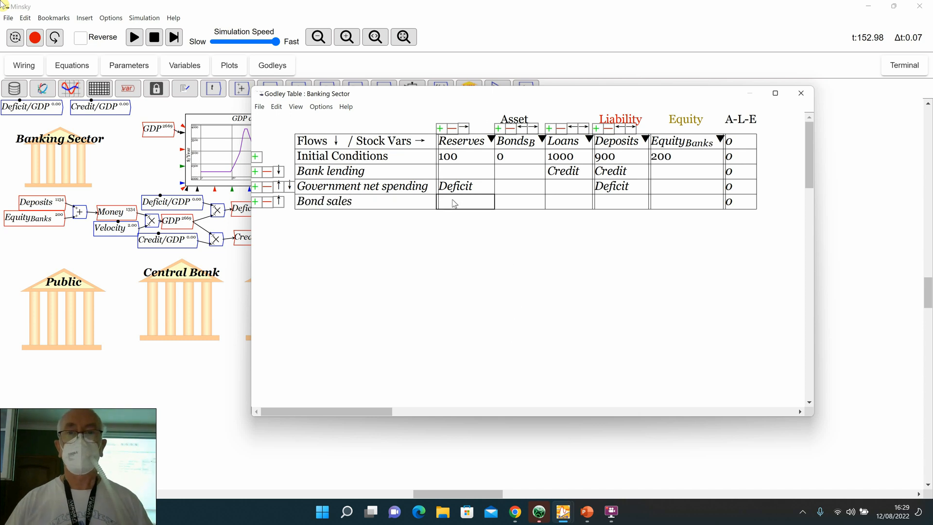
type("-T")
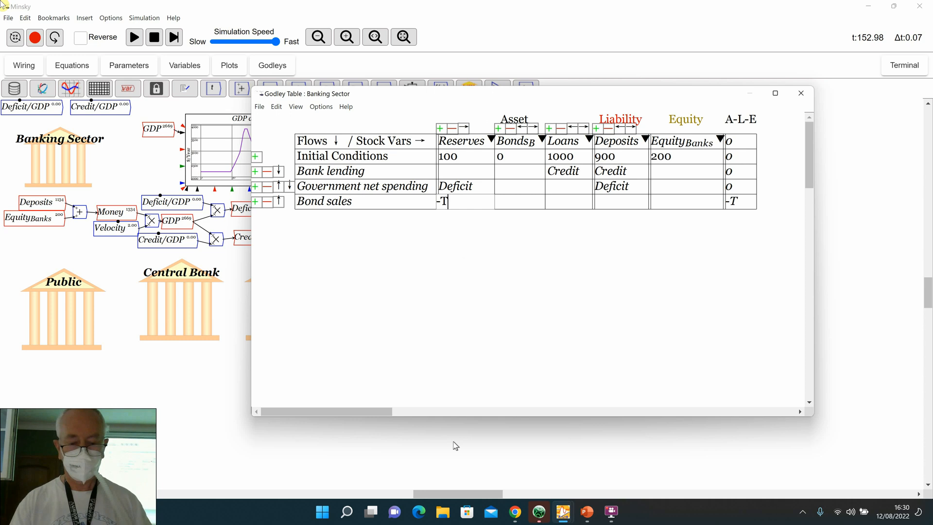
type("reasuries")
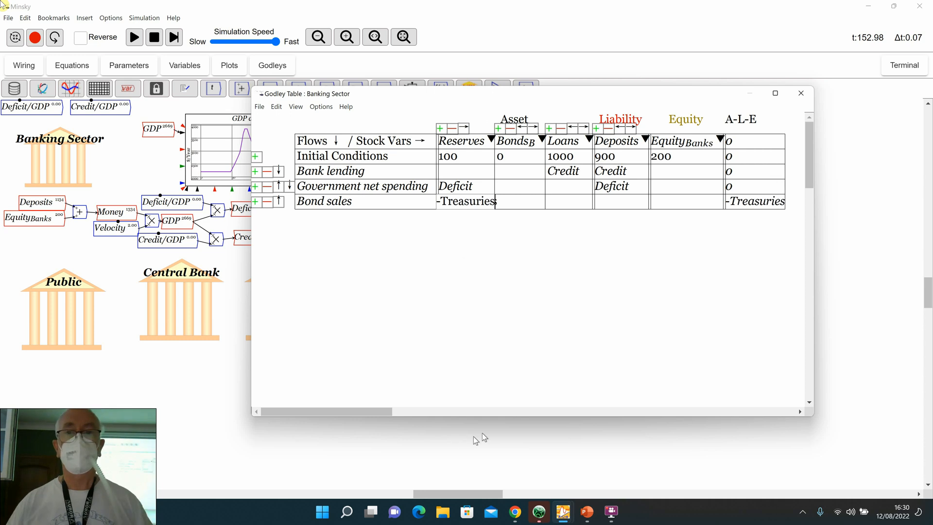
left_click(509, 205)
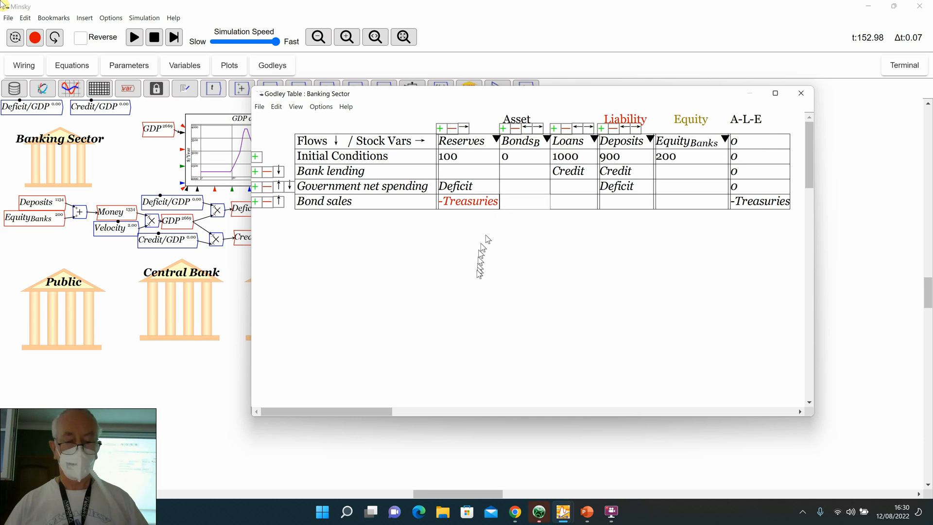
type("Tre")
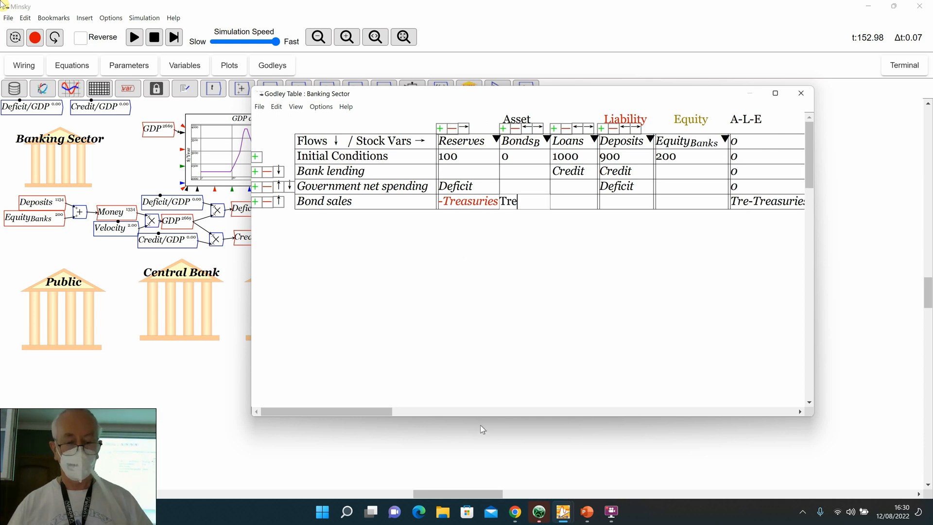
type("asuries")
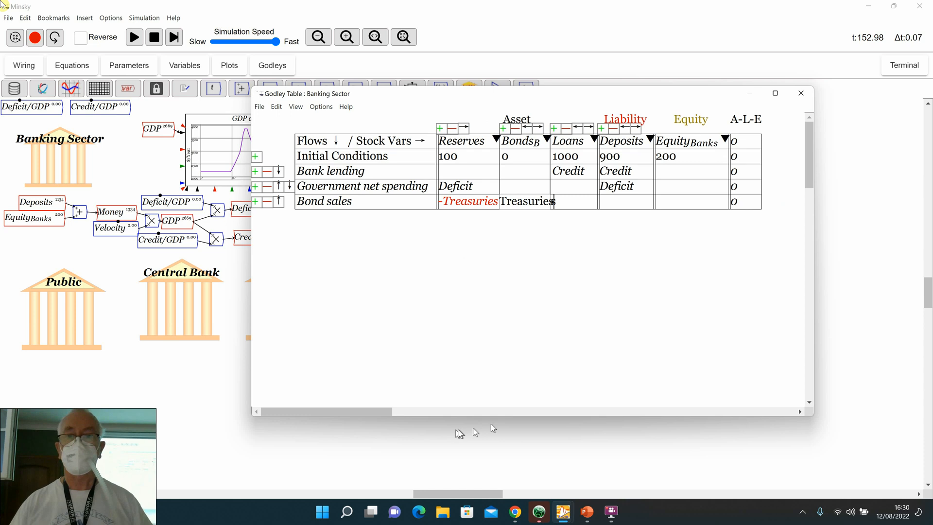
left_click(440, 303)
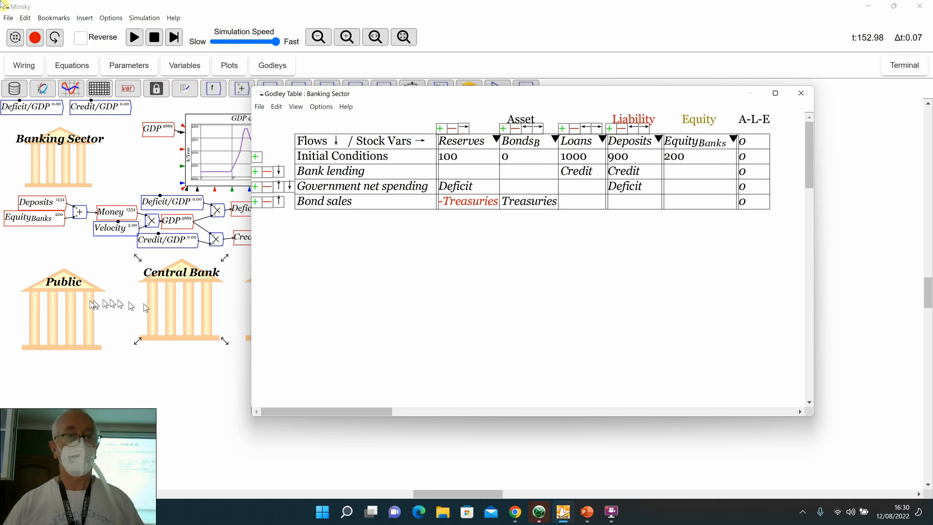
Step: In the Treasury Godley table, import Bonds_B as a second liability and enter Treasuries under the Treasury asset in the Bond sales row
left_click(89, 367)
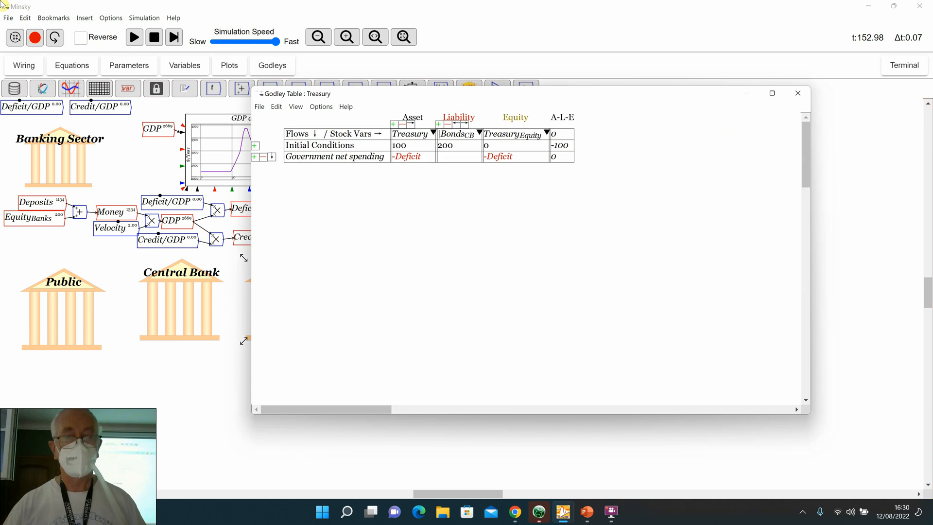
left_click(438, 124)
left_click(514, 133)
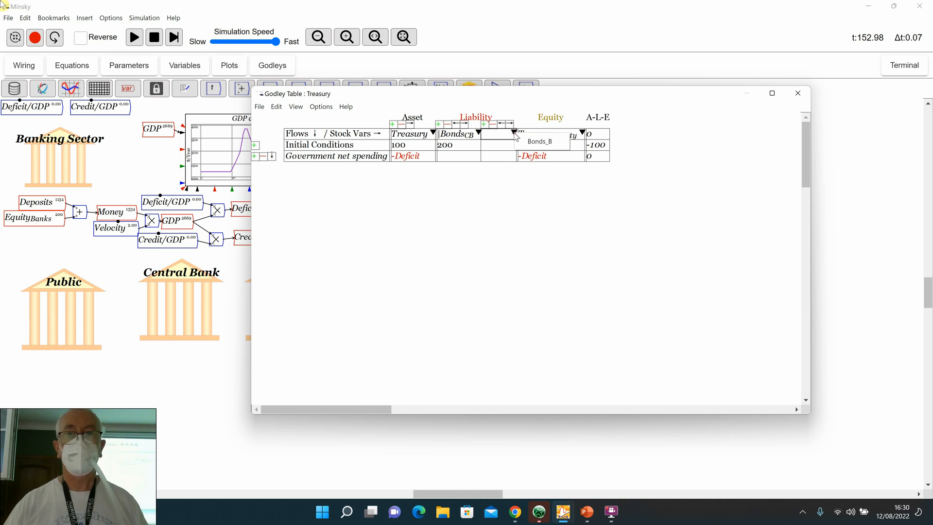
left_click(532, 141)
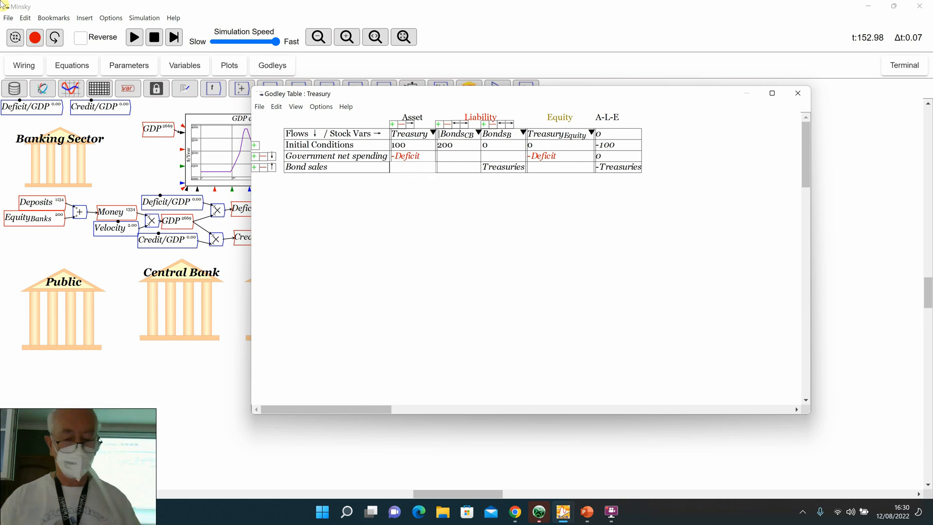
type("Treasuries")
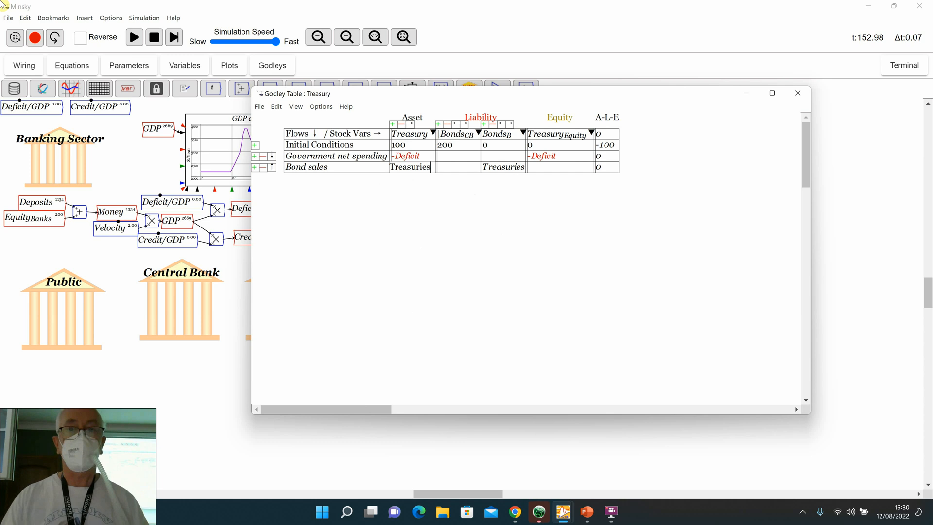
left_click(338, 360)
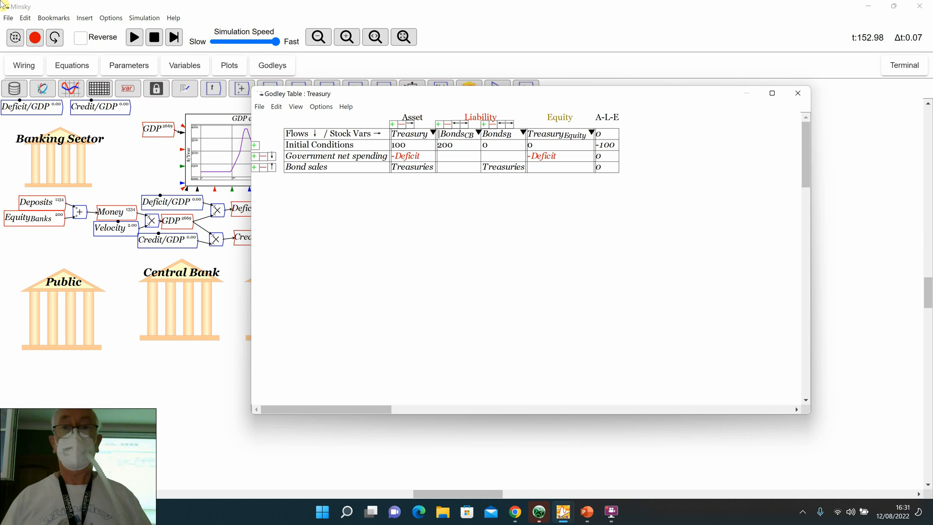
left_click(200, 385)
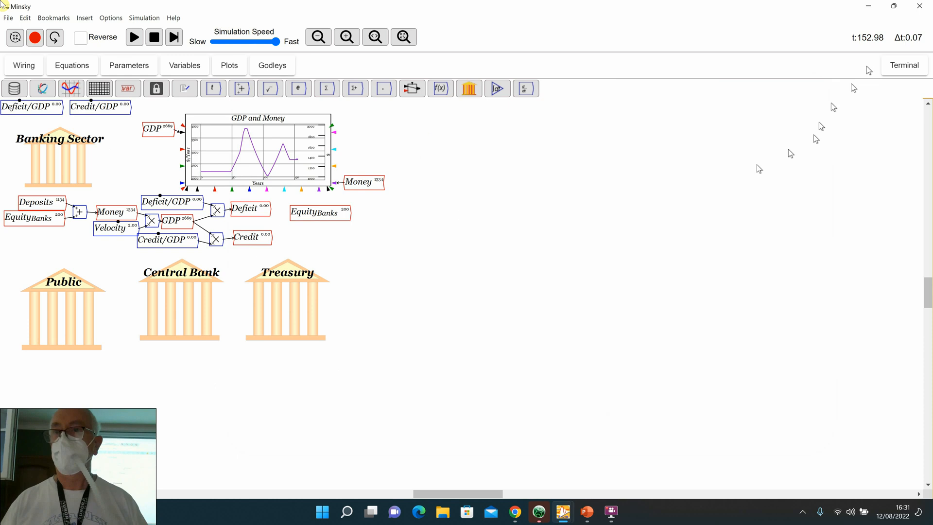
Step: Shrink the main window to reach the variable browser and place the Treasury_{Equity} and Treasury variables in the empty canvas area
left_click(893, 7)
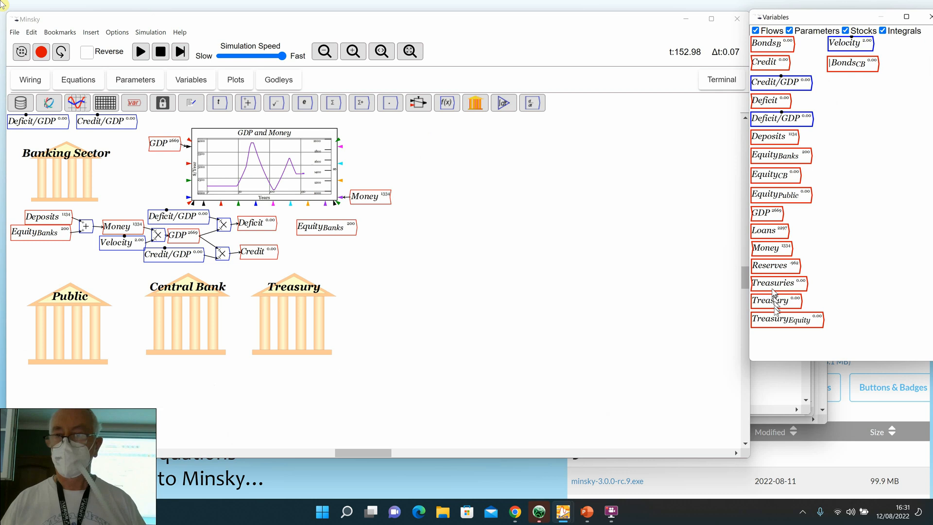
left_click_drag(774, 319, 452, 245)
left_click_drag(773, 288, 496, 193)
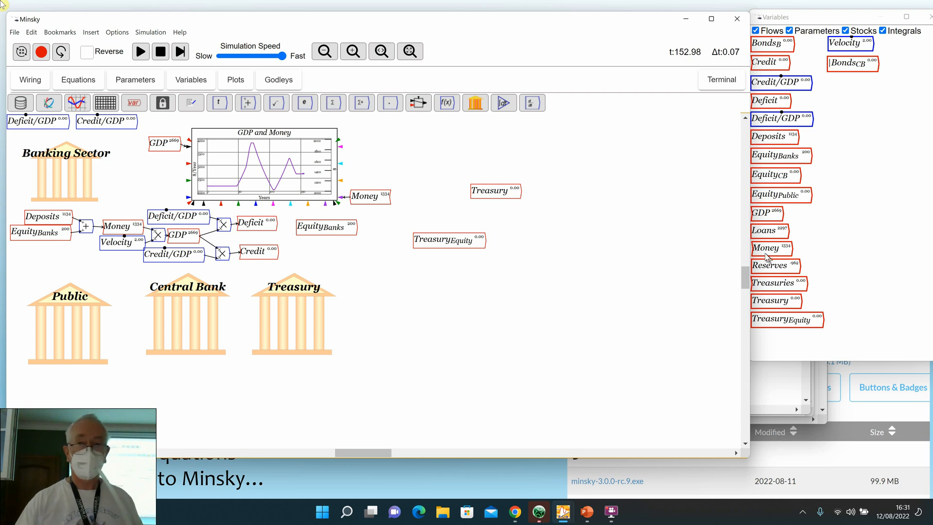
Step: Check the Bond sales flows in the Central Bank Godley table
left_click_drag(768, 265, 598, 275)
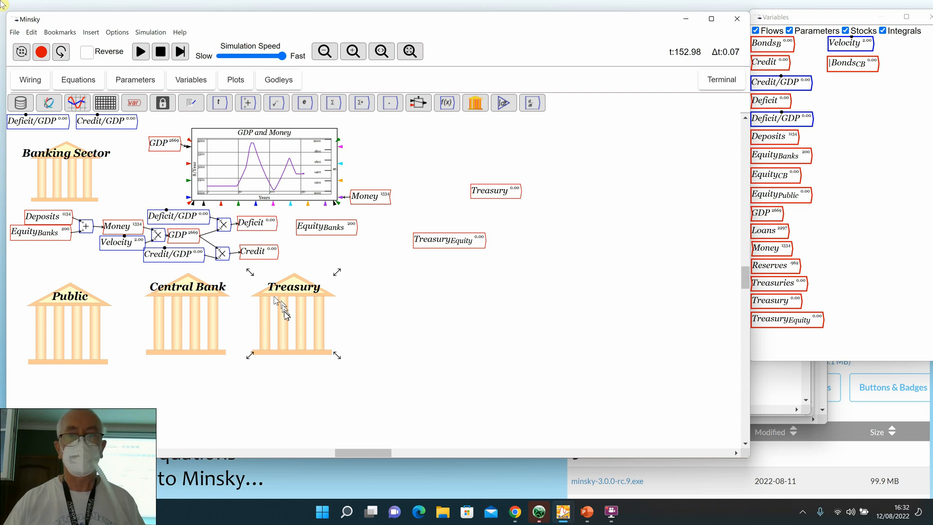
double_click(178, 328)
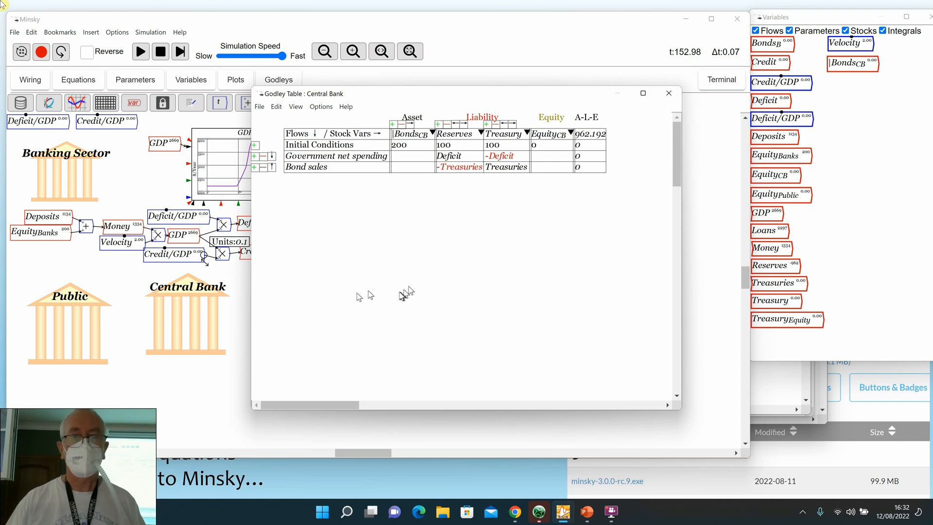
left_click(173, 375)
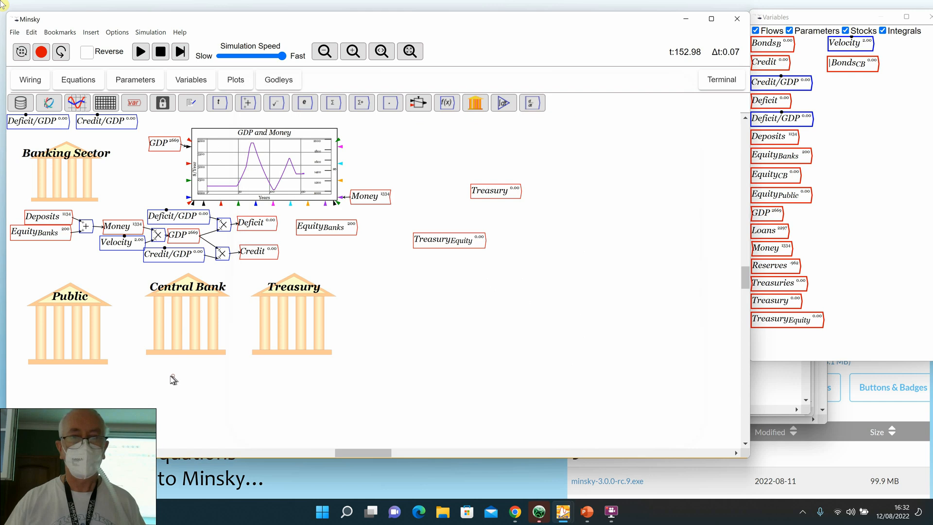
Step: Add an enlarged plot beside the Treasury variable and wire Treasury to its upper left-axis input
left_click_drag(480, 199, 405, 301)
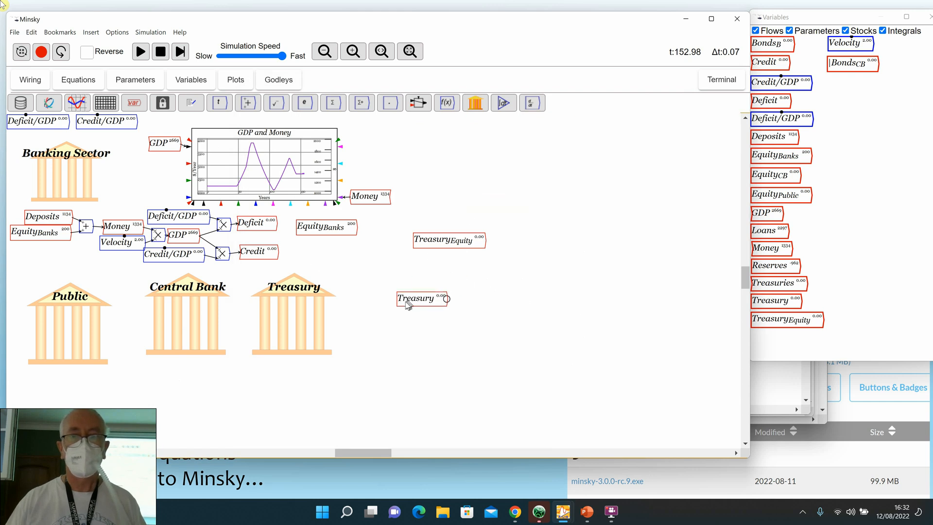
left_click(78, 103)
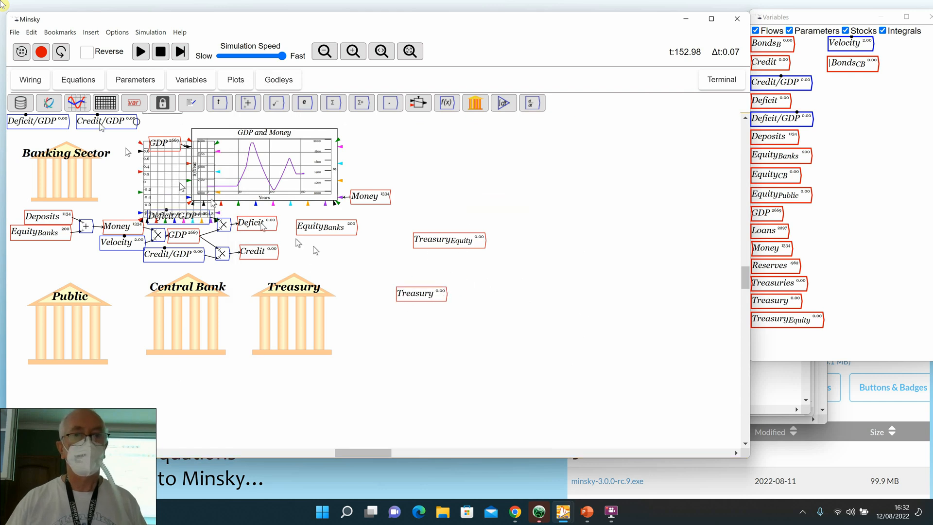
left_click(493, 318)
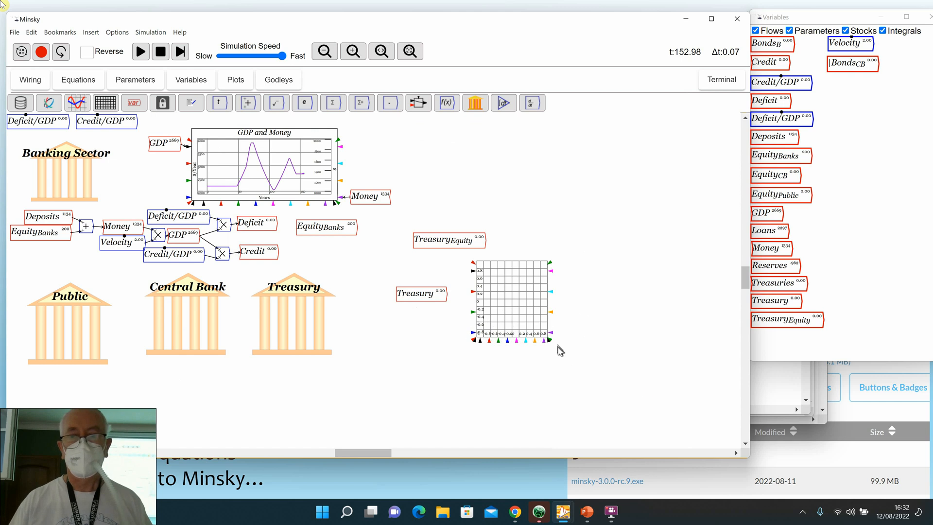
mouse_move(556, 349)
left_click_drag(619, 397, 651, 404)
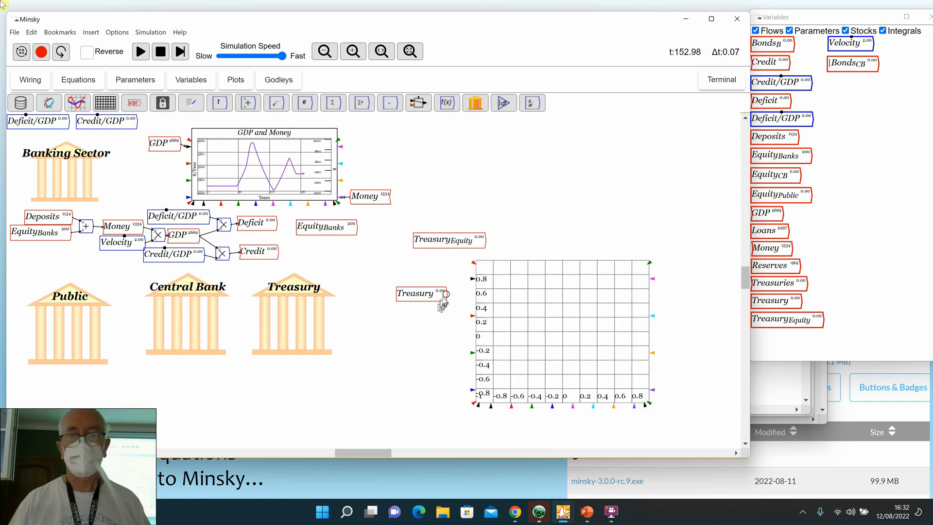
left_click_drag(468, 287, 438, 287)
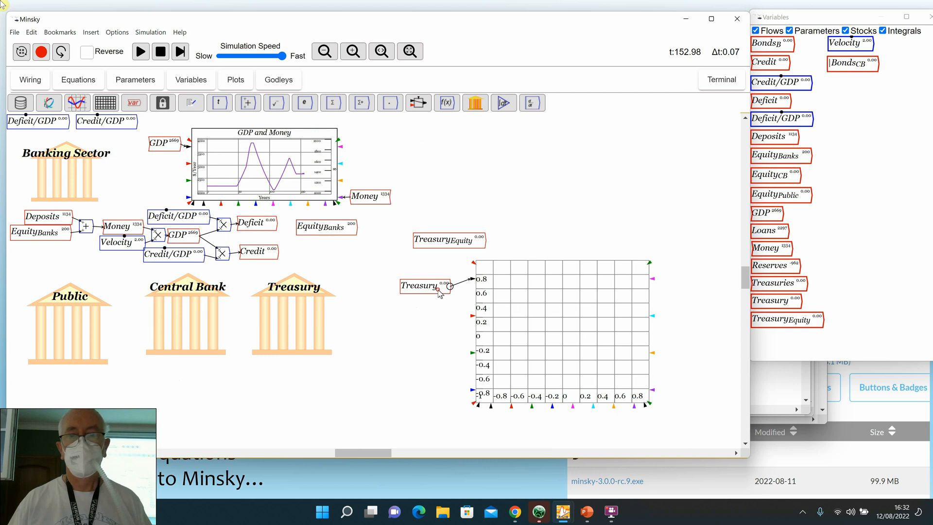
Step: Reset and run the simulation with Deficit/GDP raised to 0.01, and pause it at about t = 37
left_click(23, 57)
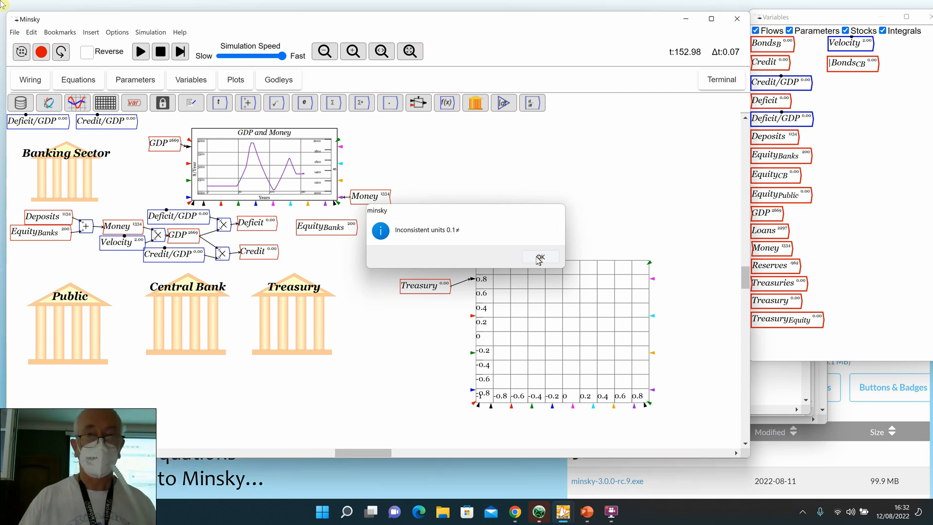
left_click(541, 258)
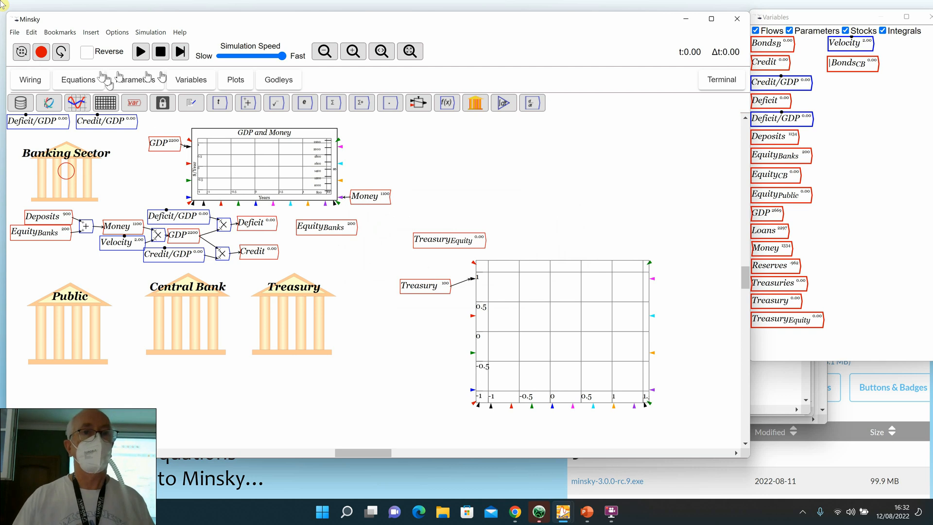
left_click(141, 51)
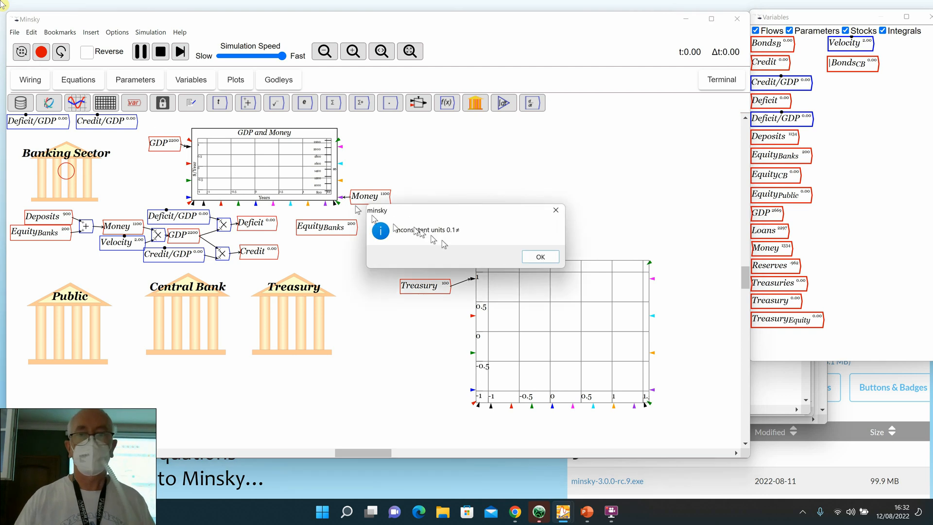
left_click(536, 260)
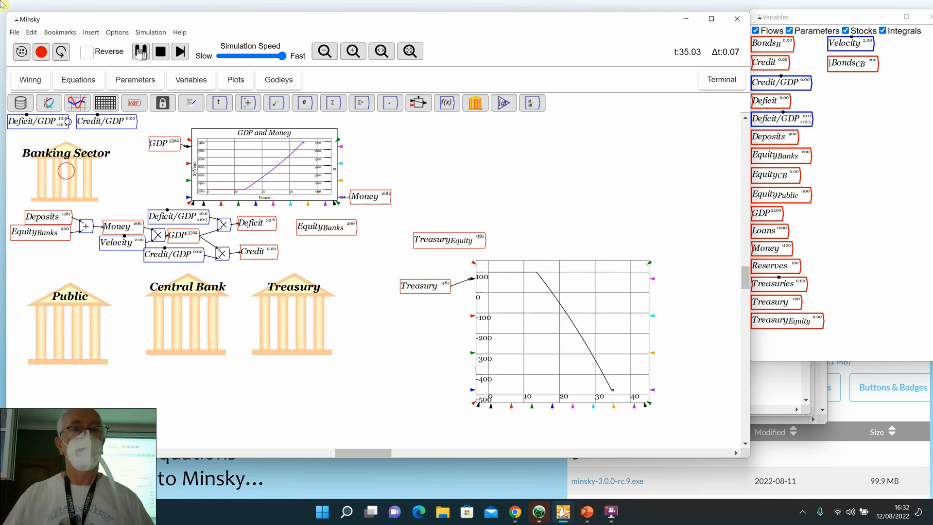
left_click(141, 51)
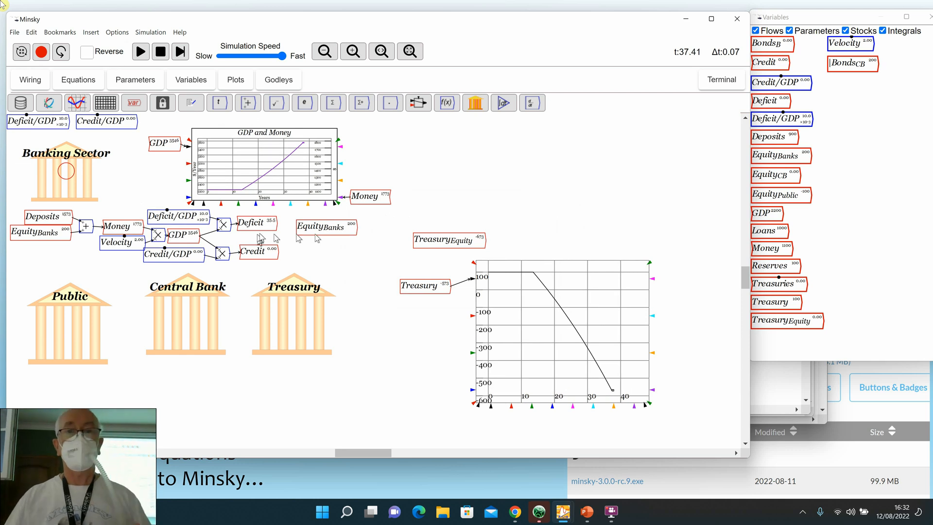
Step: Nudge Treasury_{Equity} slightly and place a copy of the Treasury variable below the Public table icon
left_click_drag(442, 248, 448, 236)
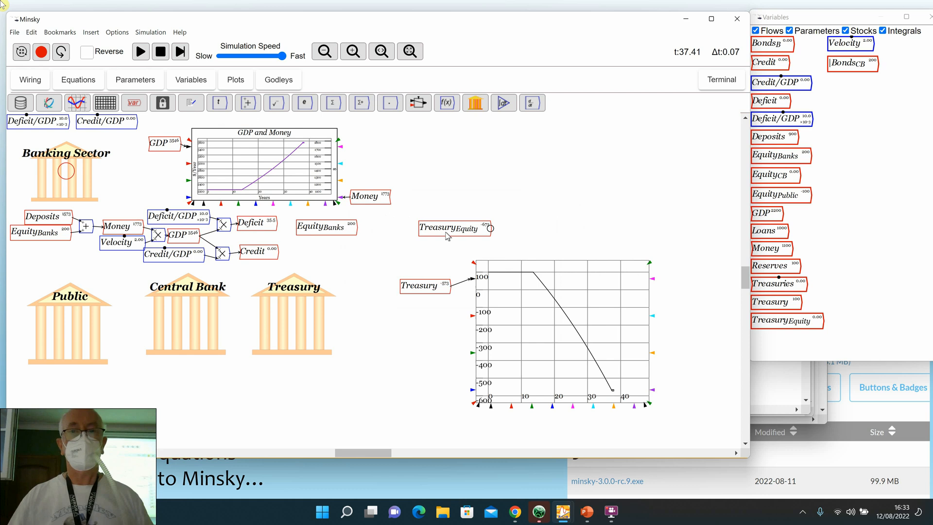
left_click(425, 291)
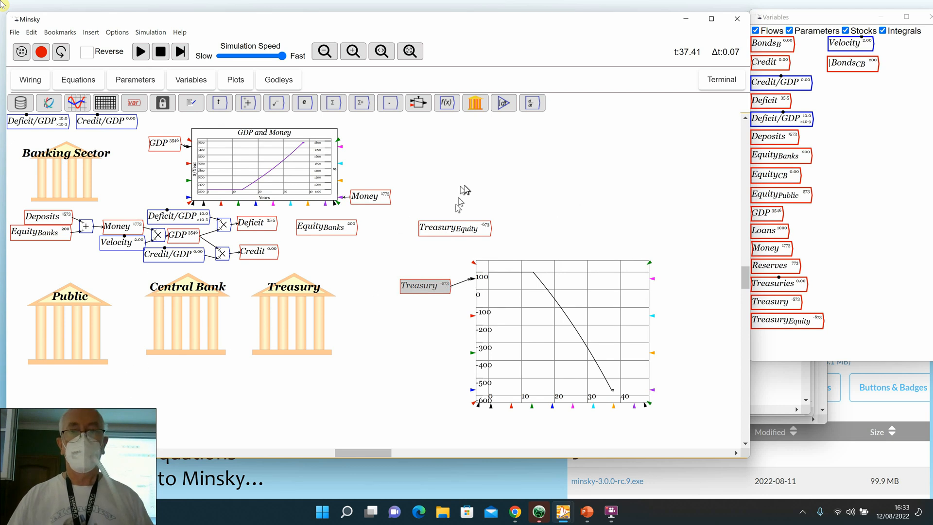
key("ctrl+v")
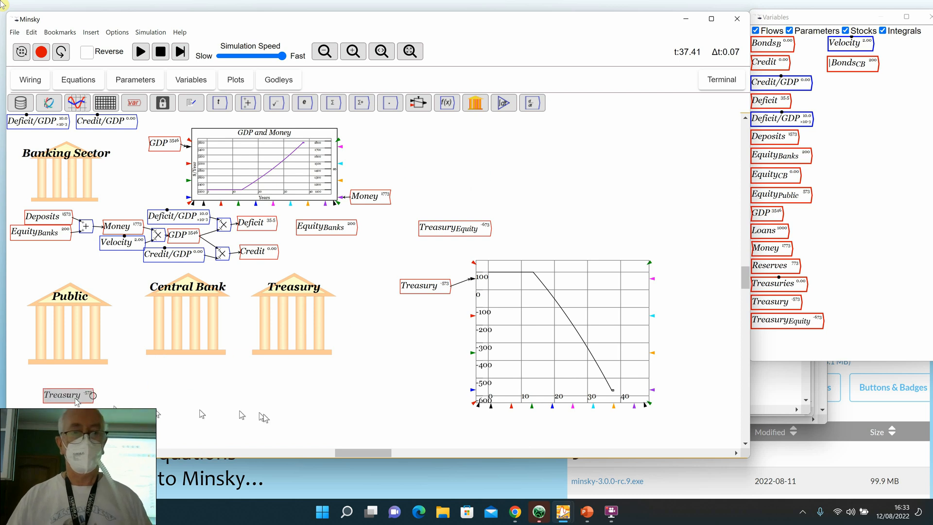
left_click(178, 401)
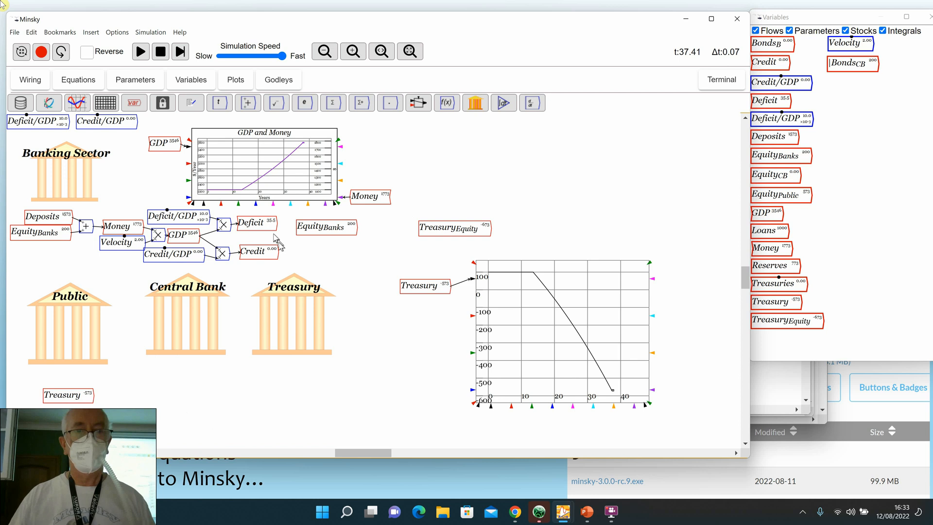
Step: Place a Deficit variable from the variable browser below the Central Bank icon and move the copied Treasury variable below the Treasury icon
mouse_move(270, 224)
left_mouse_down()
mouse_move(250, 228)
mouse_move(258, 229)
left_mouse_up()
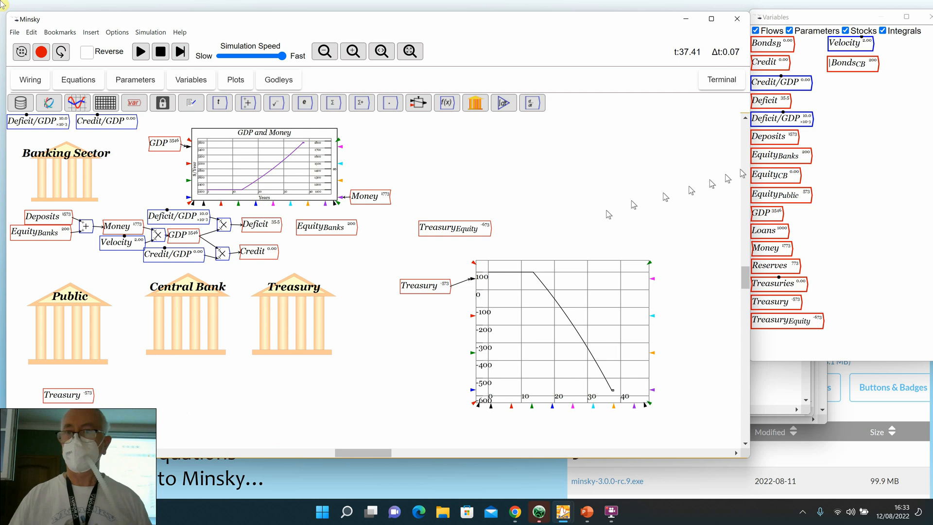
left_click_drag(773, 101, 165, 397)
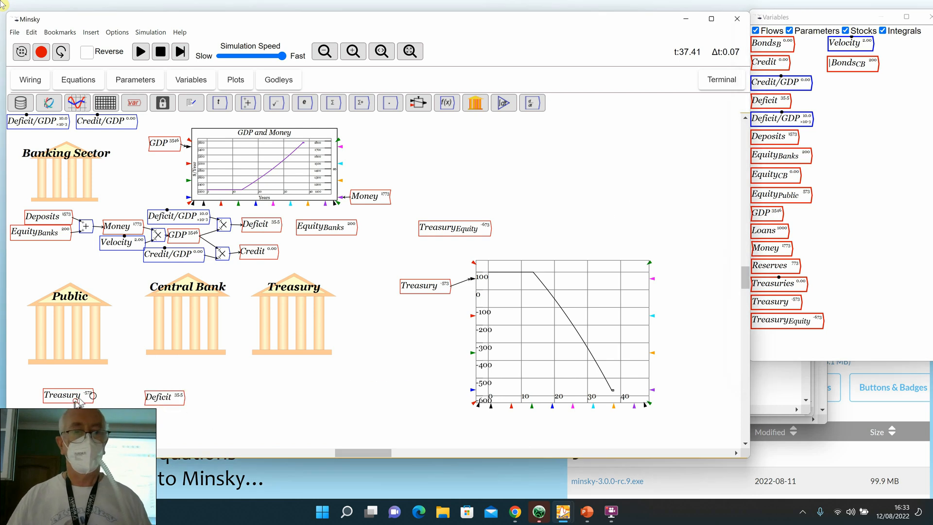
left_click_drag(78, 402, 238, 402)
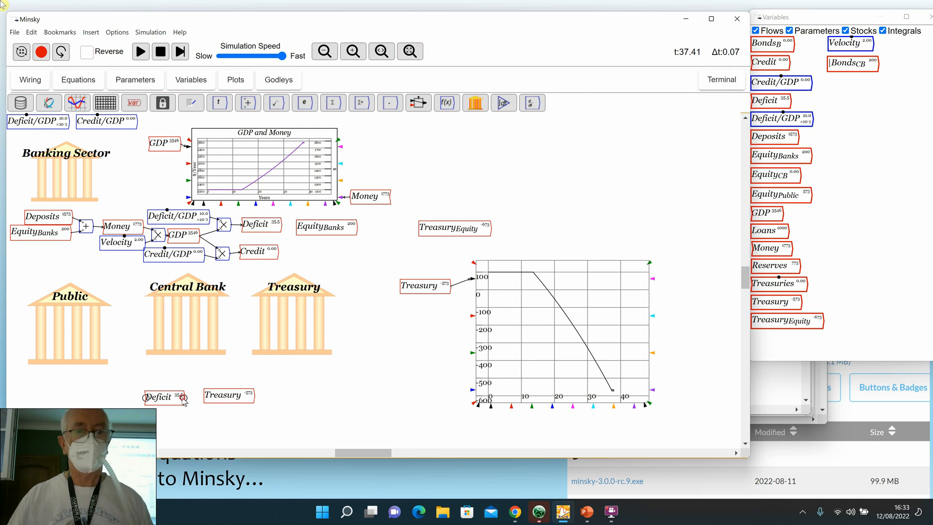
left_click_drag(216, 397, 218, 396)
left_click_drag(221, 396, 336, 371)
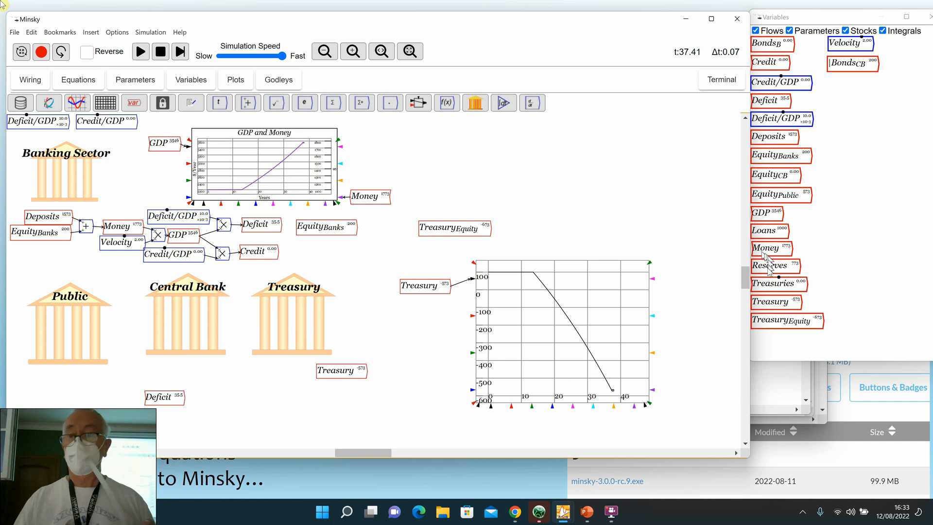
Step: Place the Treasuries variable beside the new Deficit variable and wire Deficit into it
left_click_drag(773, 286, 215, 406)
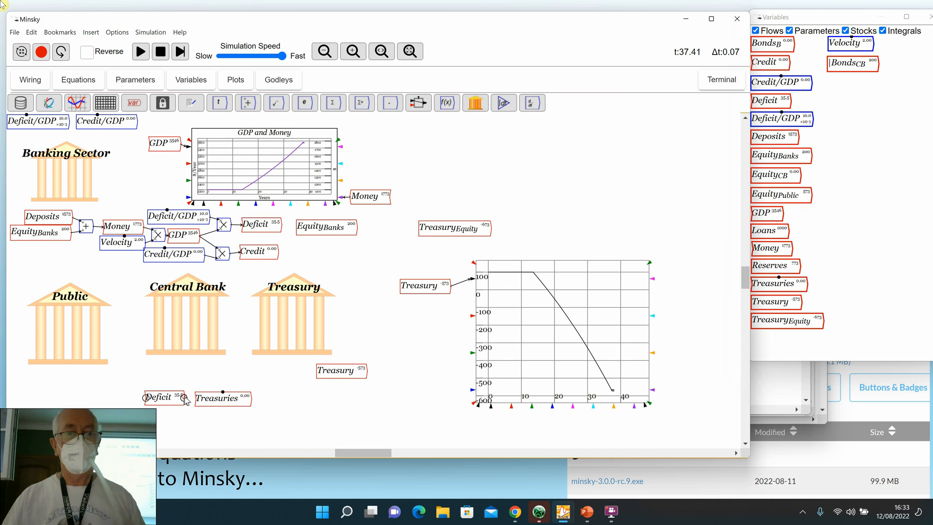
scroll(317, 387, "up", 5)
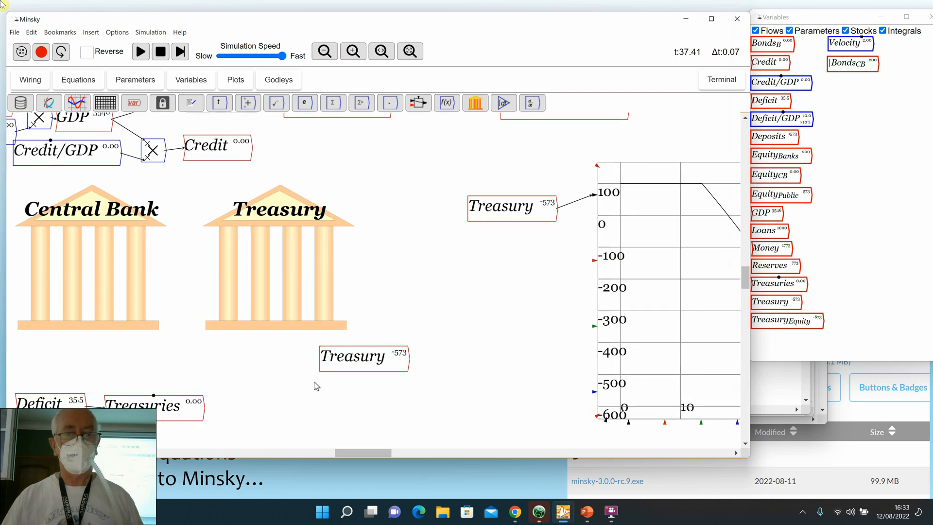
scroll(319, 379, "up", 1)
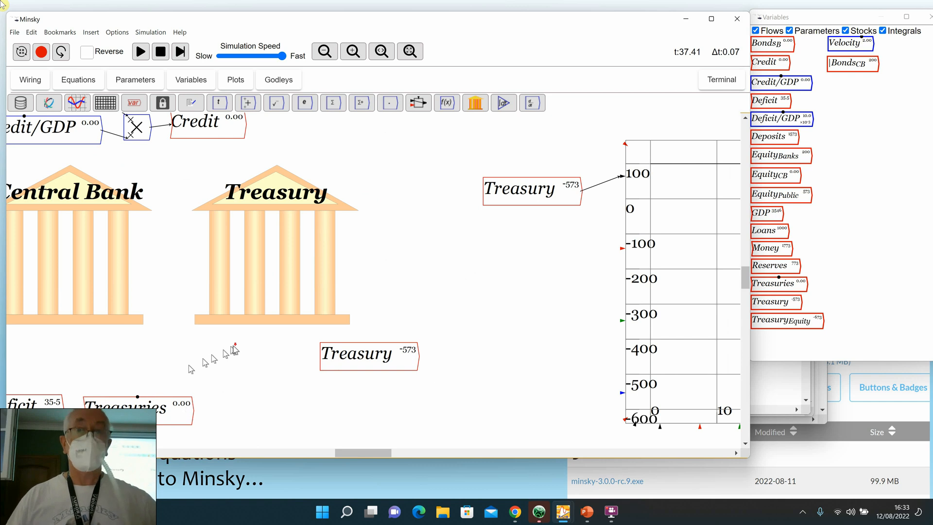
scroll(228, 350, "down", 2)
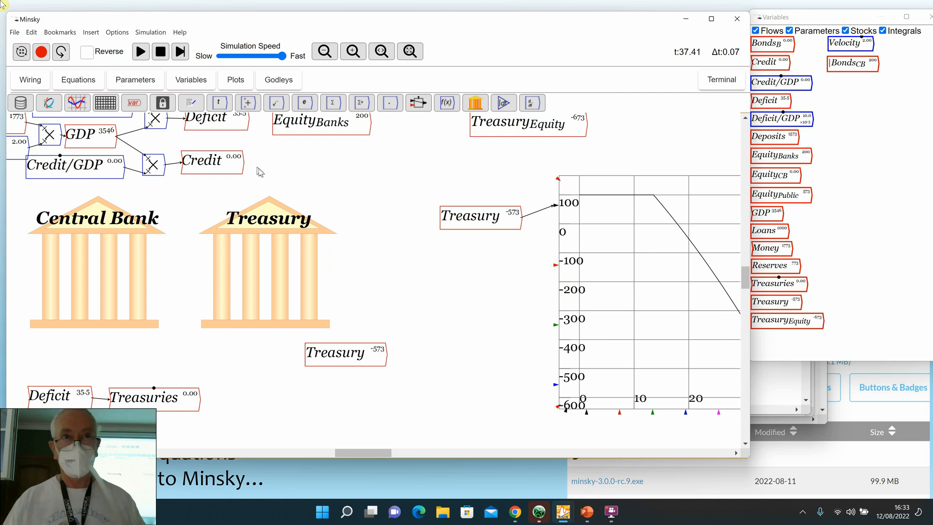
Step: Reset the simulation and run it in the maximized main window
mouse_move(273, 202)
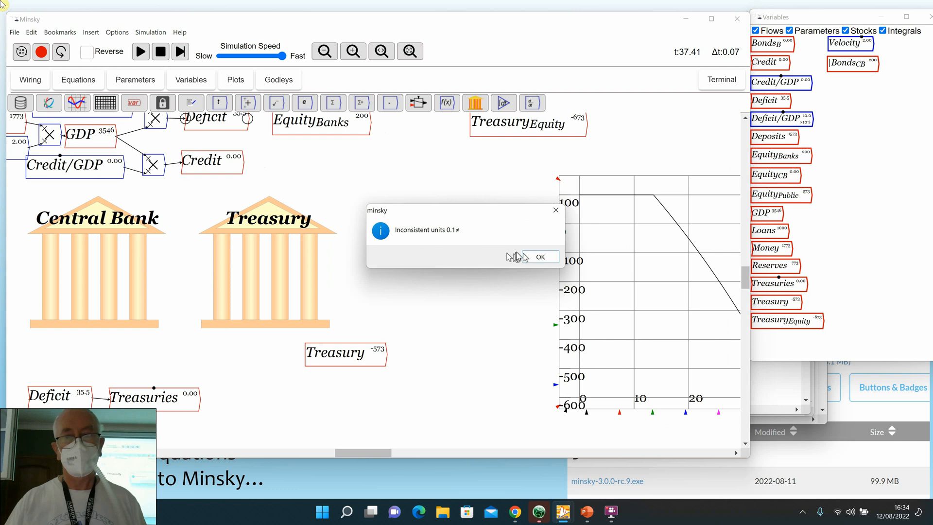
left_click(538, 257)
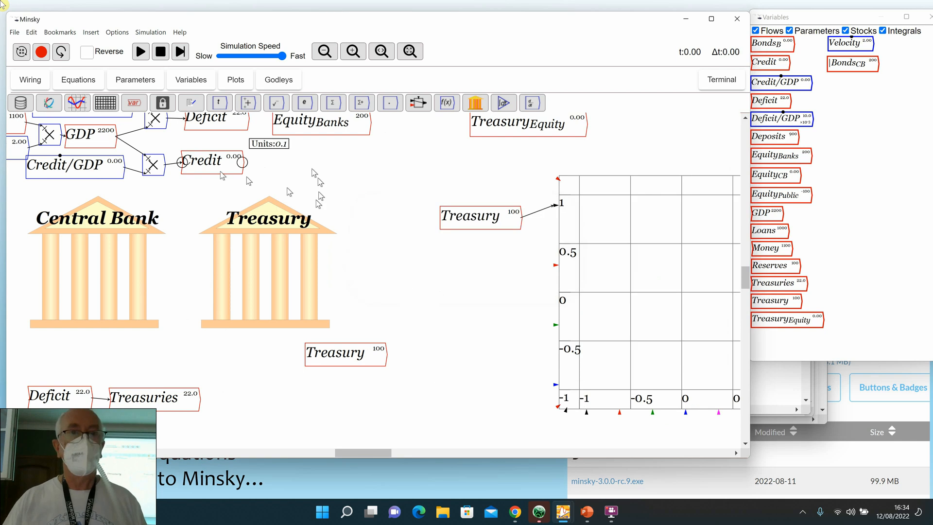
left_click(712, 18)
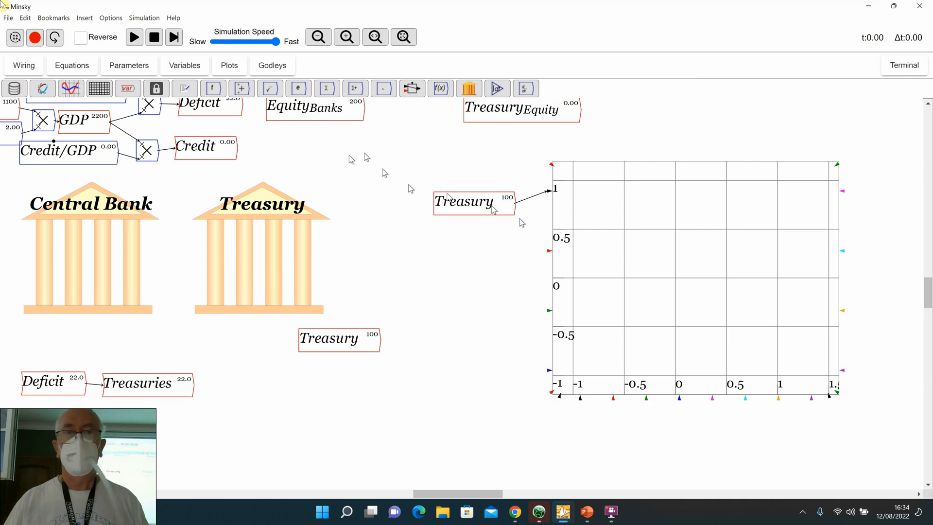
left_click(135, 39)
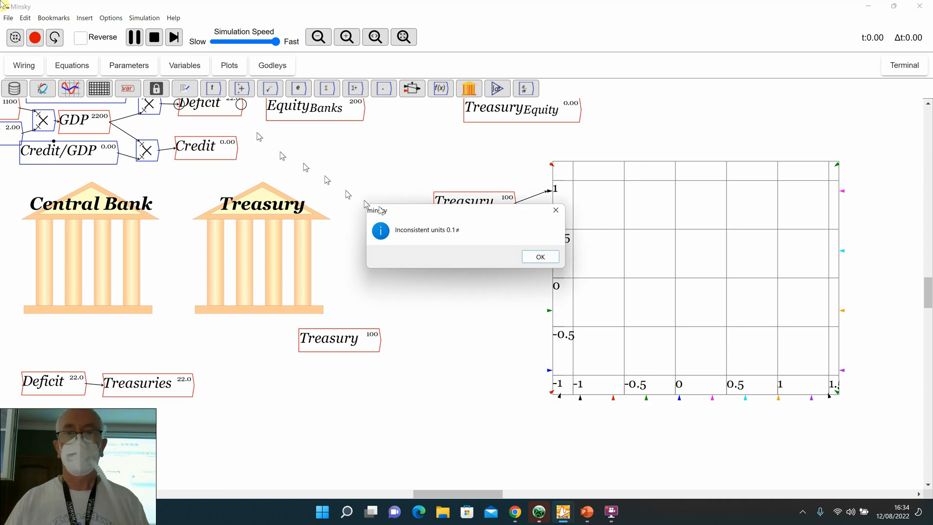
left_click(535, 257)
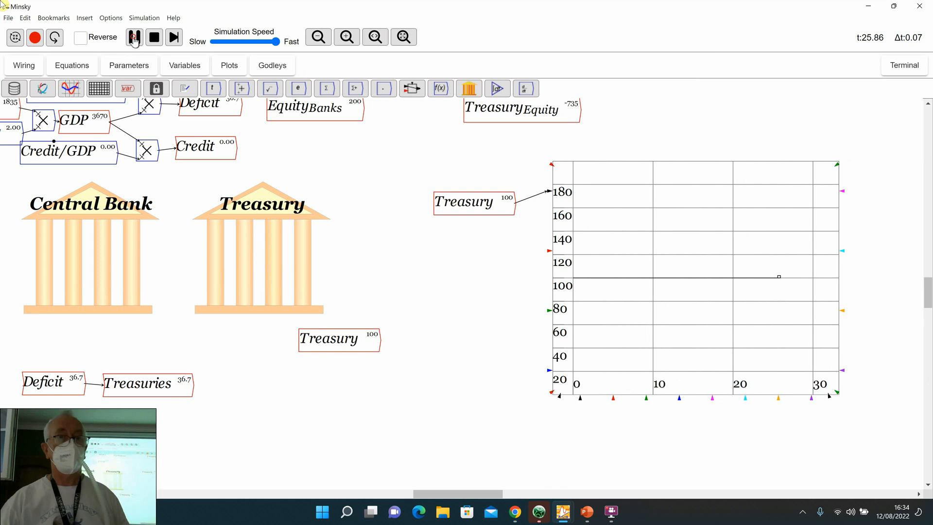
Step: Open the Treasury Godley table, show its values and shift its window to uncover the simulation controls
double_click(262, 247)
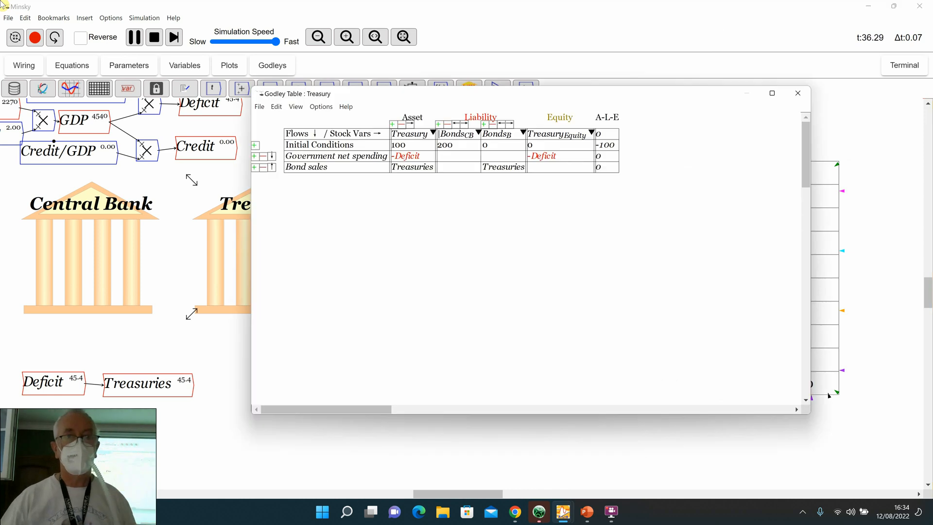
left_click(321, 107)
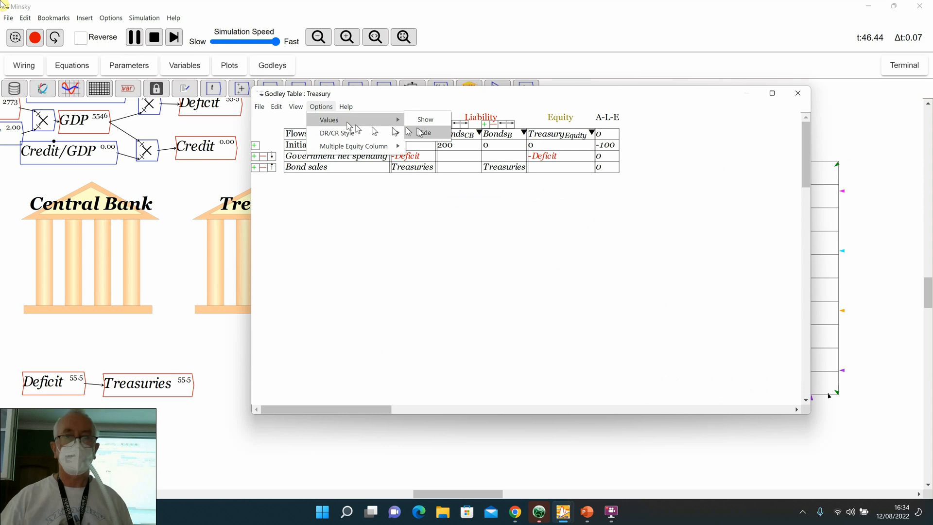
left_click(425, 119)
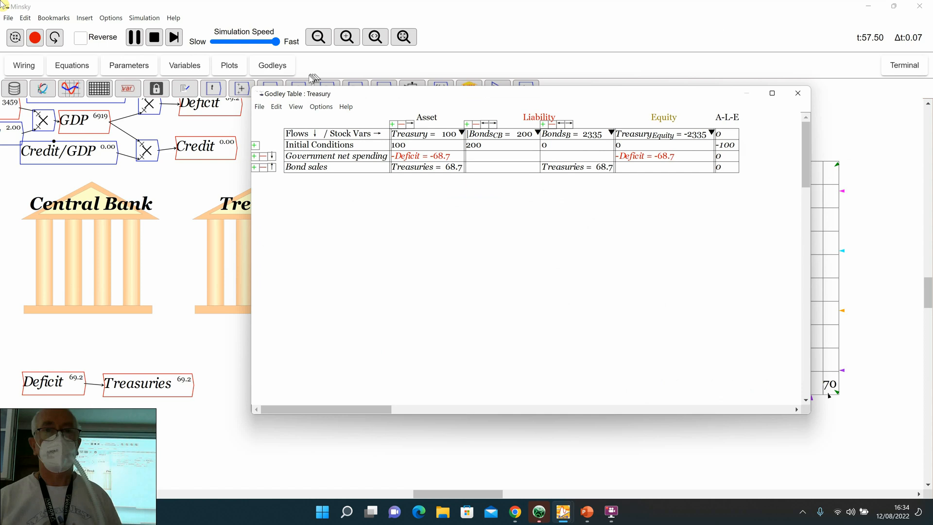
left_click_drag(366, 93, 367, 123)
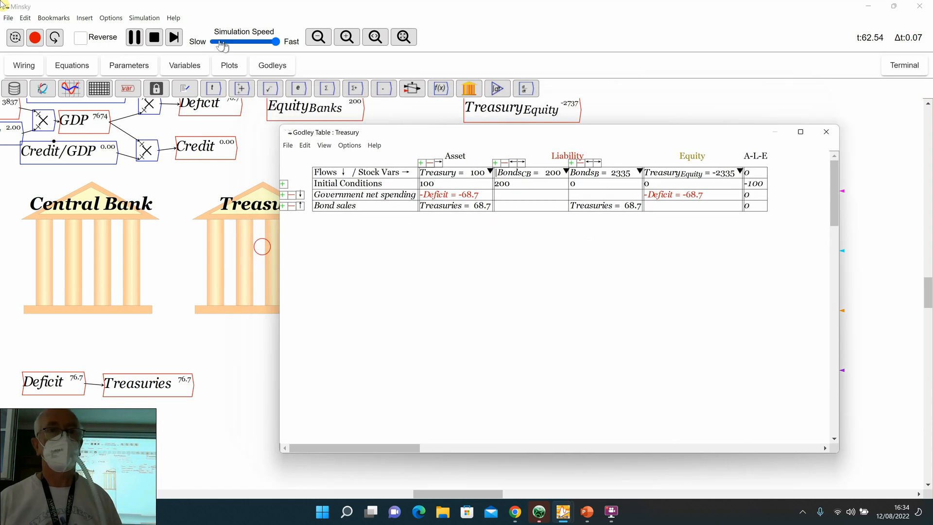
Step: Continue the simulation to about t = 115 and pause it, checking the values in the Treasury Godley table on the way
left_click(135, 39)
left_click(135, 39)
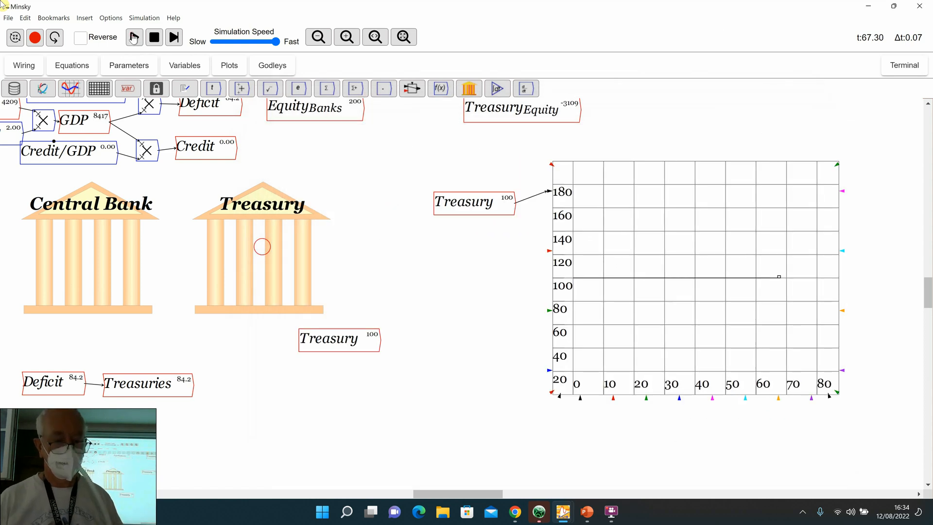
key("alt+Tab")
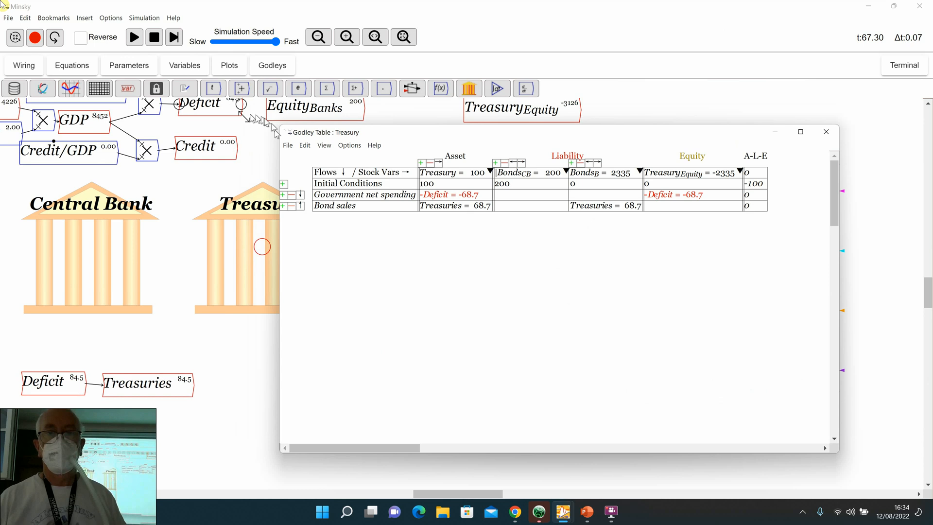
key("alt+Tab")
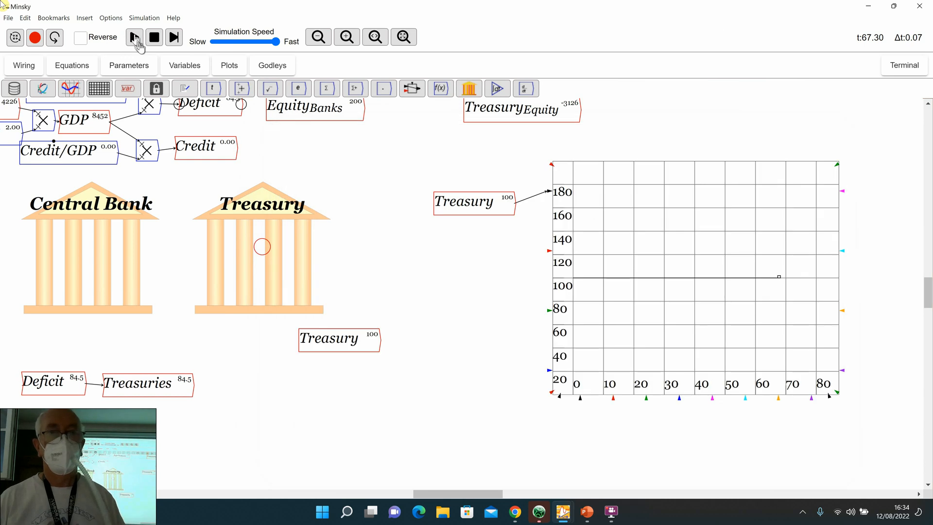
left_click(135, 39)
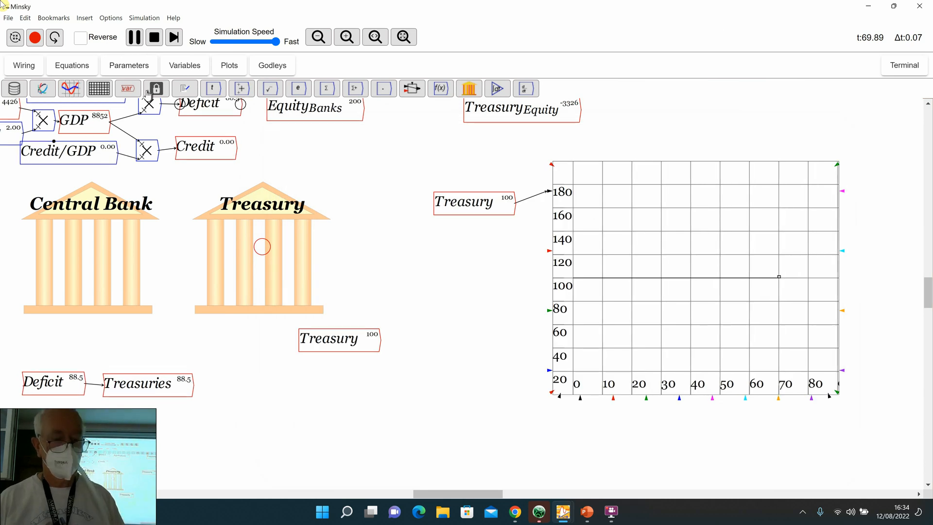
key("alt+Tab")
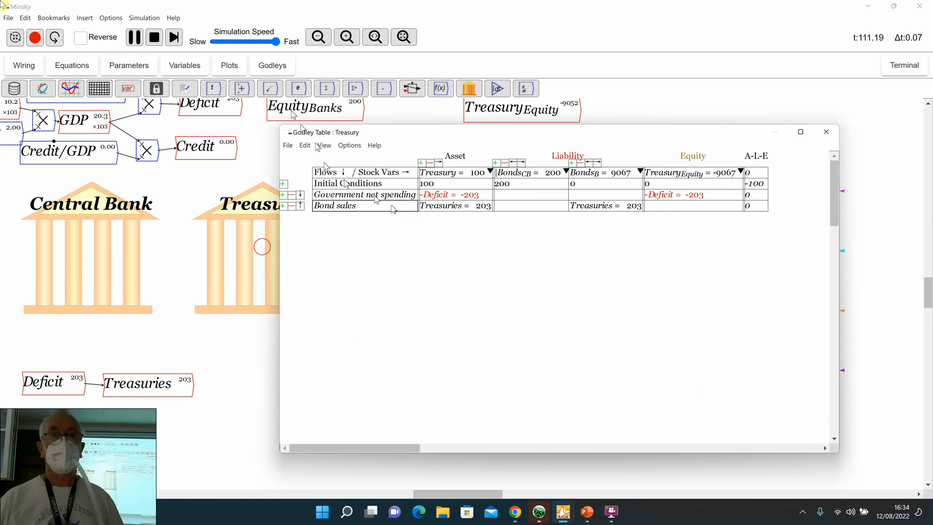
left_click(134, 38)
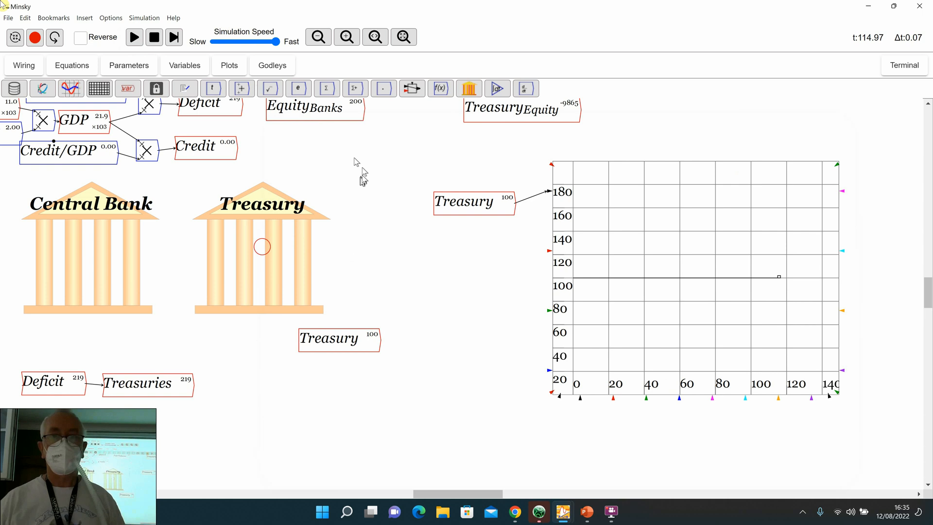
Step: Move Treasury_{Equity} below the copied Treasury variable and place Equity_{CB} from the variable browser above the Treasury plot
left_click_drag(493, 110, 294, 386)
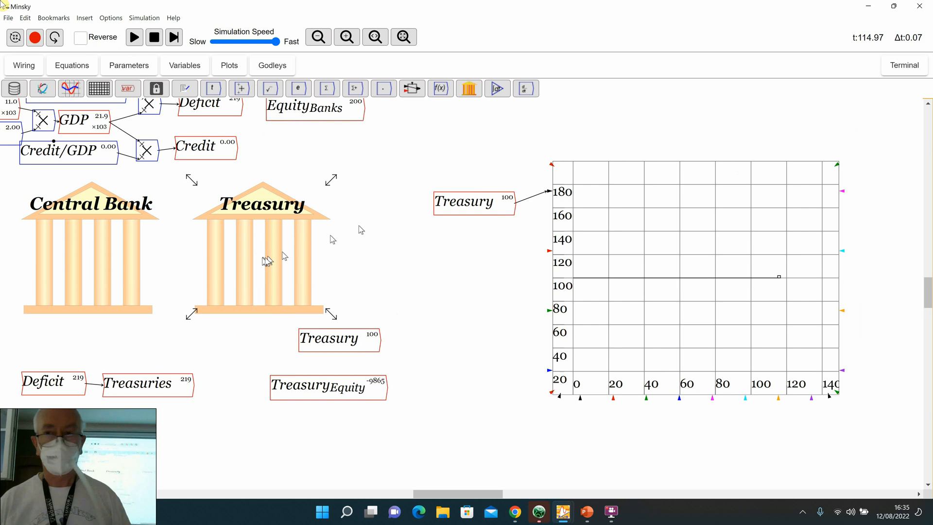
left_click(893, 6)
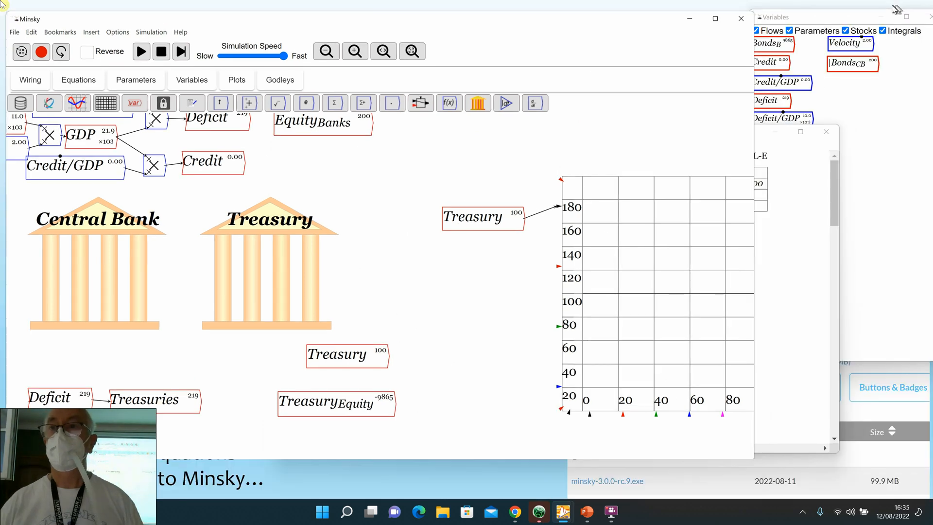
left_click(871, 115)
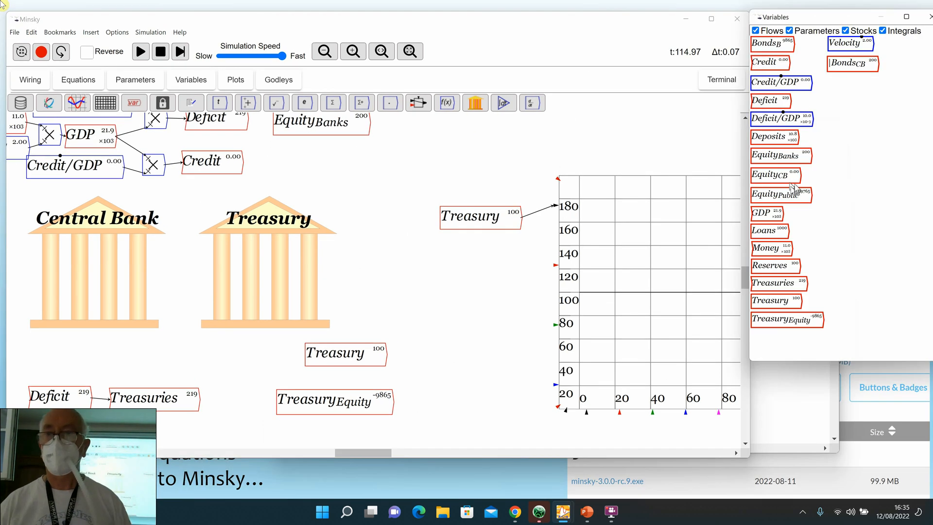
left_click_drag(777, 175, 575, 154)
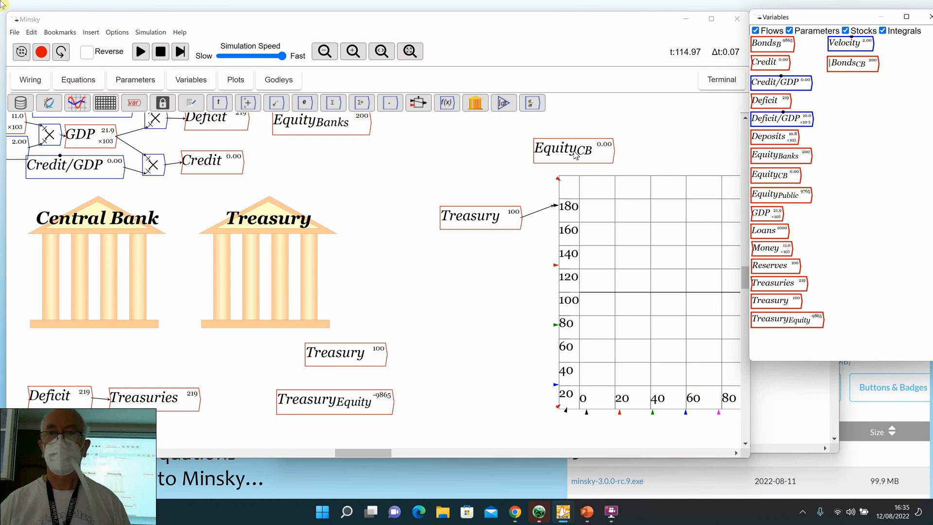
left_click(577, 150)
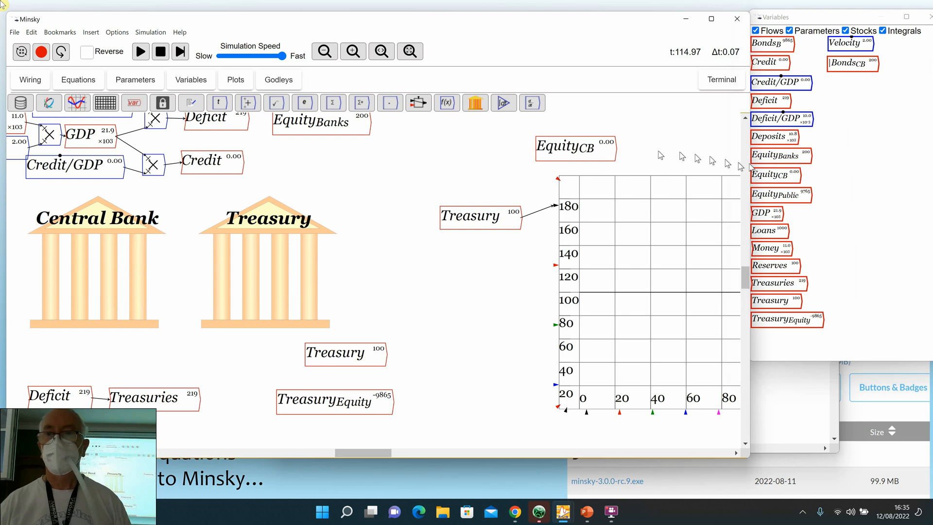
Step: Place Equity_{Banks} below Treasury_{Equity} and Equity_{Public} beside it, and return to the main window
left_click_drag(768, 154, 357, 440)
left_click(346, 432)
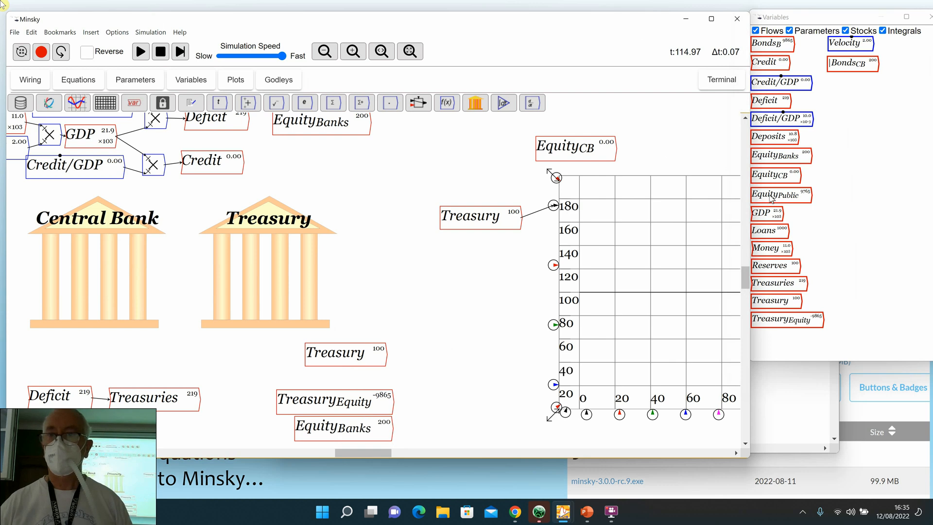
left_click_drag(768, 192, 467, 407)
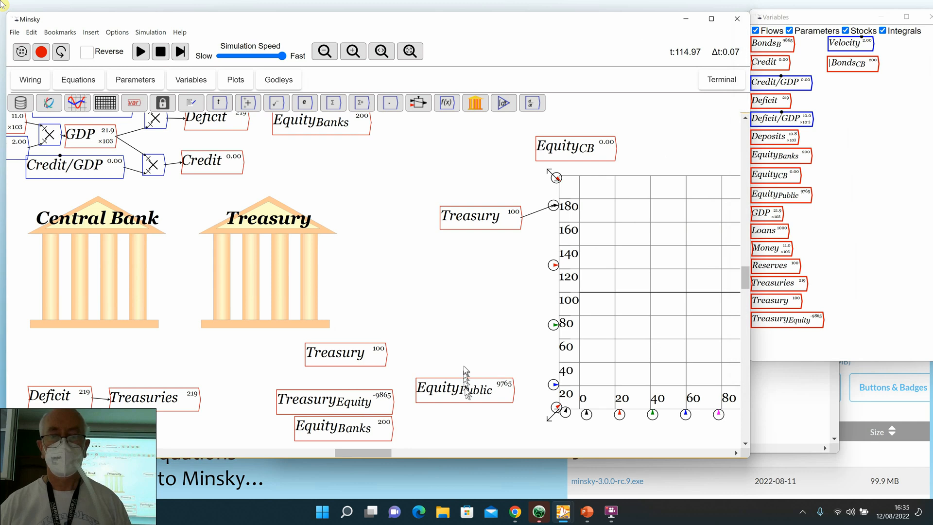
left_click(660, 10)
key("alt+Tab")
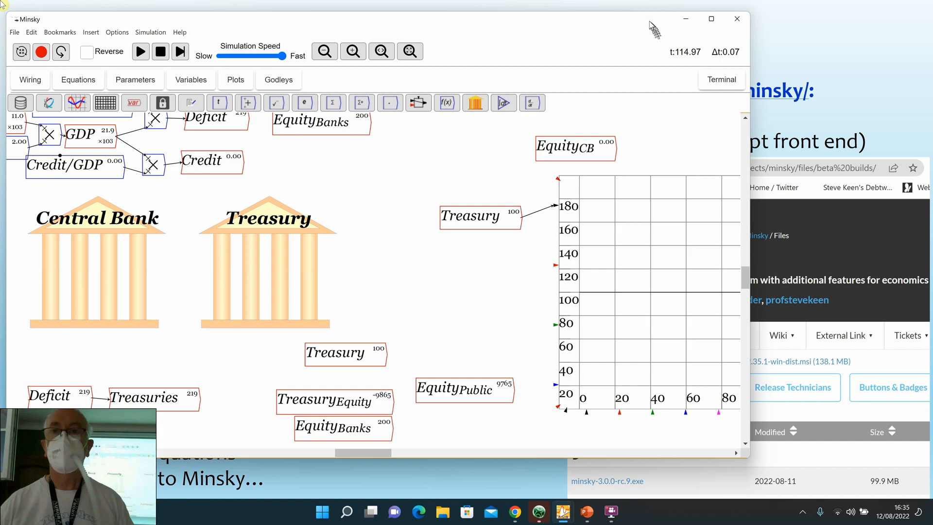
Step: Stack Equity_{Banks} and Equity_{Public} below Treasury_{Equity} and place an addition block beside them
left_click_drag(644, 13, 644, 1)
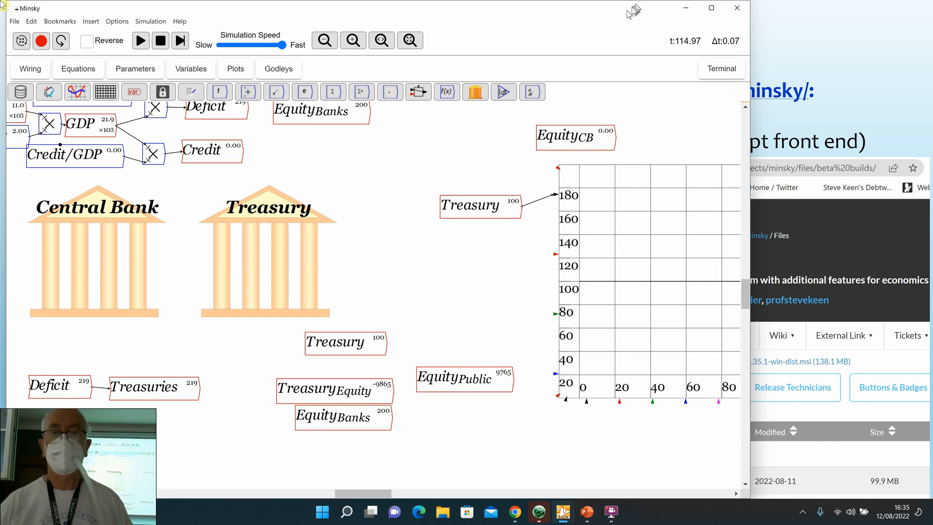
left_click_drag(385, 417, 523, 417)
left_click_drag(465, 382, 337, 457)
left_click_drag(451, 420, 309, 428)
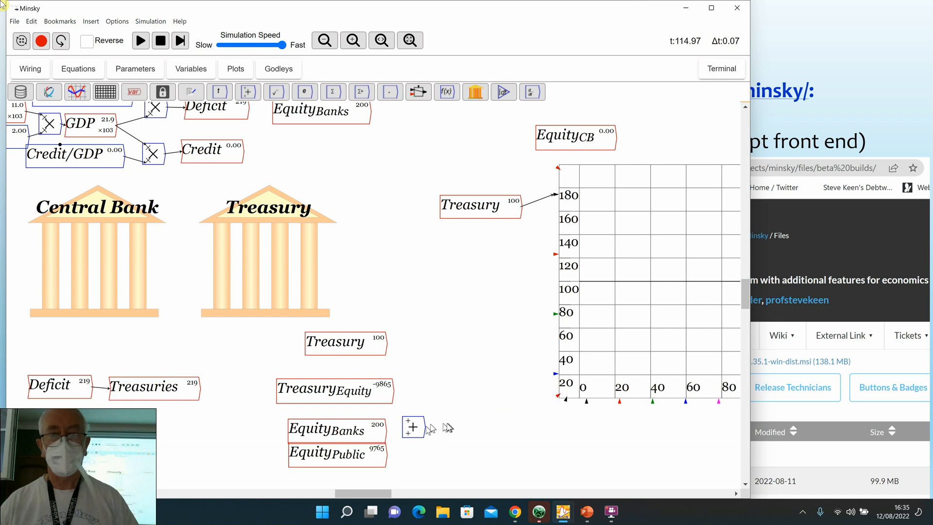
Step: Create the flow variable Equity_{NG} and place it beside the addition block next to Equity_{Banks}
type("Equity_{NG")
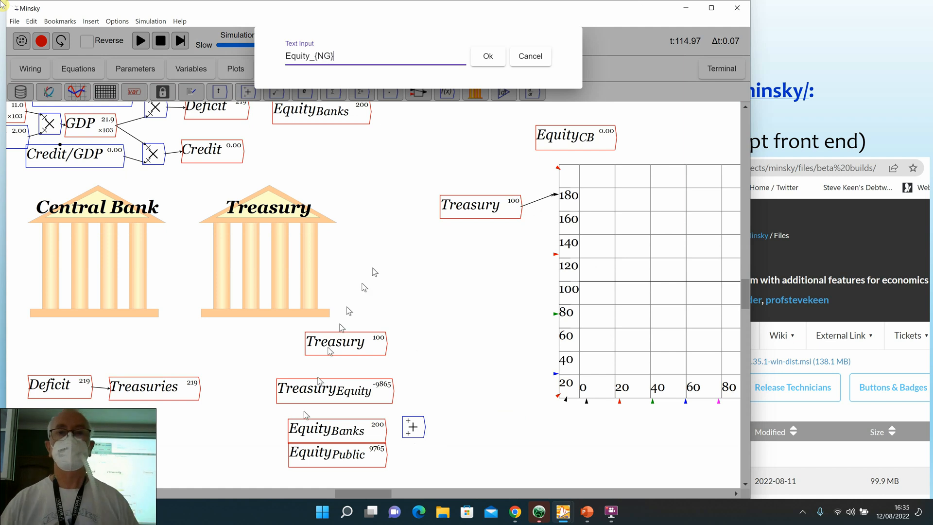
left_click(486, 56)
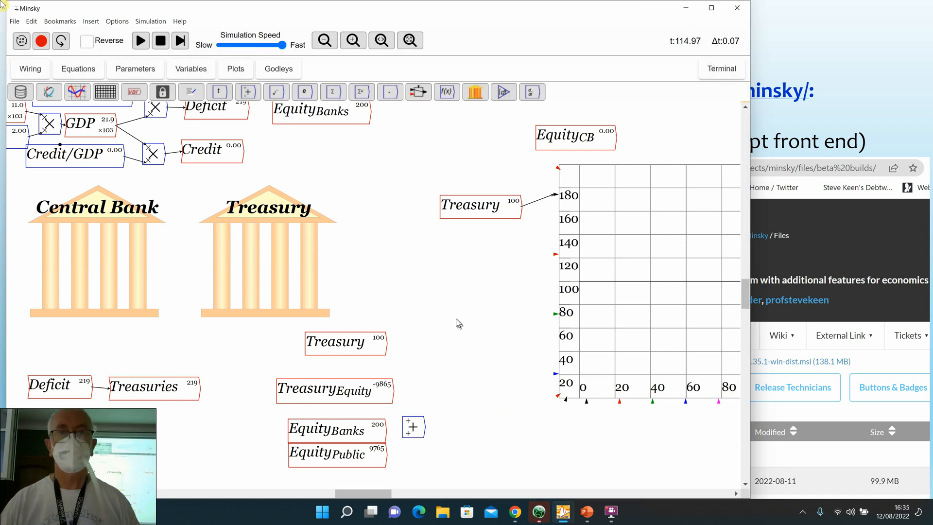
left_click(488, 329)
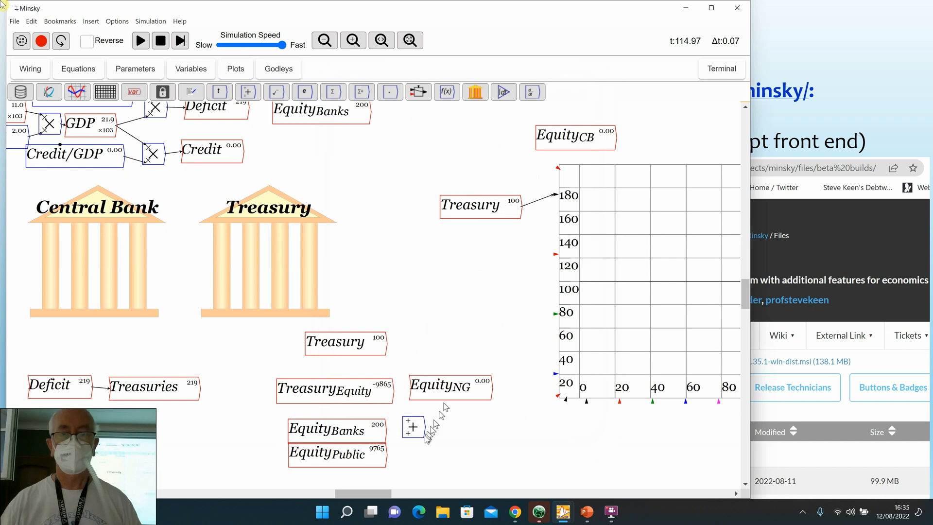
left_click(491, 435)
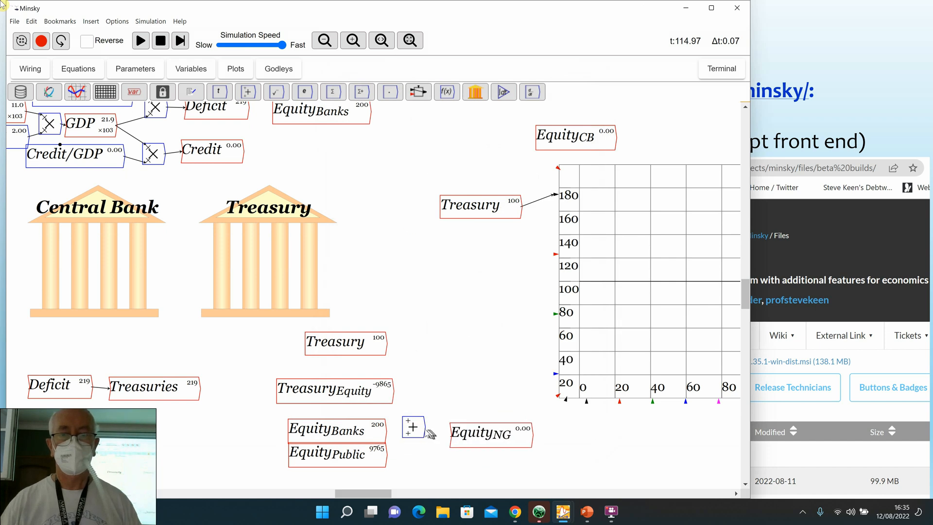
Step: Wire Equity_{Banks} and Equity_{Public} through the addition block into Equity_{NG}, and reset the simulation
left_click_drag(424, 427, 451, 434)
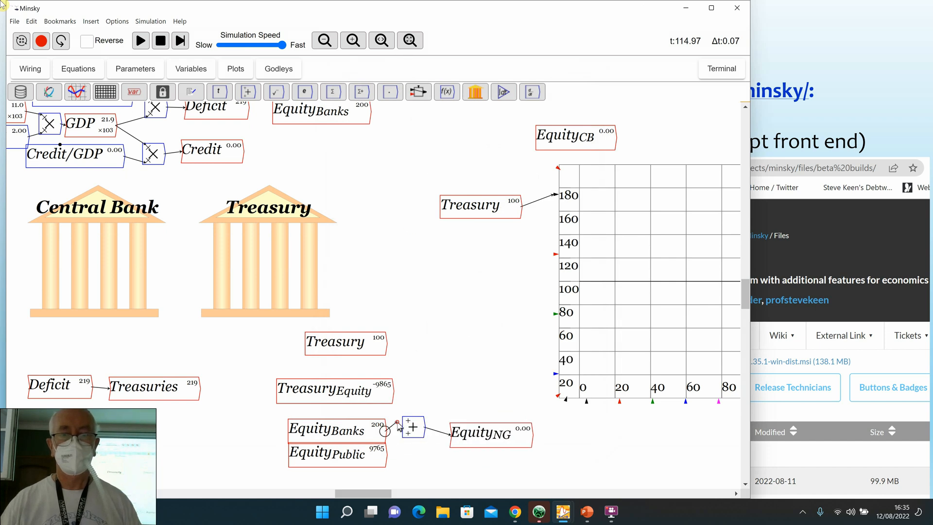
left_click_drag(397, 423, 407, 421)
left_click_drag(387, 455, 408, 442)
left_click_drag(463, 435, 446, 441)
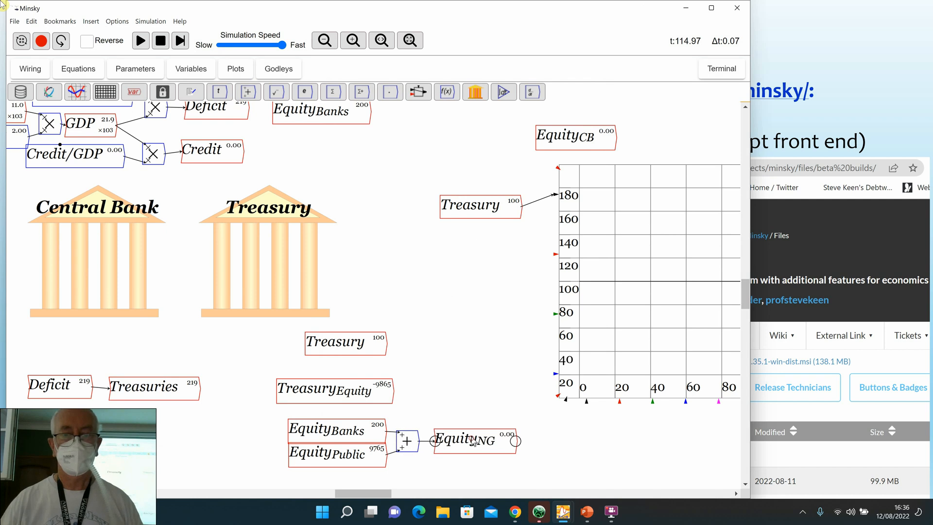
left_click(160, 41)
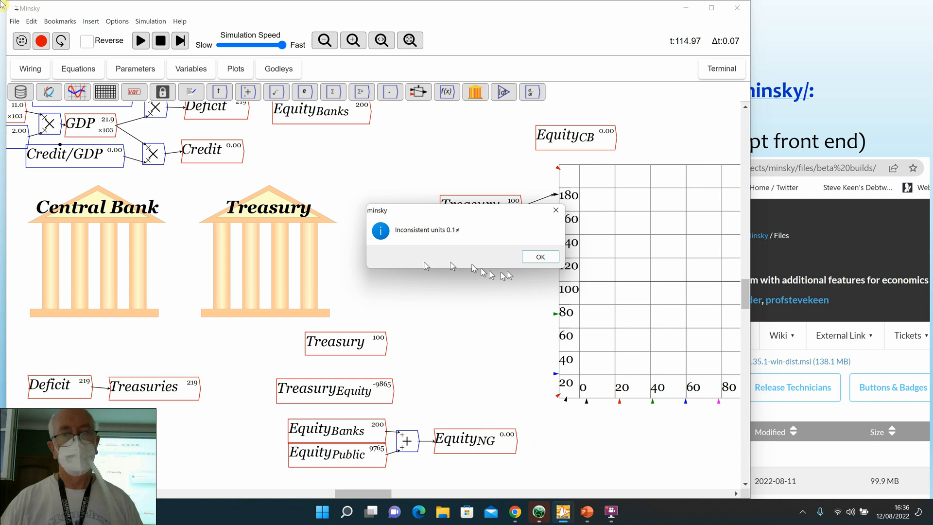
left_click(525, 260)
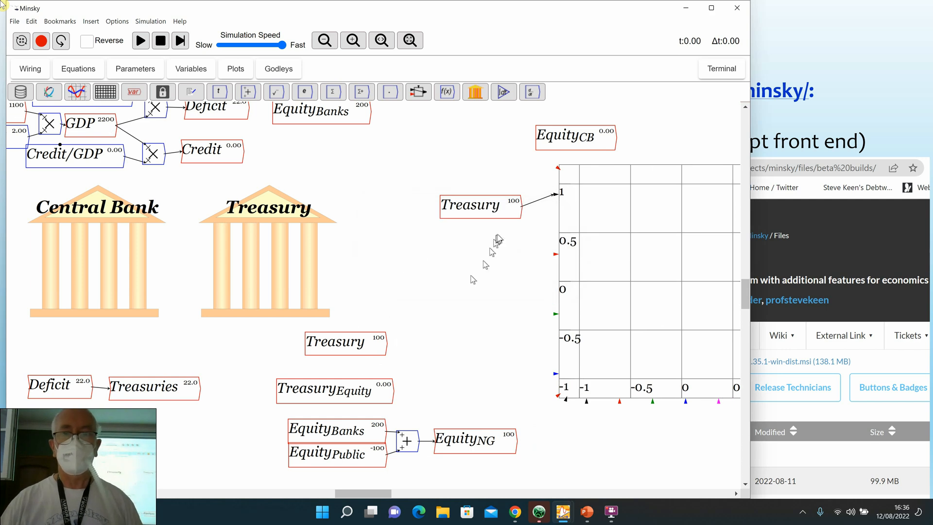
Step: Place Equity_{CB} above Treasury_{Equity} and wire both into a new addition block, moving the copied Treasury variable clear
left_click_drag(553, 145, 443, 281)
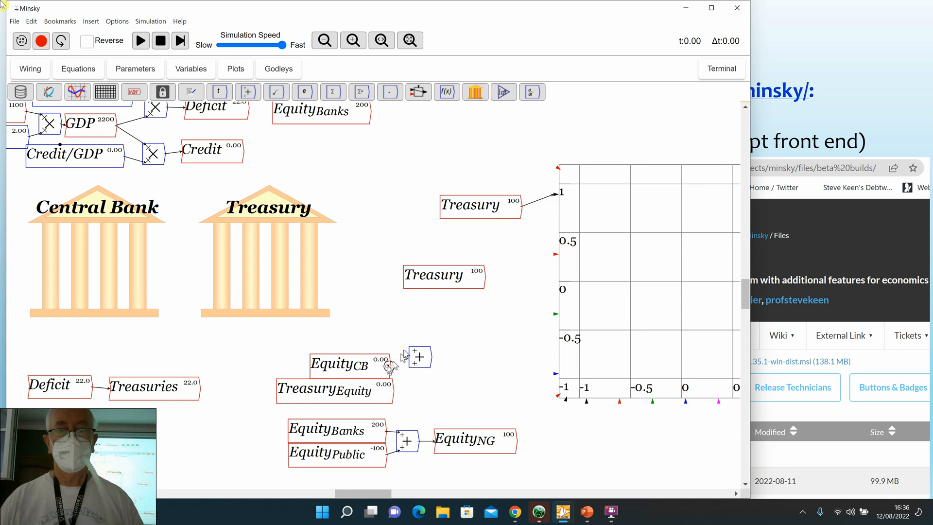
left_click_drag(389, 366, 411, 350)
left_click_drag(393, 391, 412, 377)
Step: Create the flow variable Equity_G and wire the sum of Equity_{CB} and Treasury_{Equity} into it
type("Equity_G")
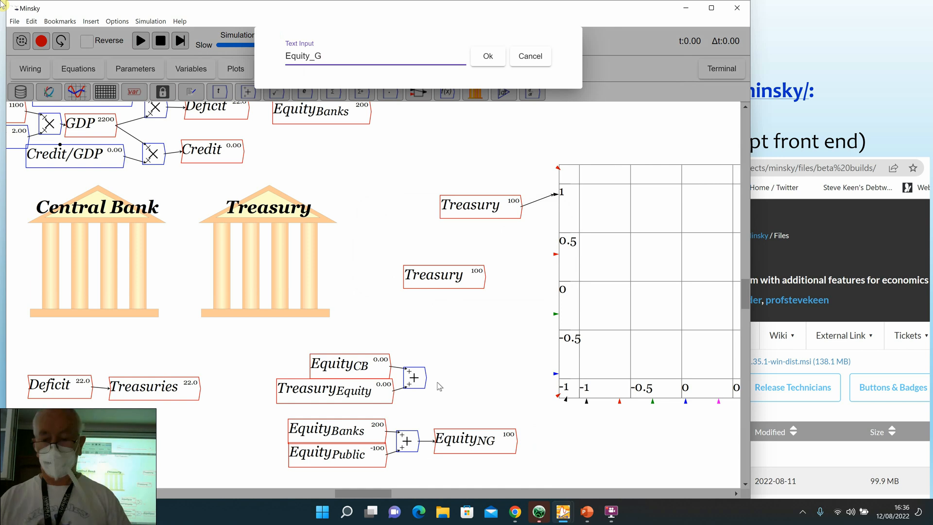
key("Return")
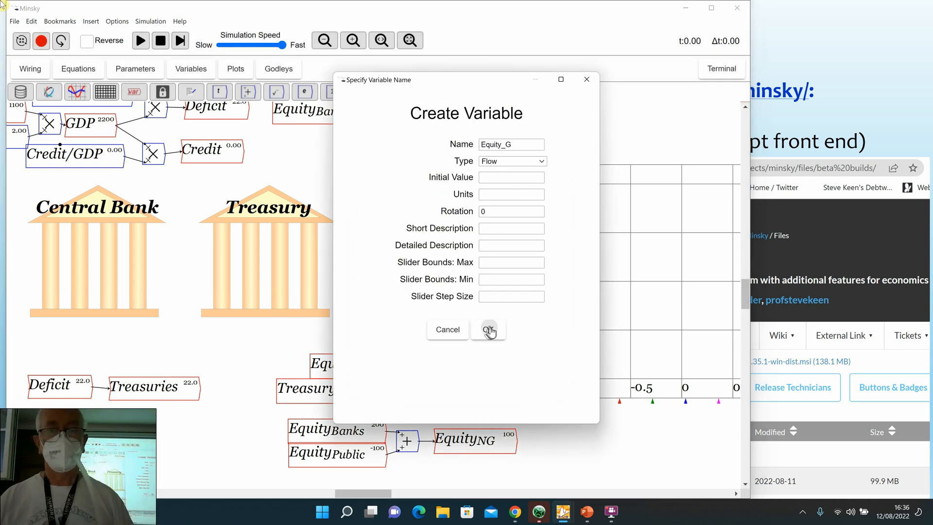
left_click(489, 330)
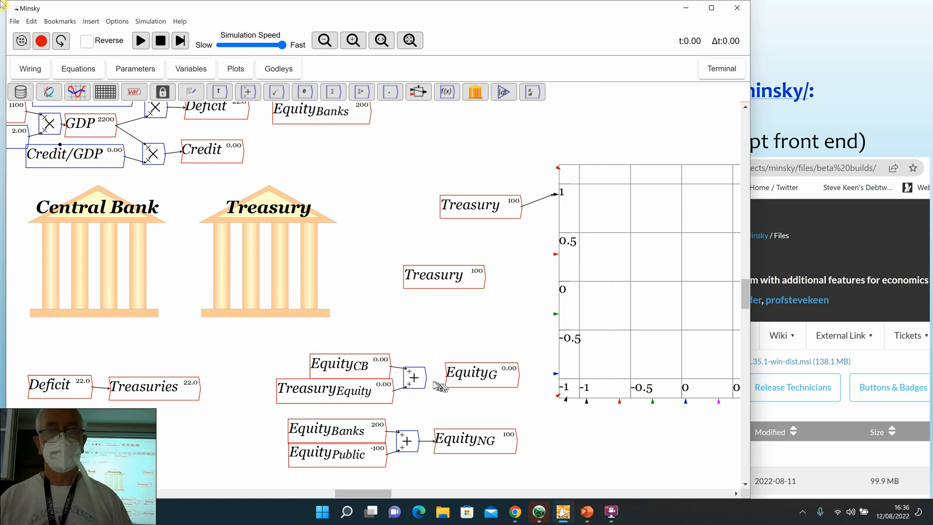
left_click_drag(425, 377, 449, 382)
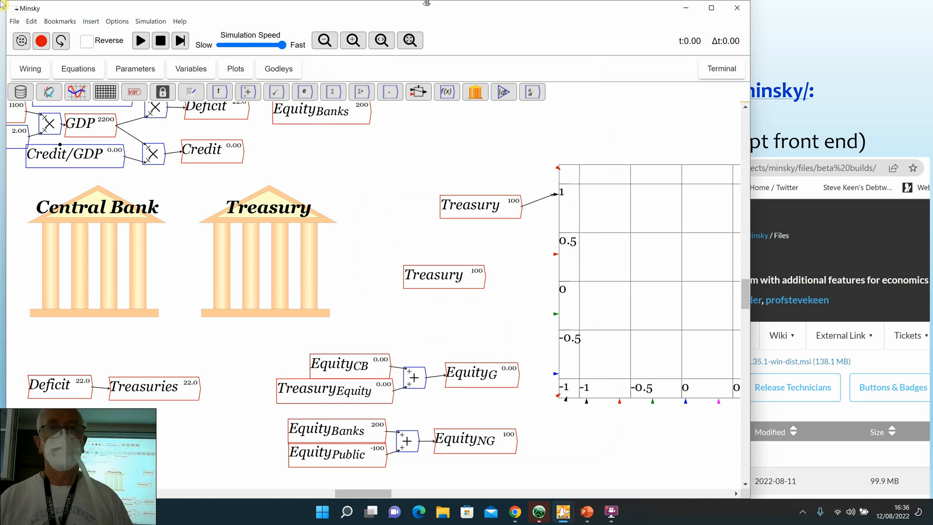
Step: Move the Deficit-to-Treasuries pair beside the GDP and Money plot and the equity sums below the Public Godley table
left_click(380, 40)
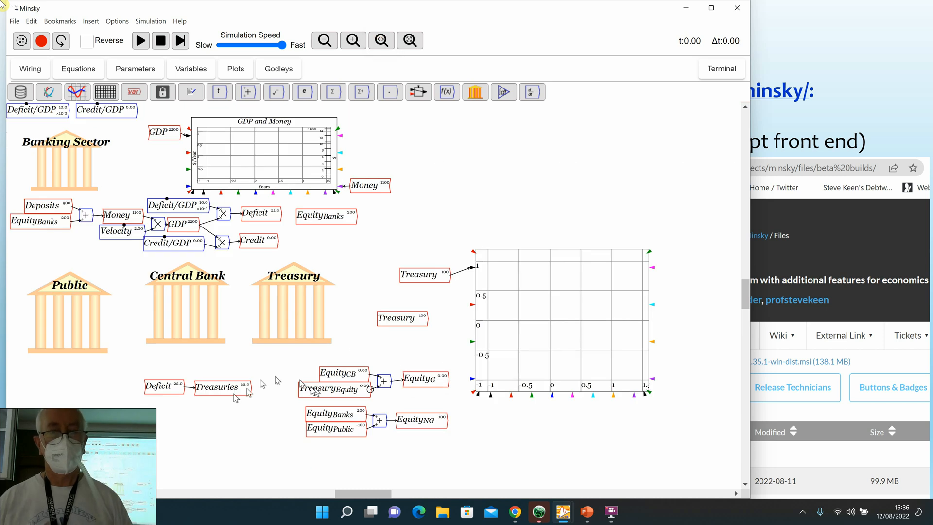
left_click_drag(116, 377, 540, 135)
left_click_drag(285, 364, 458, 454)
left_click_drag(304, 383, 74, 401)
Step: Create the flow variable Equity and wire the sum of Equity_G and Equity_{NG} into it
left_click(212, 424)
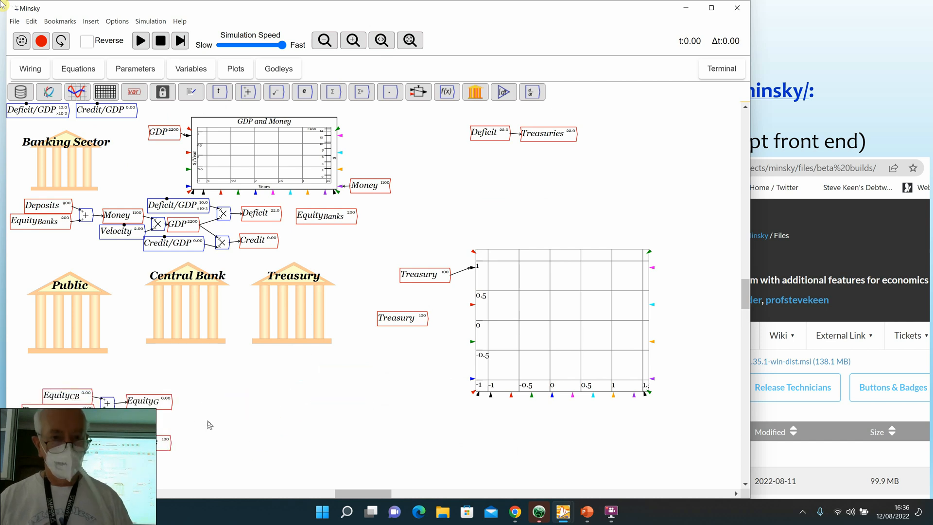
type("Equi")
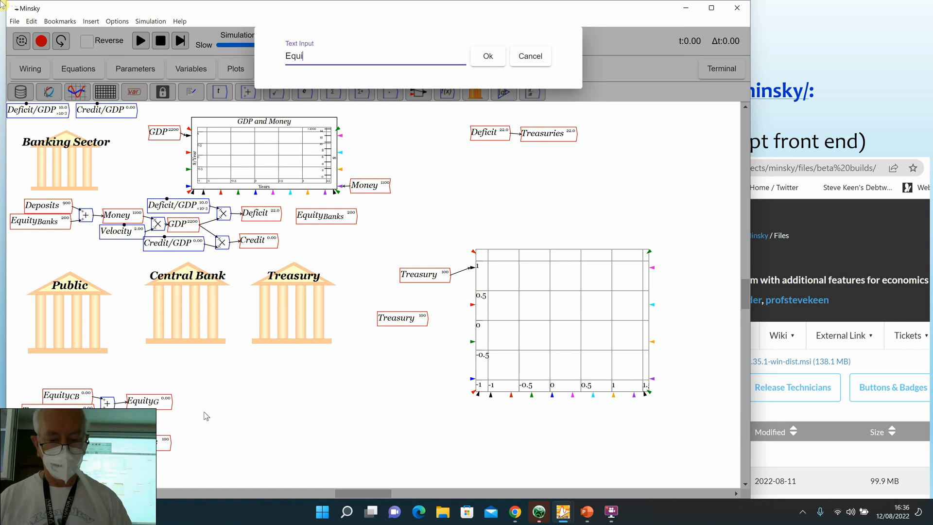
type("ty")
key("Return")
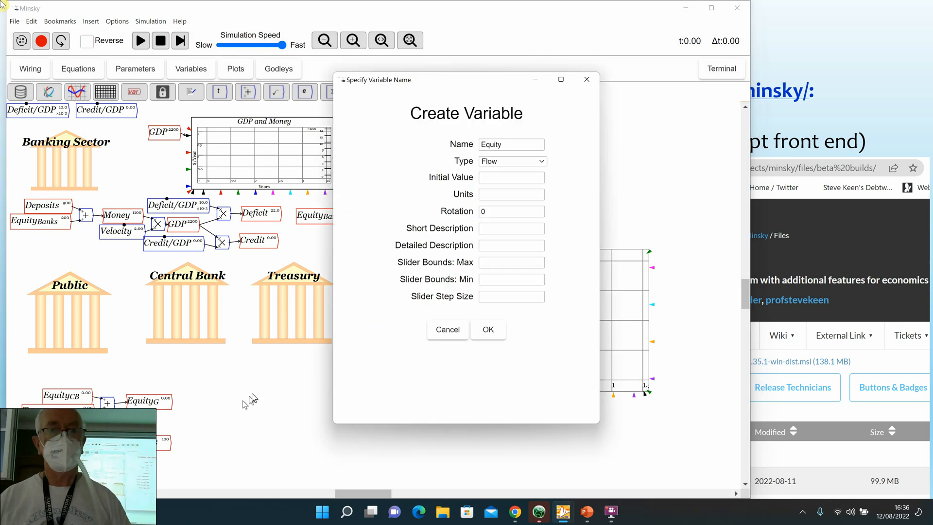
left_click(480, 331)
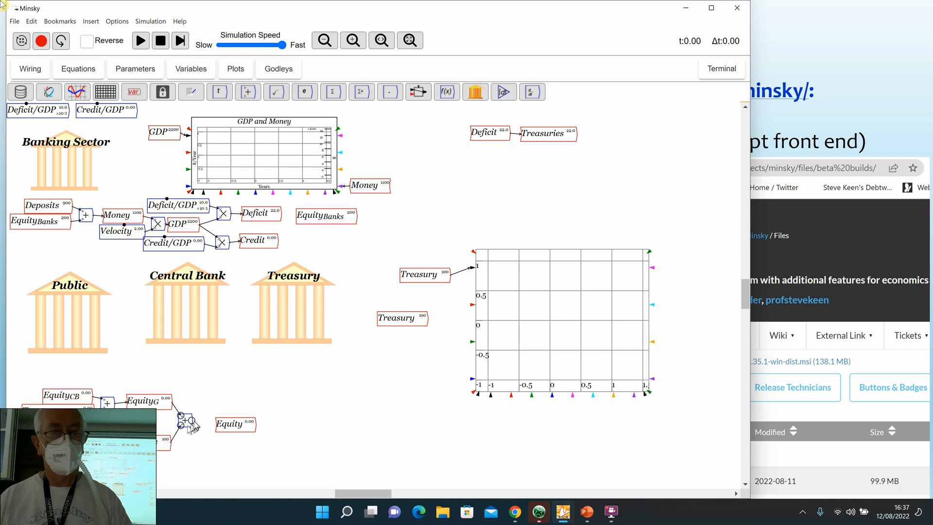
left_click_drag(192, 420, 217, 421)
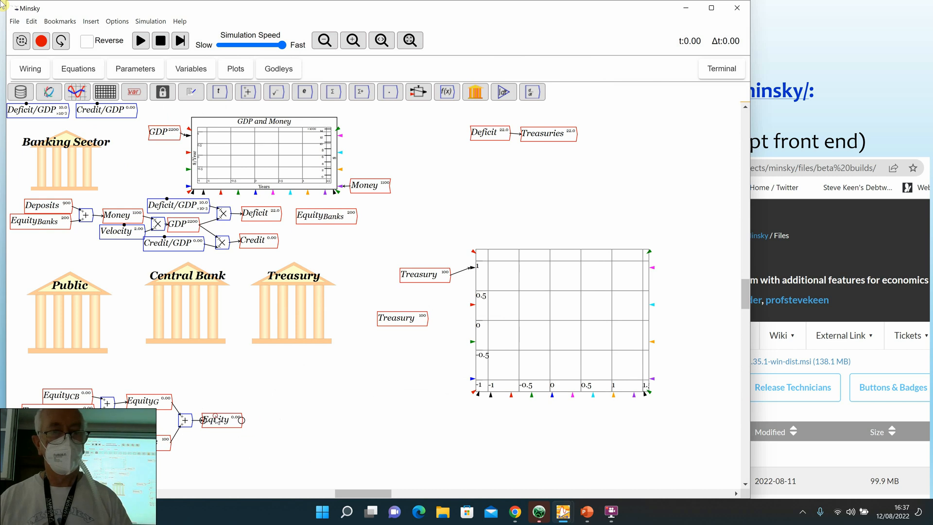
Step: Maximize the main window and run the simulation with the equity sums in view, dismissing the unit warnings
left_click_drag(215, 383, 264, 357)
left_click(710, 7)
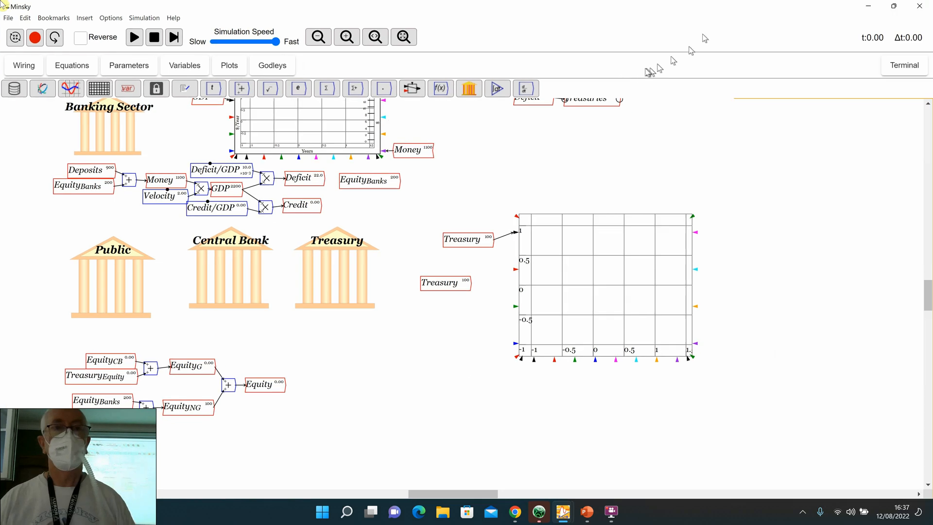
scroll(280, 248, "up", 1)
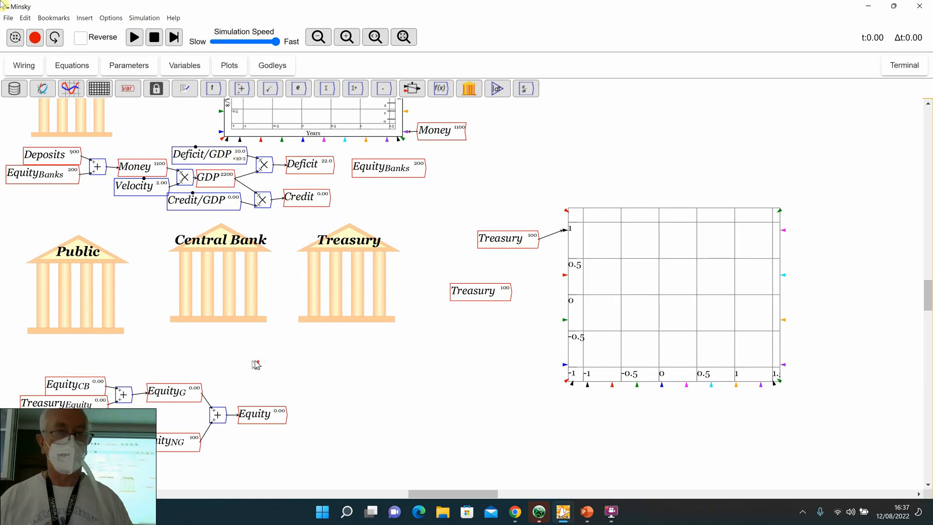
scroll(256, 364, "up", 1)
left_click_drag(184, 273, 307, 345)
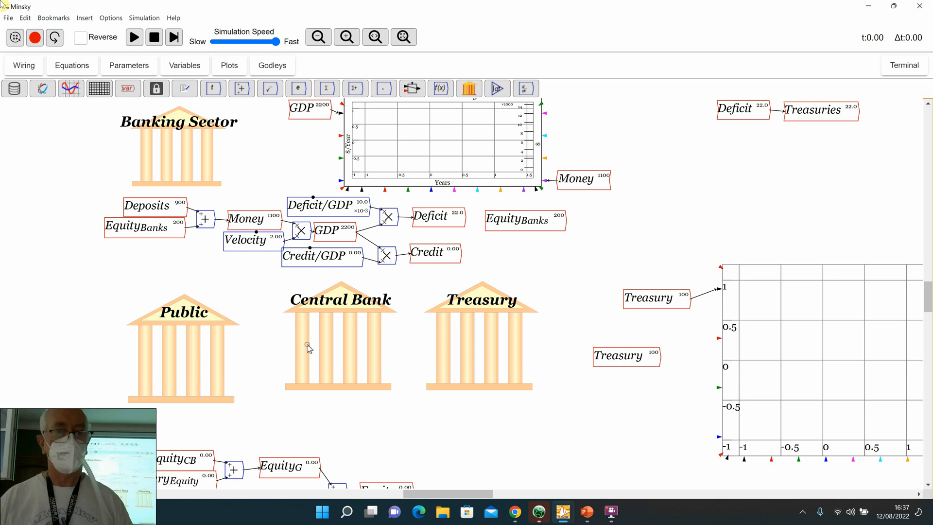
left_click_drag(288, 428, 263, 361)
left_click(277, 424)
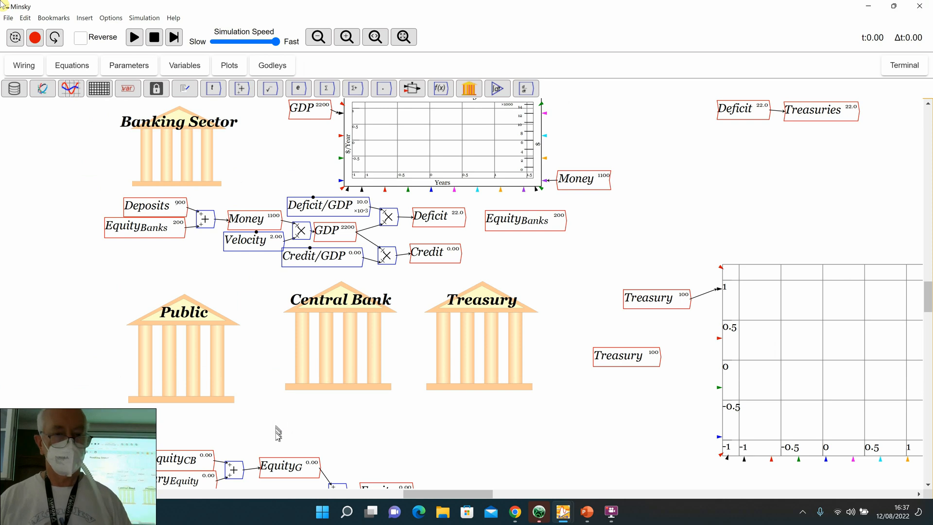
left_click_drag(278, 436, 177, 303)
scroll(184, 306, "up", 2)
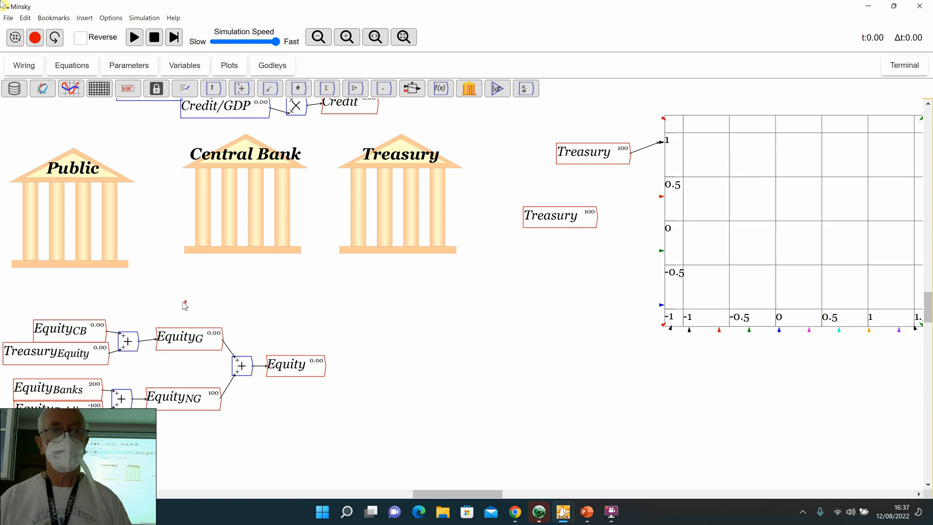
left_click(136, 38)
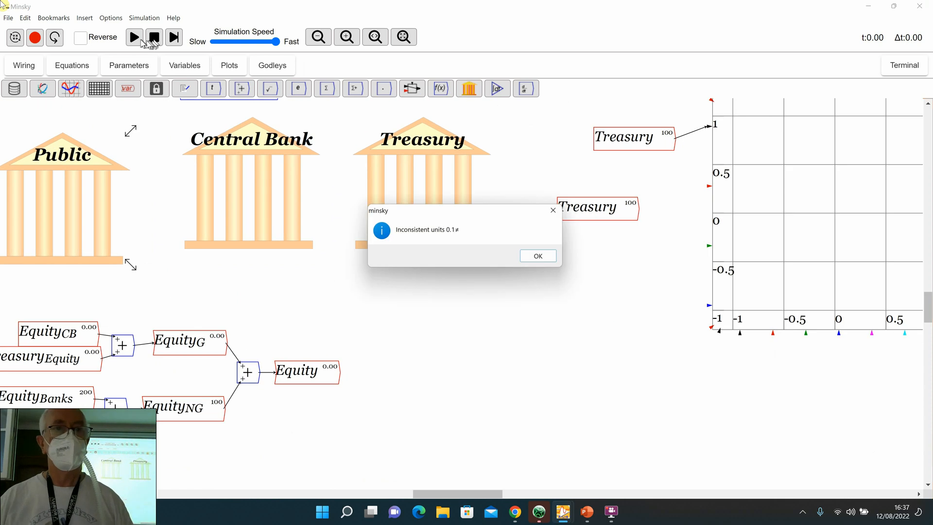
left_click(538, 257)
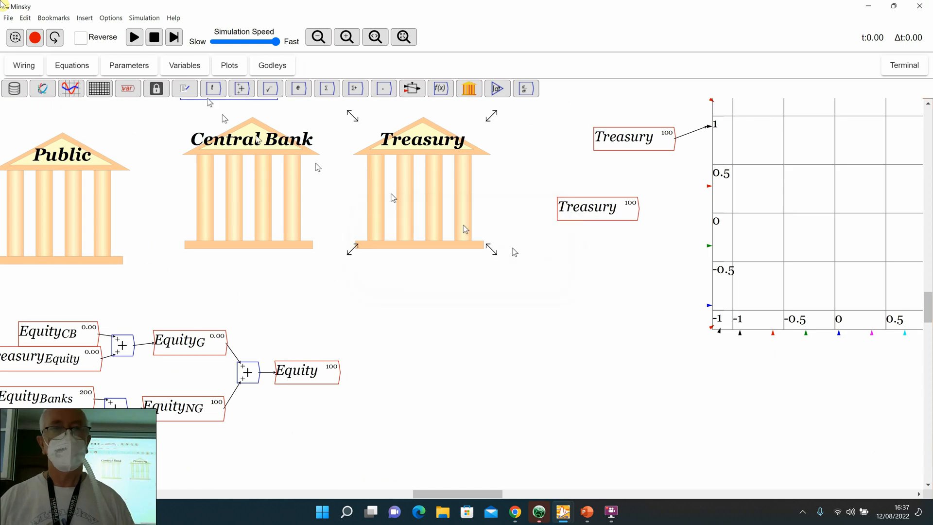
left_click(133, 39)
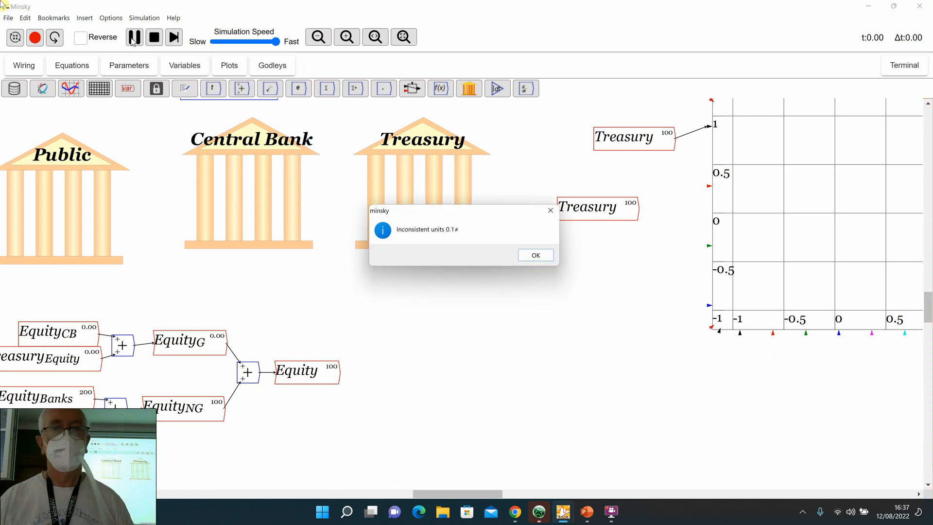
left_click(534, 256)
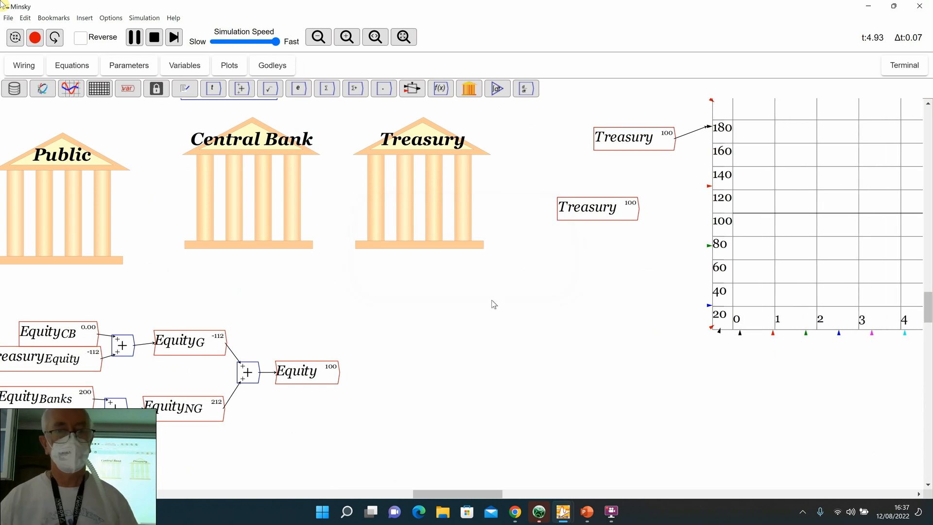
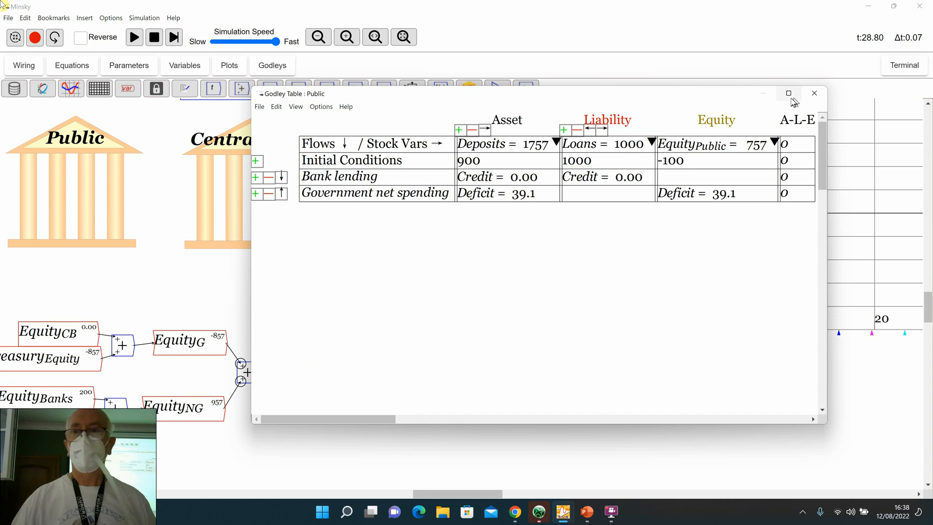
Step: Maximize the Public Godley table and enable multiple equity columns for it
left_click(788, 93)
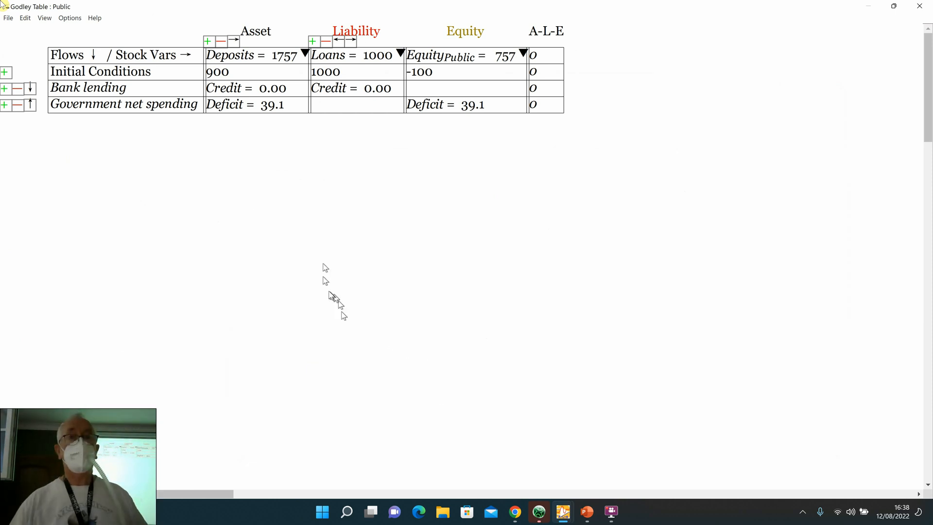
left_click(73, 20)
mouse_move(112, 57)
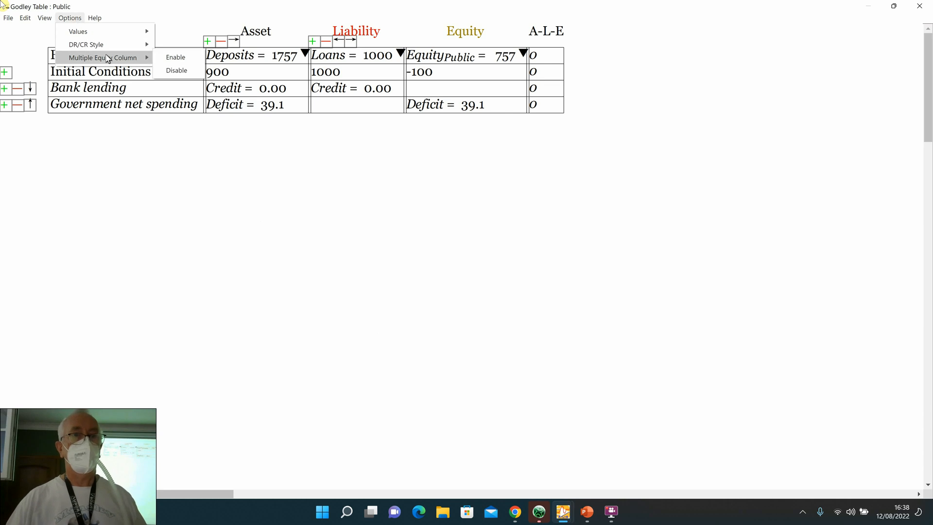
left_click(169, 58)
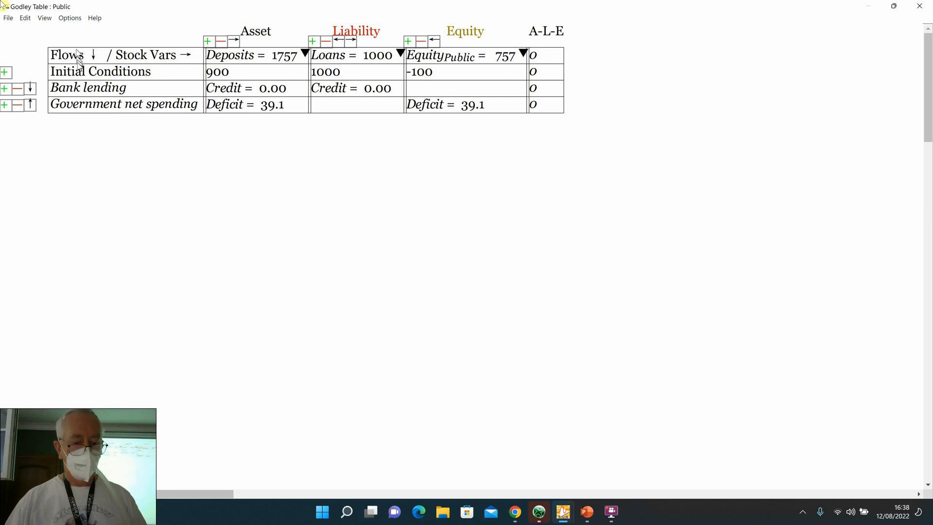
Step: Confirm the main preferences with multiple equity columns enabled, then return to the Public Godley table
key("alt+Tab")
left_click(117, 19)
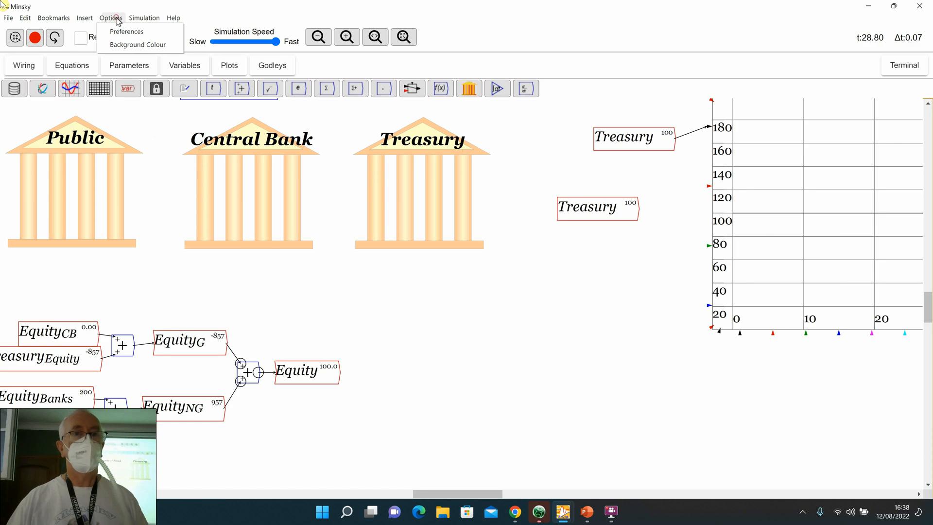
left_click(126, 31)
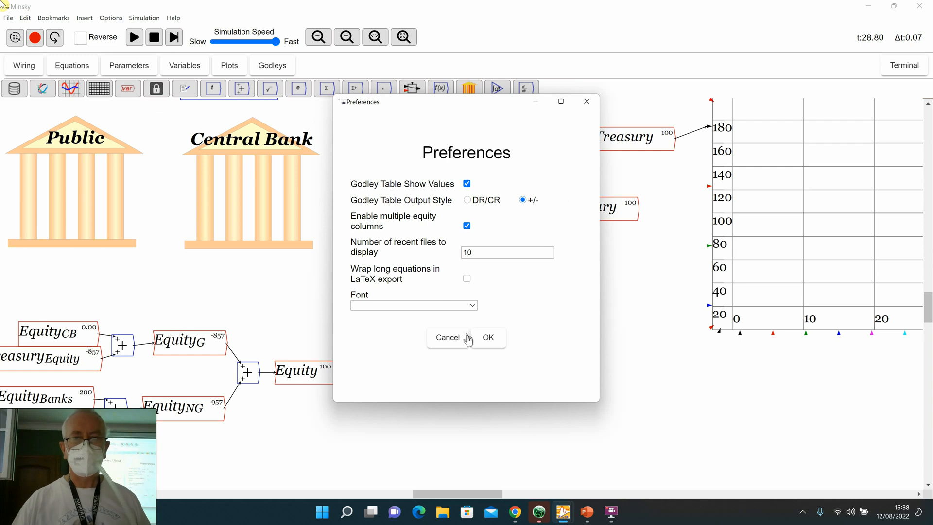
left_click(488, 339)
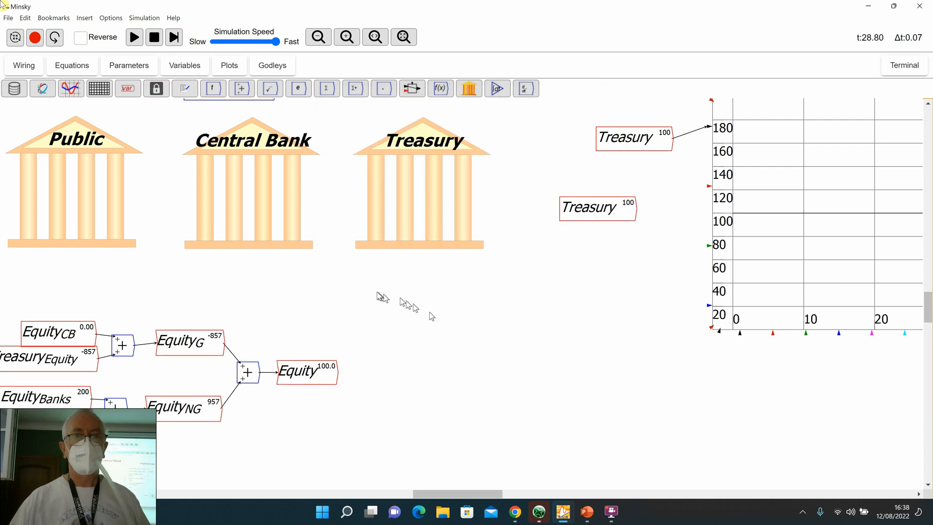
key("alt+Tab")
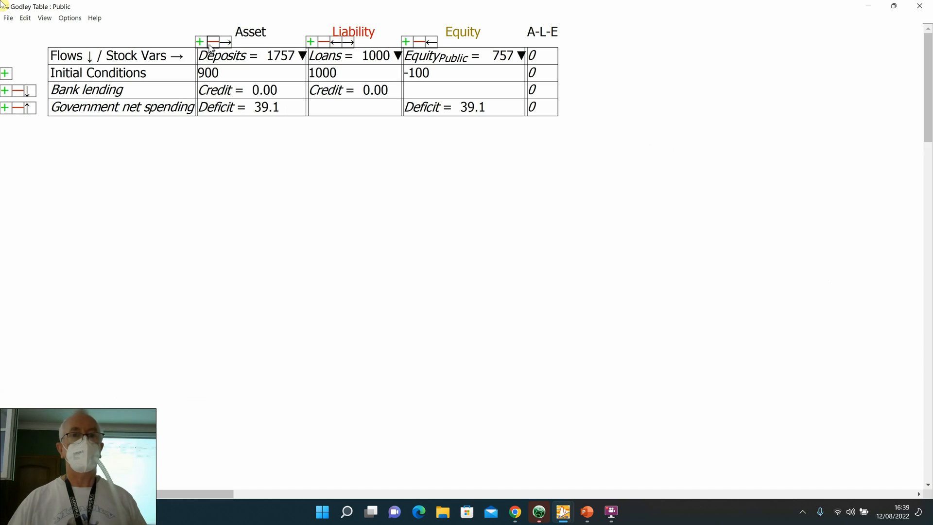
Step: Add a second asset column named Housing after Deposits in the Public Godley table
left_click(200, 42)
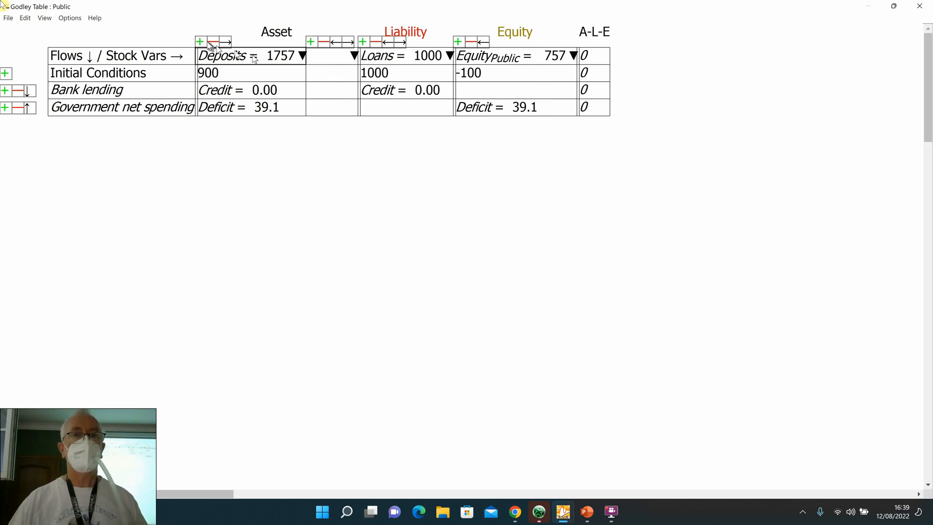
left_click(325, 62)
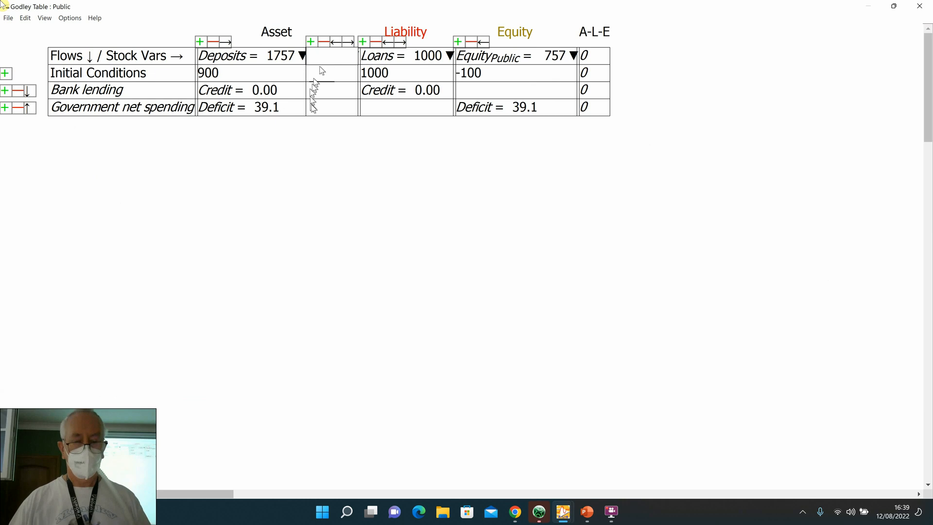
type("Housing")
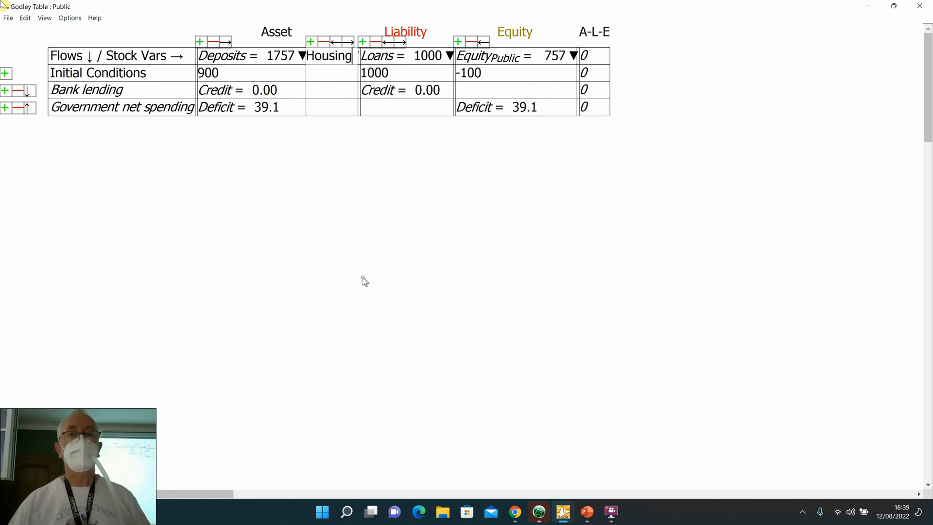
key("Return")
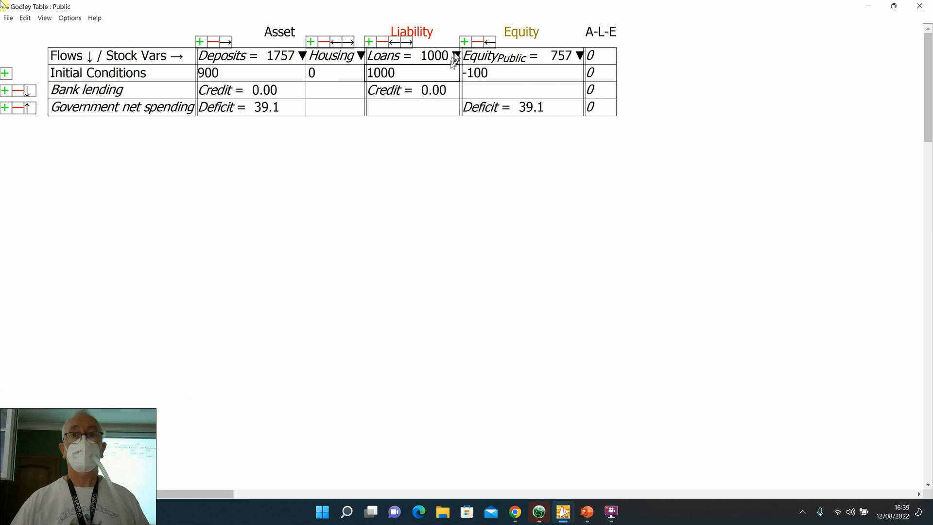
Step: Add a second equity column to the Public Godley table and assign the existing Housing stock to it
left_click(464, 42)
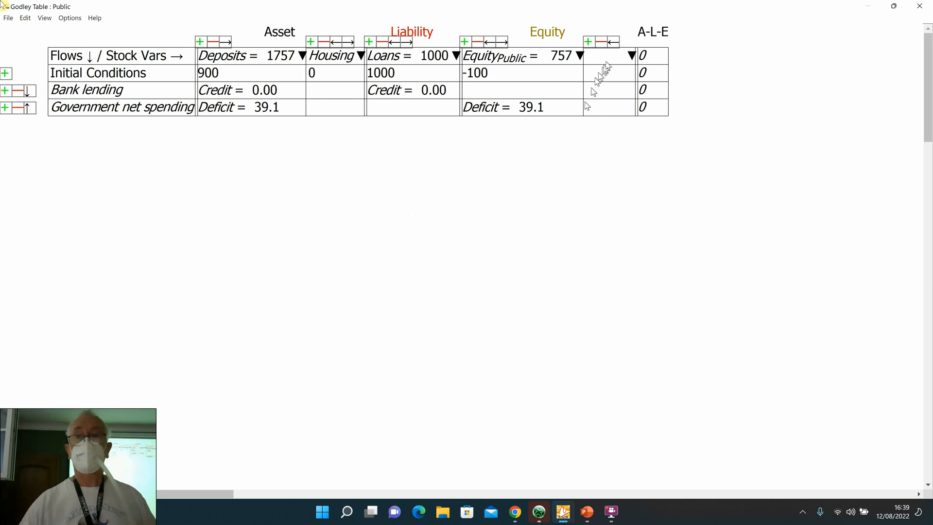
left_click(627, 56)
left_click(632, 56)
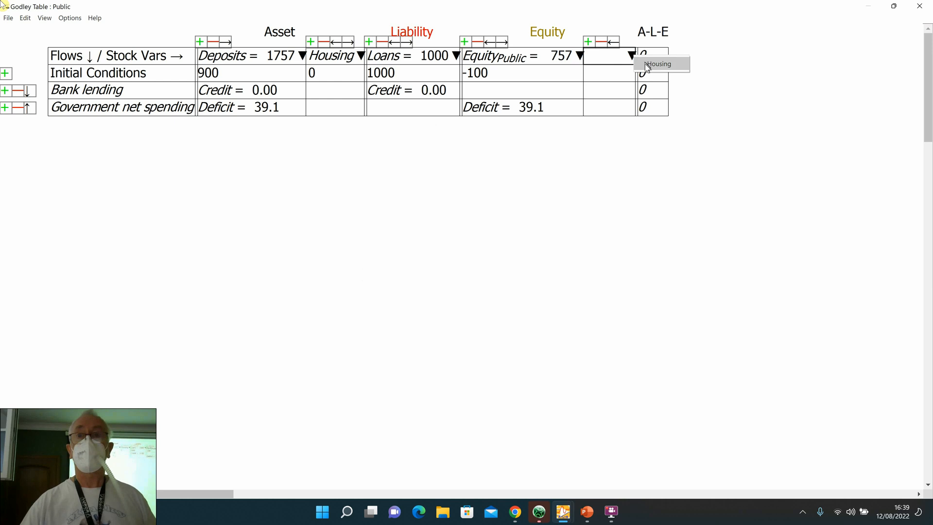
left_click(648, 70)
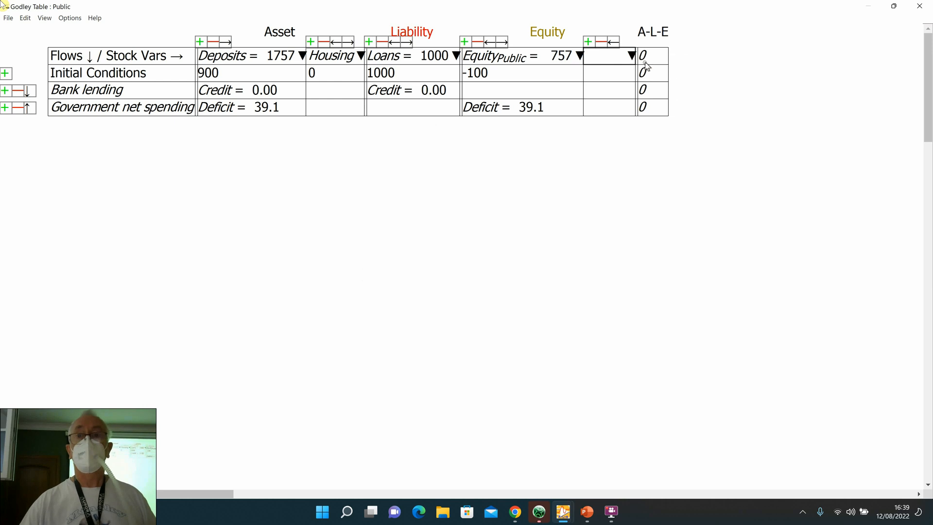
Step: Set the initial condition of the Housing asset column to 6900
left_click(313, 72)
left_click(316, 90)
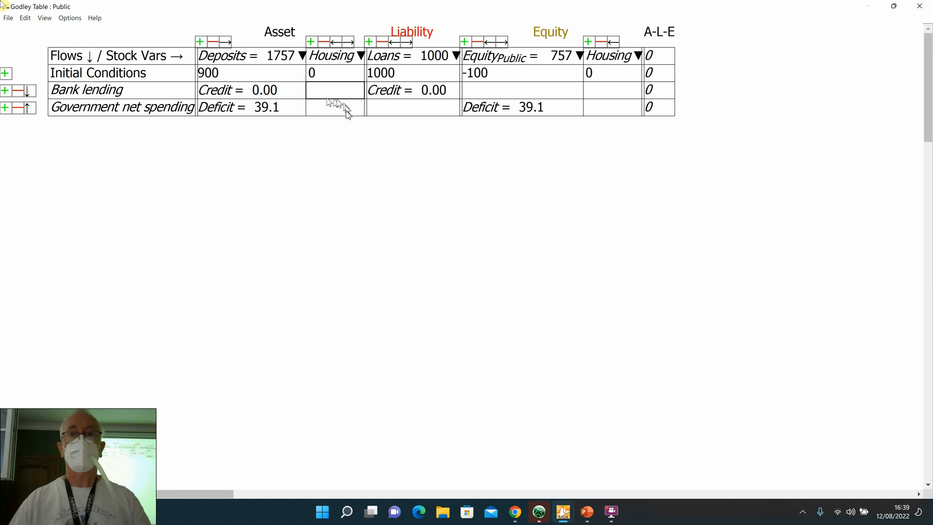
left_click(330, 74)
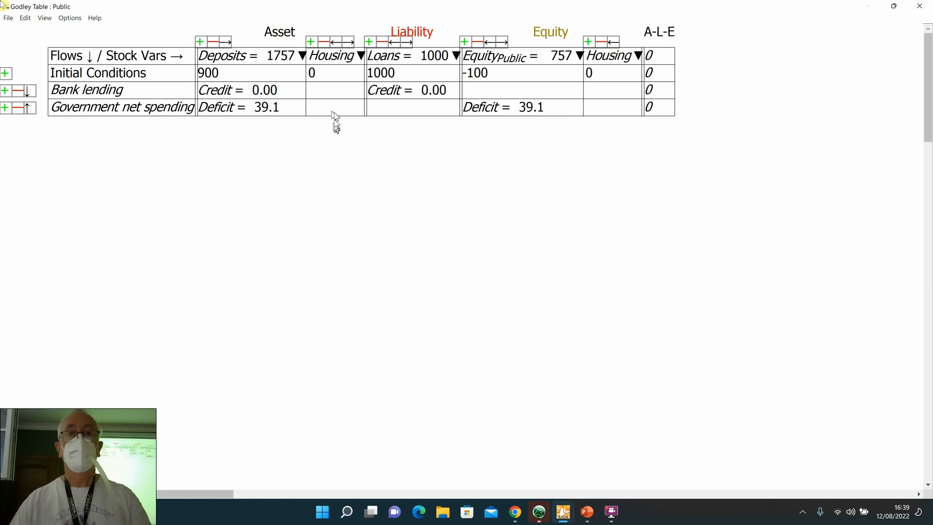
left_click(327, 74)
type("0")
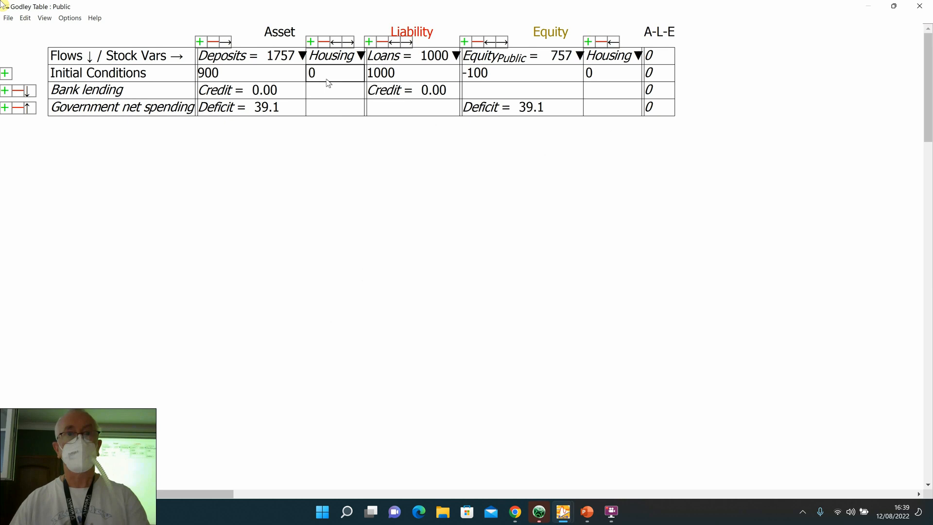
key("BackSpace")
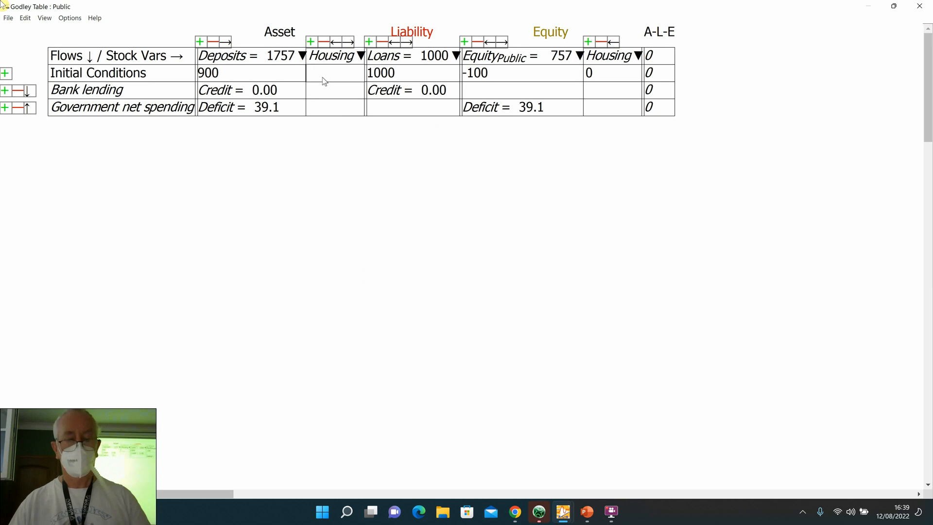
type("6900")
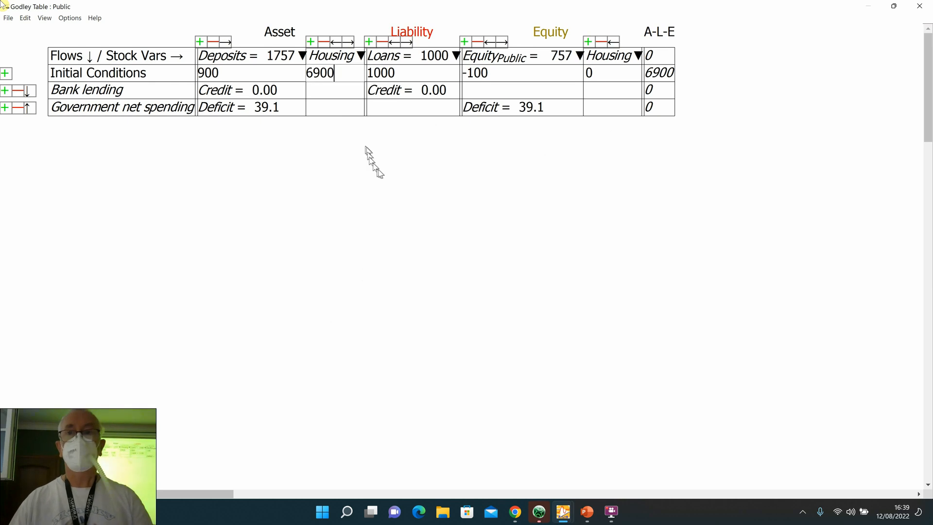
key("Return")
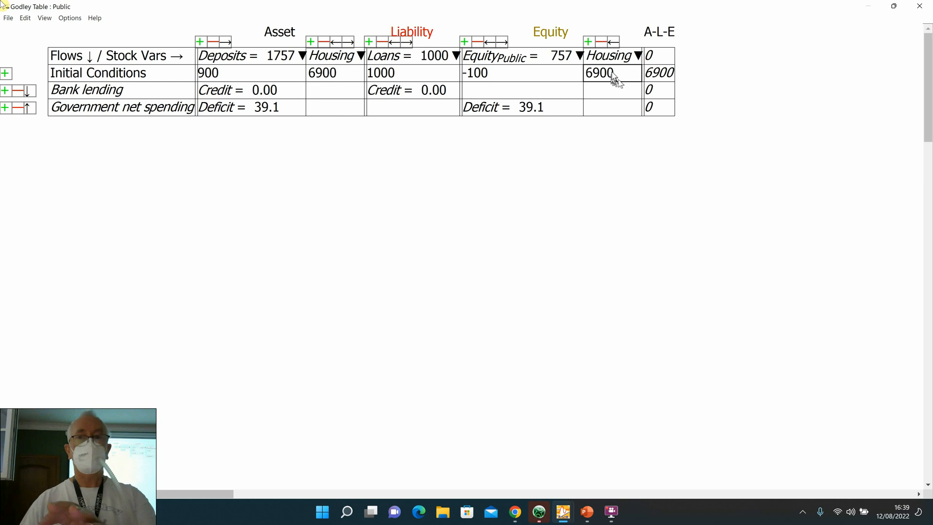
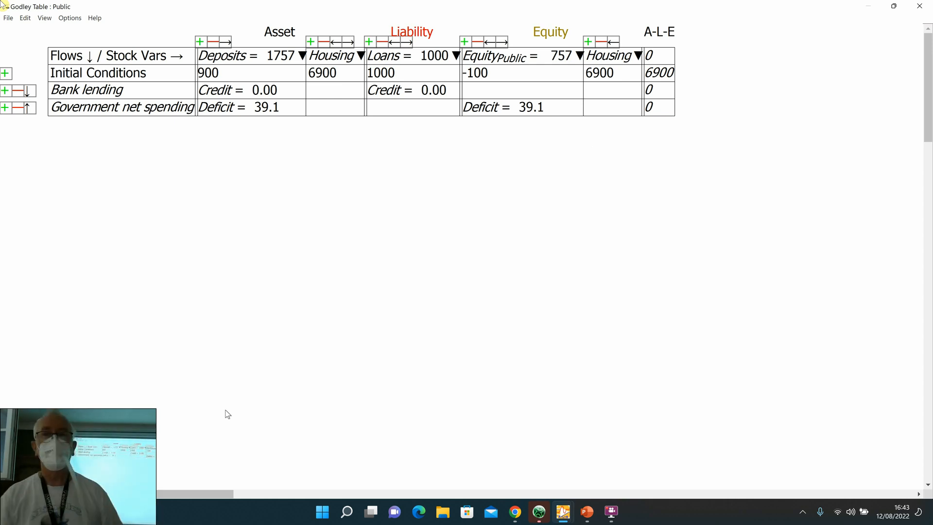
Step: Restore the Public Godley table to a smaller window and review the model's generated equations, including those for Housing
left_click(894, 7)
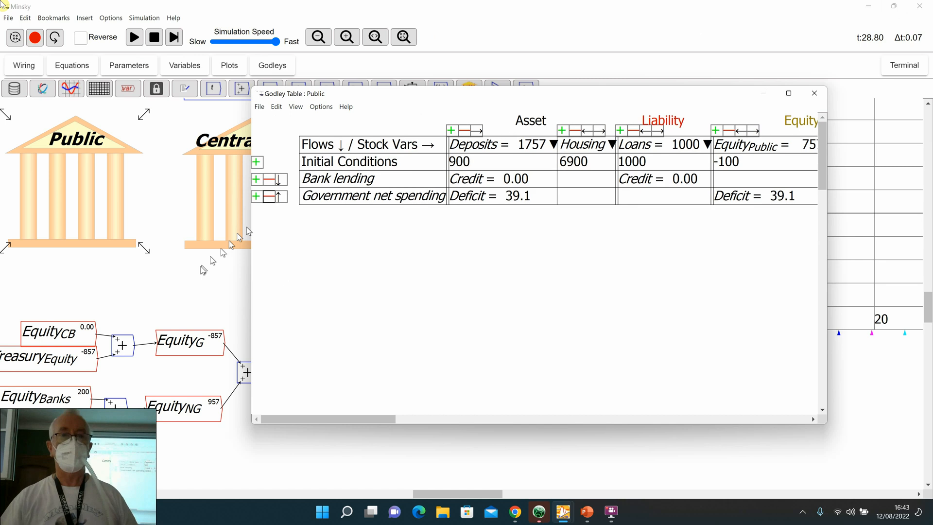
left_click(186, 302)
left_click(73, 65)
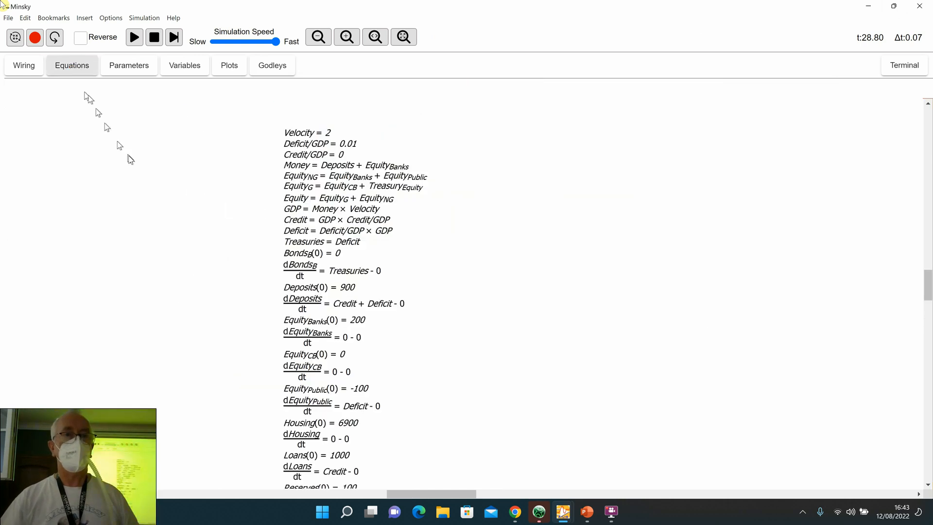
mouse_move(281, 210)
left_mouse_down()
mouse_move(272, 192)
mouse_move(242, 184)
mouse_move(241, 141)
mouse_move(259, 182)
mouse_move(286, 209)
left_mouse_up()
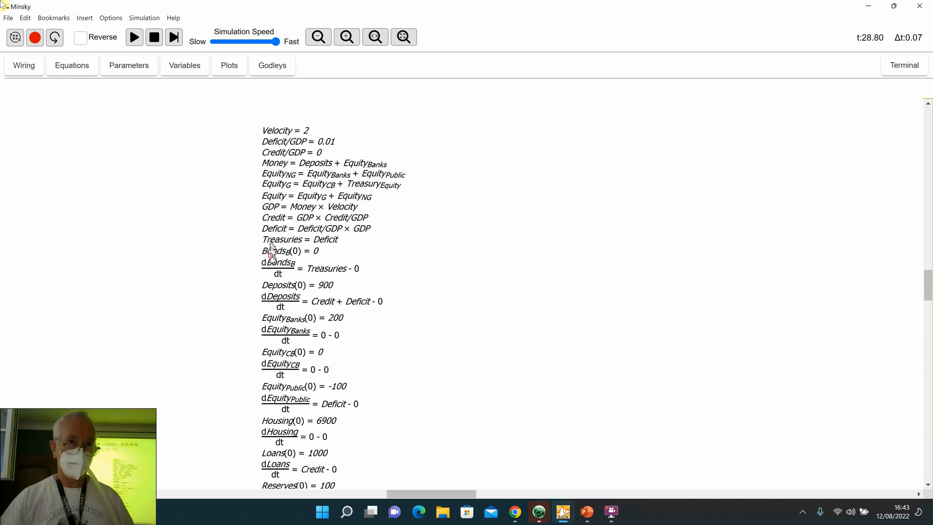
left_click_drag(264, 275, 221, 140)
left_click_drag(239, 231, 233, 202)
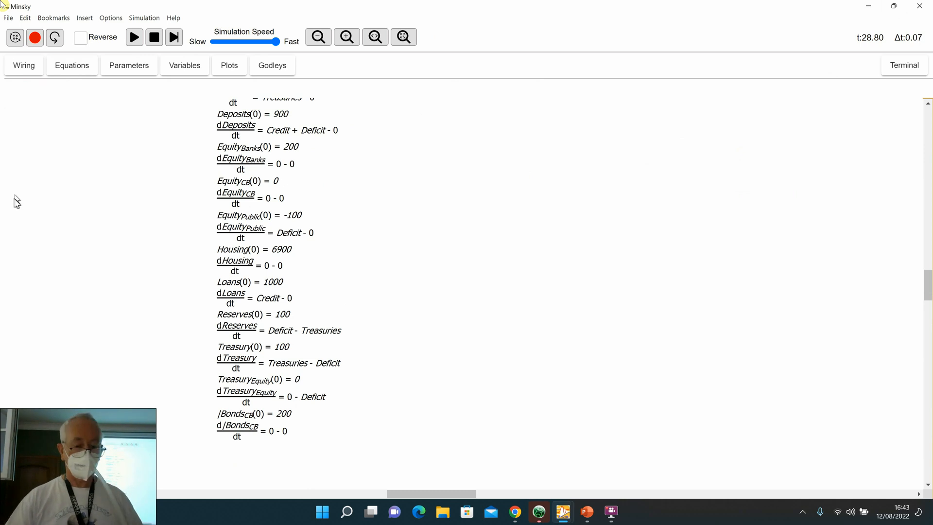
Step: Launch a second instance of Minsky with an empty model
key("super")
type("minsky")
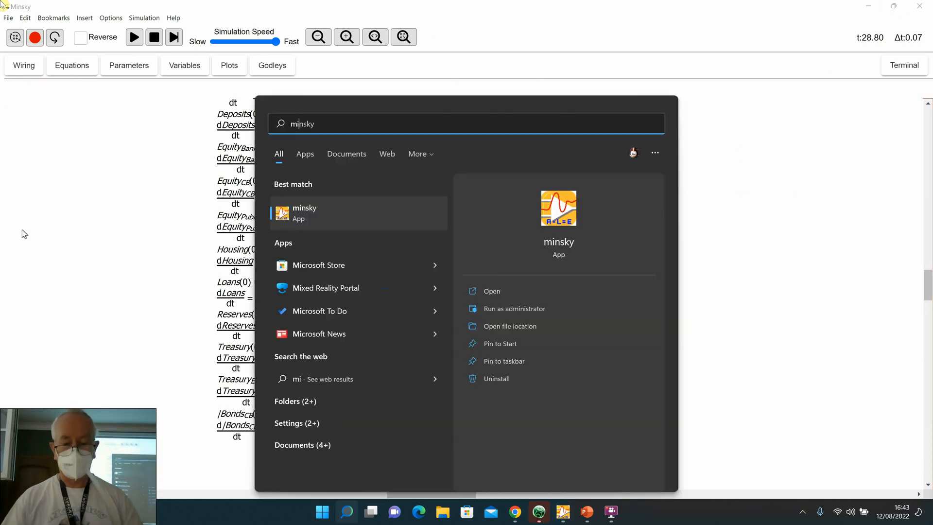
left_click(22, 231)
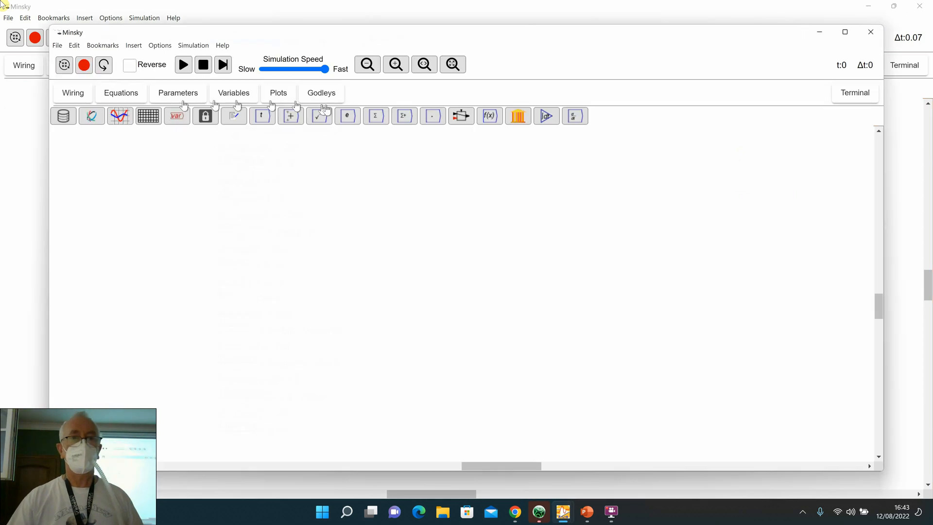
Step: Place a Godley table on the new canvas and title it Banks
left_click(518, 116)
right_click(253, 187)
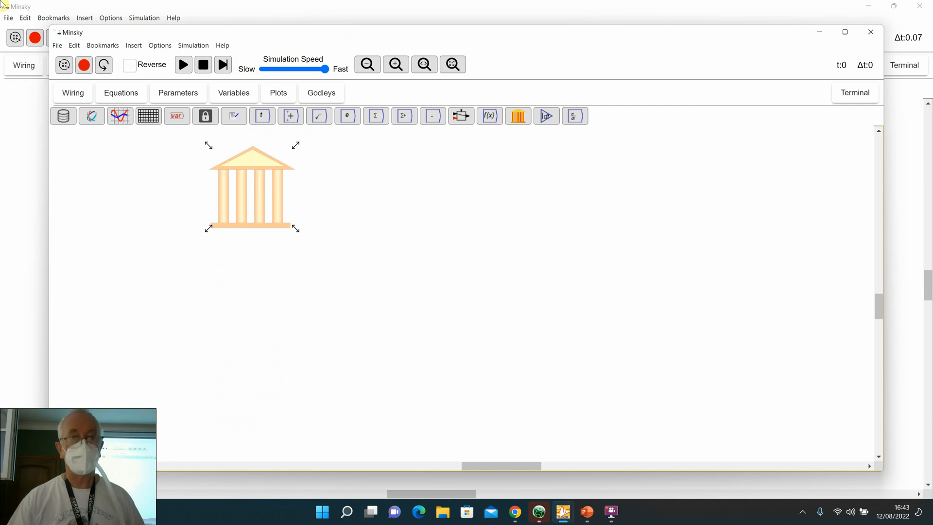
right_click(239, 201)
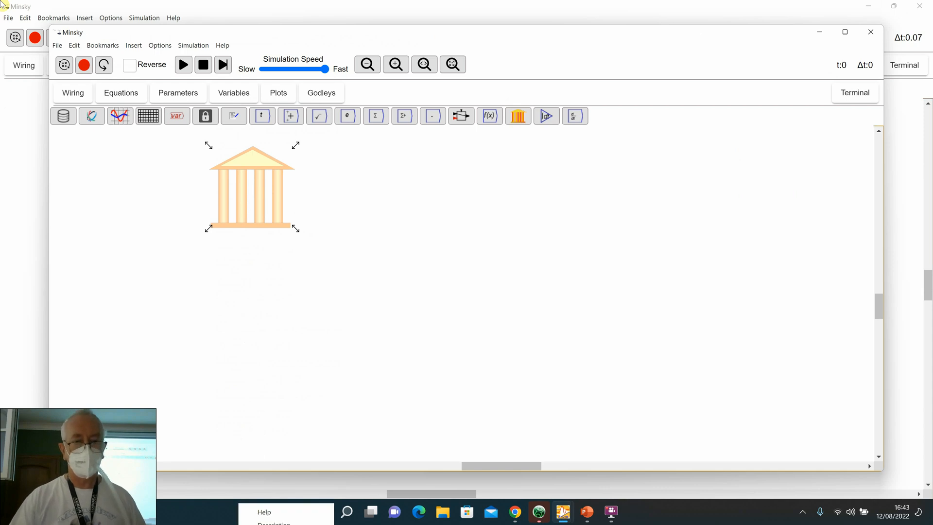
key("Escape")
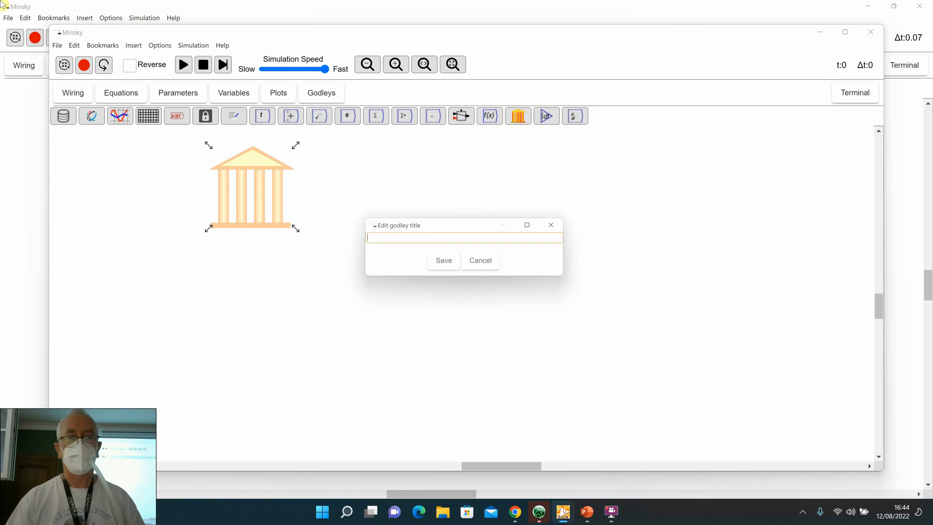
type("s")
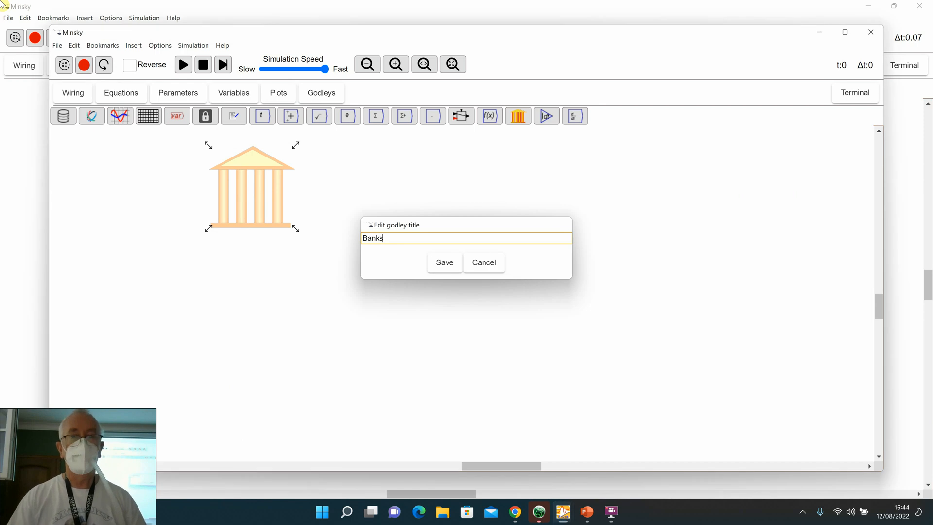
key("Return")
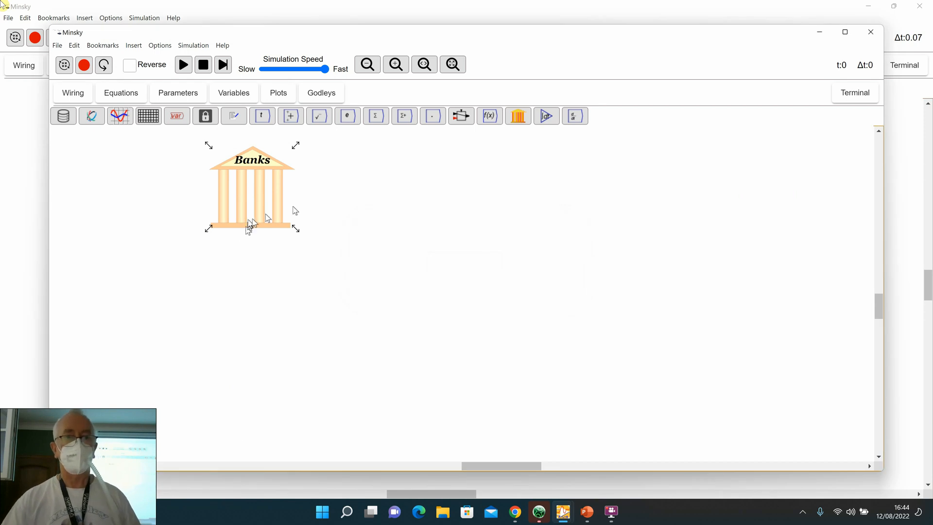
Step: Place a second Godley table beside Banks and title it Public
left_click(518, 116)
left_click(357, 189)
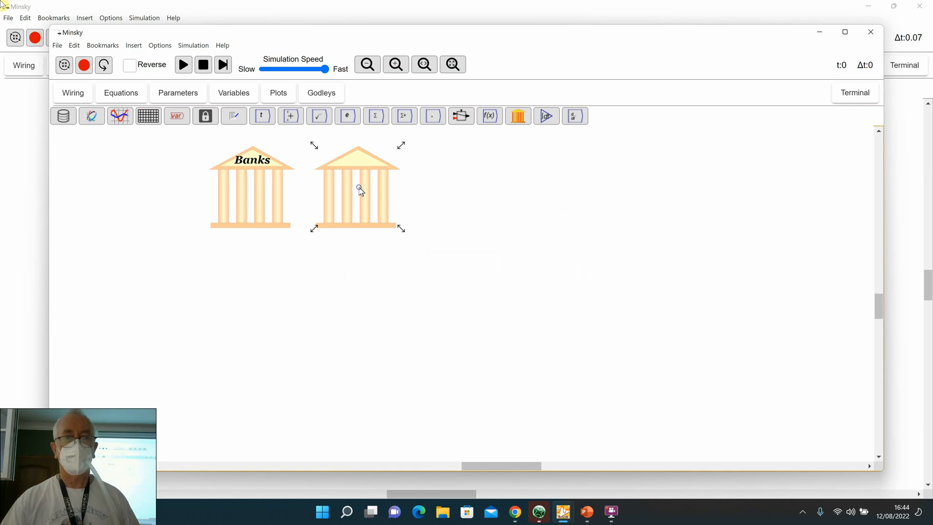
right_click(372, 225)
left_click(360, 421)
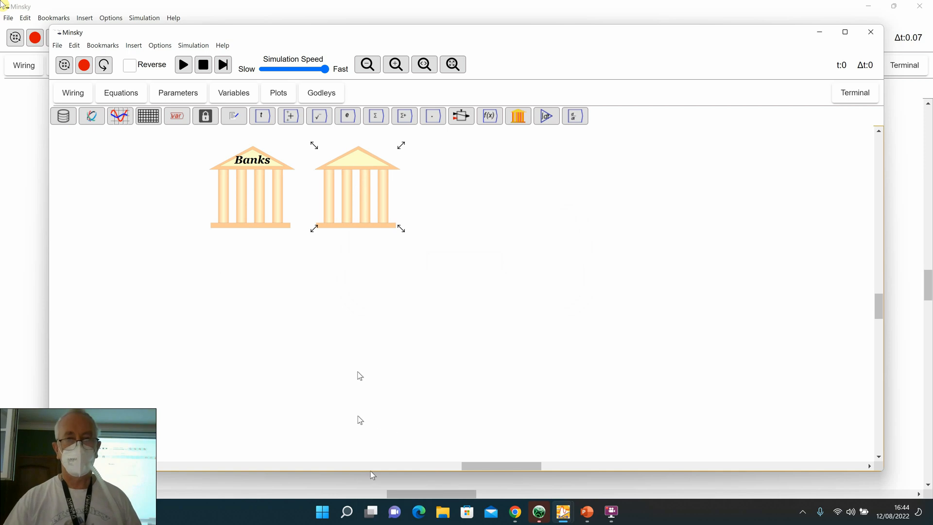
right_click(354, 209)
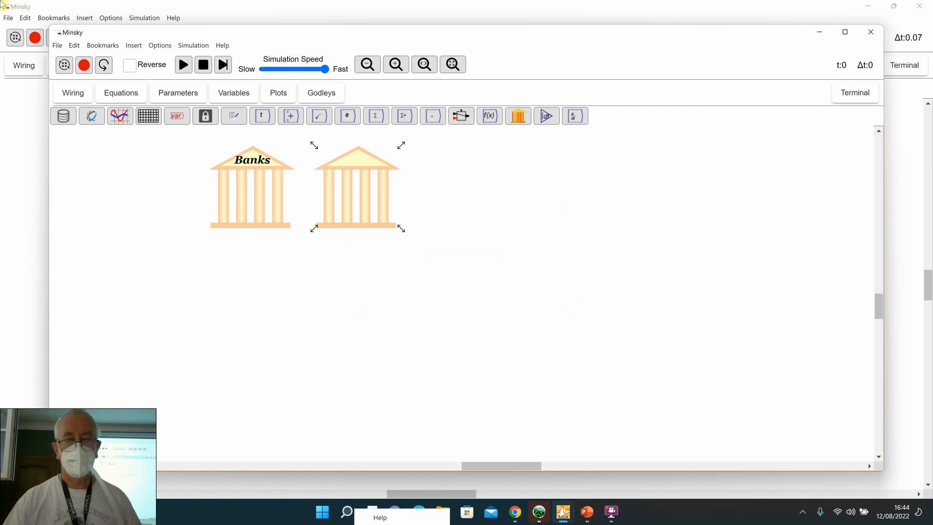
left_click(384, 523)
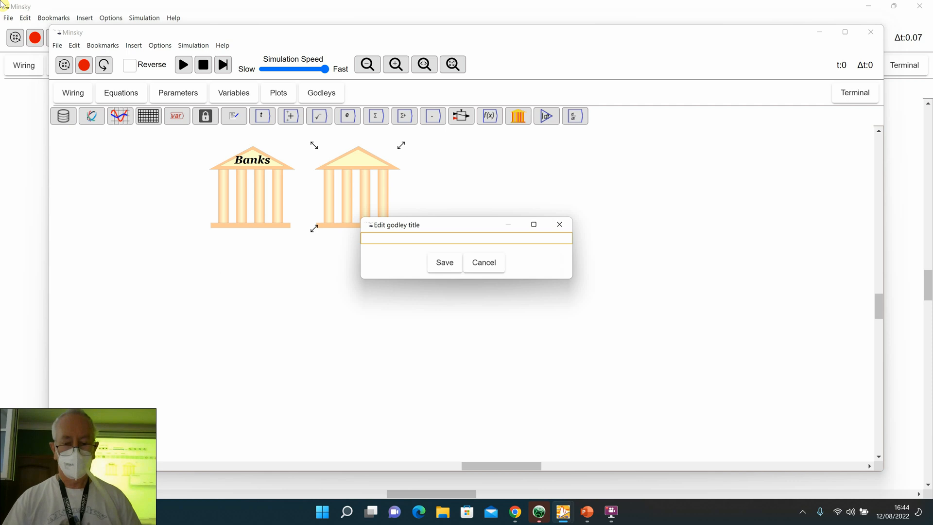
type("Public")
key("Return")
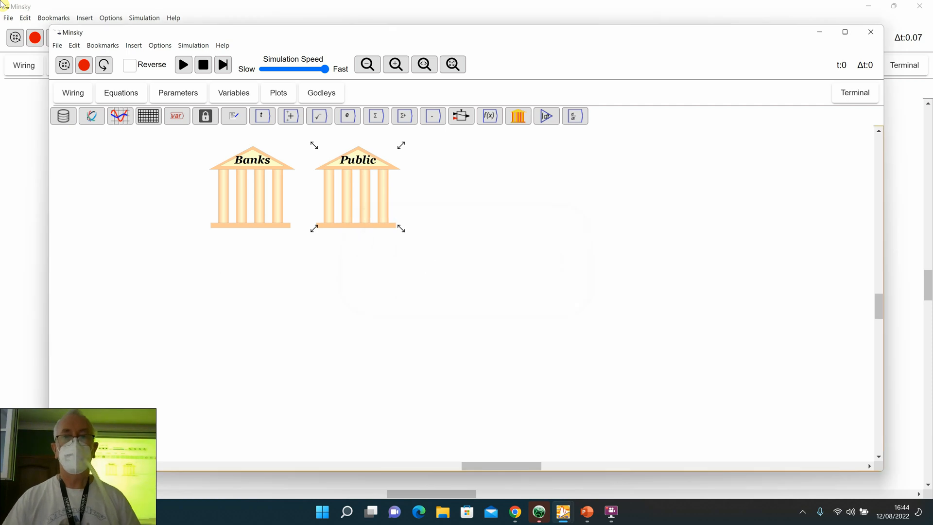
Step: Place a third Godley table beside Public, turn off its variable display and title it NBFIs
left_click(519, 117)
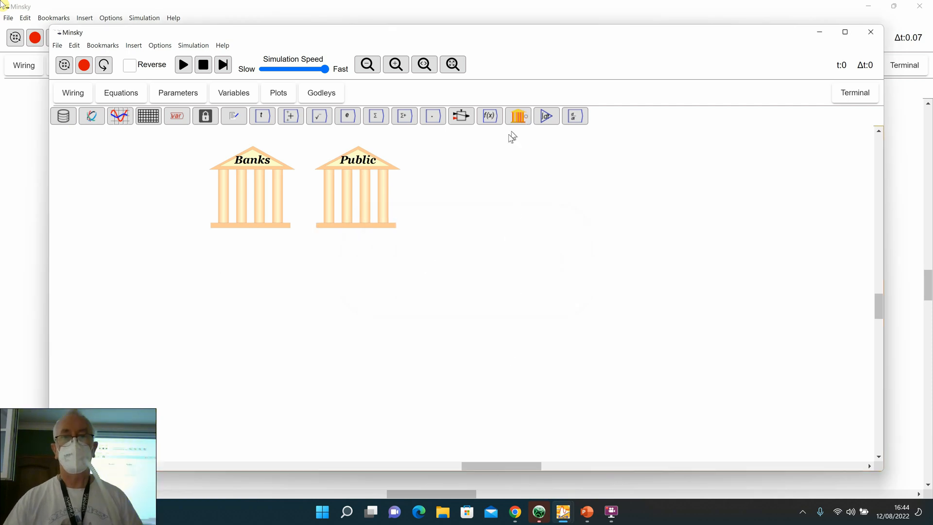
left_click(455, 192)
right_click(461, 196)
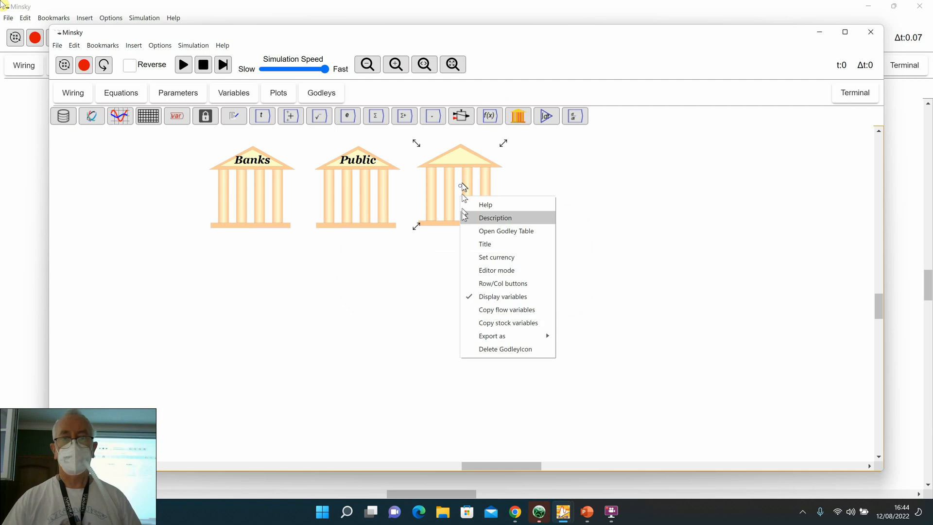
left_click(483, 297)
right_click(482, 196)
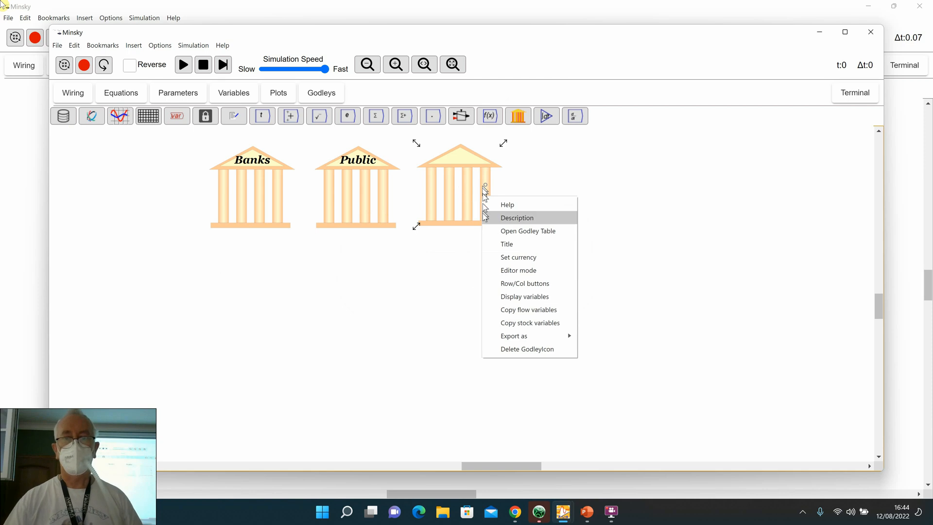
left_click(493, 243)
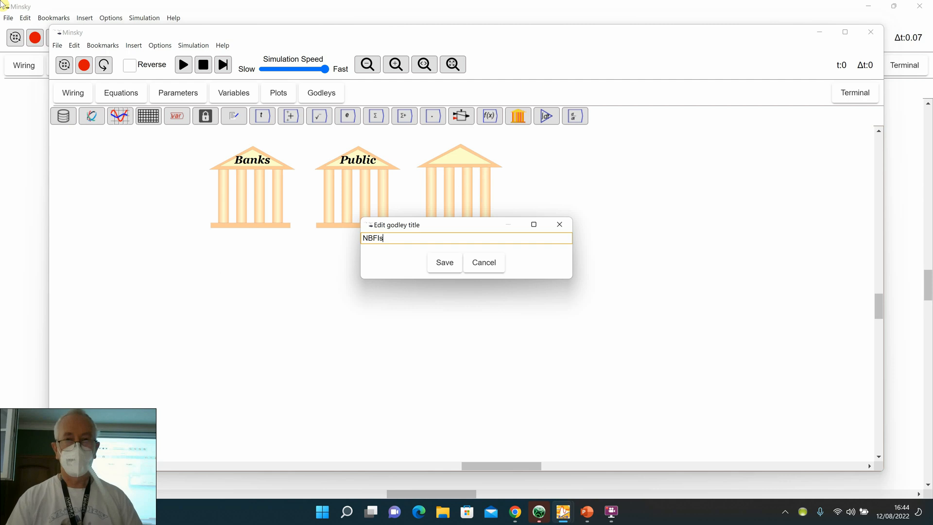
type("NBFIs")
key("Return")
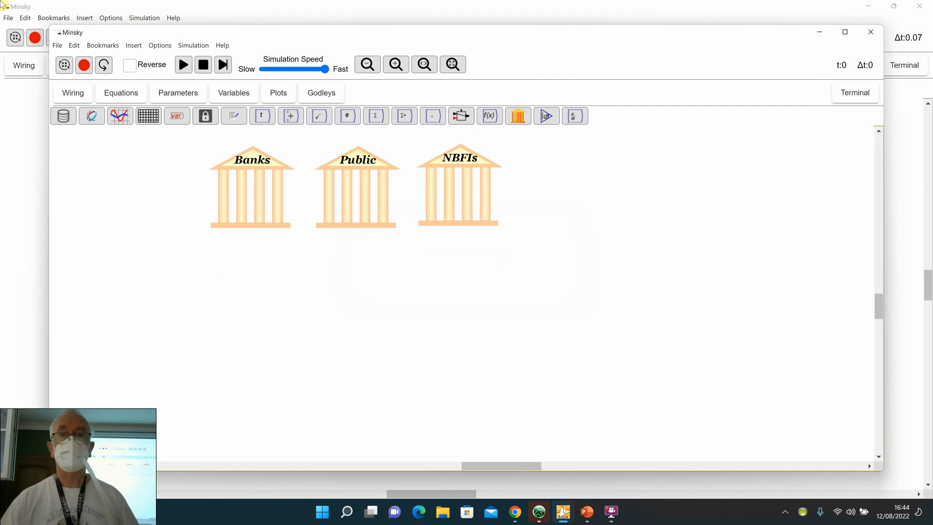
Step: Place a fourth Godley table below Banks and Public and title it Central Bank
left_click(518, 116)
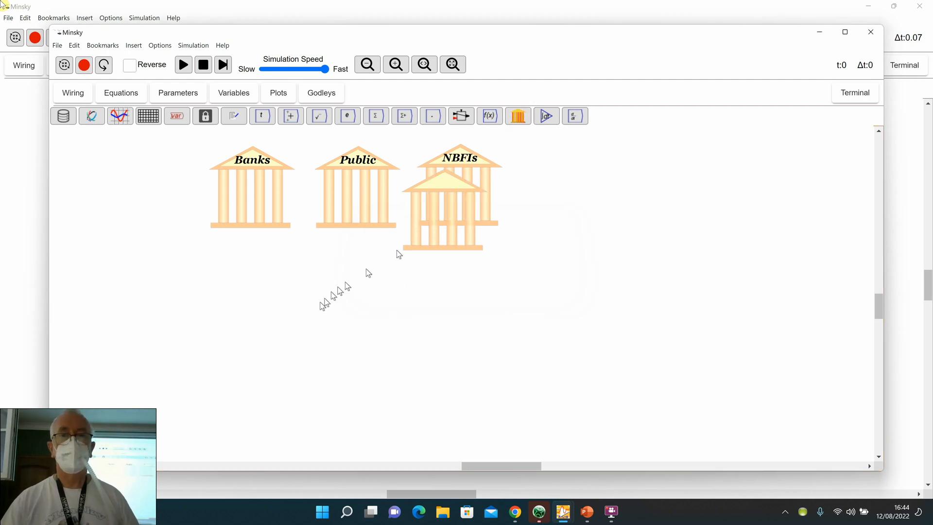
left_click(297, 301)
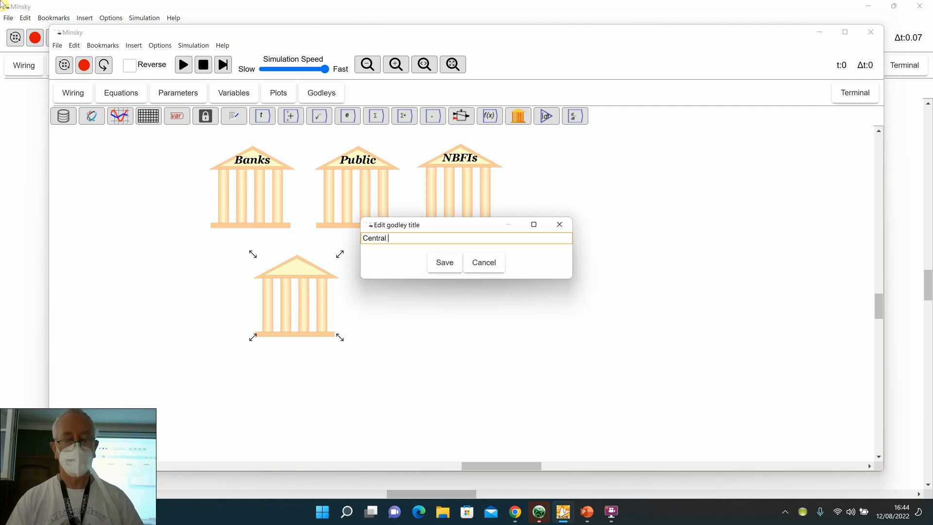
type("Central Bank")
key("Return")
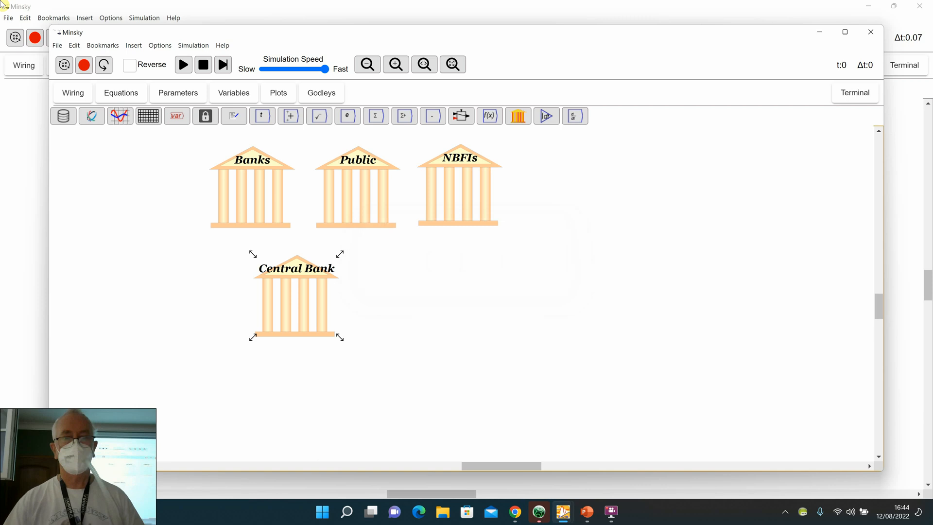
Step: Place a fifth Godley table beside Central Bank, below Public and NBFIs
scroll(282, 335, "down", 2)
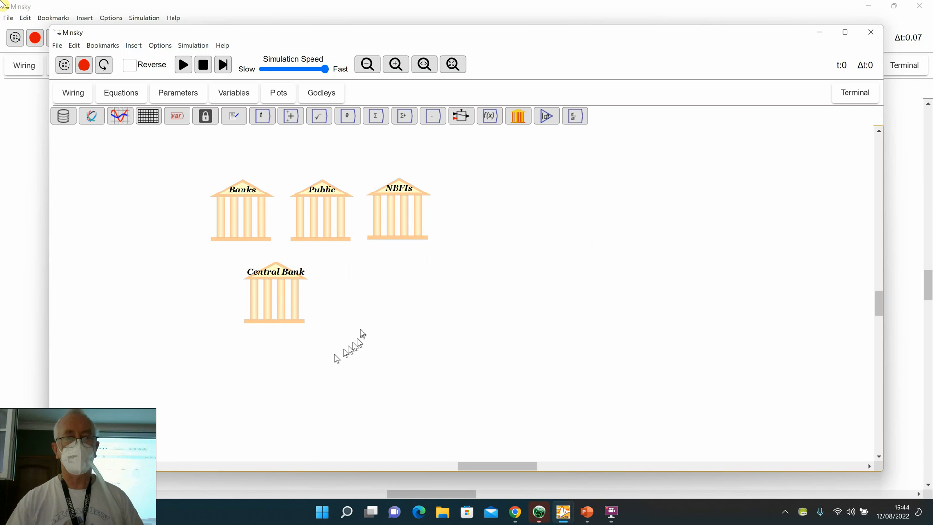
left_click(518, 116)
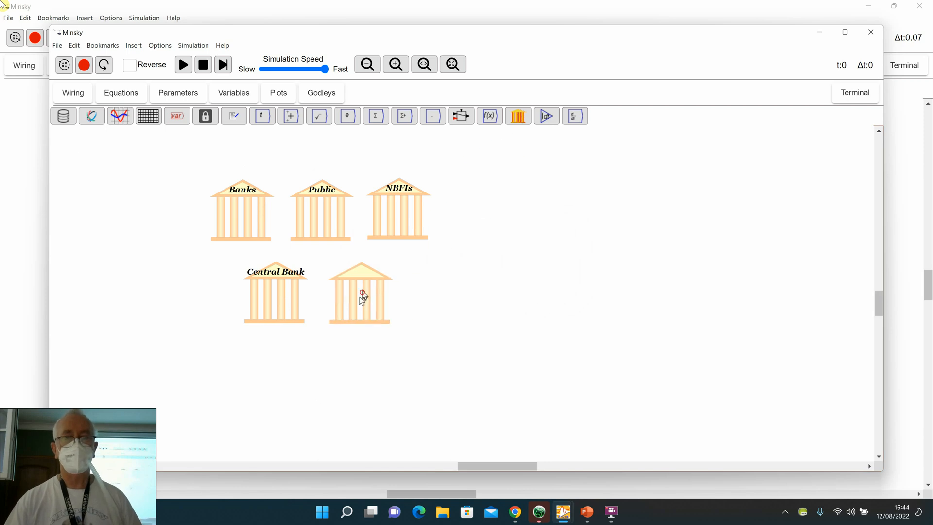
left_click(361, 296)
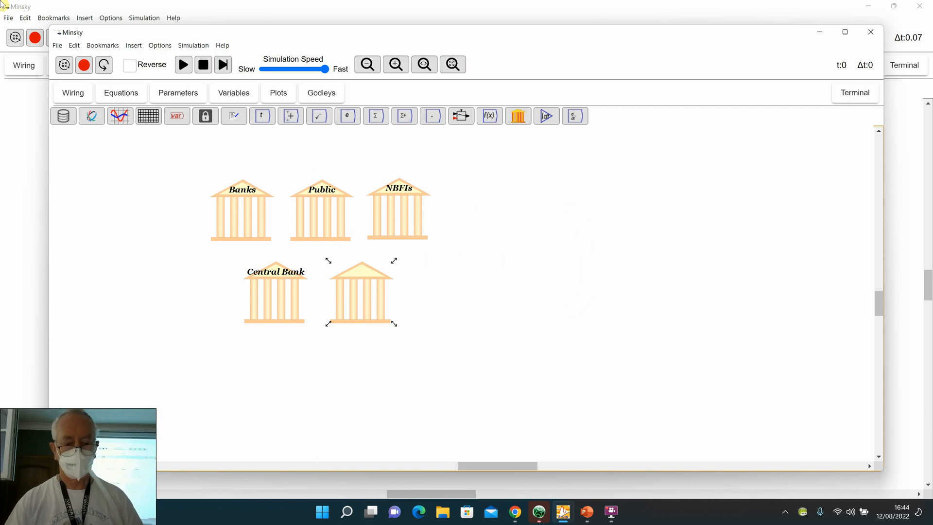
Step: Title the unnamed Godley table beside Central Bank "Treasury"
type("Tre")
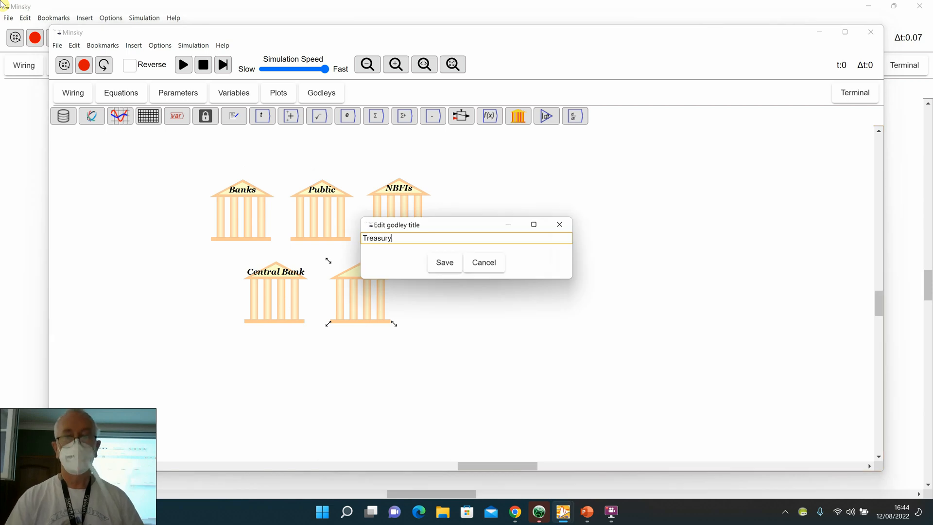
type("asury")
key("Return")
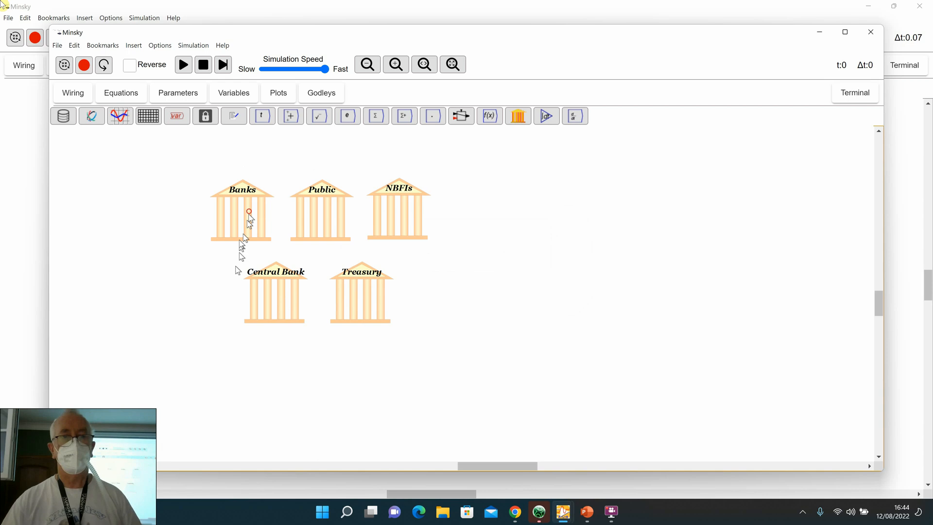
Step: Open the Banks Godley table and name its first asset column Reserves
left_click(249, 212)
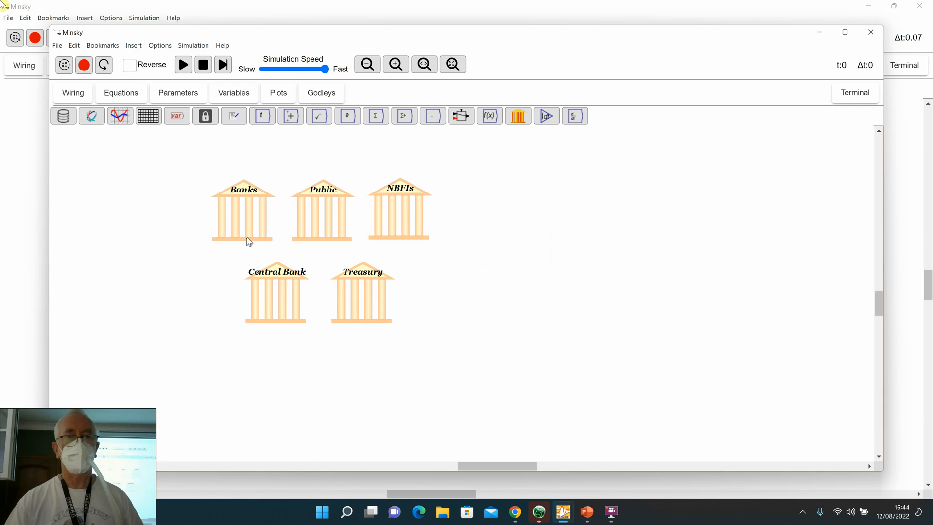
left_click(250, 225)
double_click(250, 225)
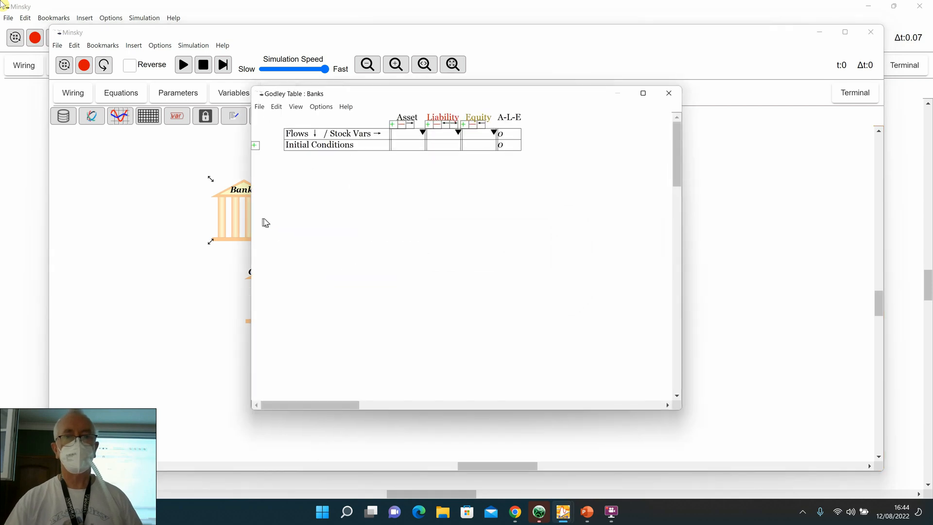
left_click(391, 139)
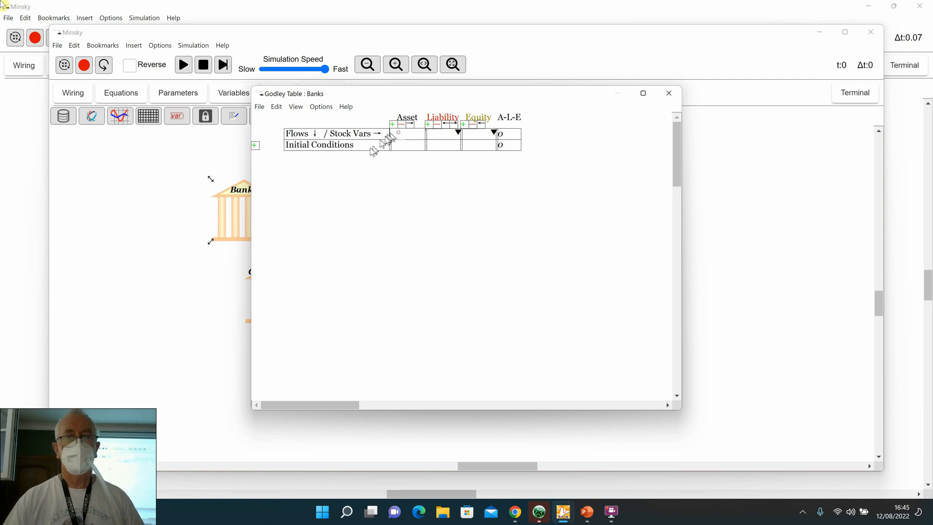
type("Reserves")
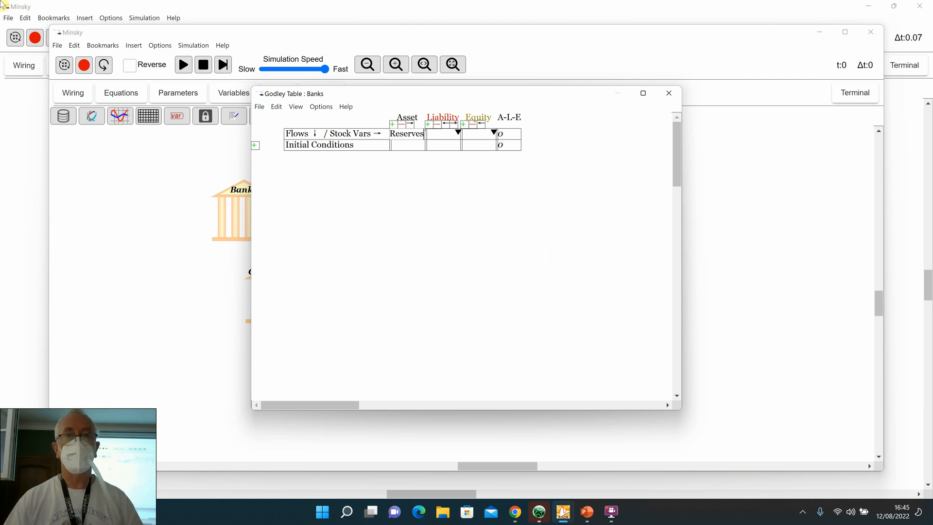
Step: Add the asset columns Bonds_B and Loans after Reserves in the Banks table
left_click(440, 138)
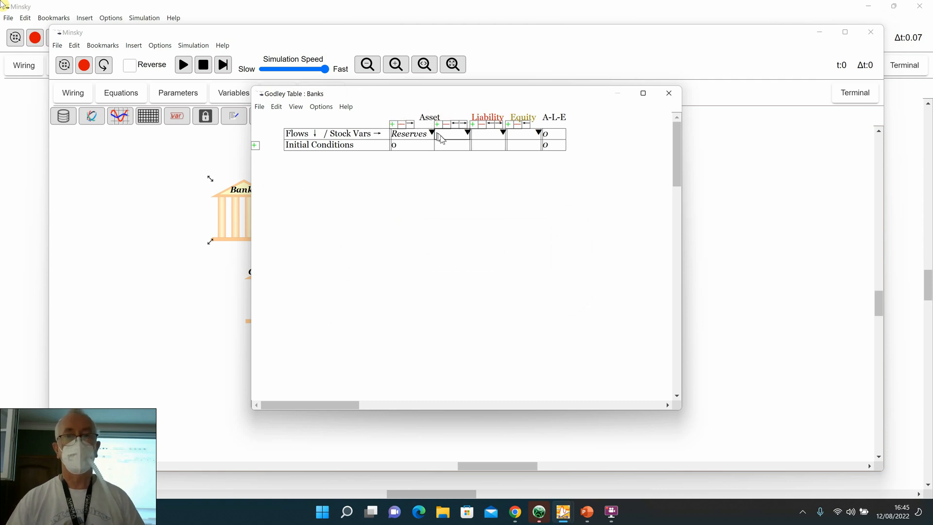
type("Bo")
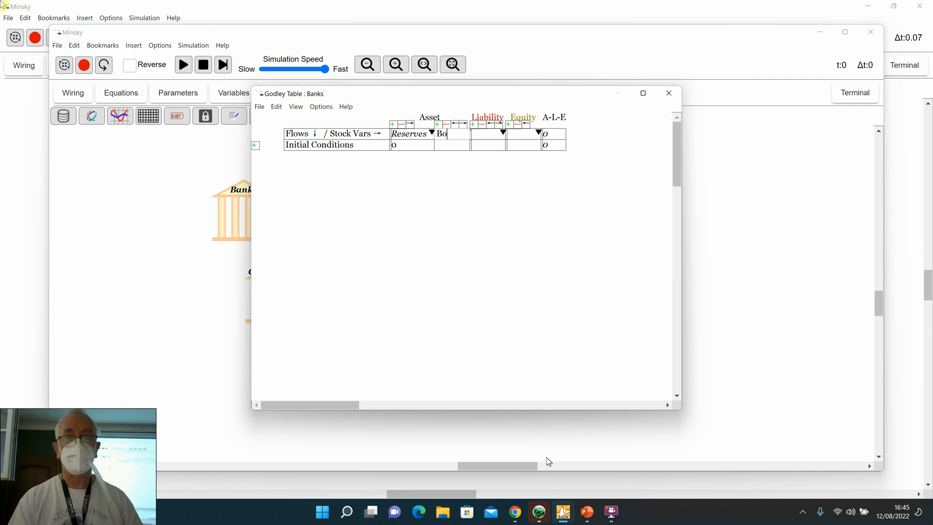
type("nds_B")
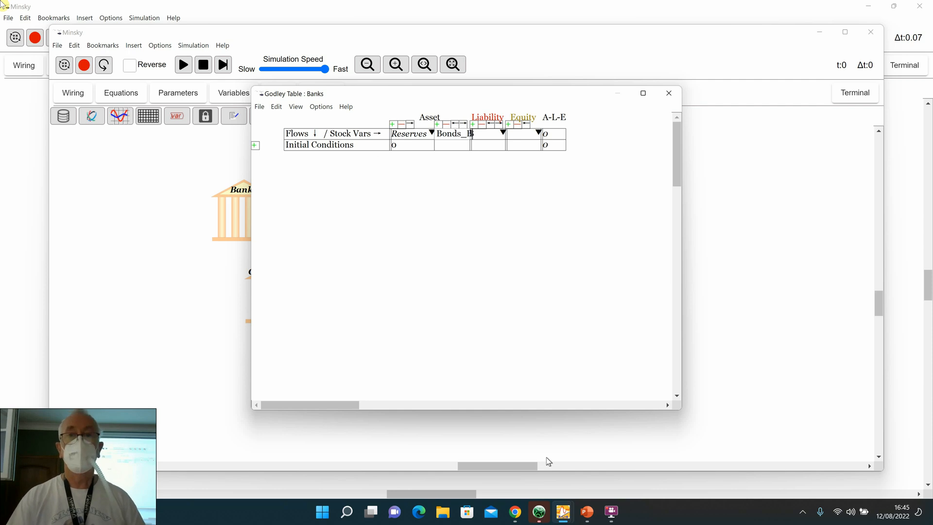
left_click(438, 124)
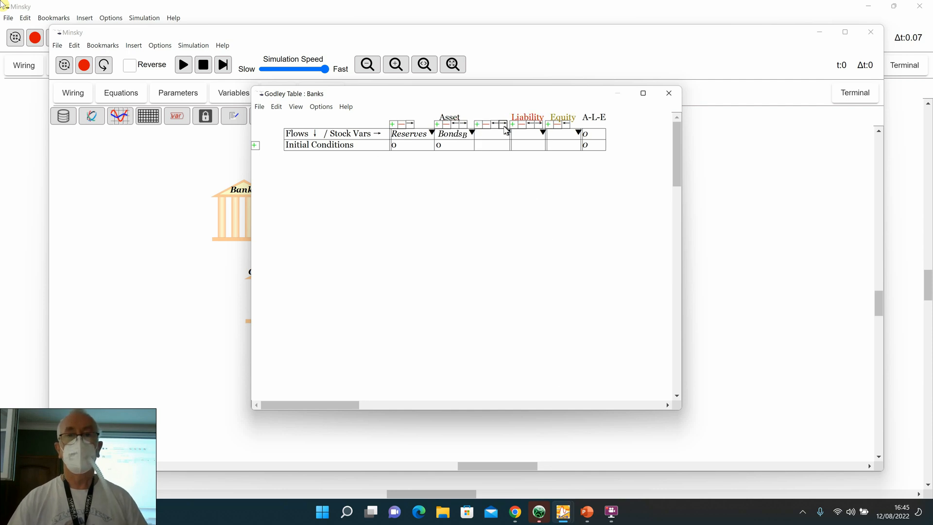
type("Loans")
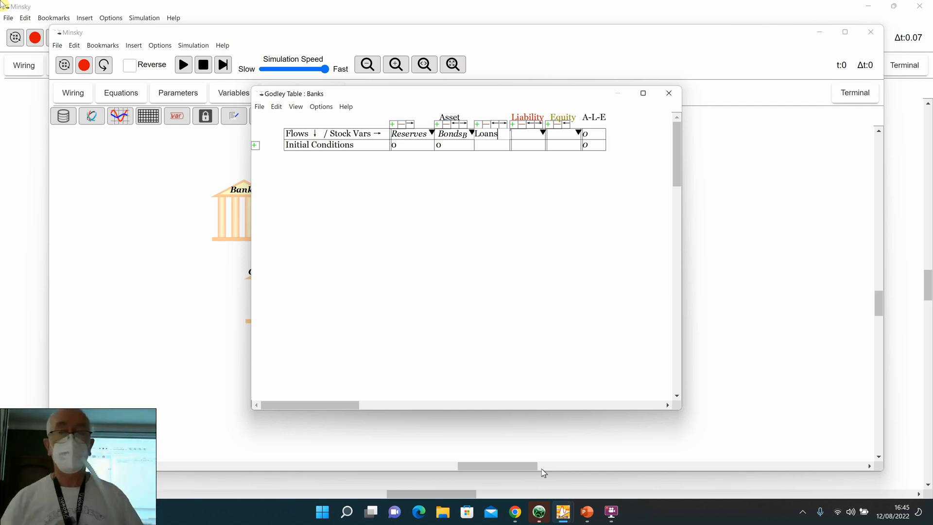
left_click(469, 206)
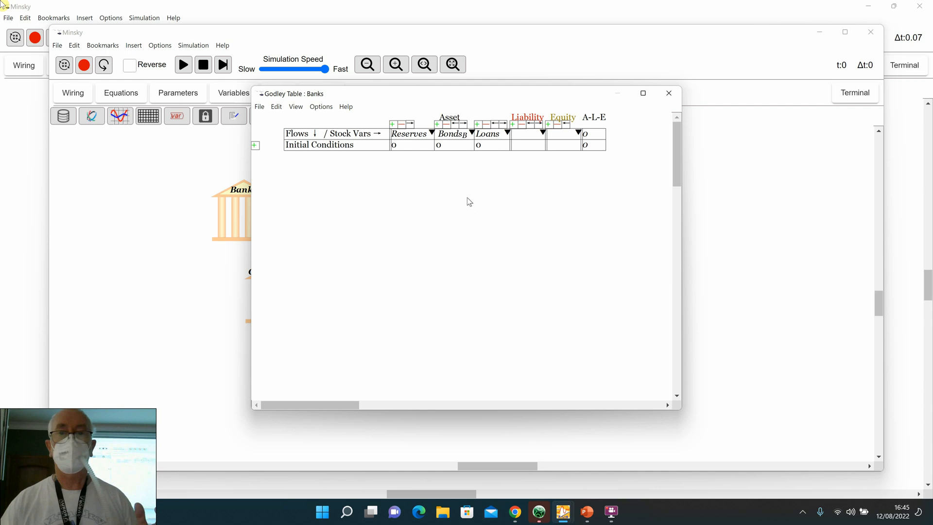
Step: Enter Firms and Workers as the liability columns of the Banks table
left_click(514, 135)
type("Firms")
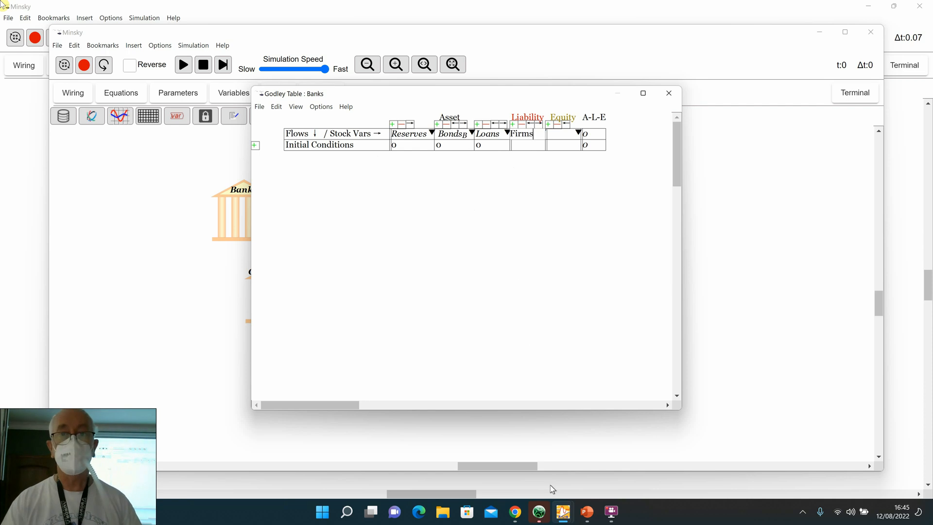
left_click(544, 157)
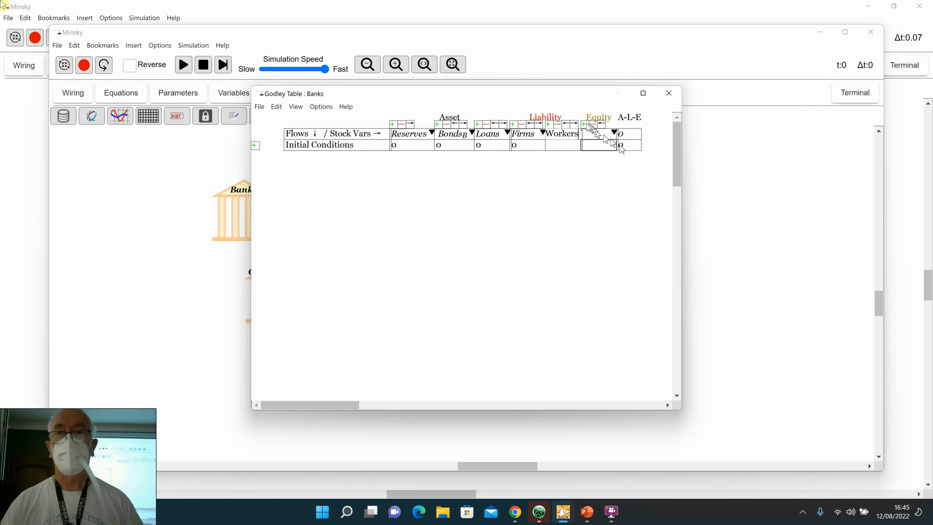
left_click(591, 146)
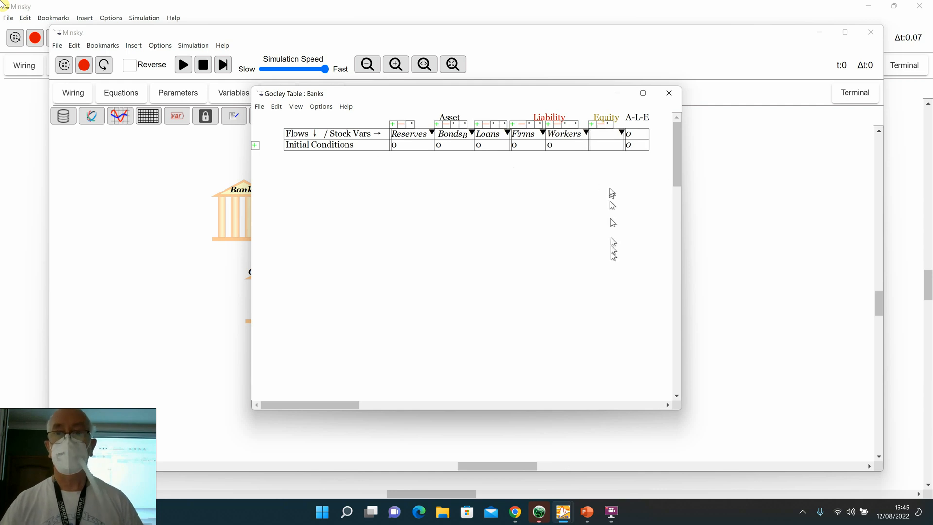
left_click(599, 136)
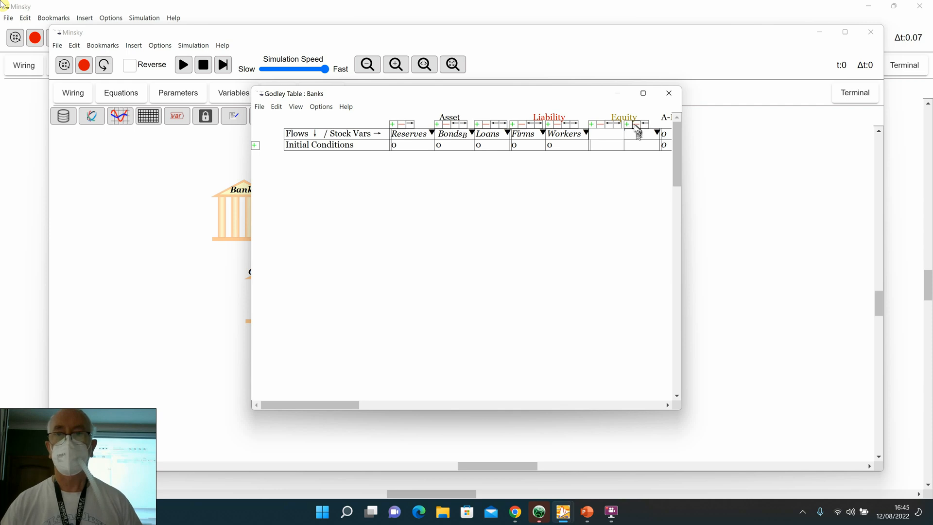
left_click(636, 124)
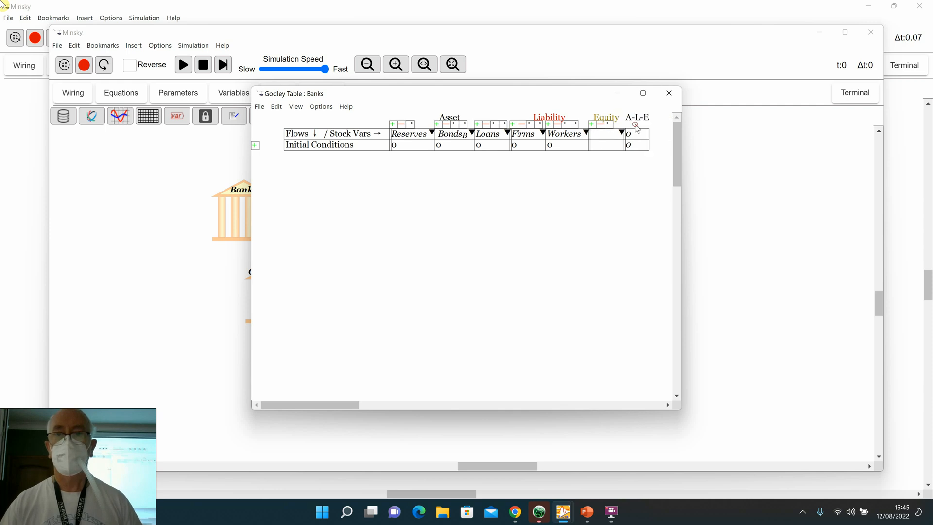
left_click(321, 106)
mouse_move(335, 147)
left_click(430, 146)
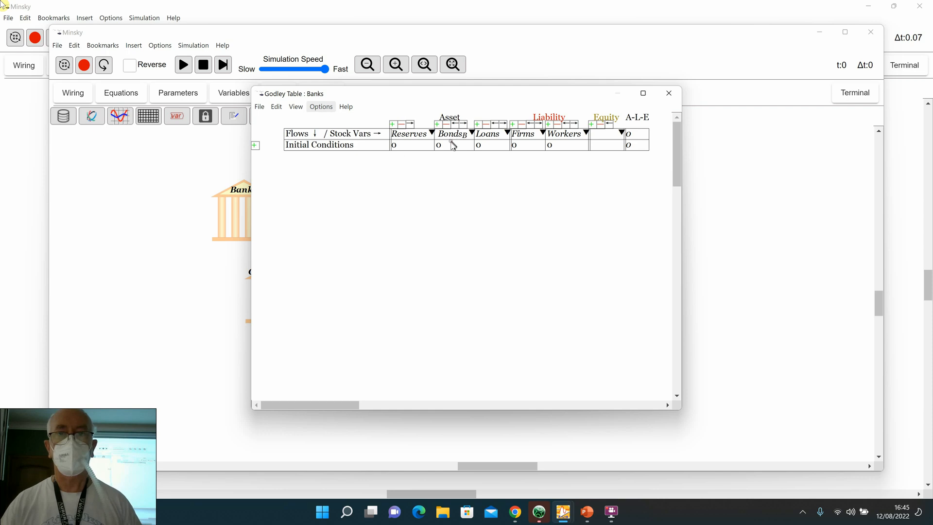
Step: Name the equity column of the Banks table E_{Banks}
left_click(607, 137)
key("Caps_Lock")
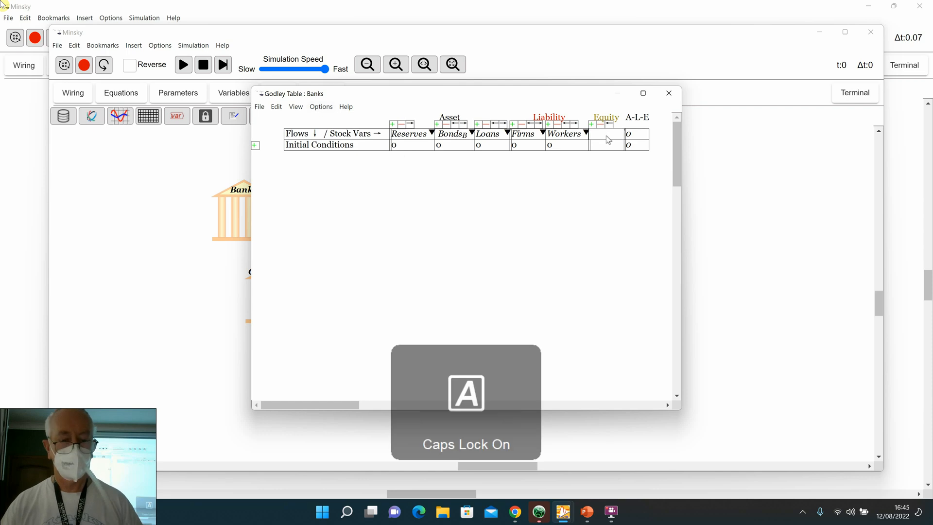
type("E")
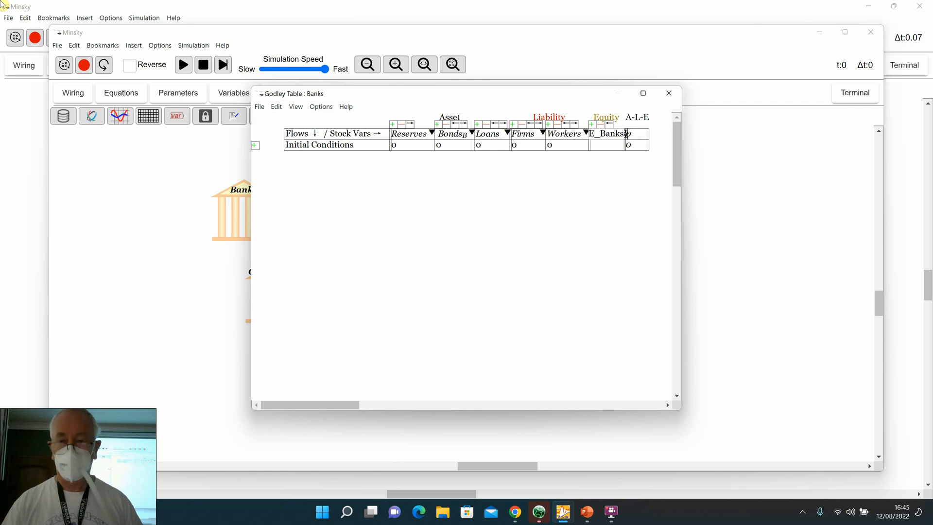
type("_Banks")
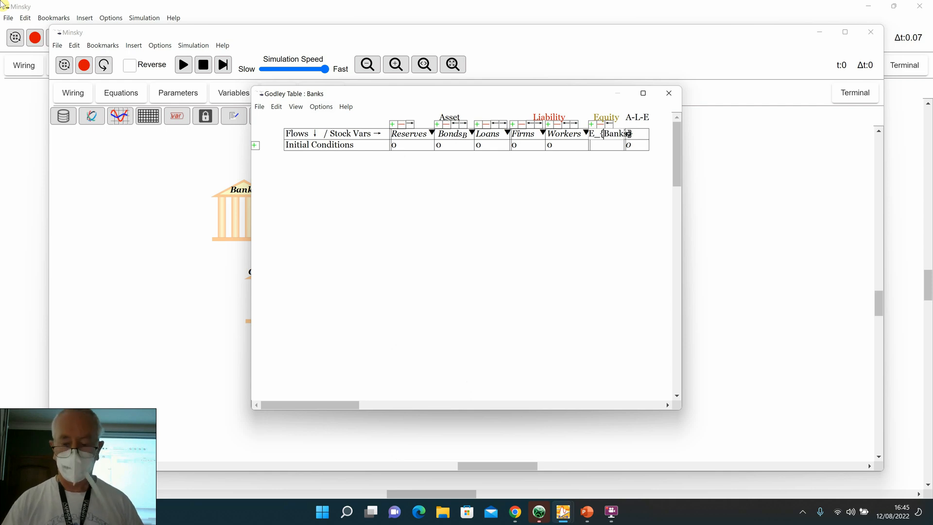
key("Return")
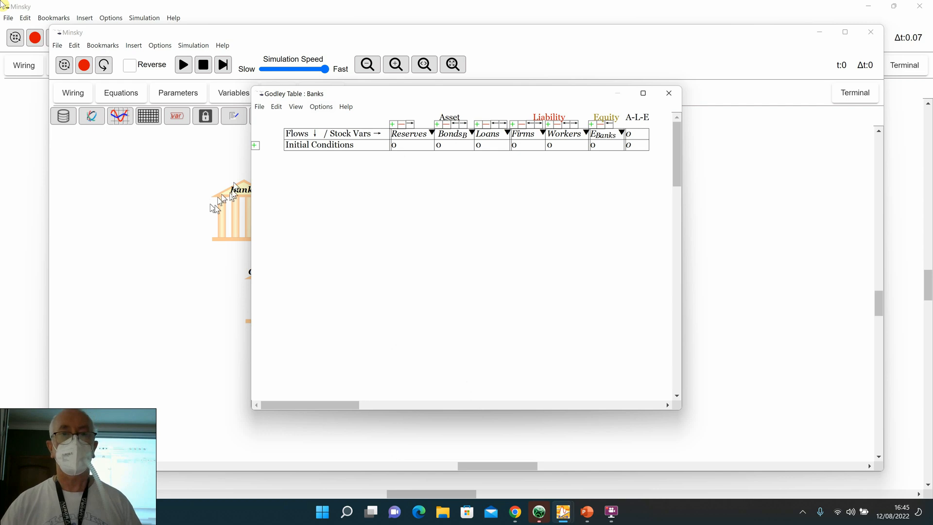
Step: Add the flow rows Taxation and Spending below the initial conditions
left_click(254, 145)
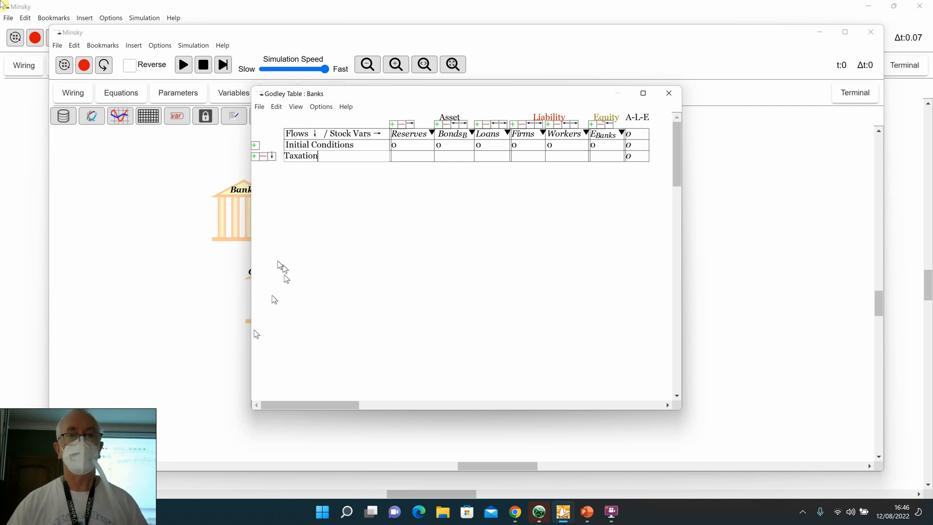
left_click(253, 156)
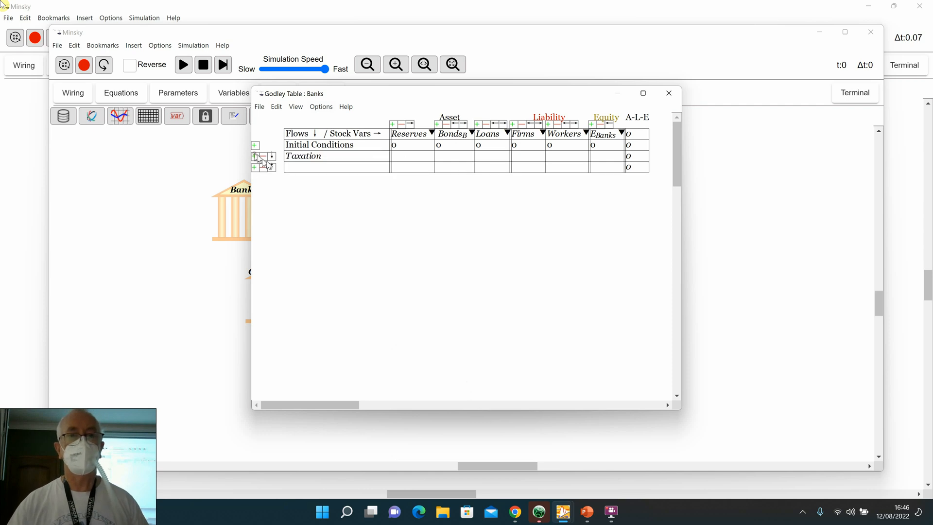
left_click(290, 170)
type("Spendinh")
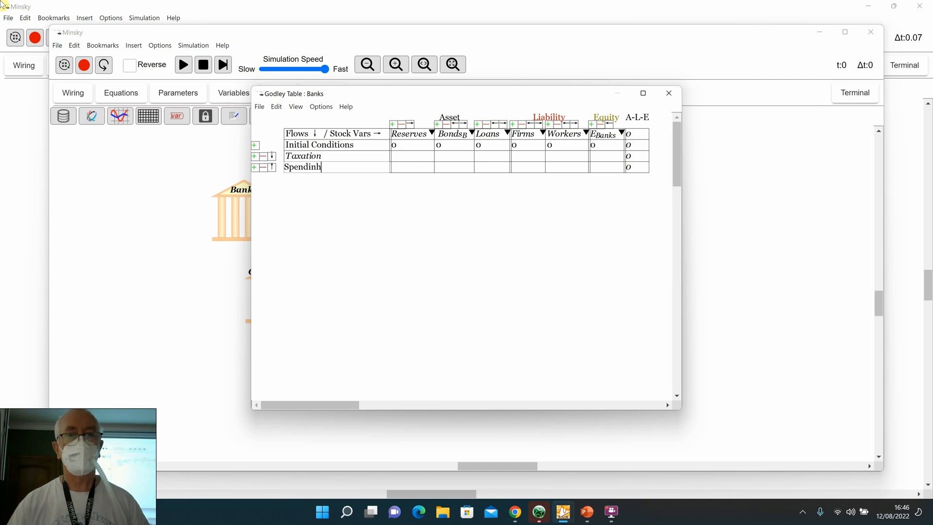
Step: Add the flow rows Bond sales and Interest Bonds Banks below Spending
left_click(254, 167)
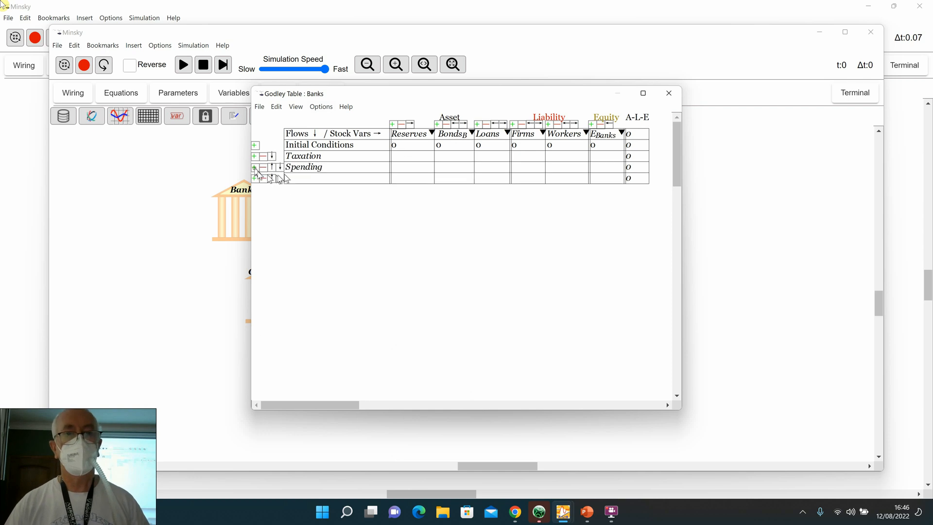
left_click(302, 178)
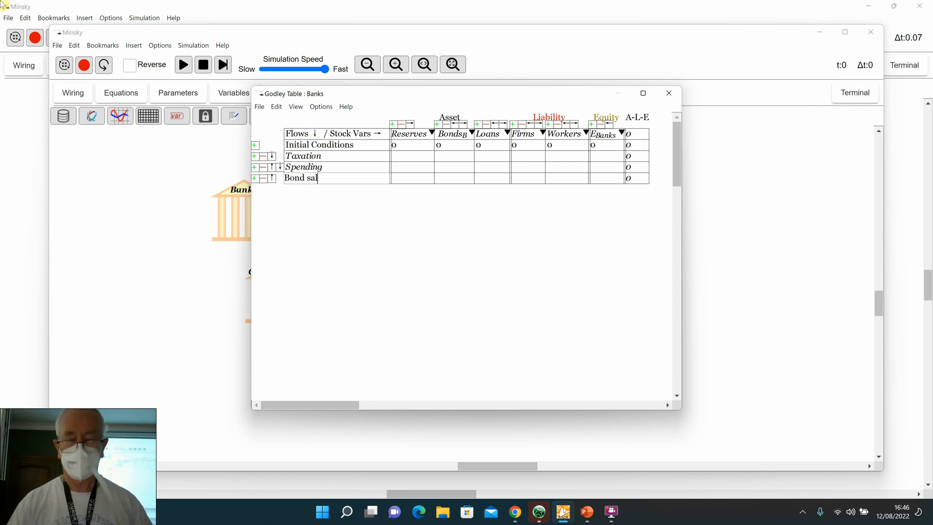
left_click(254, 179)
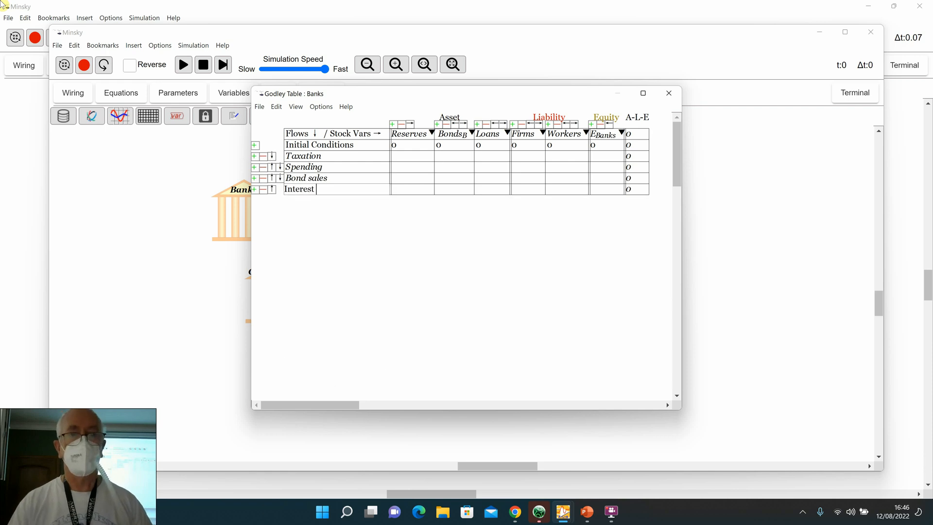
type("nds Banks")
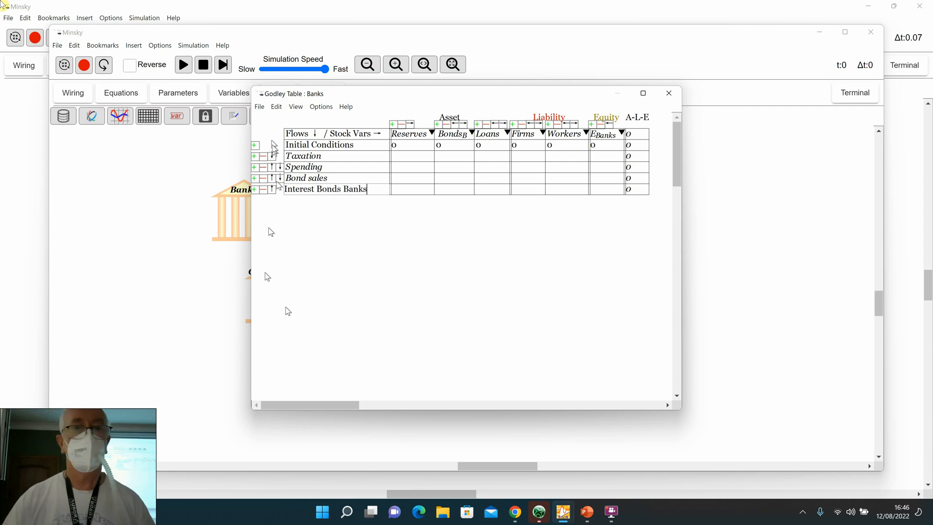
Step: Add the flow rows Bank Bond Sales and Interest Bonds NBFIs below Interest Bonds Banks
left_click(255, 190)
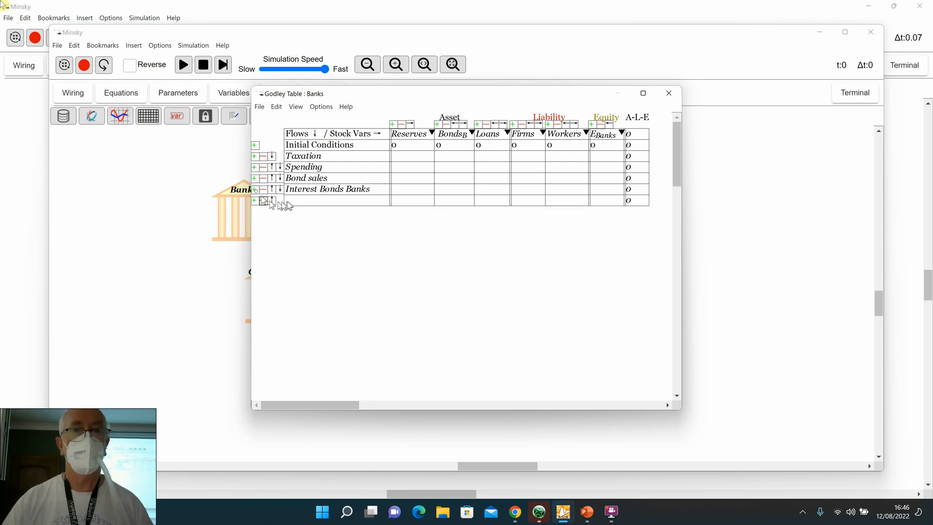
left_click(298, 201)
type("Bank Bond Sales")
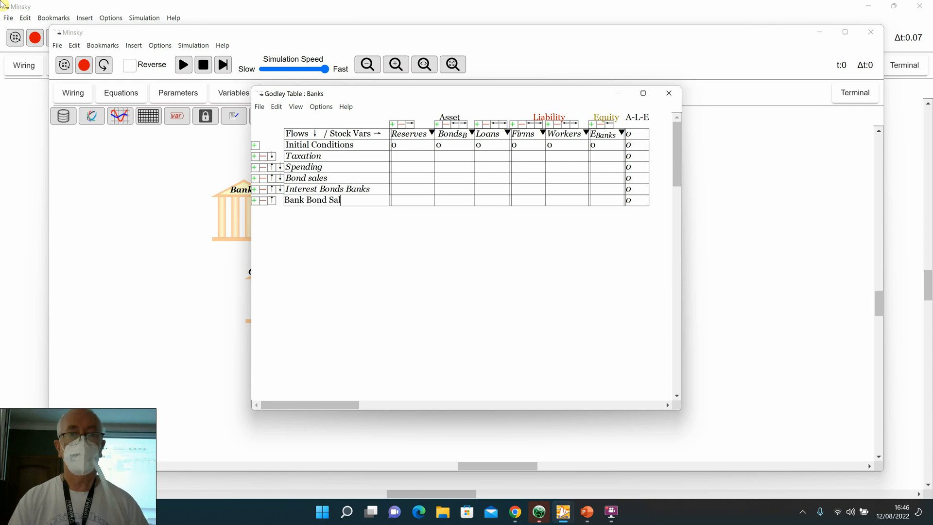
left_click(254, 200)
left_click(290, 213)
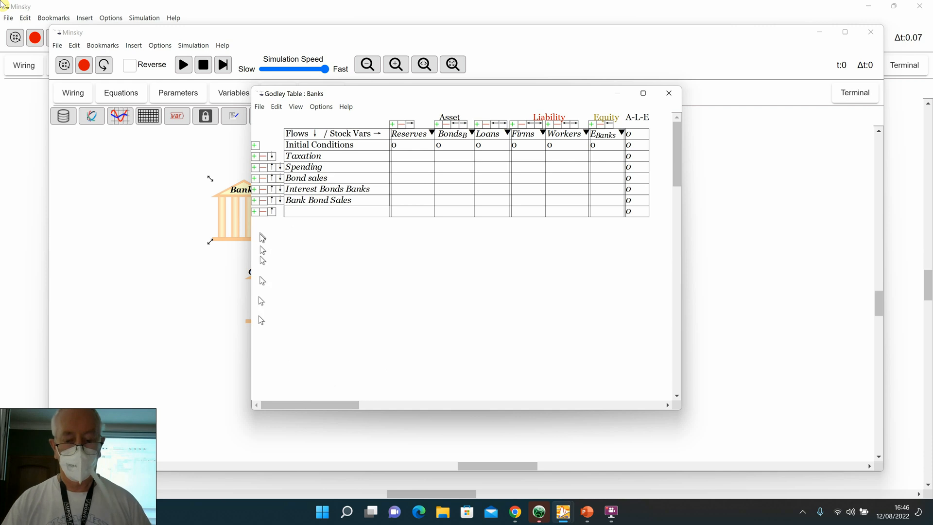
type("Interest Bonds NBFIs")
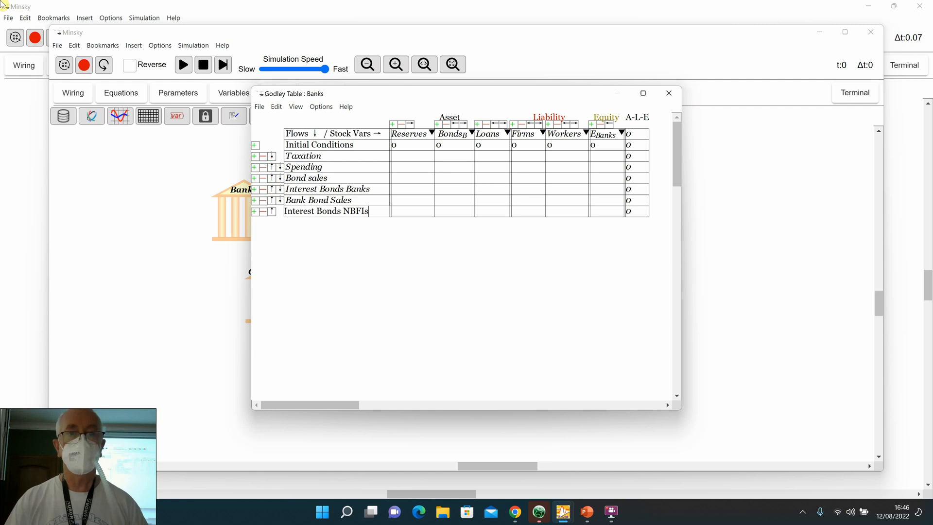
Step: Add a Wages flow row below Interest Bonds NBFIs
left_click(254, 212)
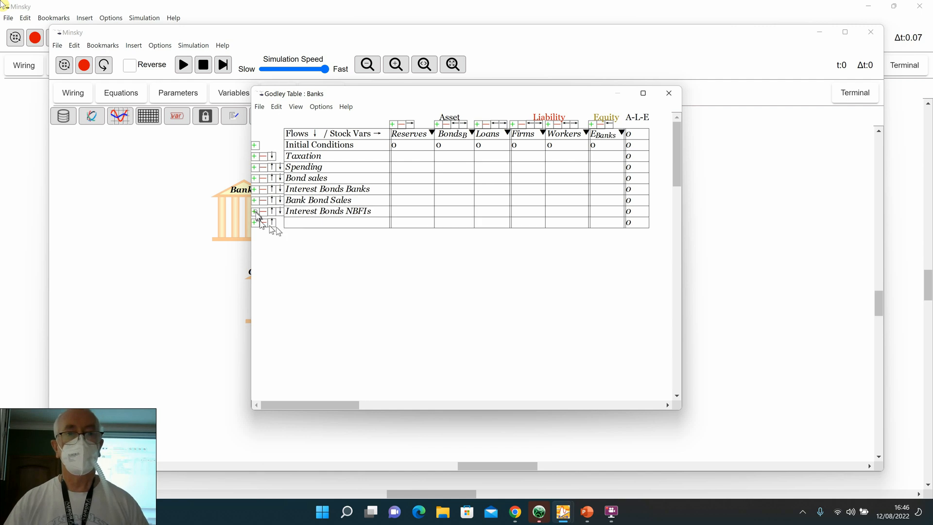
left_click(296, 225)
type("Wages")
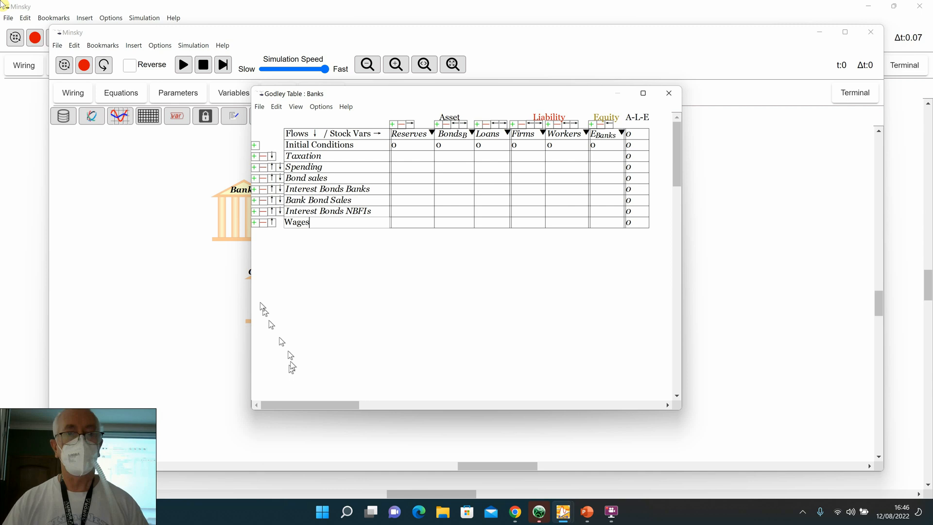
Step: Add the flow rows Cons by workers and Bank purchases below Wages
left_click(254, 222)
left_click(292, 234)
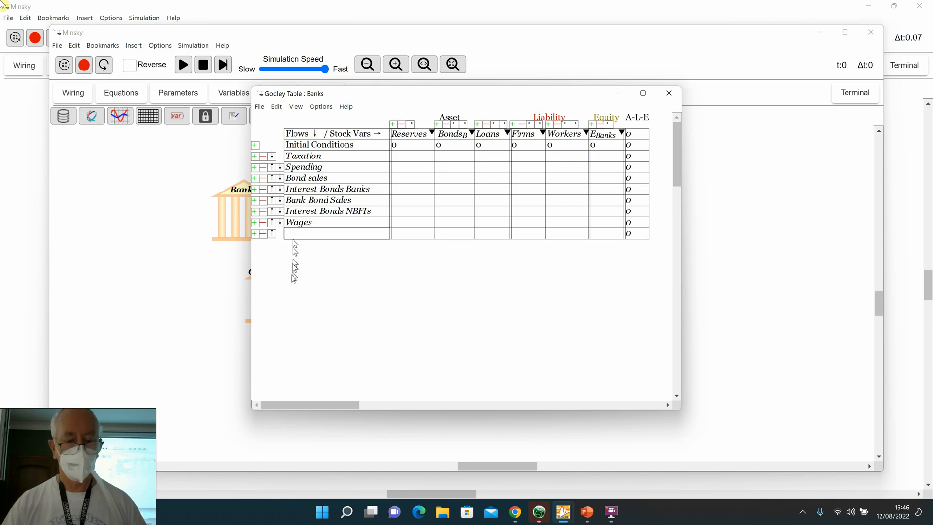
type("Cos")
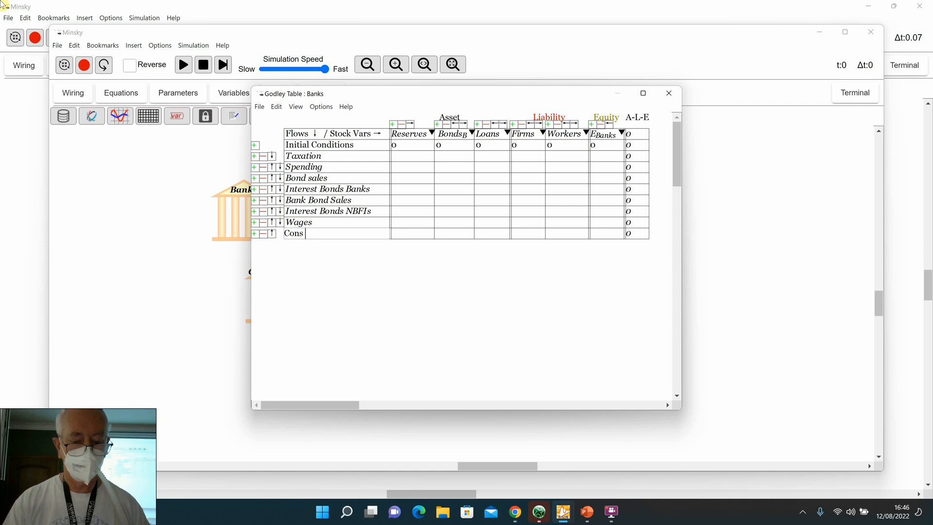
type("s by workers")
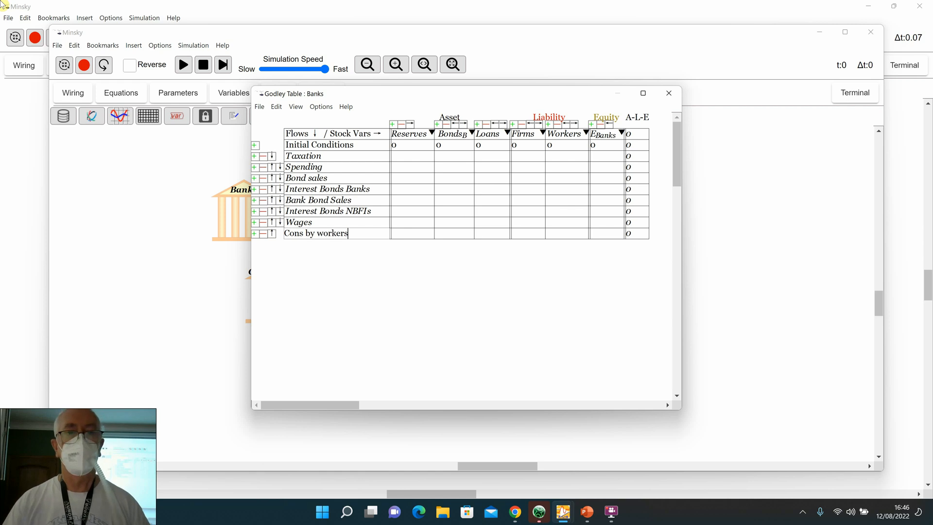
left_click(254, 234)
left_click(291, 246)
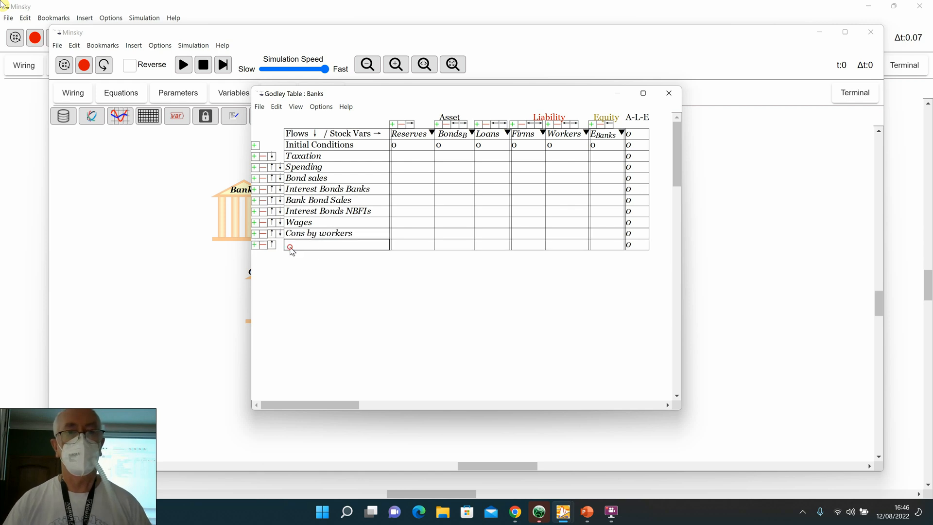
type("Bank purchases")
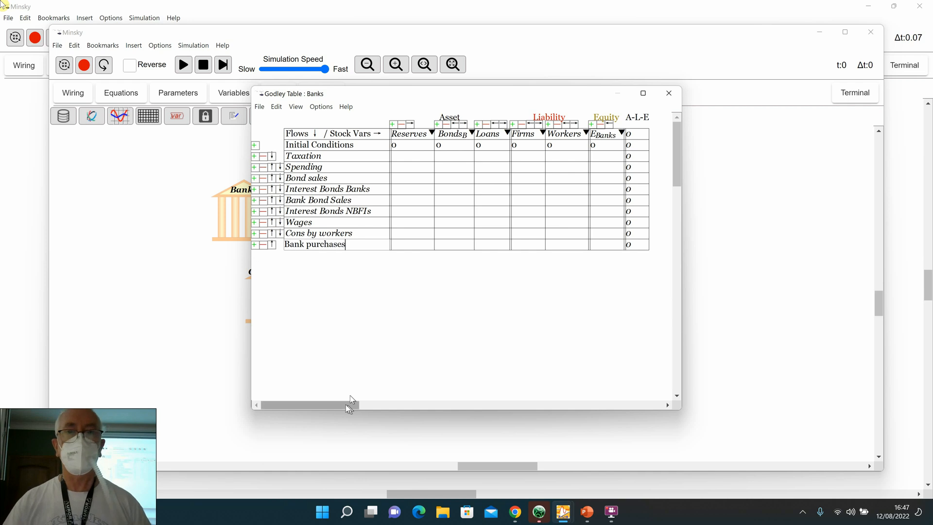
Step: Enter -Tax as the Taxation flow in the Reserves column
left_click(403, 157)
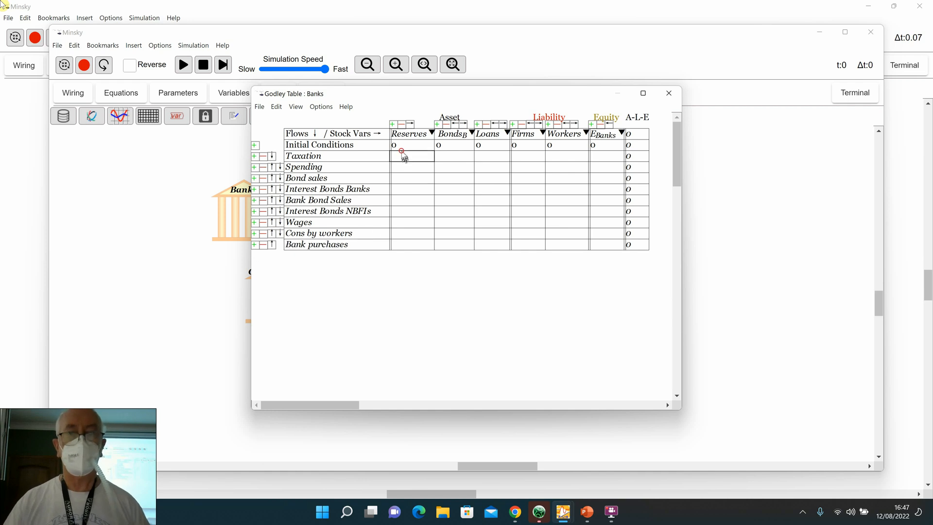
left_click(401, 158)
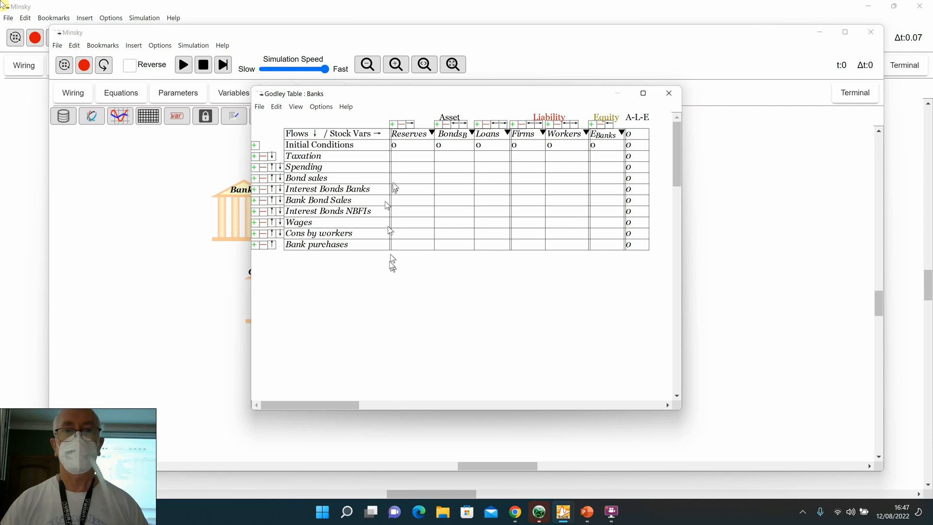
left_click(412, 144)
left_click(412, 155)
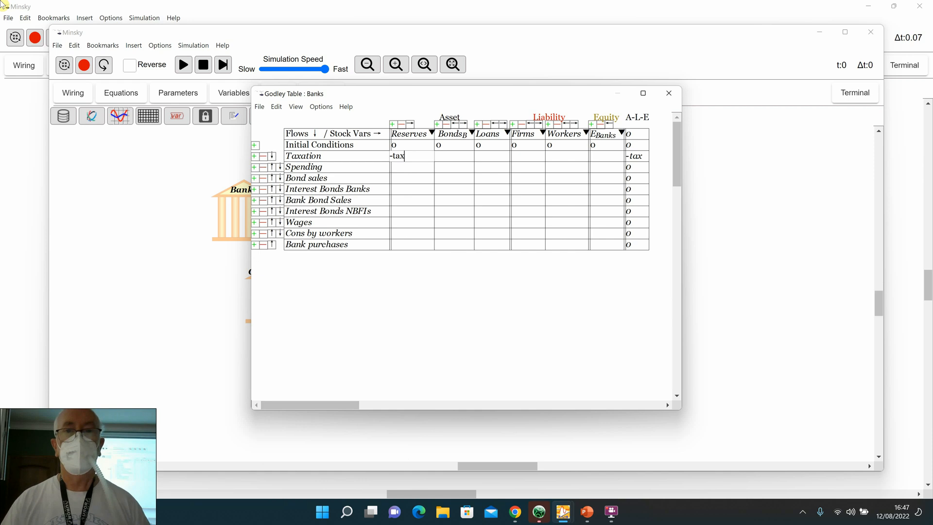
key("BackSpace")
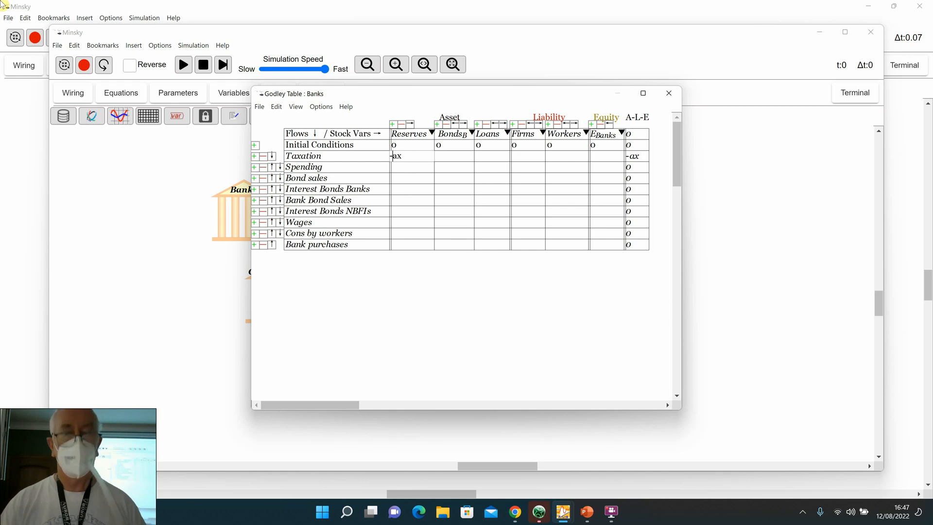
type("T")
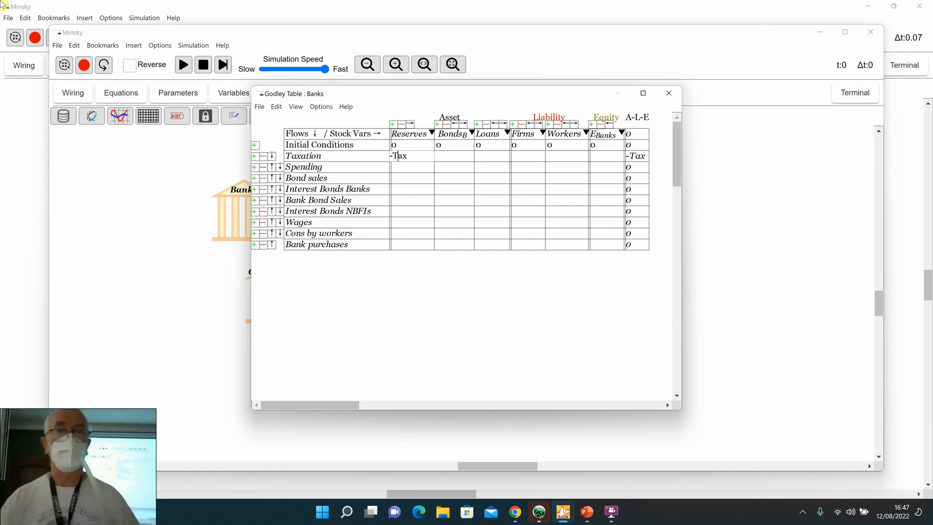
Step: Enter the Taxation flows 0.8Tax in the Firms column and 0.2Tax in the Workers column
left_click(515, 160)
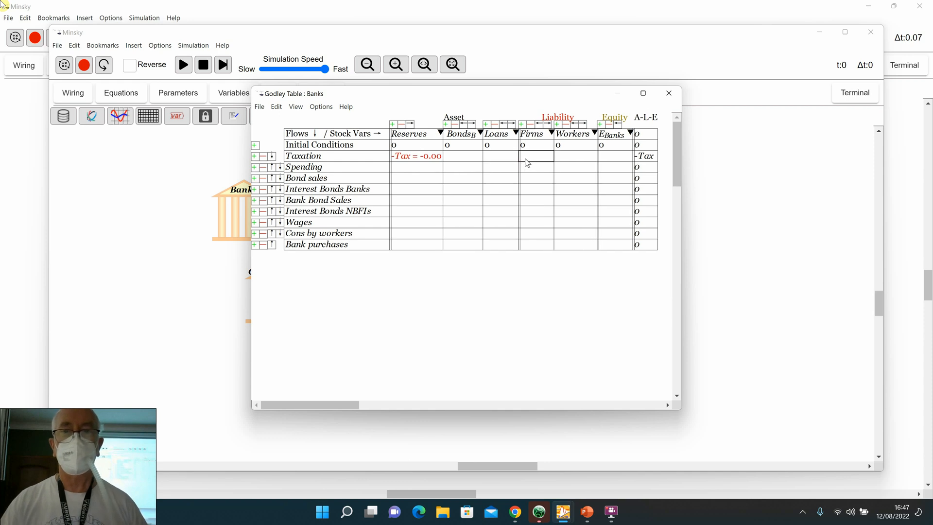
left_click(527, 162)
type("0.")
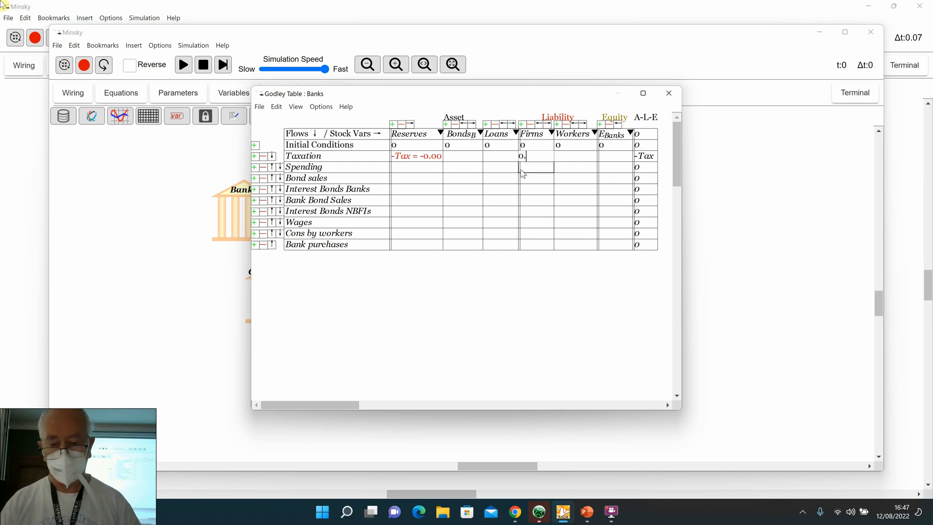
type("8T")
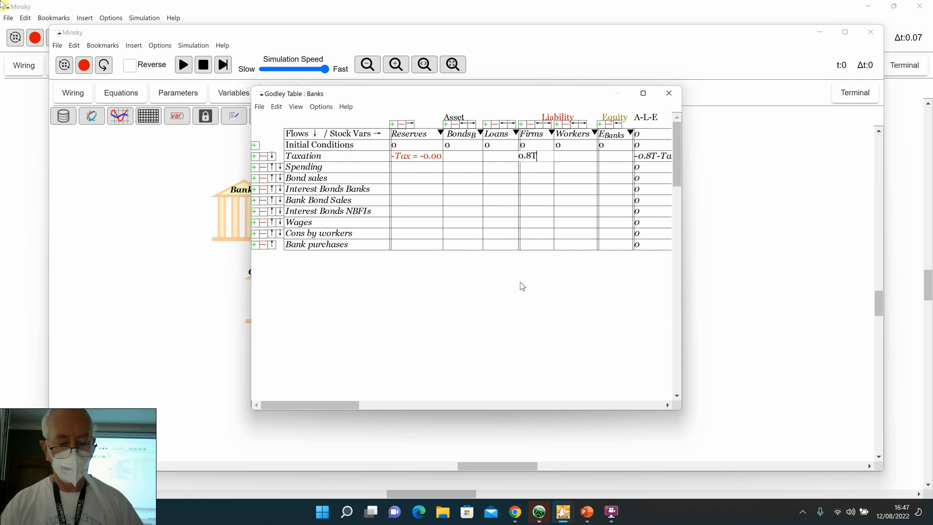
type("ax")
key("Return")
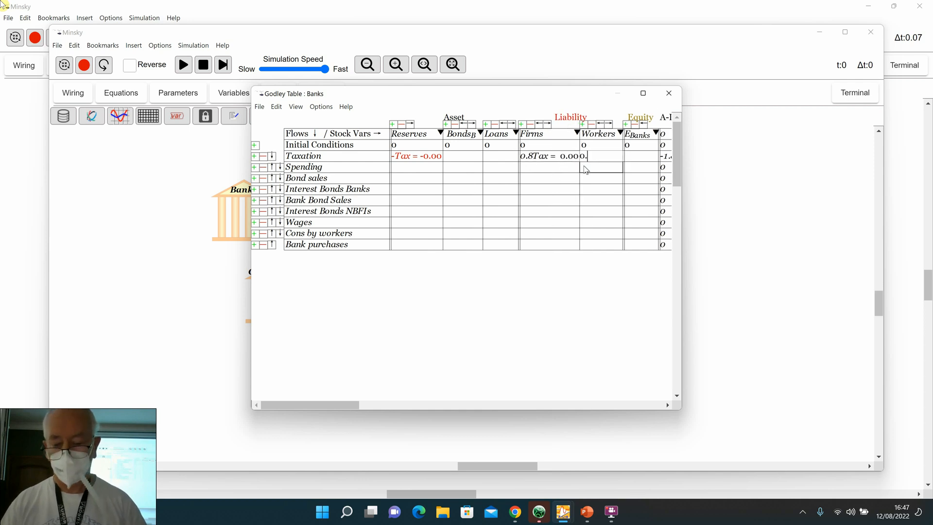
type("0.2Ta")
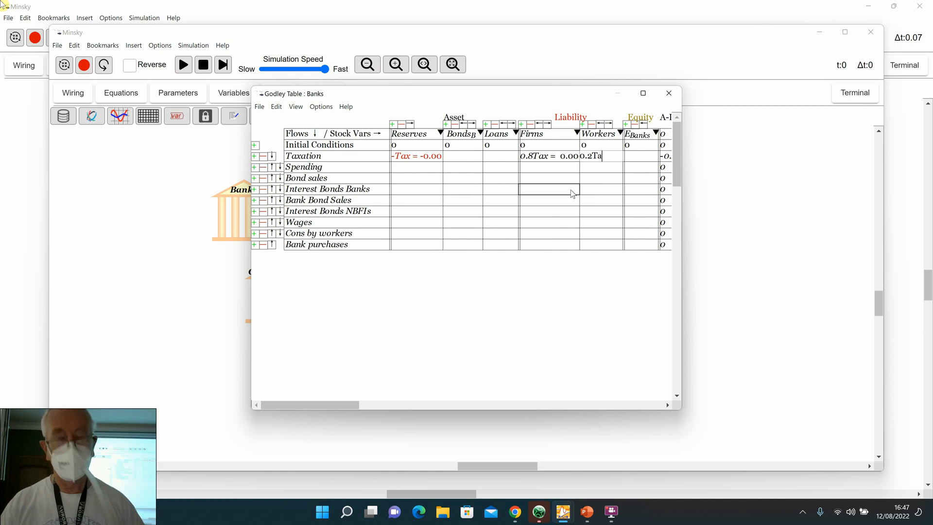
type("x")
key("Return")
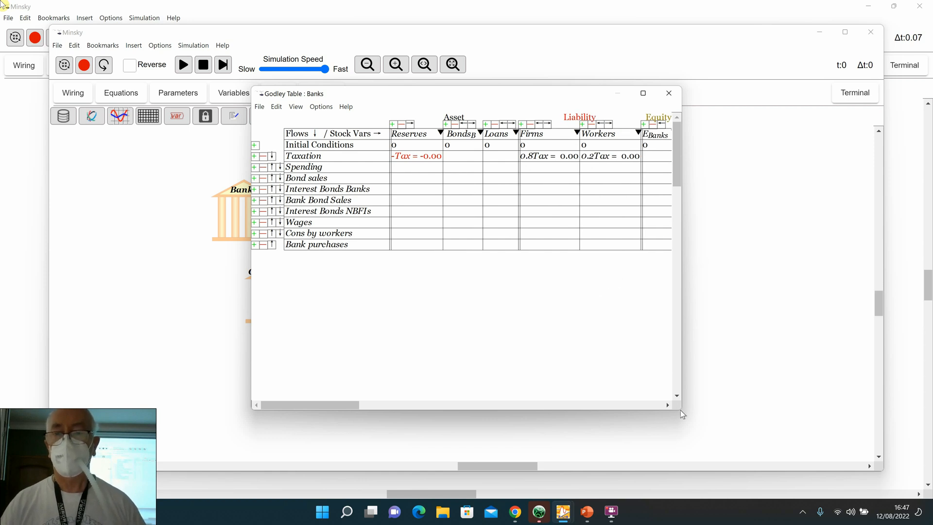
Step: Enter Spend as the Spending flow in both the Reserves and Workers columns
left_click_drag(680, 410, 764, 412)
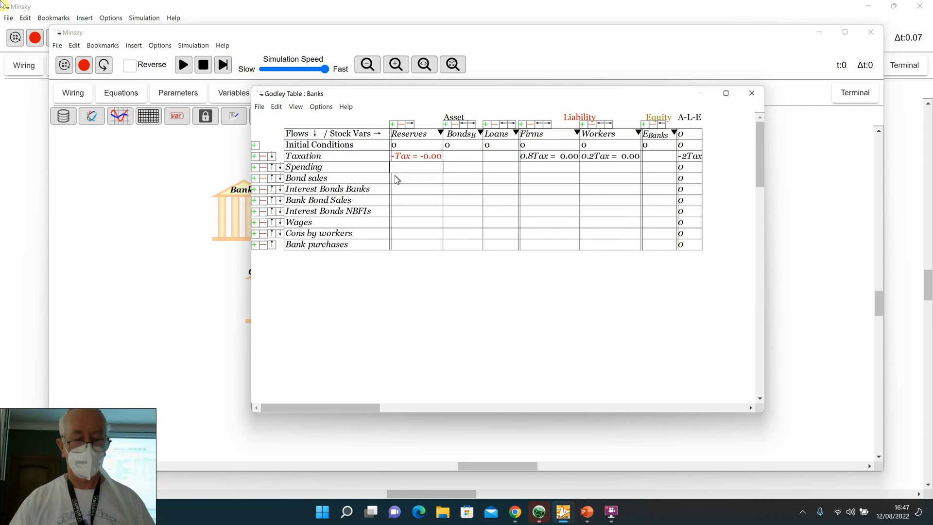
type("Sopend")
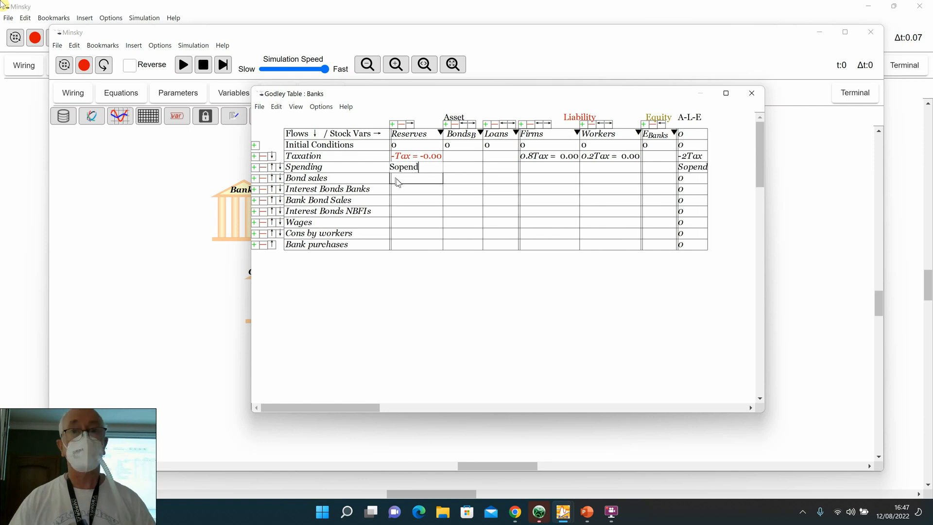
key("Left")
key("Left")
key("Left")
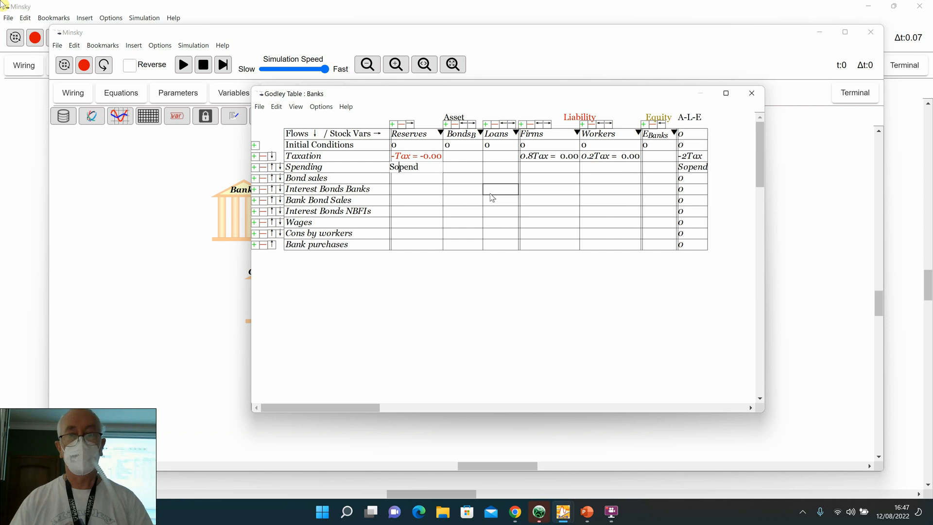
key("BackSpace")
left_click(589, 170)
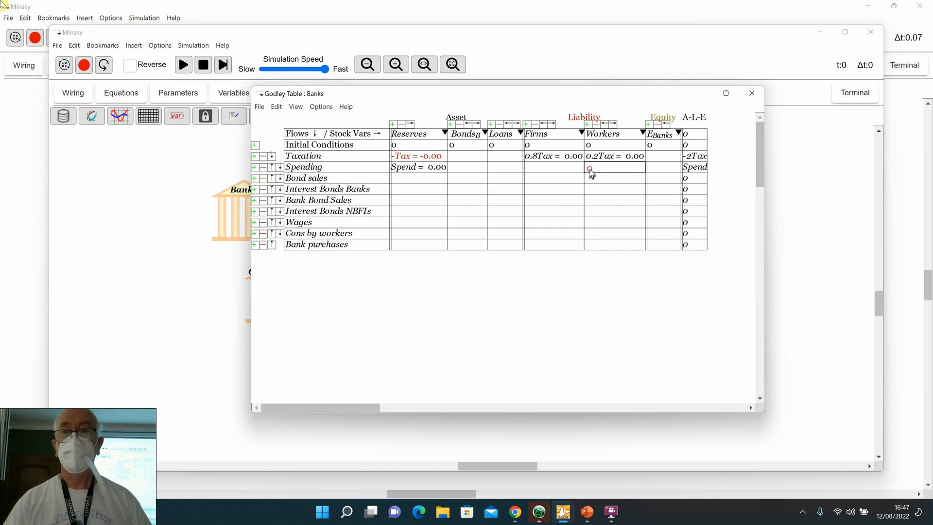
type("Spend")
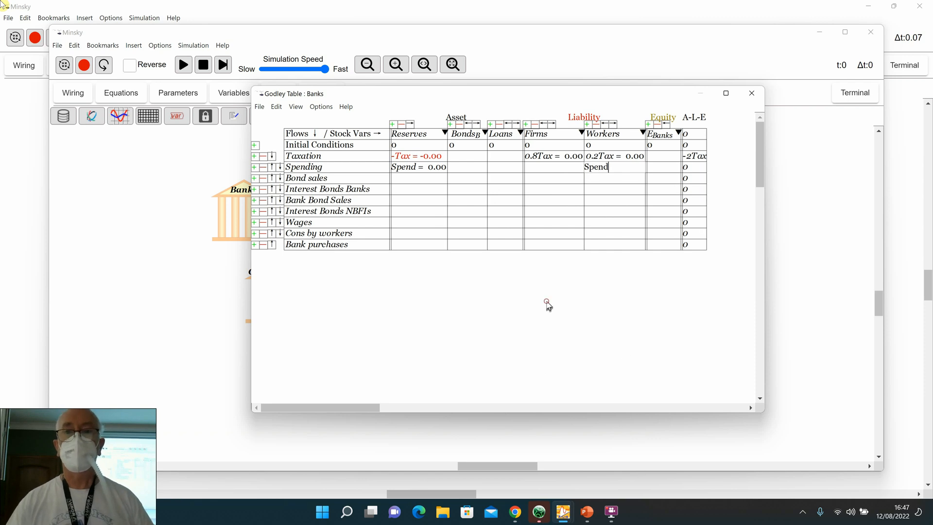
left_click(546, 304)
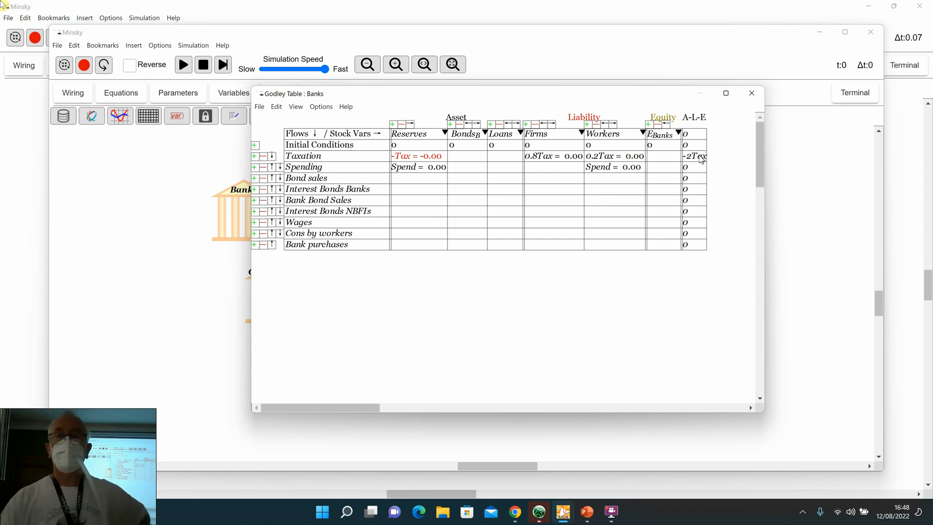
Step: Make the Taxation flows negative, with -0.8Tax for Firms and -0.2Tax for Workers
left_click(528, 157)
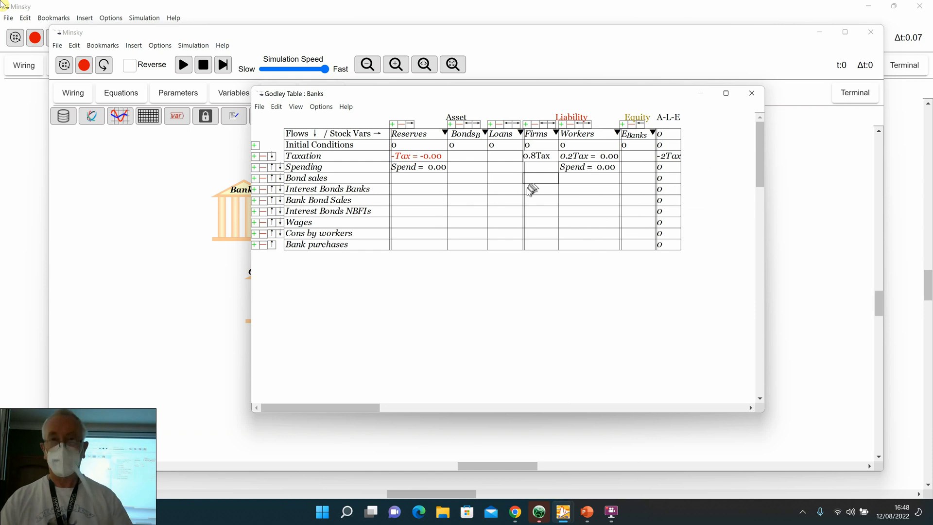
key("Home")
type("-")
key("Return")
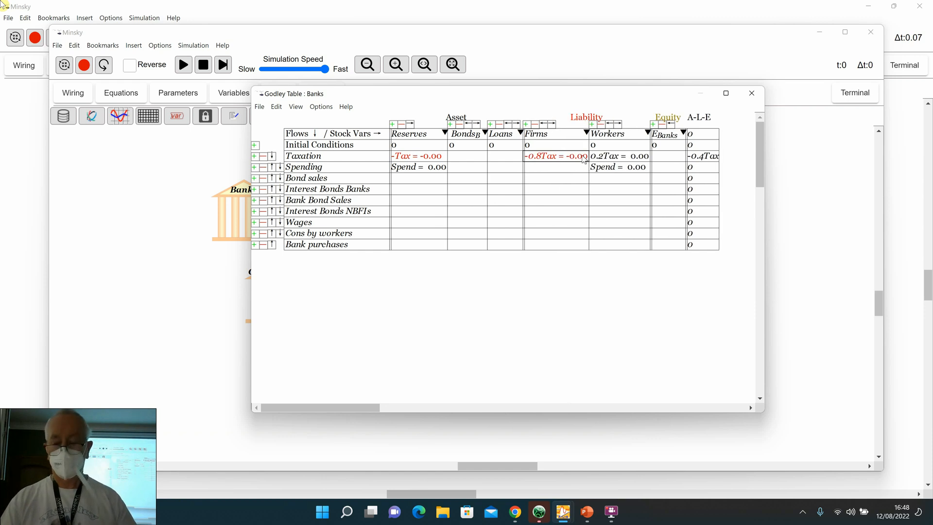
left_click(590, 157)
key("Home")
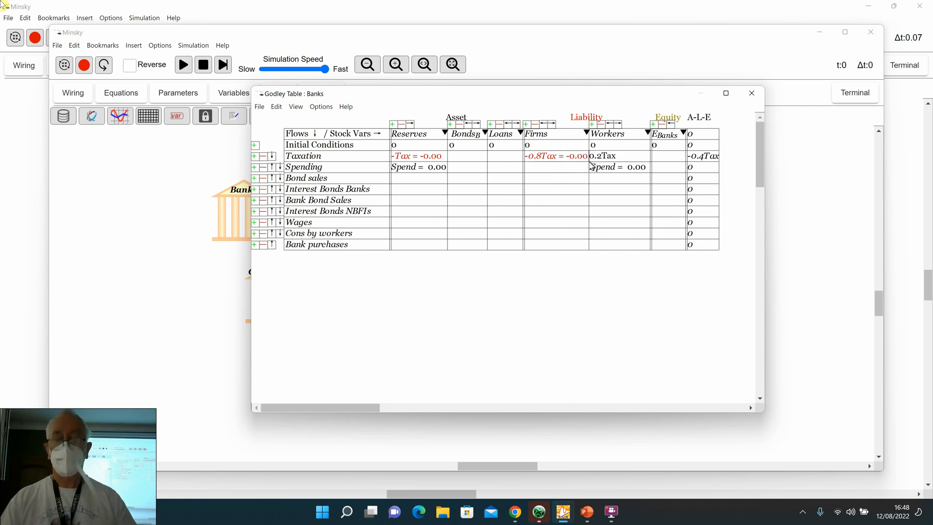
type("-")
key("Return")
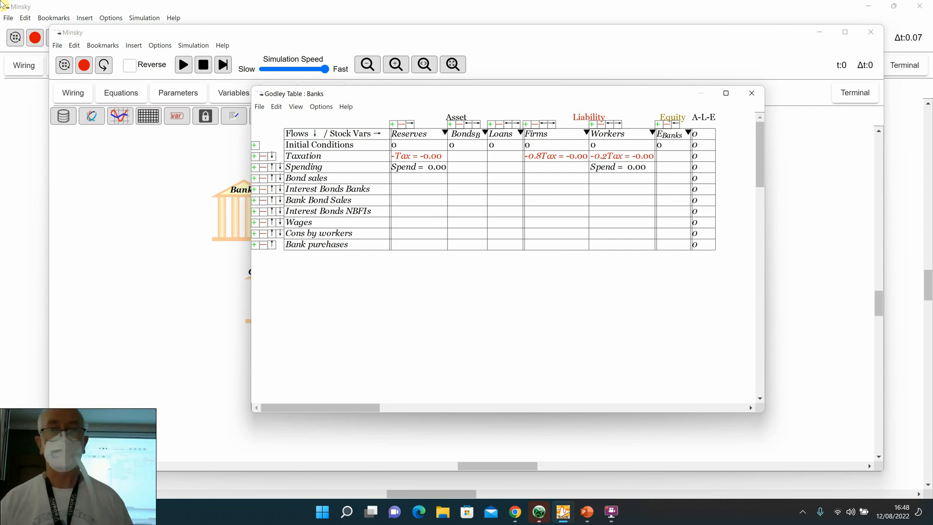
Step: Enter the Bond sales flows -Treasuries in the Reserves column and Treasuries in the banks' bonds column
left_click(403, 180)
left_click(402, 182)
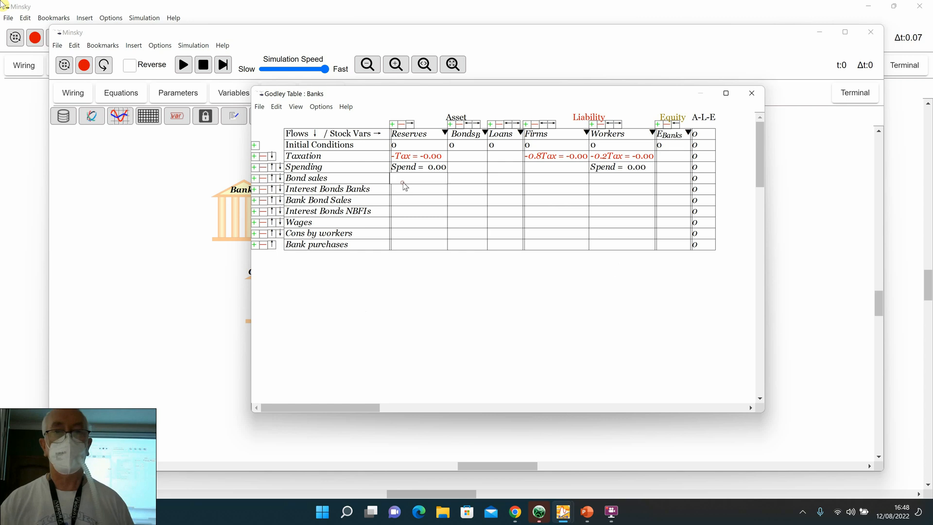
type("-Treasury")
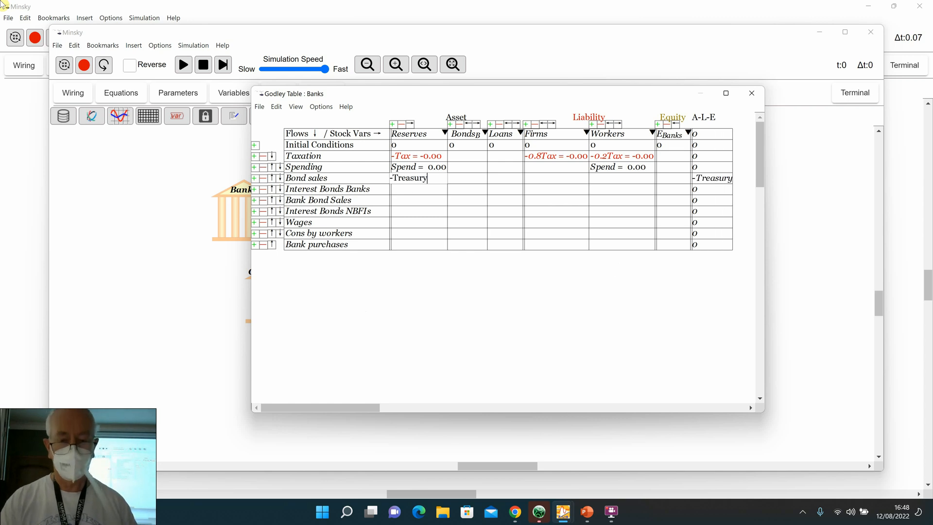
key("BackSpace")
type("ies")
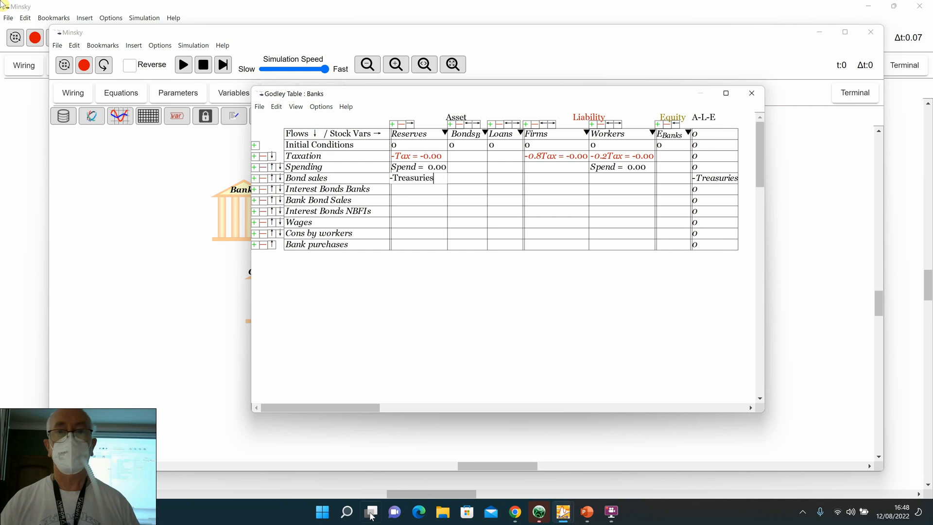
left_click(464, 180)
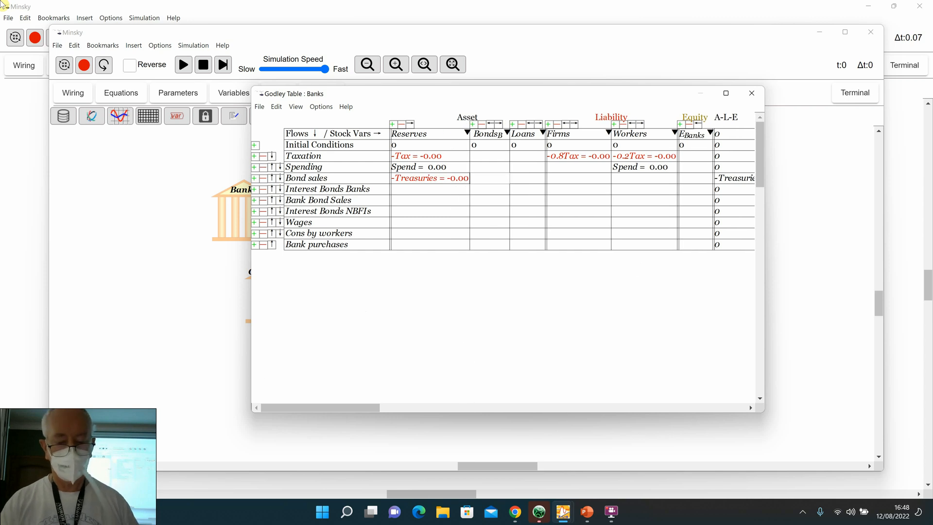
type("Treasuries")
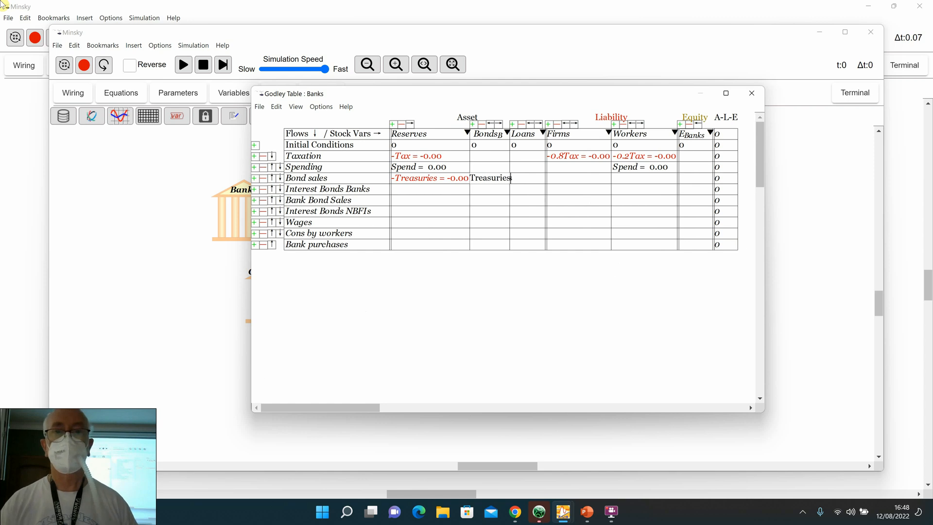
Step: Enter Int_B^B as the Interest Bonds Banks flow in the Reserves column
left_click(411, 189)
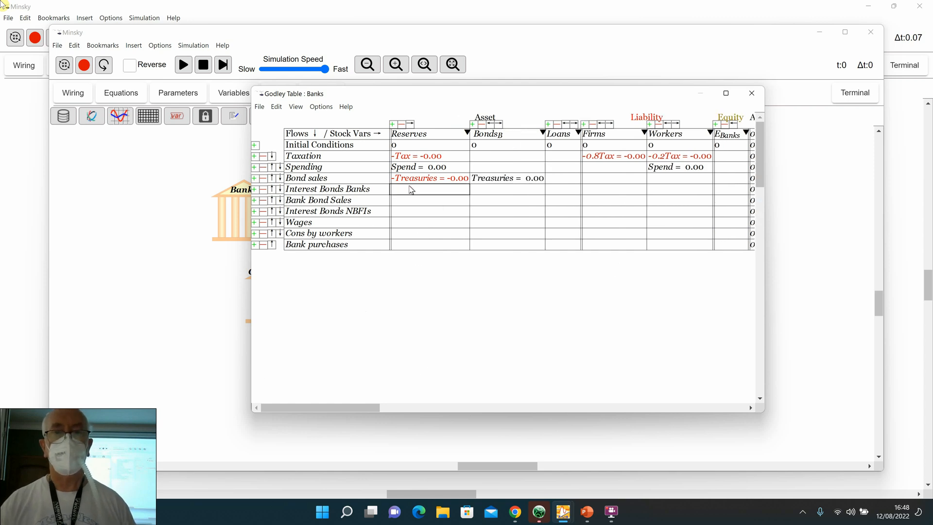
type("I")
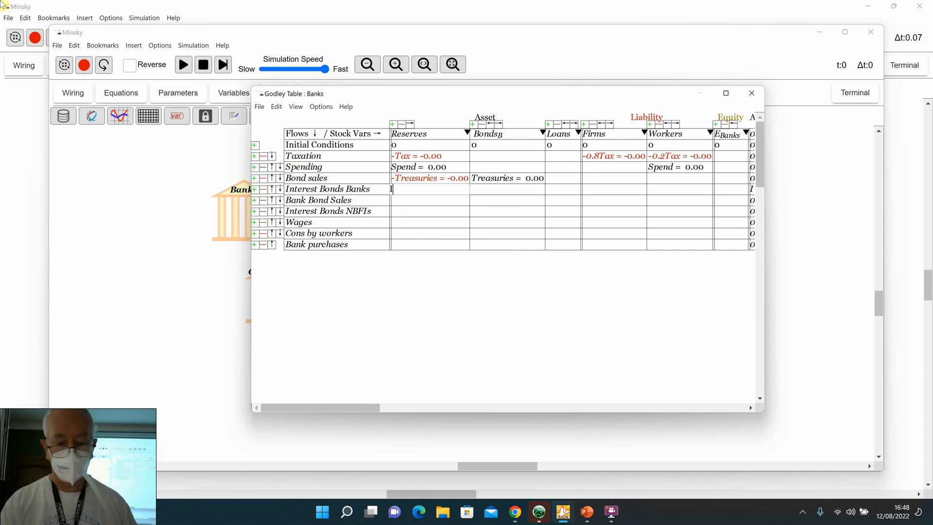
type("nt_B^B")
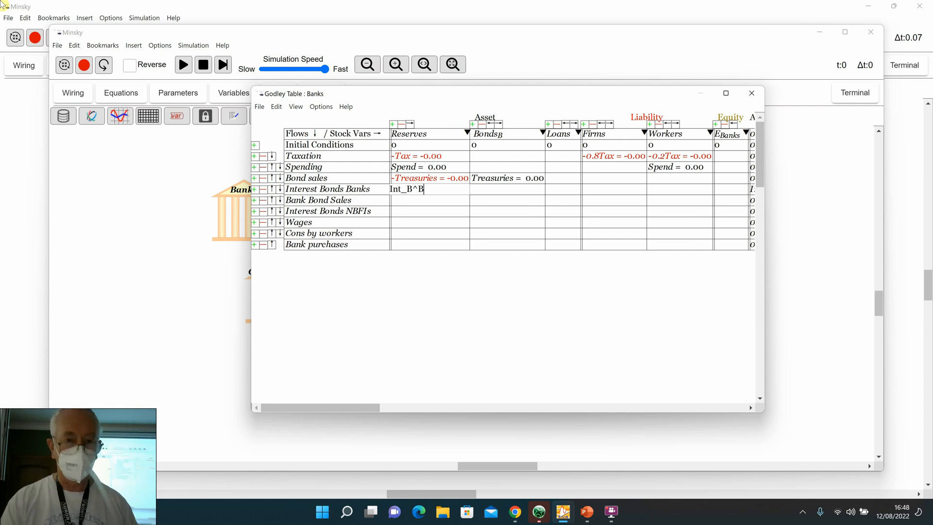
left_click(377, 390)
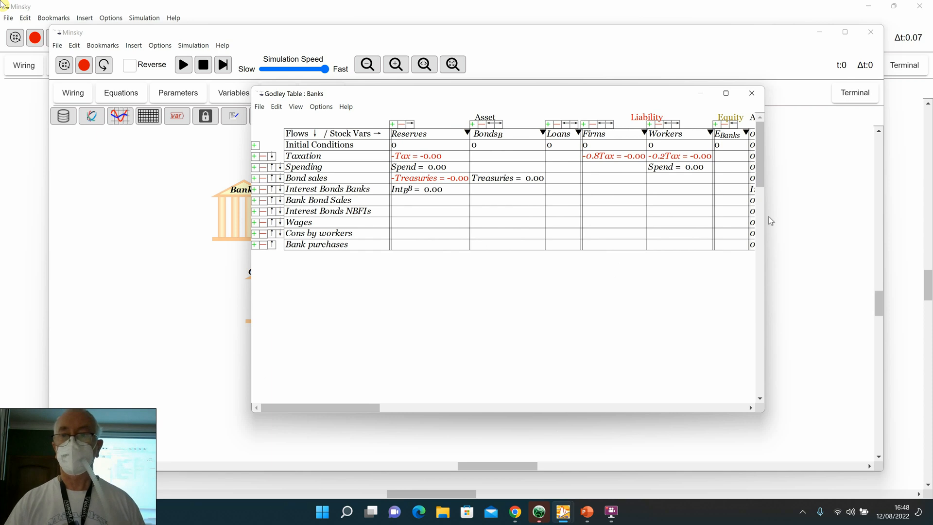
Step: Widen the Banks table window and enter Int_B^B as the Interest Bonds Banks flow in the banks' equity column
left_click_drag(766, 216, 843, 216)
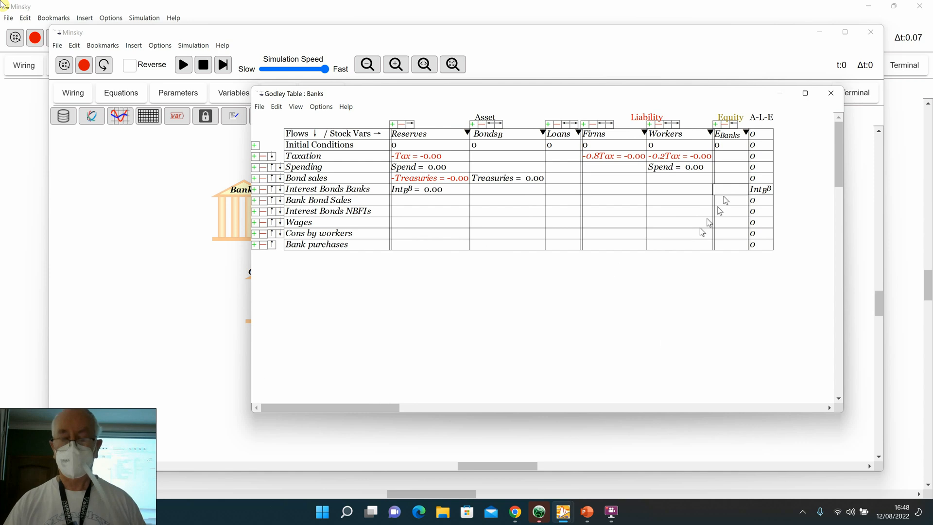
type("Int_B^B")
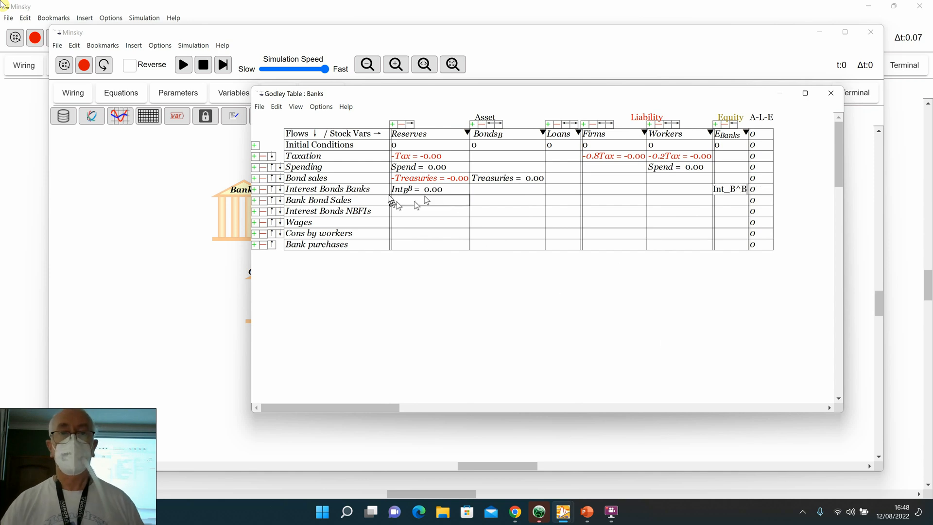
key("Return")
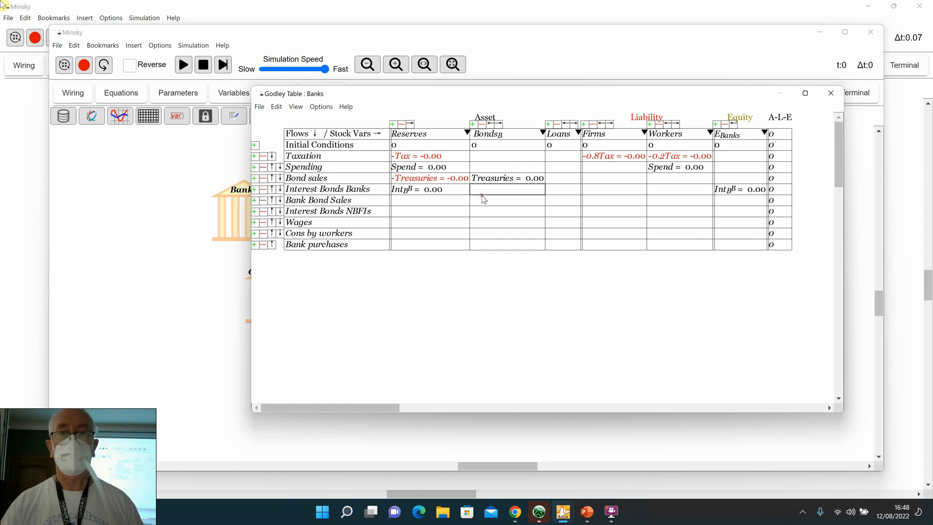
Step: Enter -Bond_B^{NBFI} as the Bank Bond Sales flow in the banks' bonds column
left_click(479, 201)
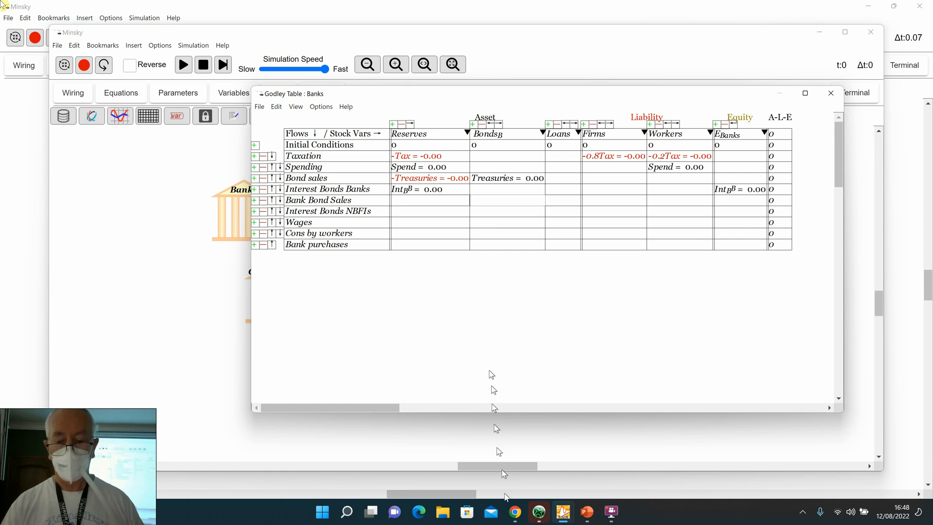
type("-Bond")
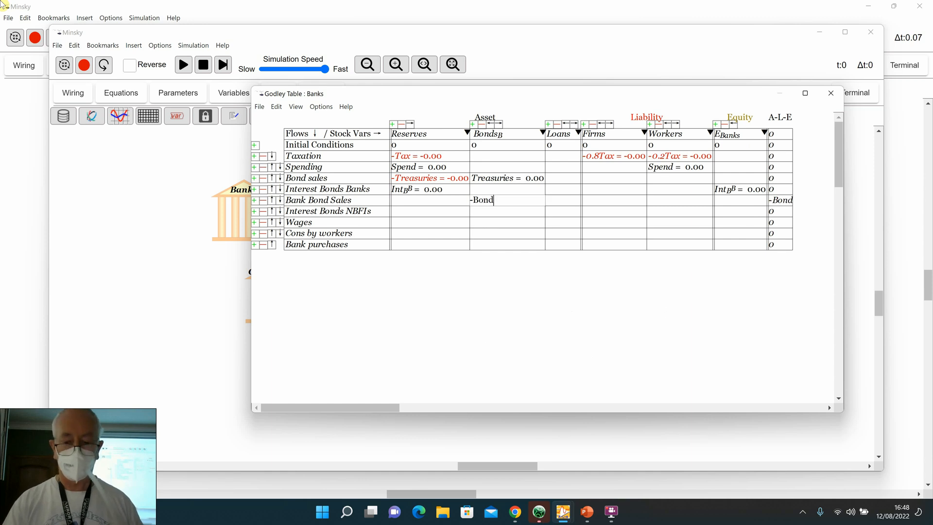
type("_B^{N")
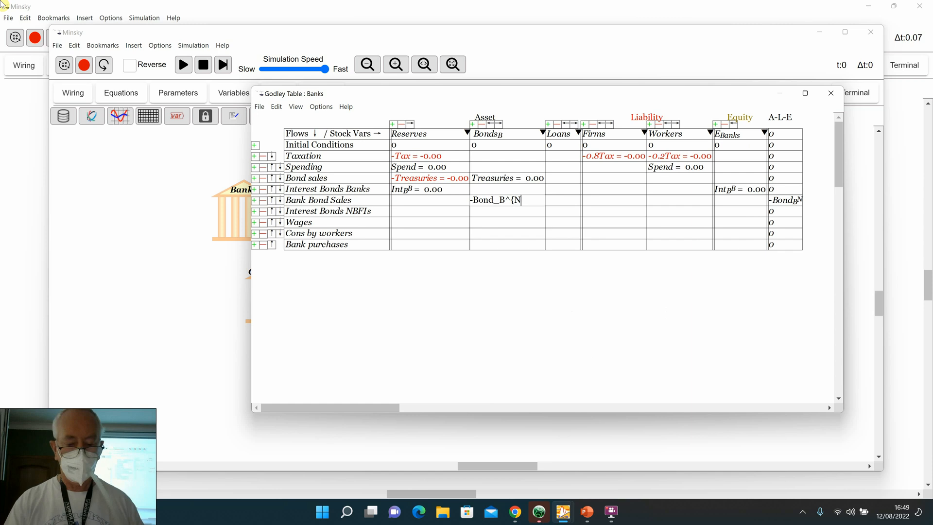
type("BFI")
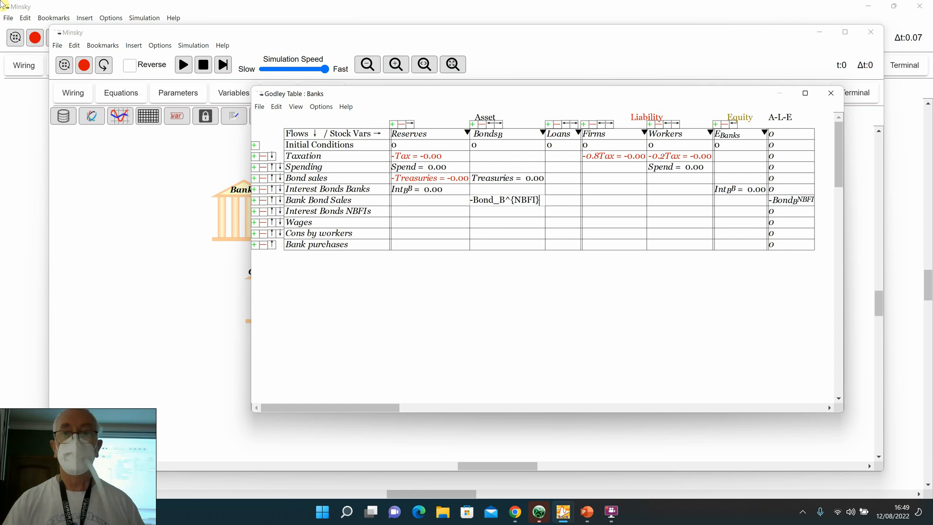
type("}")
left_click(545, 285)
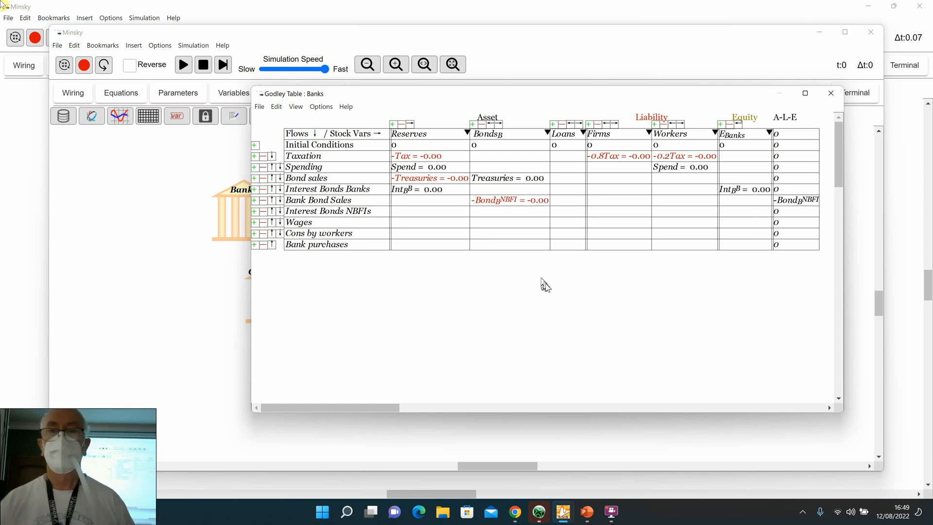
Step: Add a liability column named NBFIs after Workers and enter -Bond_B^{NBFI} as its Bank Bond Sales flow
left_click(655, 124)
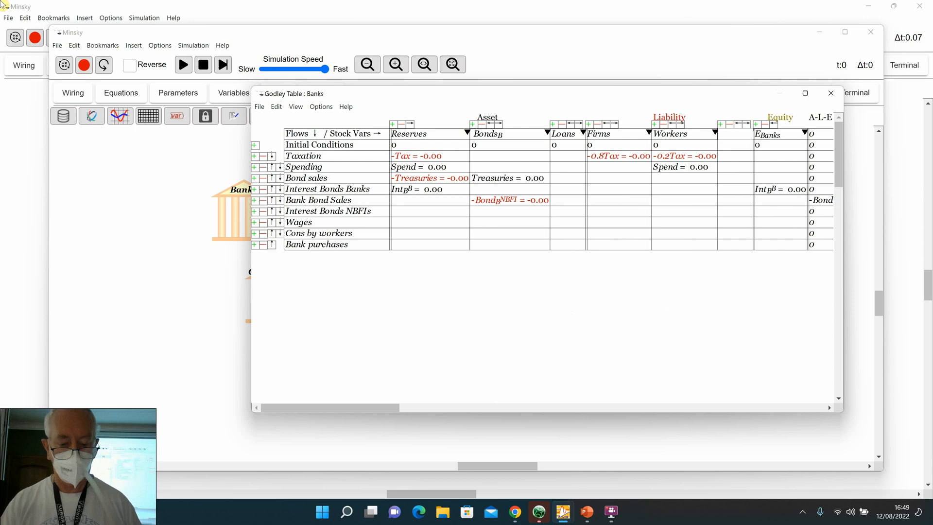
type("NBFIs")
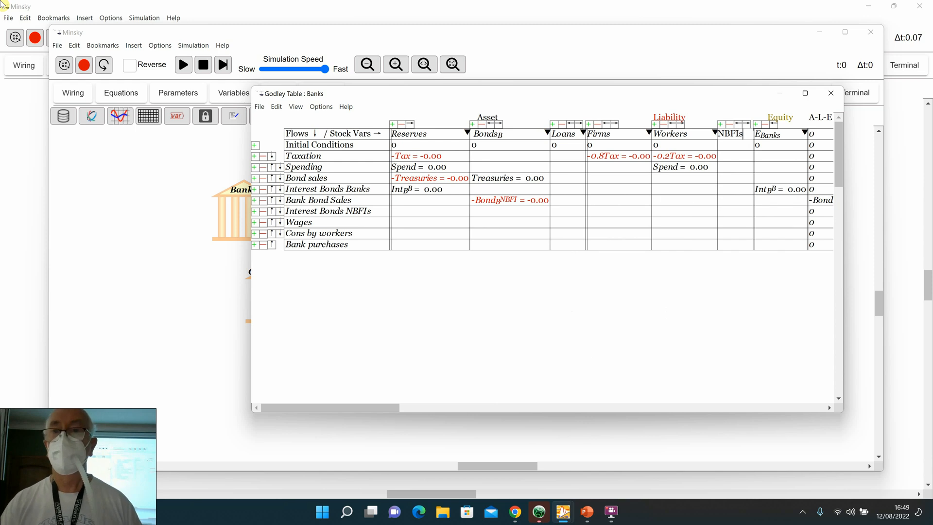
left_click(728, 202)
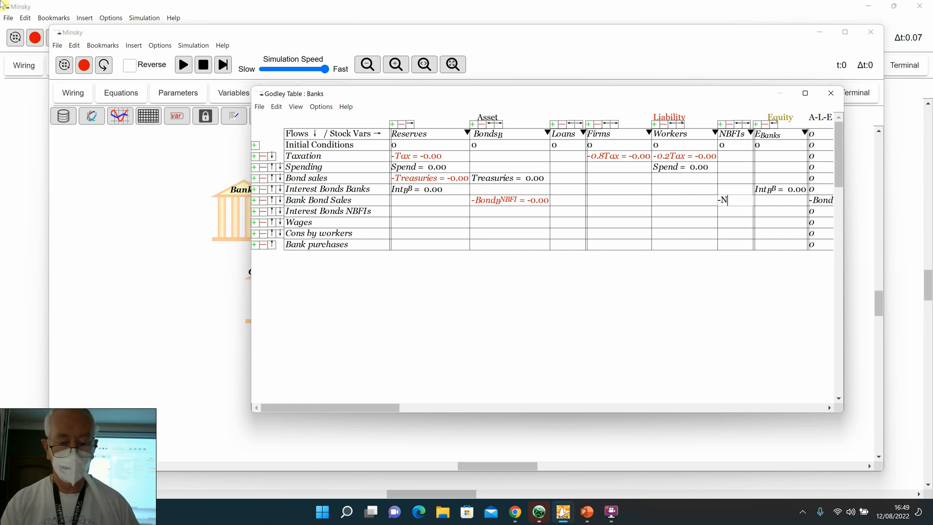
type("-Bond_")
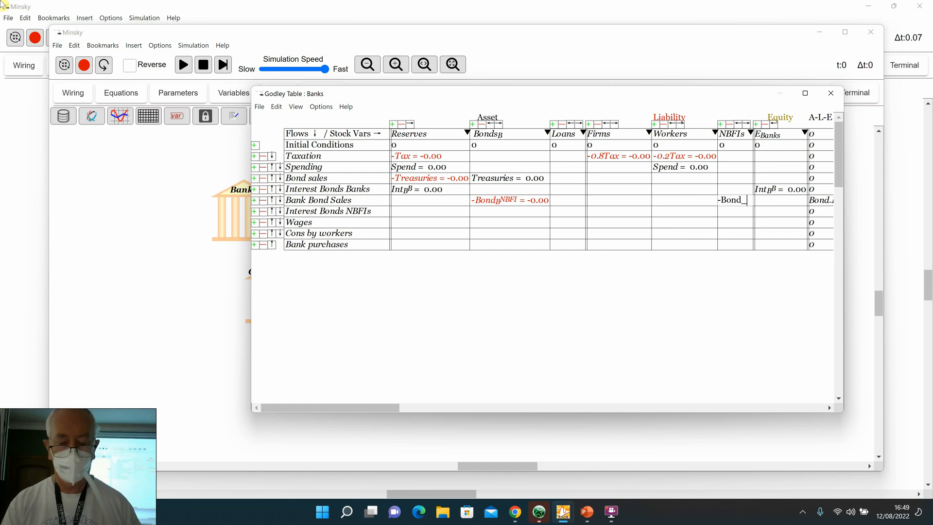
type("B^{")
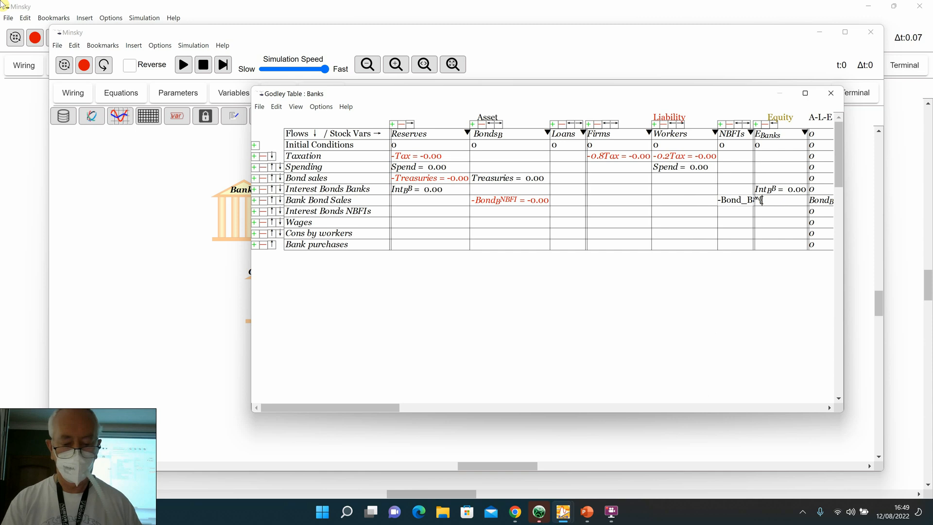
type("NBFI}")
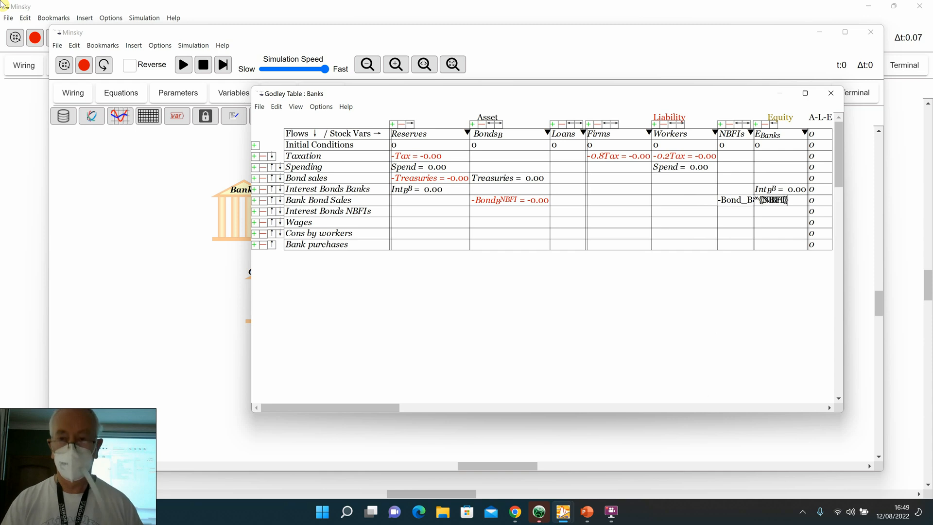
left_click(521, 265)
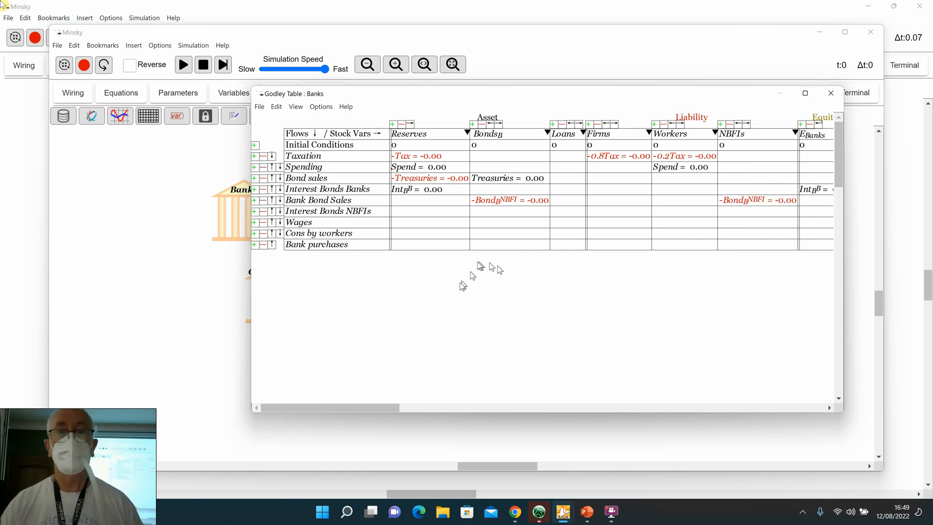
Step: Enter Int_B^{NBFI} as the Interest Bonds NBFIs flow in both the Reserves and NBFIs columns
left_click(415, 214)
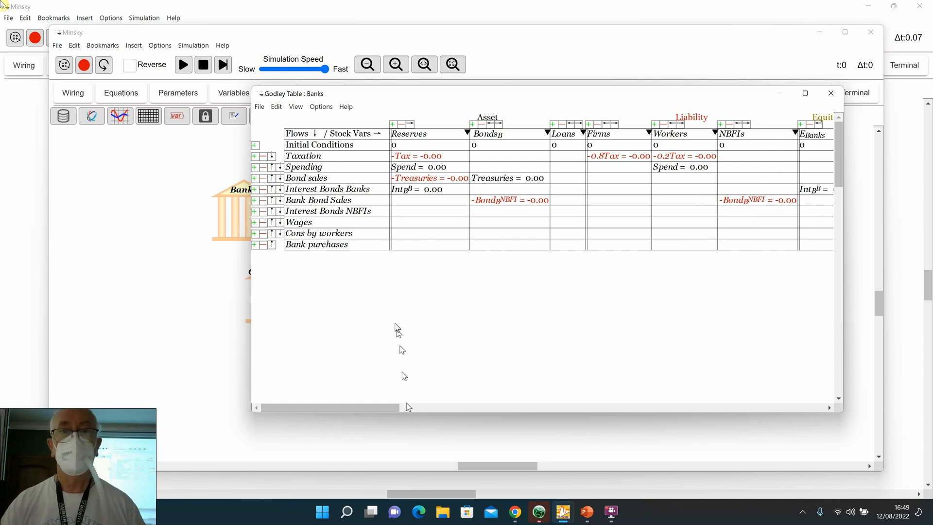
left_click(404, 244)
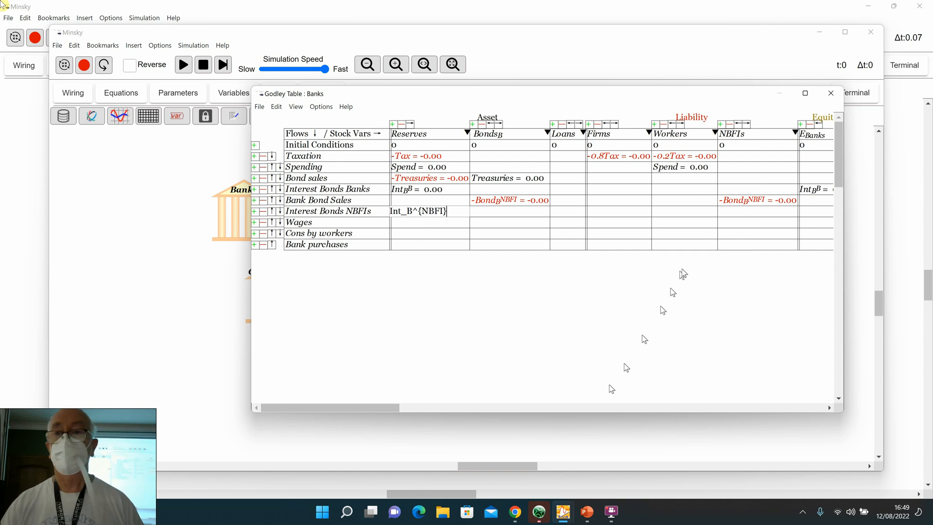
left_click(747, 213)
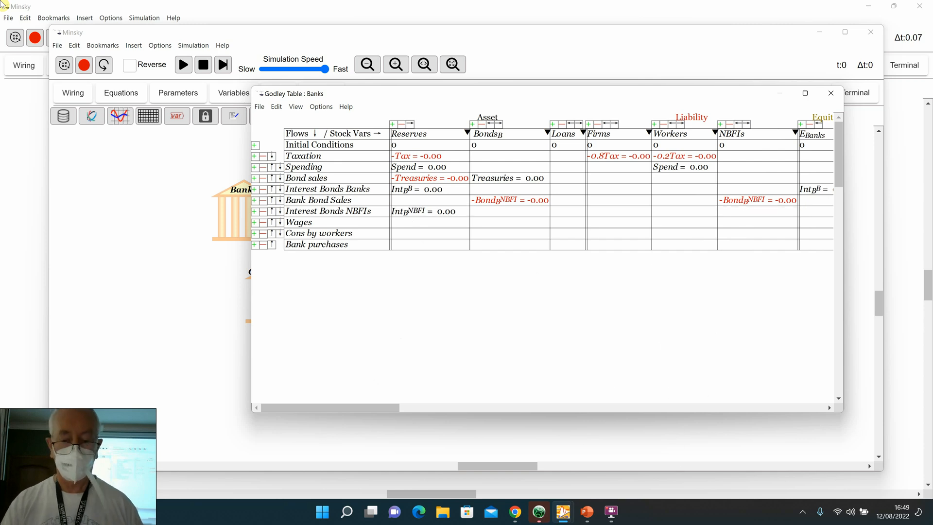
left_click(736, 213)
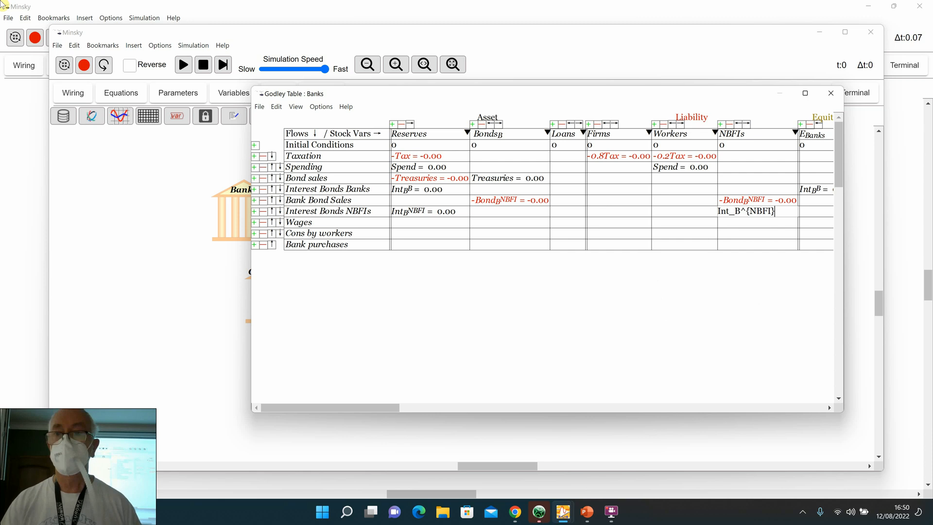
key("Return")
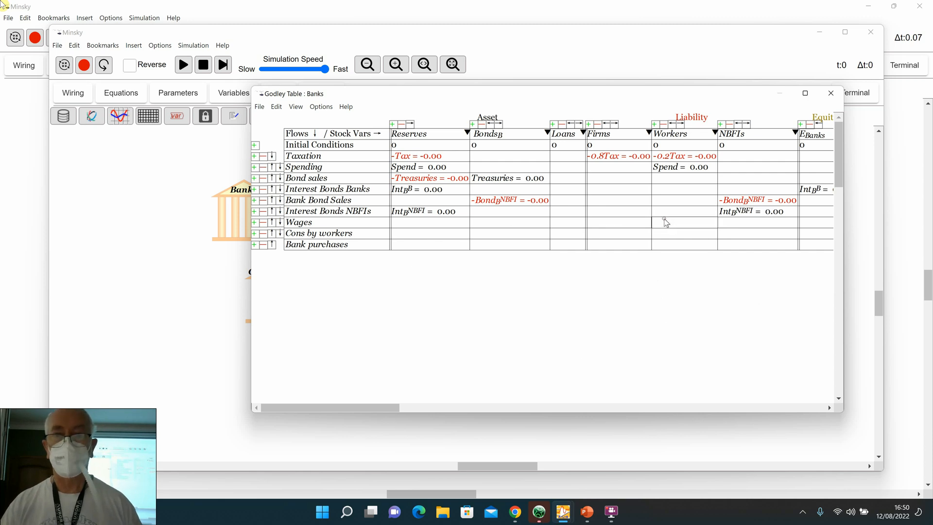
Step: Enter the Wages flows -Wages in the Workers column and Wages in the Firms column
type("-W")
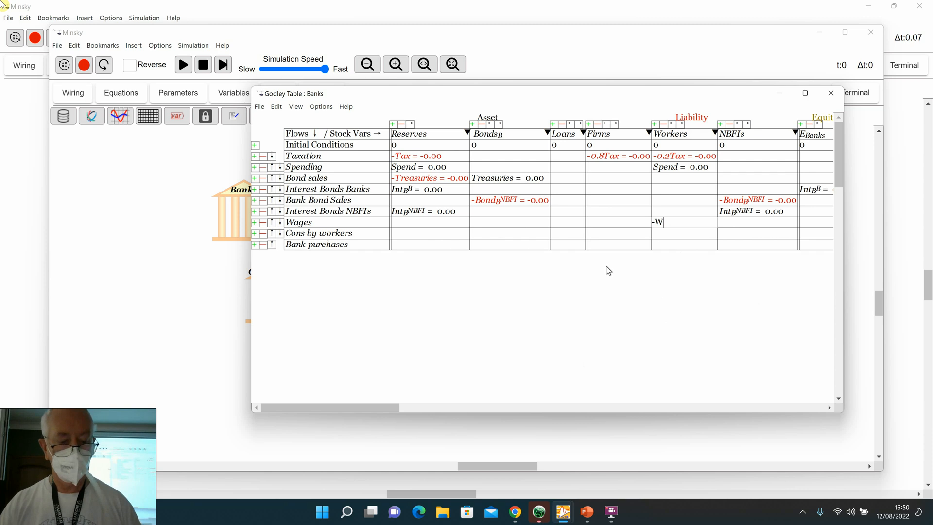
type("ages")
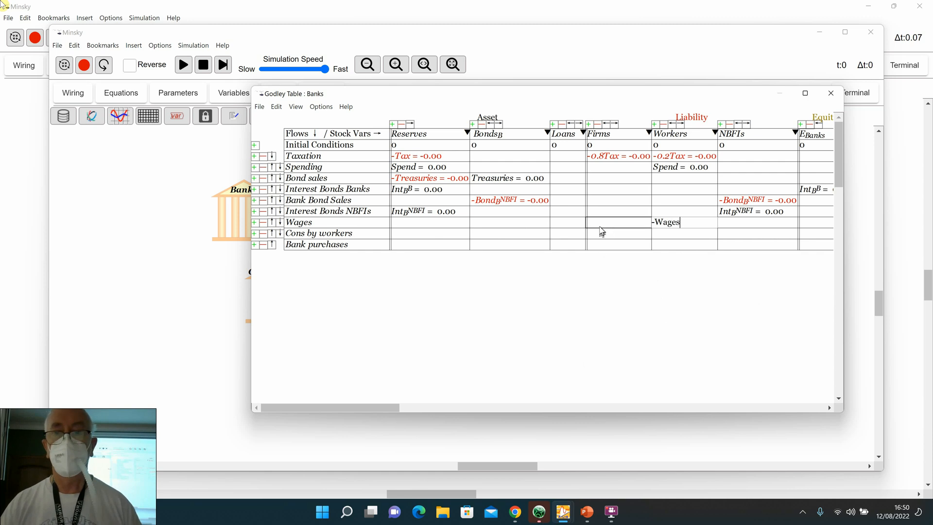
key("Return")
left_click(600, 227)
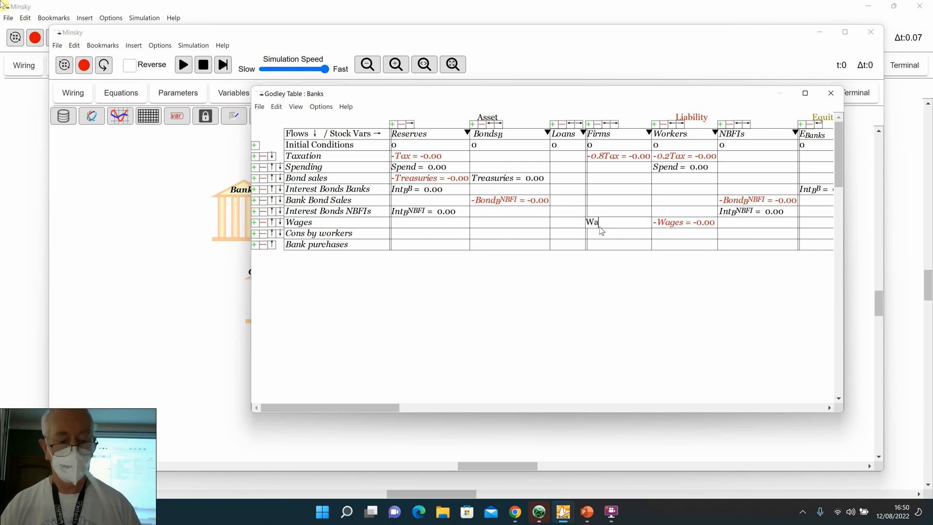
type("Wages")
key("Return")
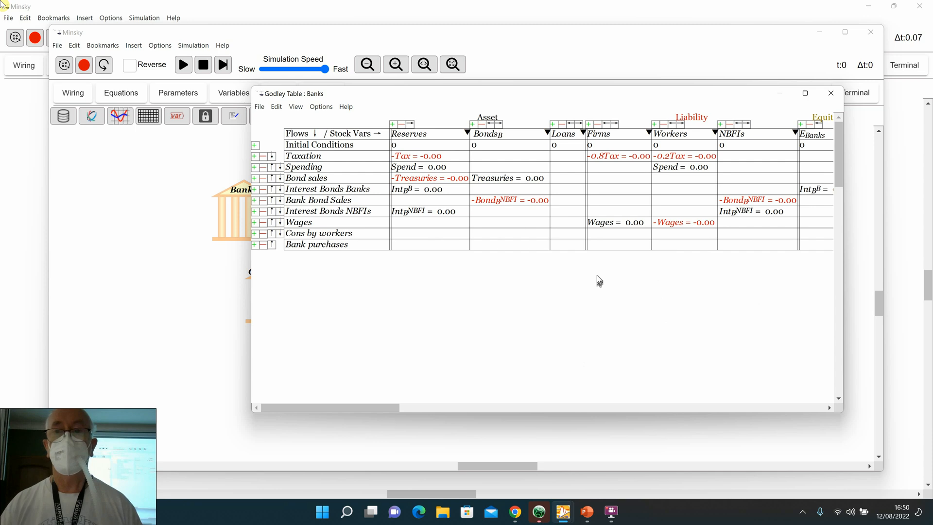
Step: Reverse the signs of the Wages flows, making them Wages for Workers and -Wages for Firms
left_click(656, 226)
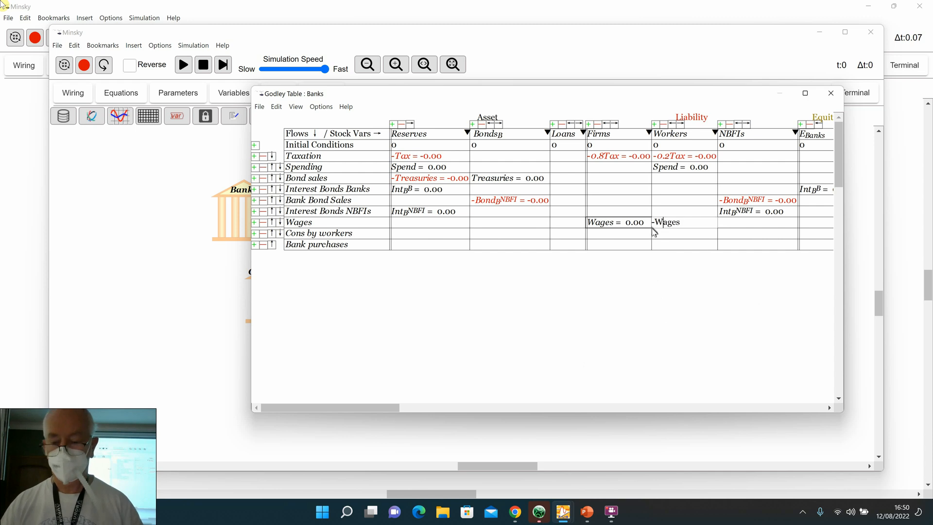
key("Delete")
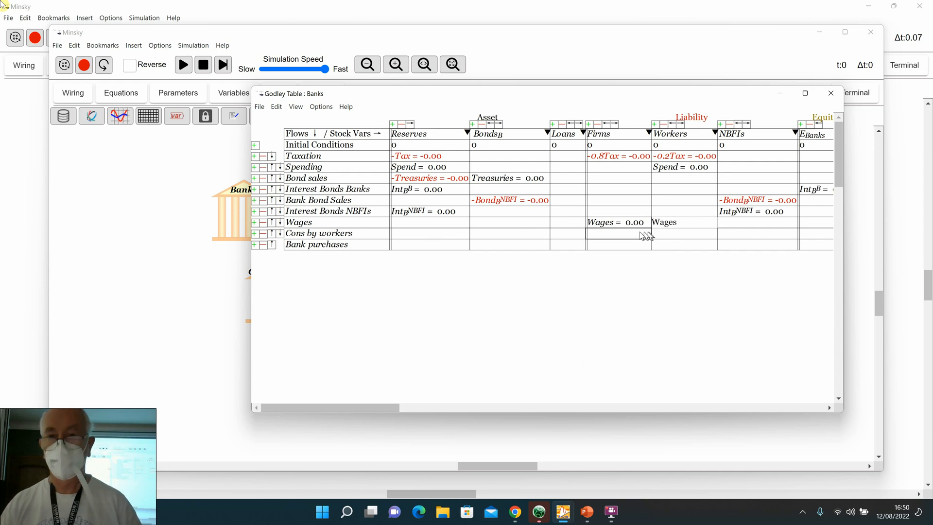
key("Return")
left_click(591, 226)
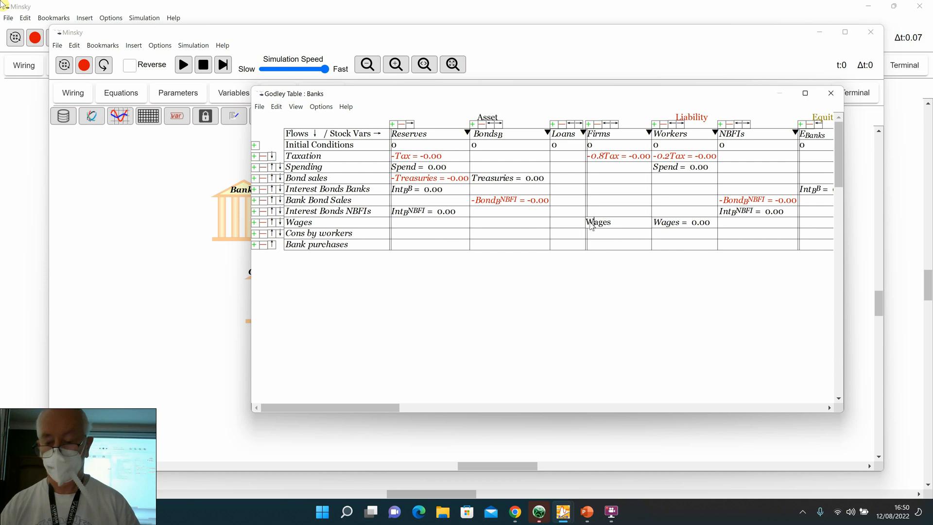
type("-")
left_click(587, 267)
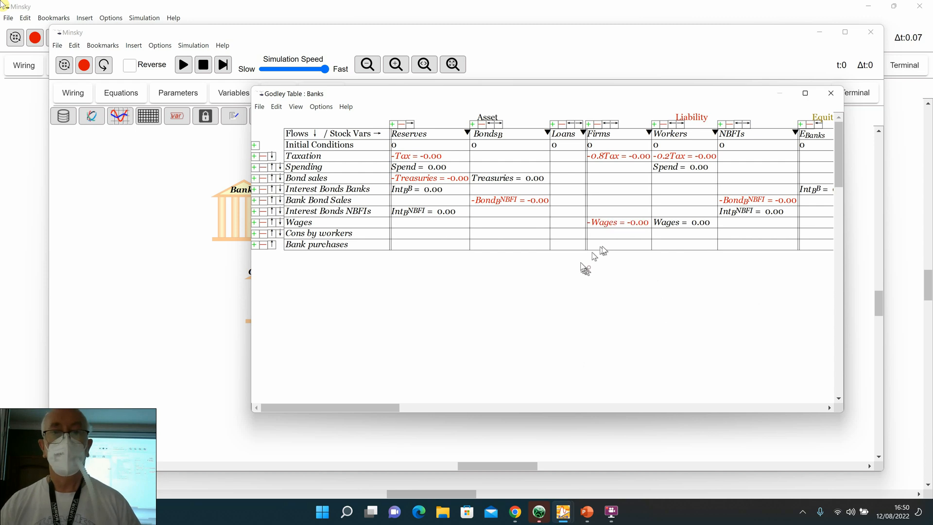
Step: Enter the Cons by workers flows -Cons_W for Workers and Cons_W for Firms, and enlarge the Banks table window
left_click(687, 237)
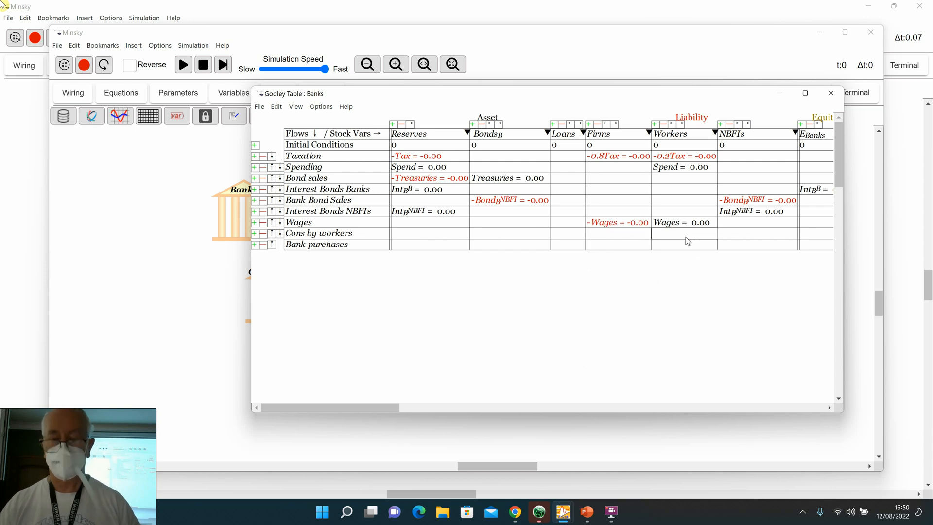
type("-Cons_W")
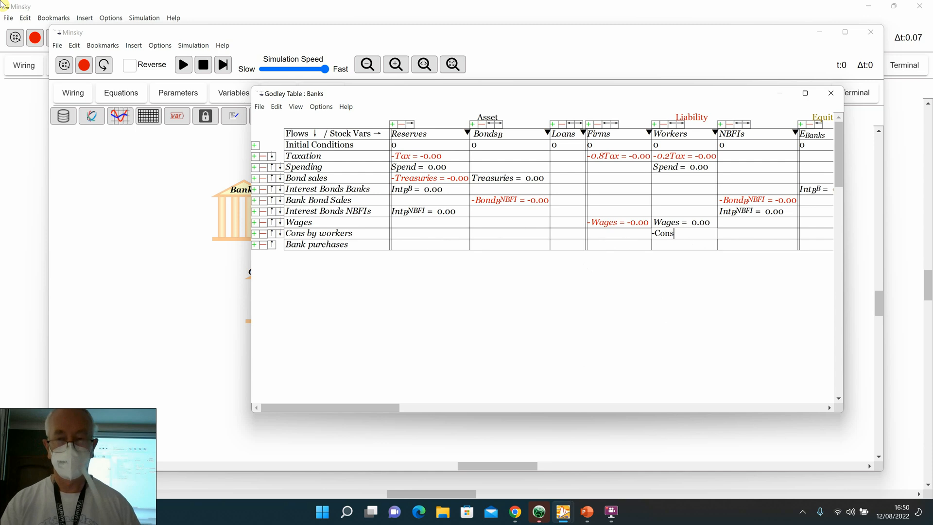
left_click(597, 235)
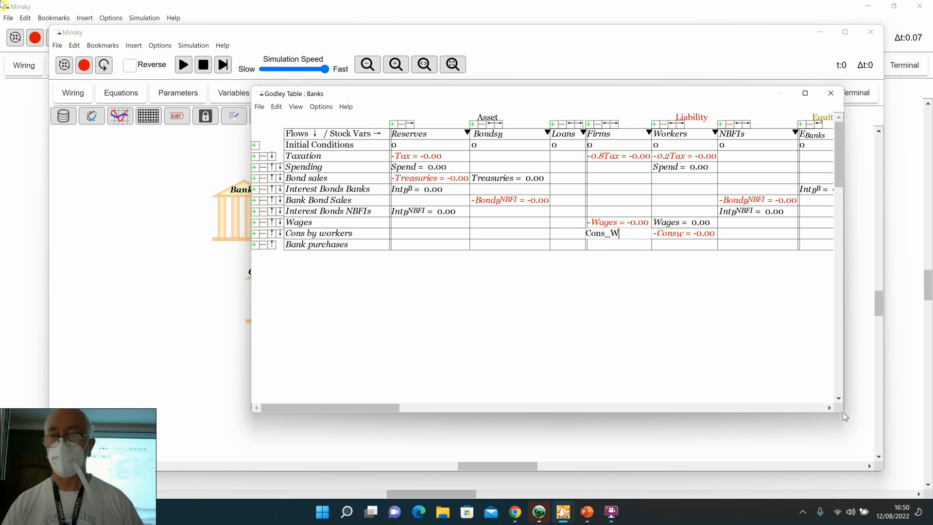
left_click_drag(845, 415, 924, 434)
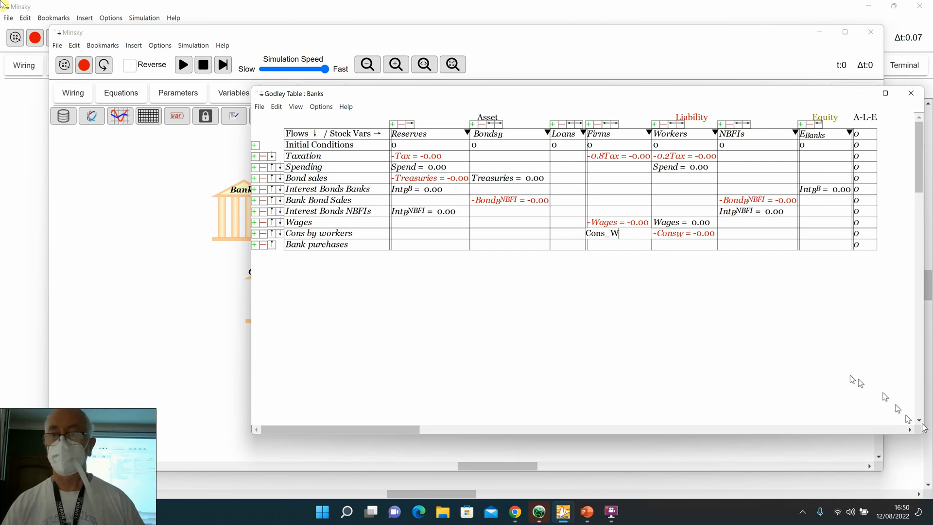
left_click(805, 253)
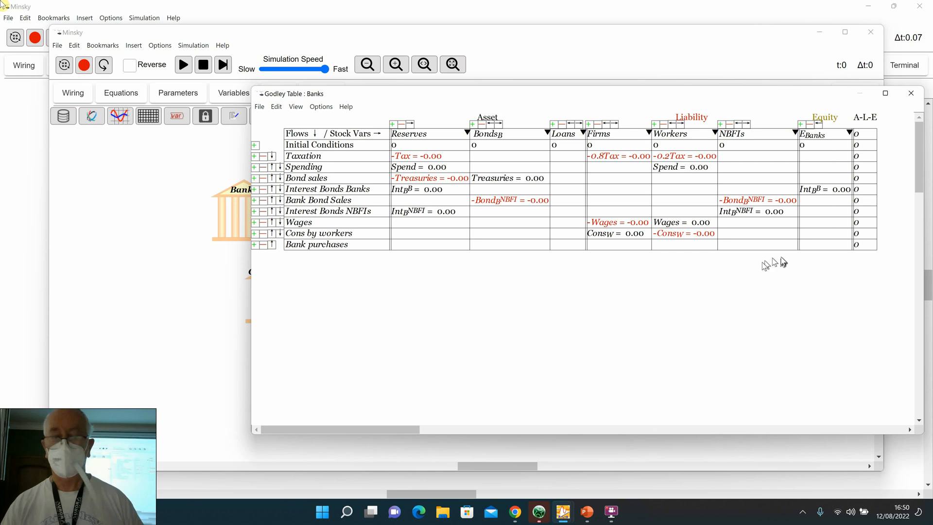
Step: Enter the Bank purchases flows in the Banks table as Spend_B for Firms and -Spend_B for E_Banks
left_click(803, 245)
type("S")
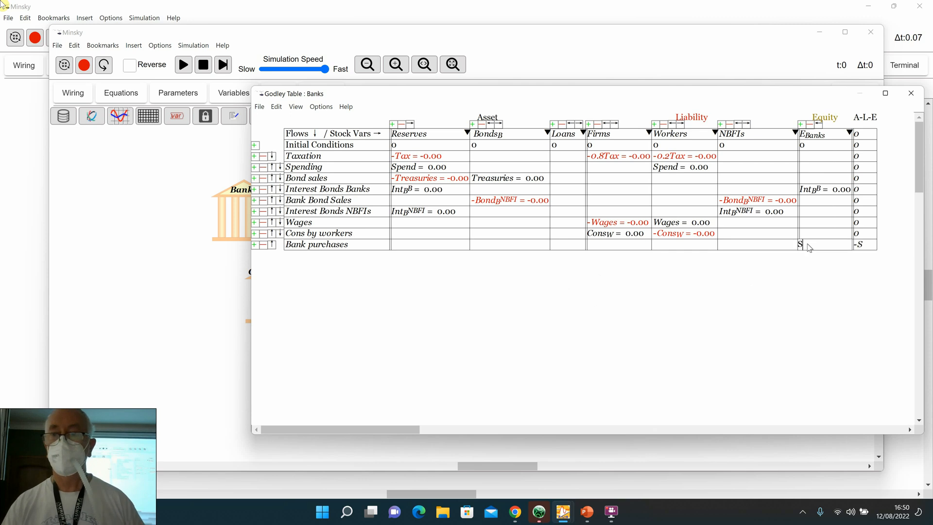
type("pend_B")
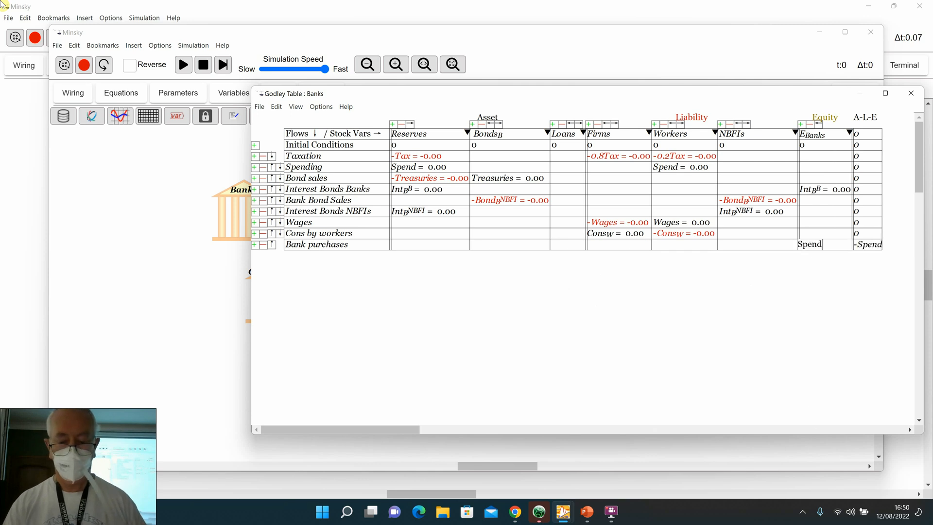
left_click(601, 247)
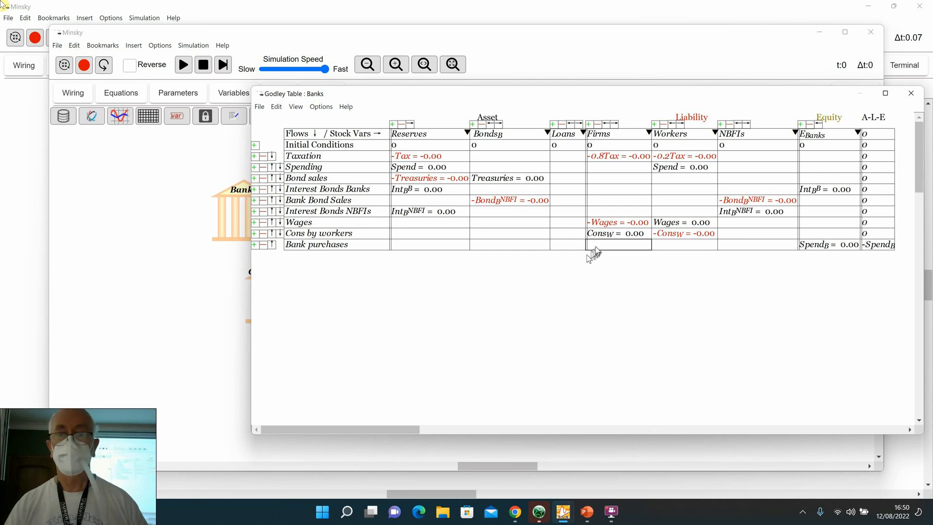
type("Spend")
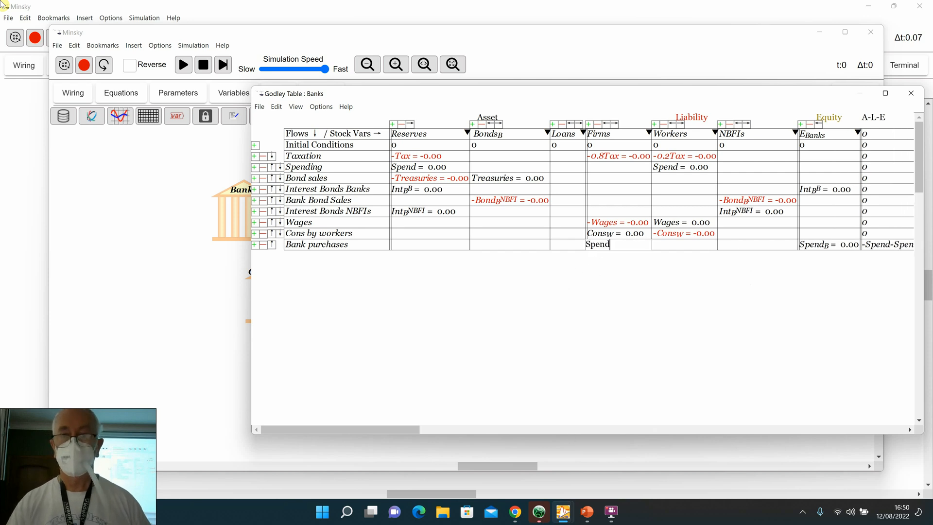
type("_B")
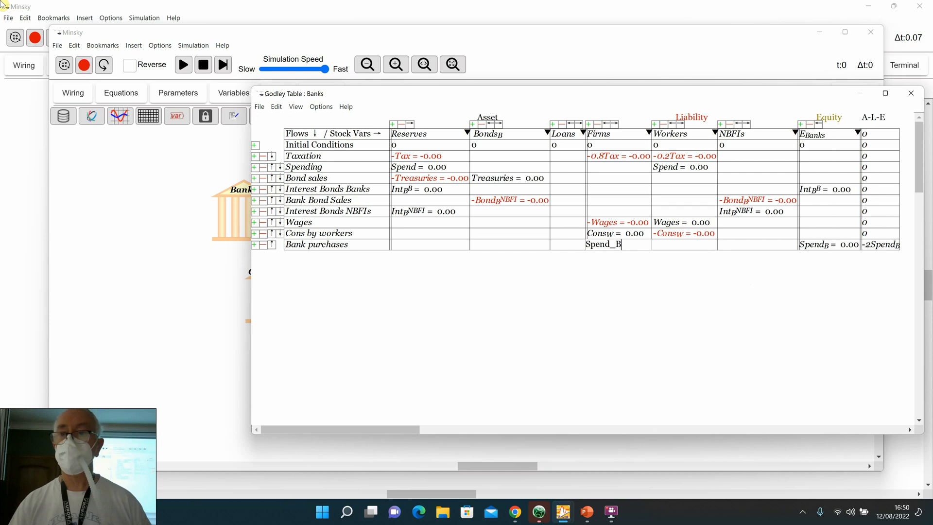
key("Return")
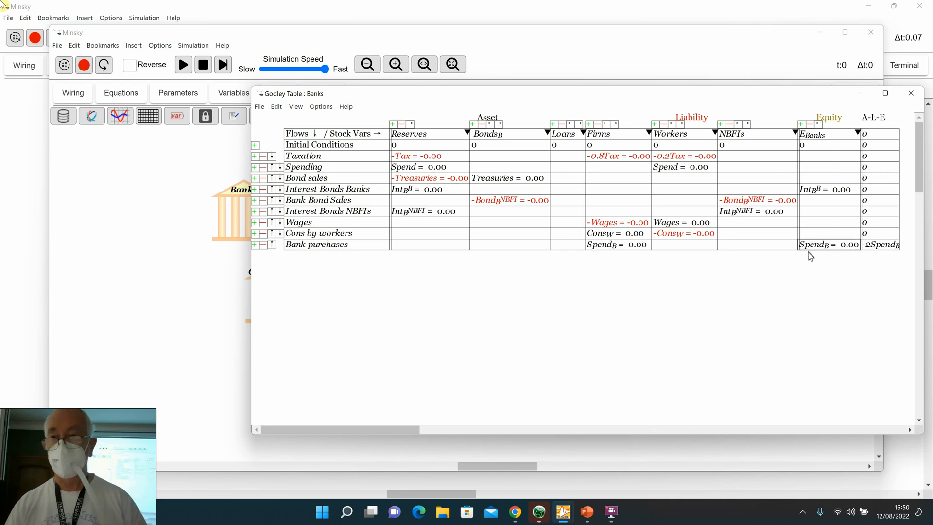
left_click(809, 250)
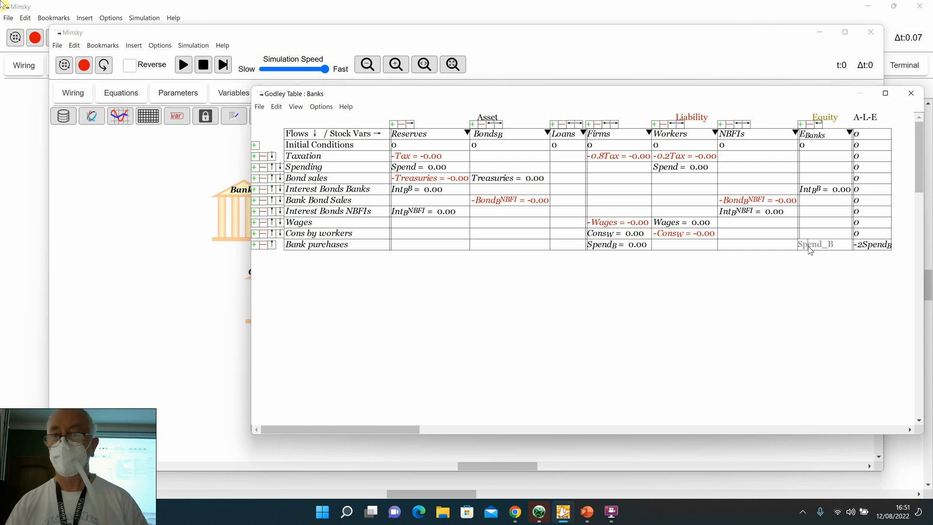
type("-")
left_click(766, 312)
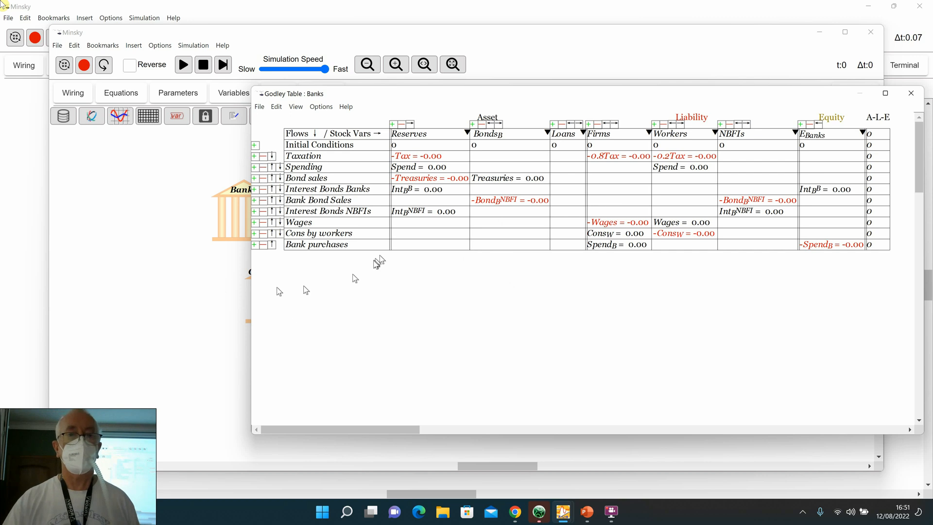
Step: Return to the model canvas and look over the five sectors' Godley tables displayed together
left_click(134, 324)
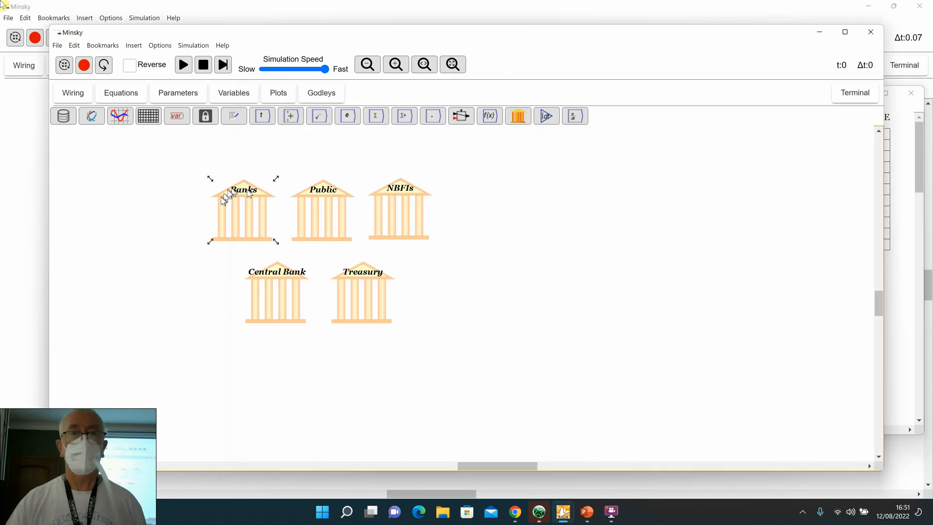
left_click_drag(125, 200, 71, 195)
left_click_drag(183, 219, 129, 206)
left_click_drag(300, 195, 376, 199)
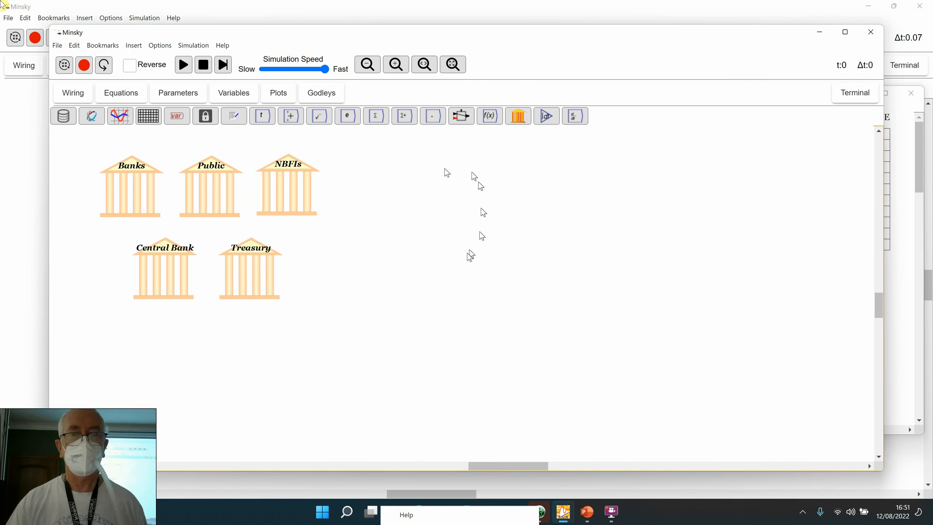
mouse_move(298, 193)
left_mouse_down()
mouse_move(415, 195)
mouse_move(288, 192)
left_mouse_up()
left_click(317, 93)
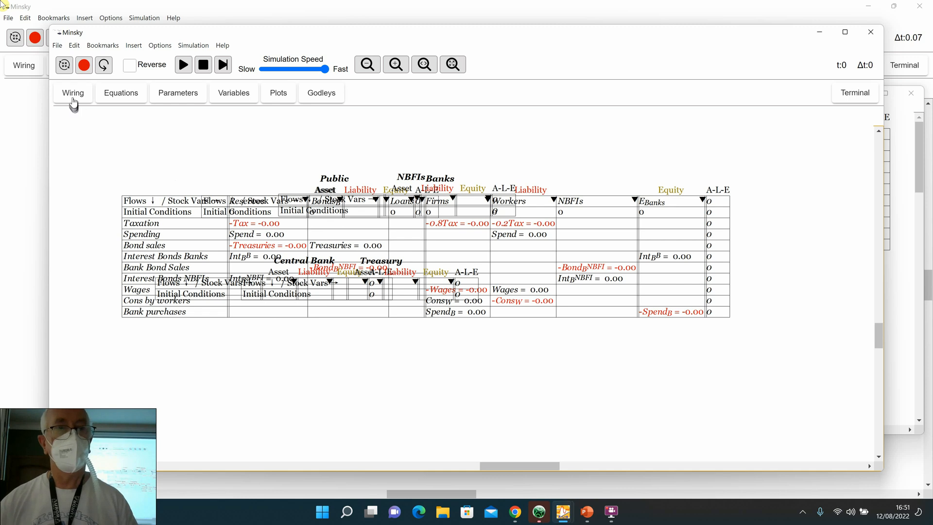
left_click(73, 98)
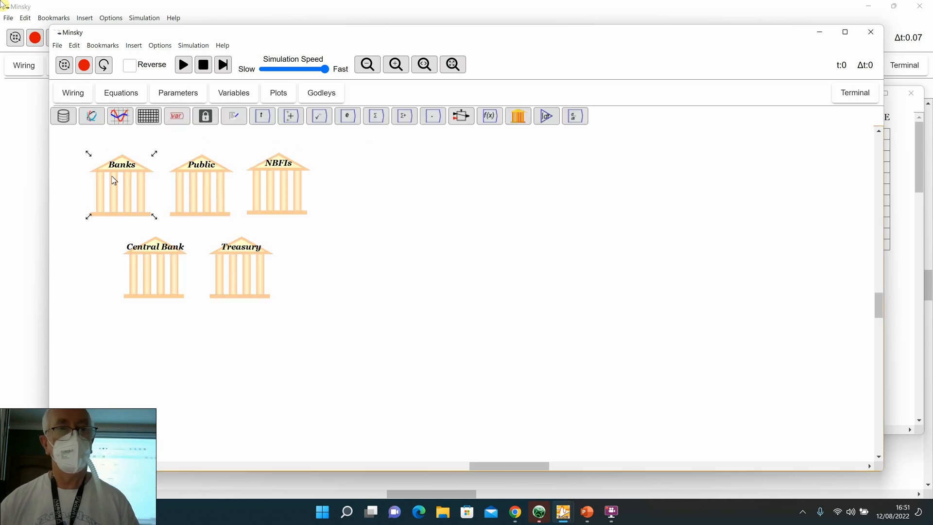
mouse_move(114, 180)
left_mouse_down()
mouse_move(60, 184)
mouse_move(137, 158)
mouse_move(111, 183)
left_mouse_up()
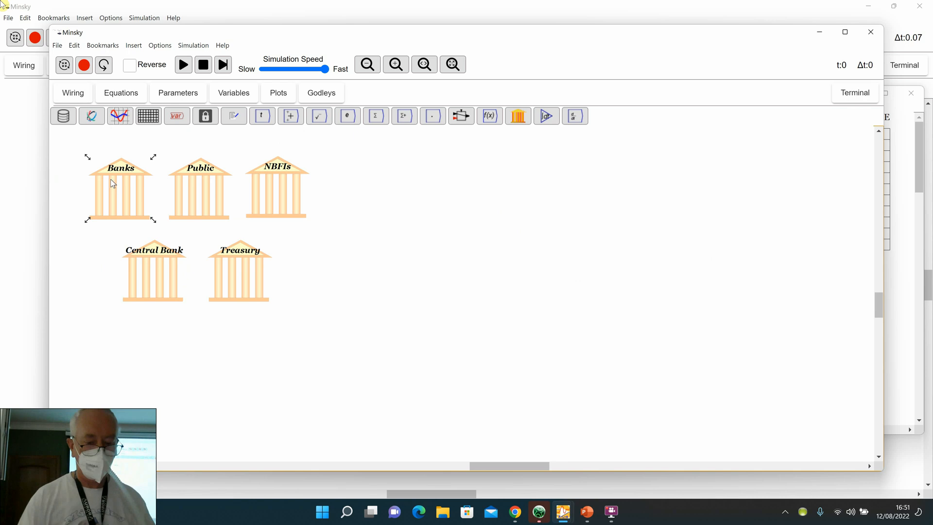
Step: Save the model as Larger_Bug in the Posnan folder
key("ctrl+s")
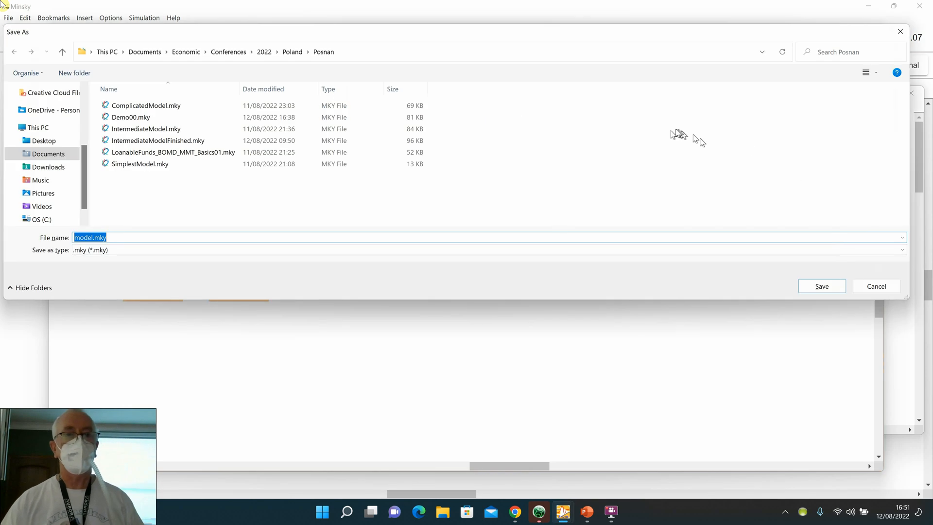
type("Larger_Bug")
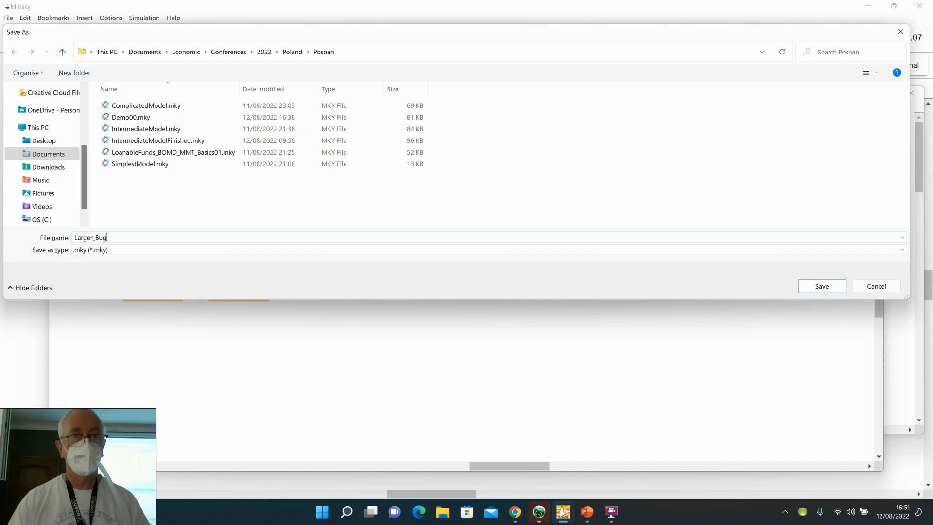
key("Return")
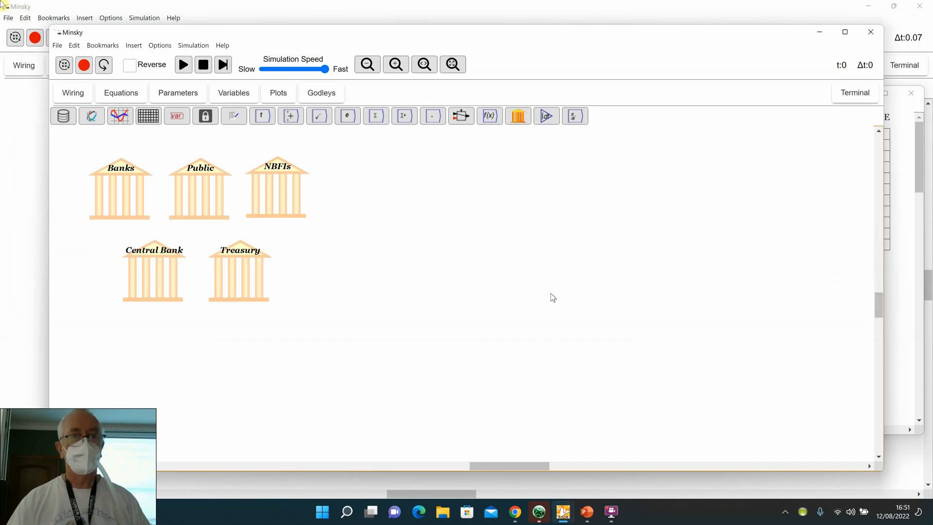
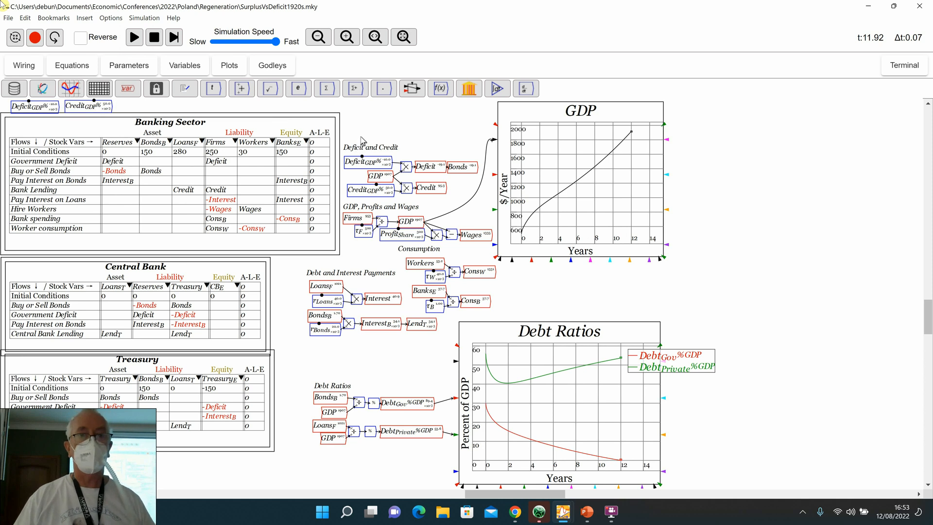
Step: Examine the Banking Sector table of the SurplusVsDeficit1920s model up close, and fit the whole model in view
scroll(358, 149, "up", 4)
scroll(358, 149, "up", 1)
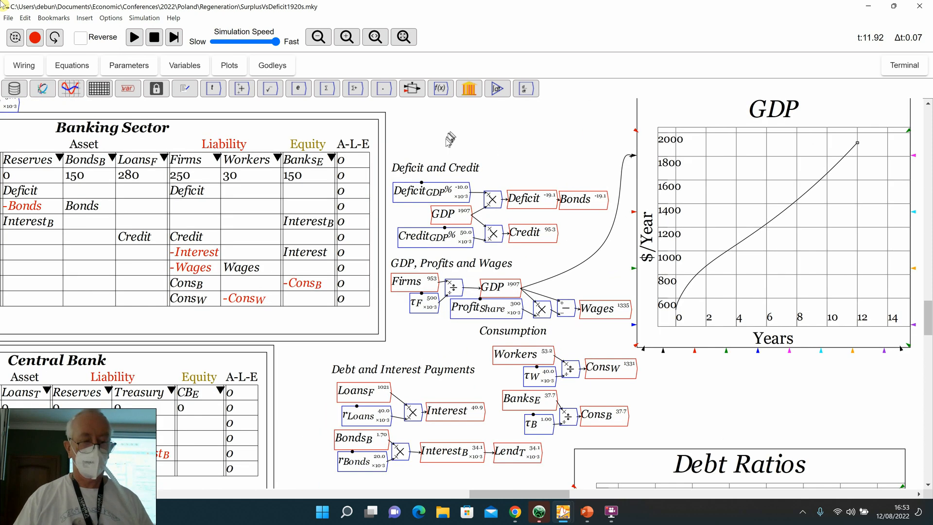
left_click_drag(447, 144, 564, 179)
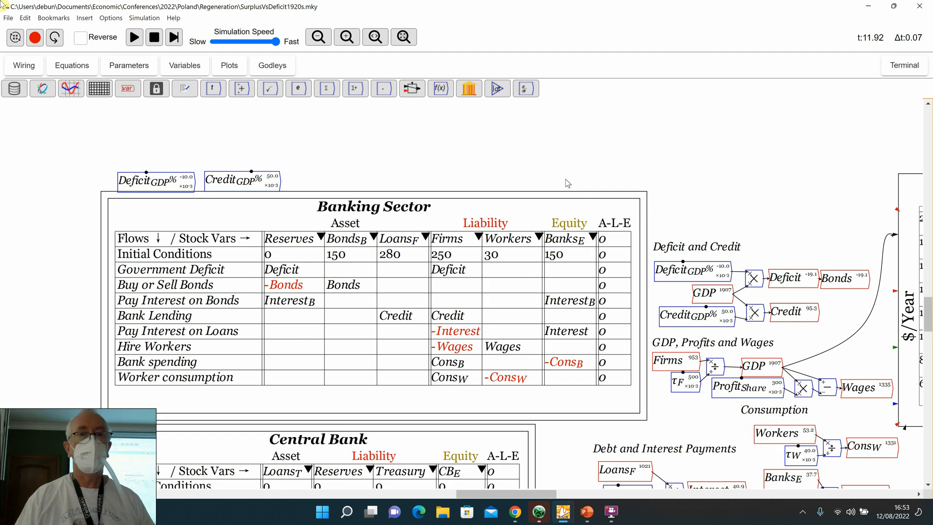
scroll(539, 153, "up", 1)
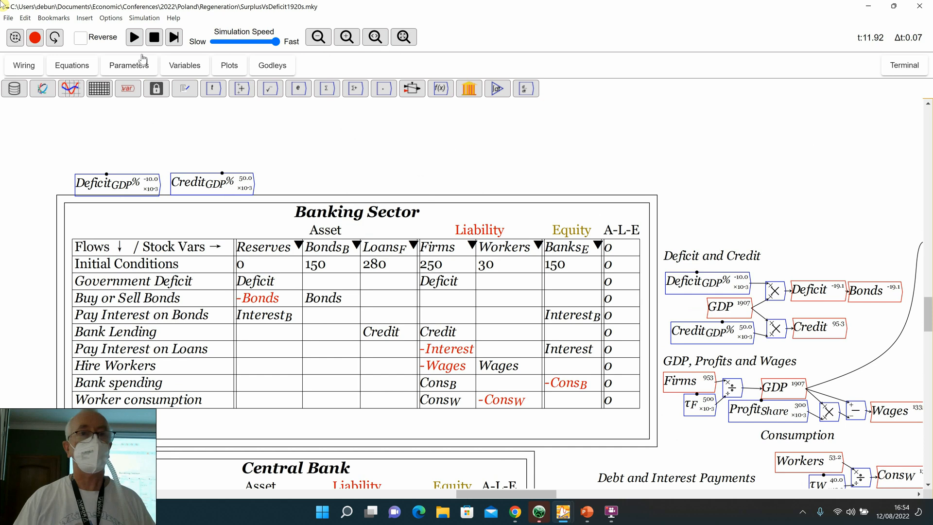
left_click(403, 37)
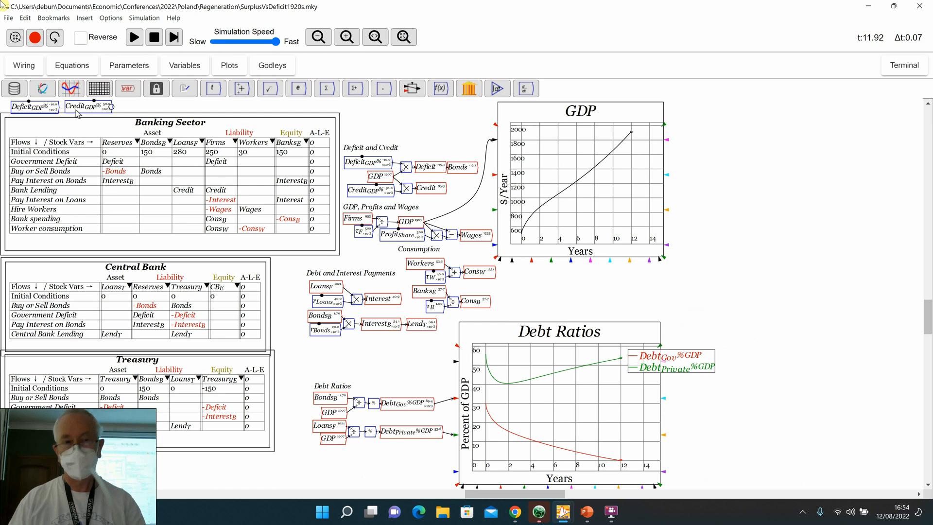
Step: Lower the Credit_GDP% parameter to zero and run the simulation
key("Down")
key("Up")
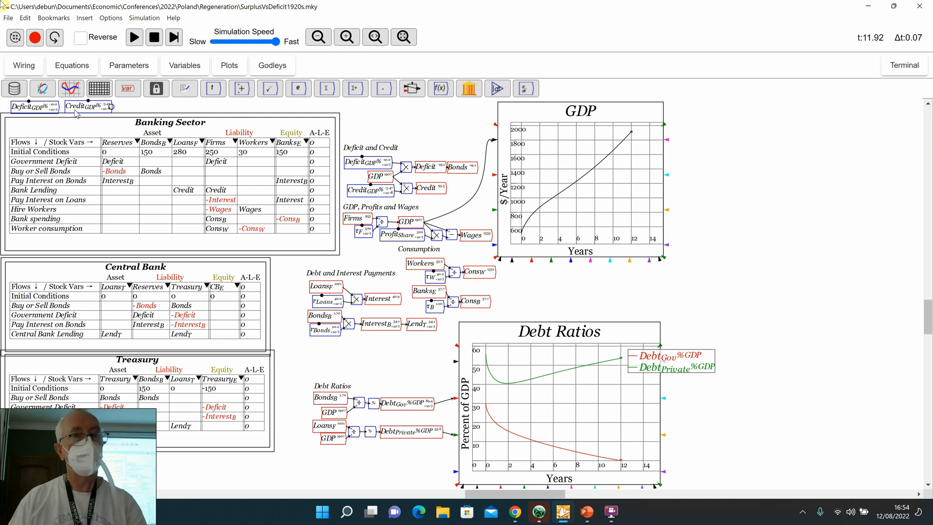
left_click(132, 38)
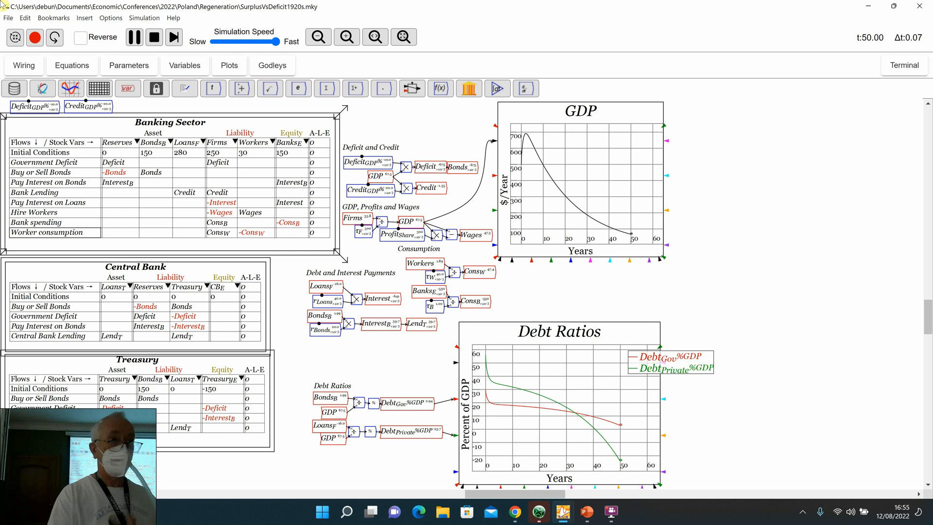
key("alt+Tab")
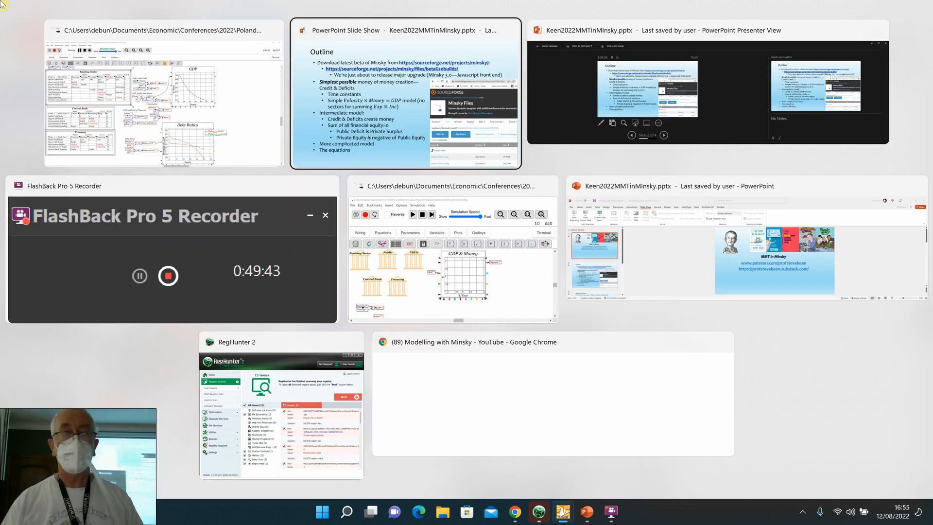
key("alt+Tab")
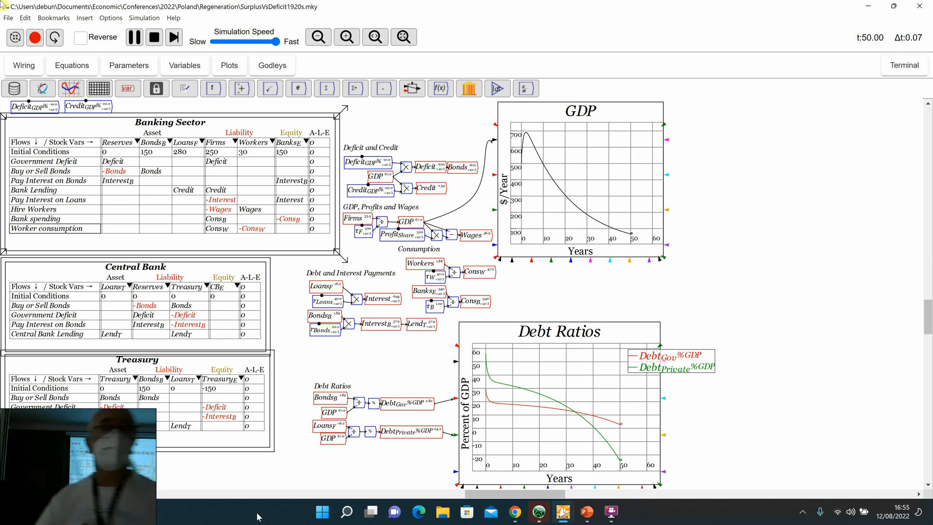
Step: Slow the simulation speed to roughly a third of its range and reset the run to time zero
left_click(235, 42)
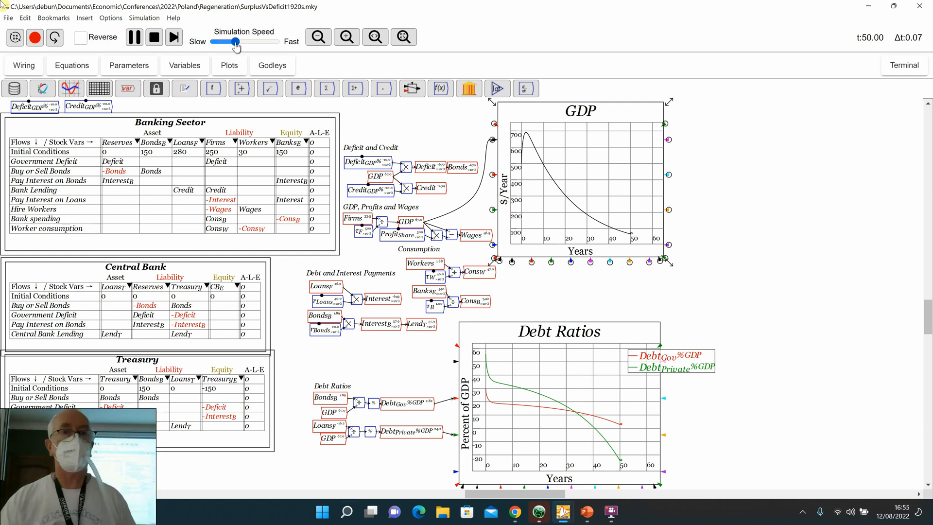
left_click(155, 37)
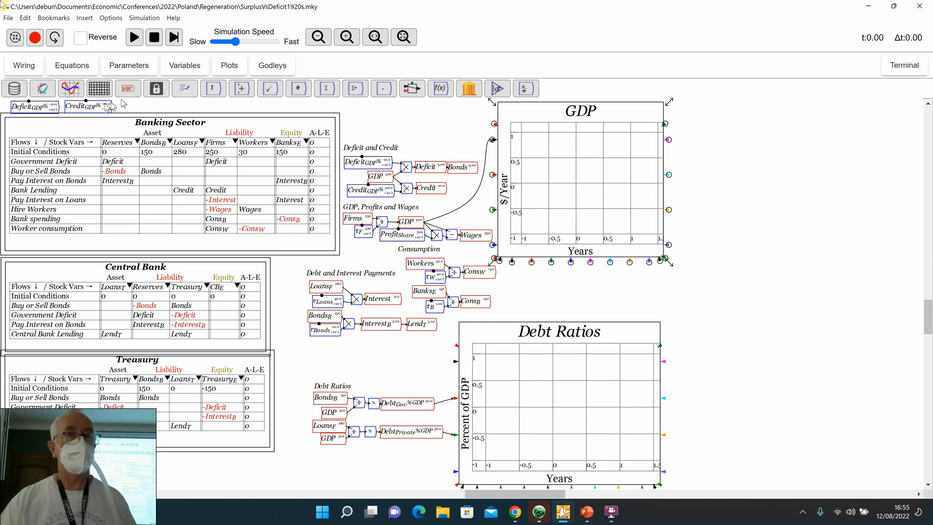
Step: Raise the Deficit_GDP% parameter to -0.01 and the Credit_GDP% parameter to 0.05
scroll(73, 114, "up", 1)
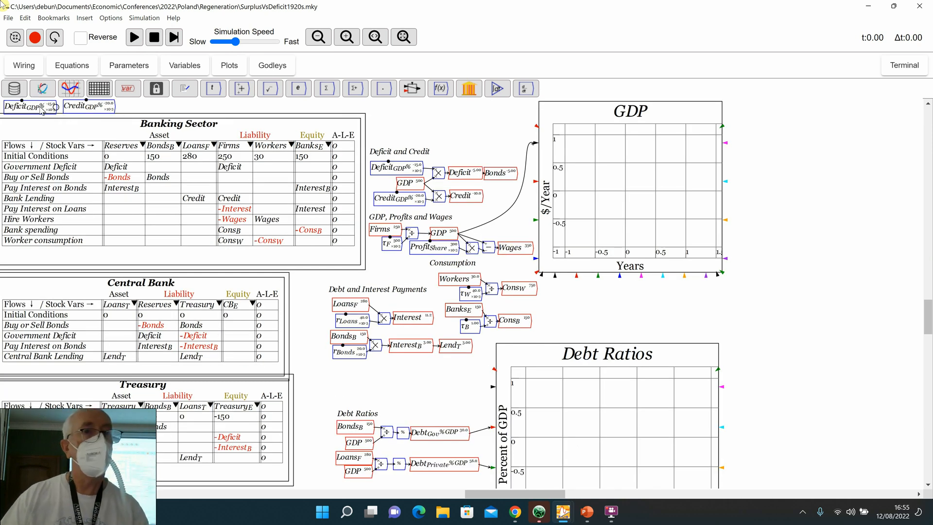
key("Right")
key("Right")
key("Right")
key("Right")
key("Right")
key("Right")
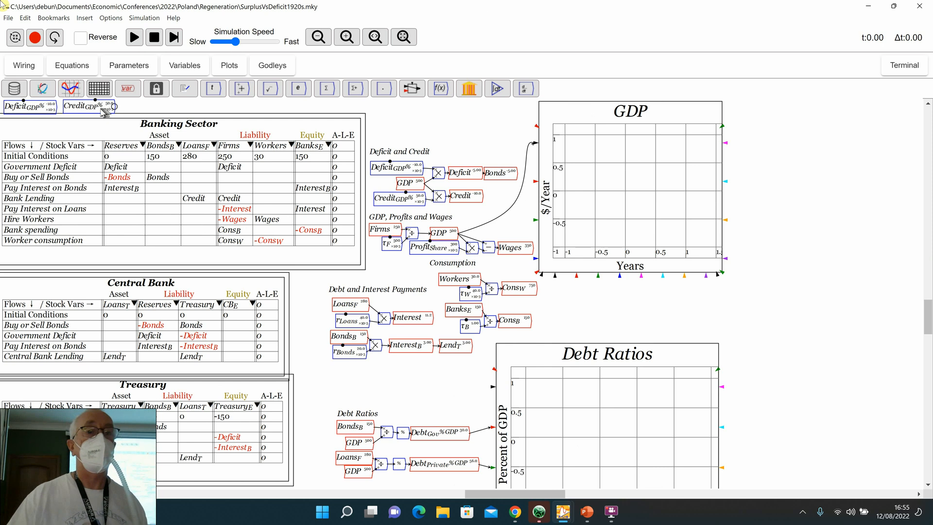
left_click(155, 39)
left_click(134, 39)
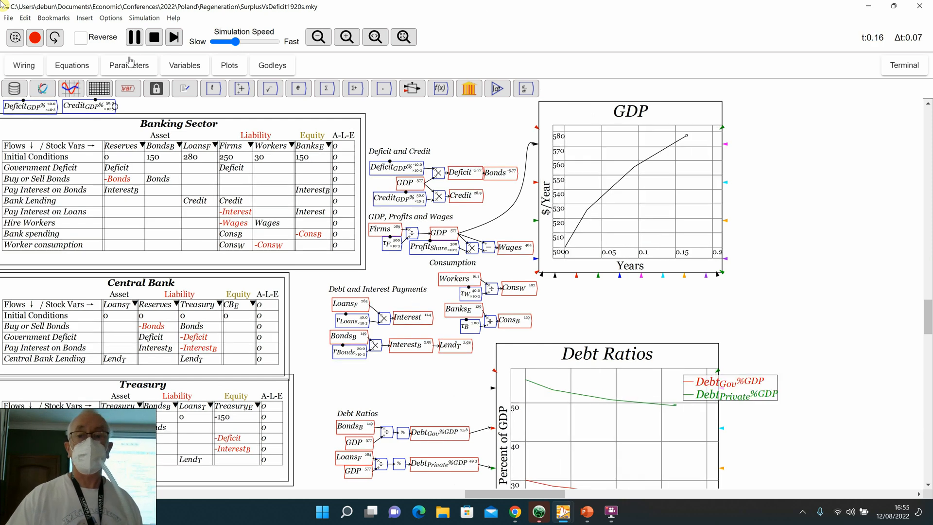
left_click(142, 44)
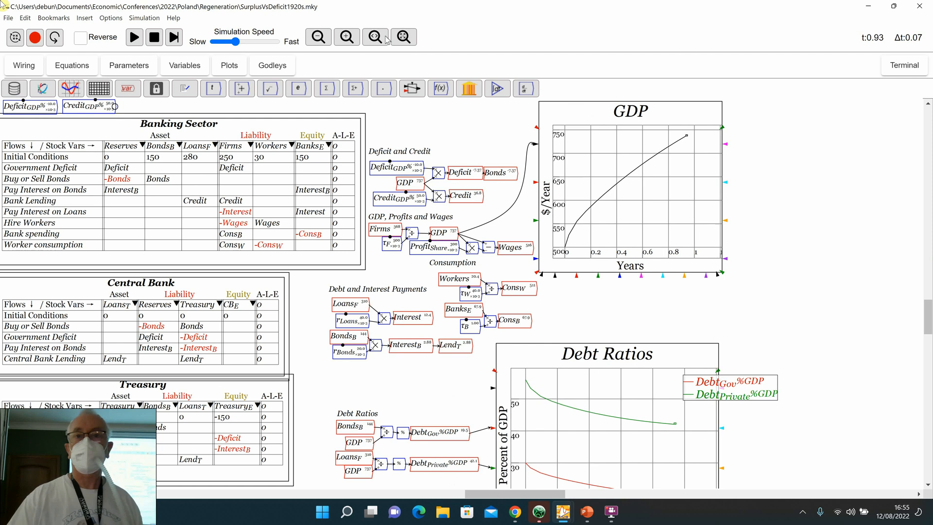
Step: Run the simulation from time zero with the whole model in view, lowering Credit_GDP% to zero during the run
left_click(403, 38)
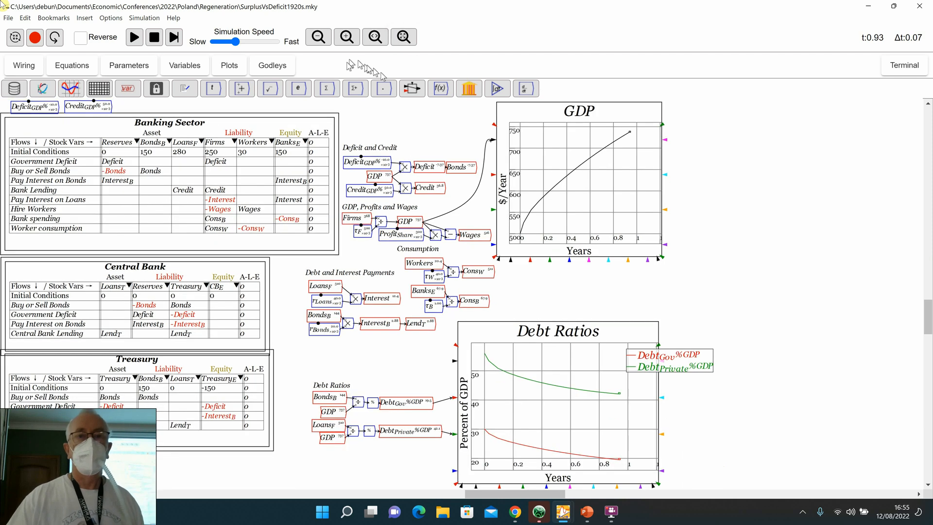
left_click(155, 39)
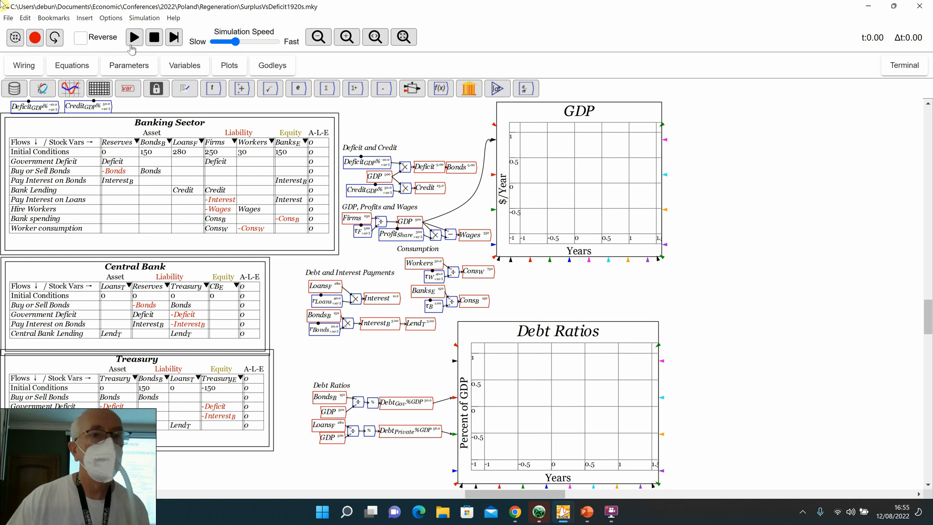
left_click(135, 38)
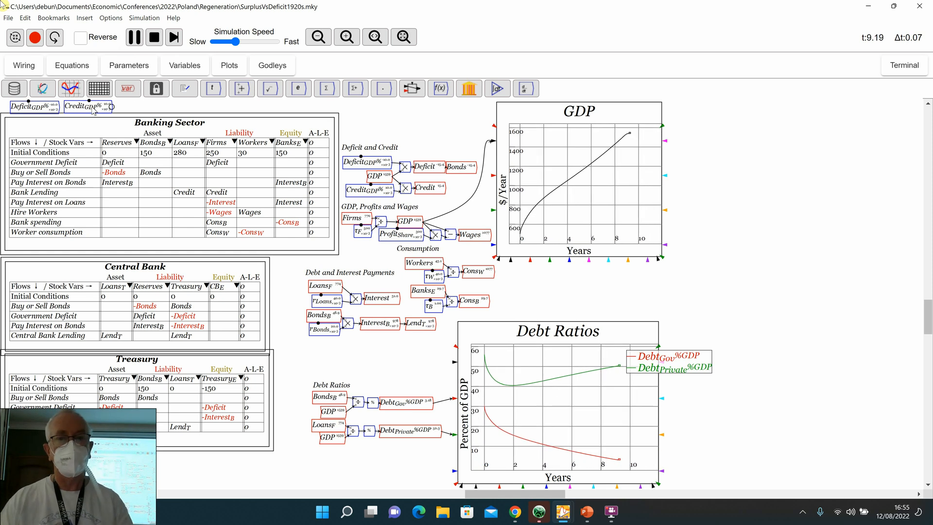
key("Down")
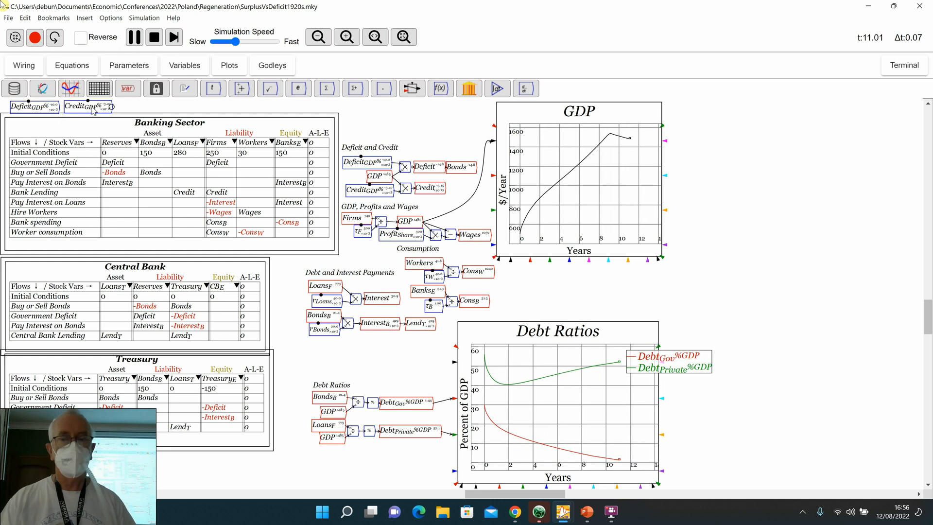
Step: Lower the Credit_GDP% parameter to -0.03 while the simulation is running
key("Down")
key("Down")
key("Down")
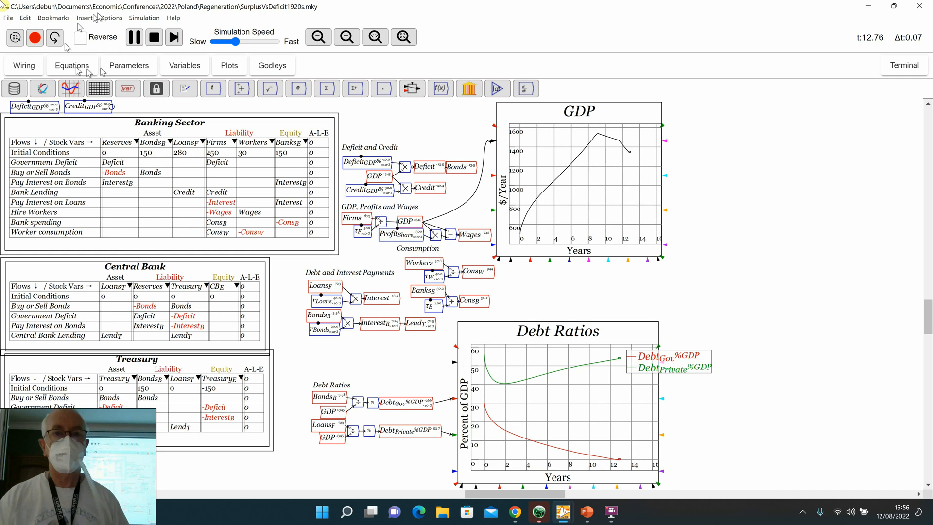
Step: Add a time-derivative operator beside the GDP plot and wire a copy of the GDP variable into it
left_click(534, 92)
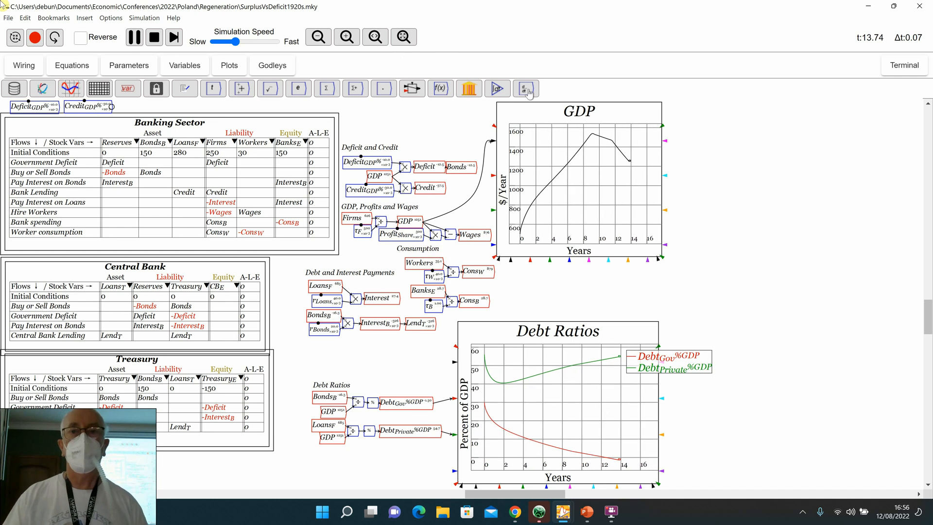
left_click(736, 163)
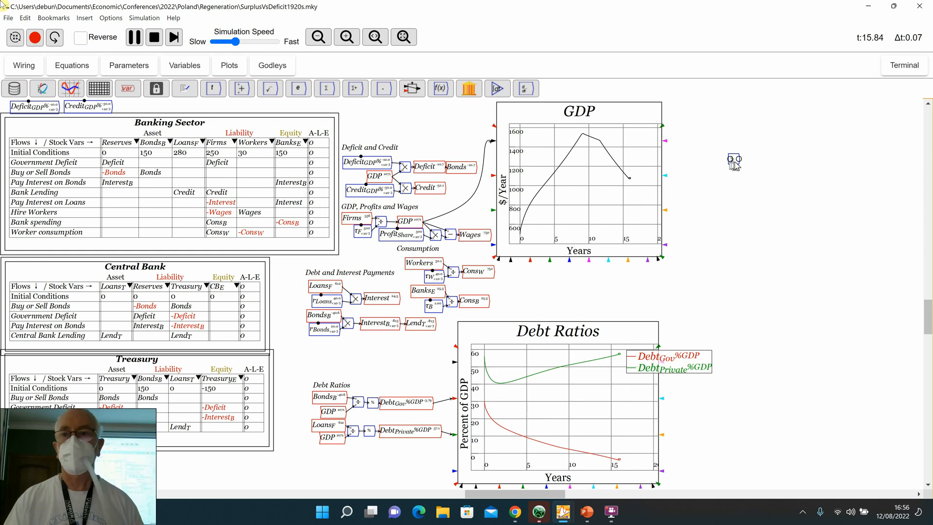
scroll(709, 167, "up", 5)
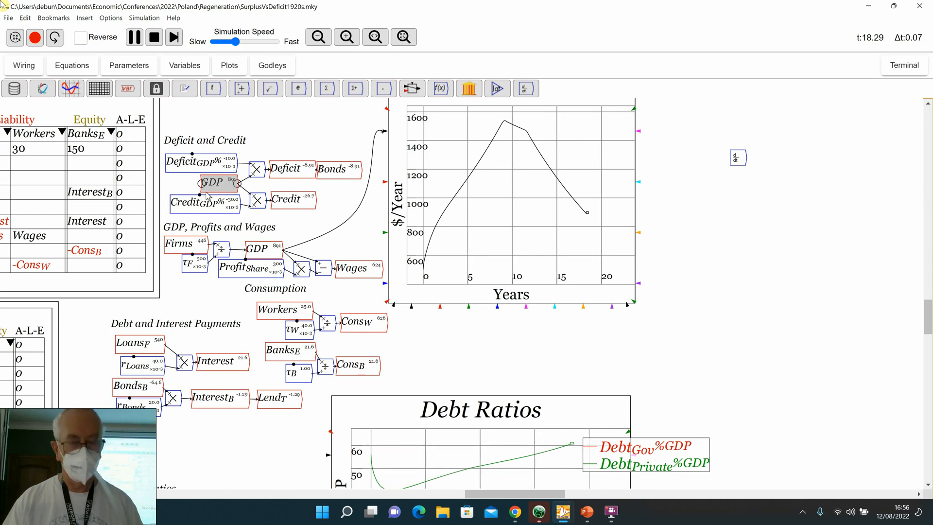
key("ctrl+v")
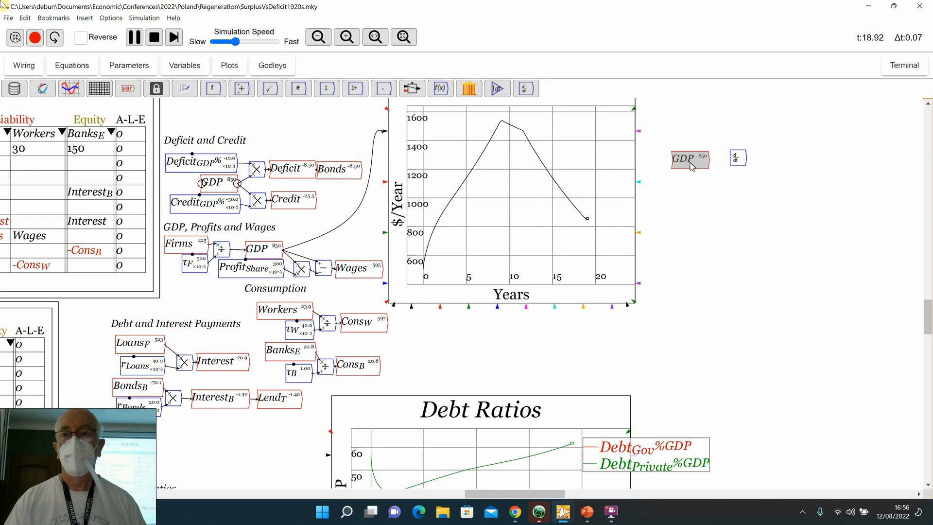
left_click(691, 166)
left_click_drag(708, 161, 727, 166)
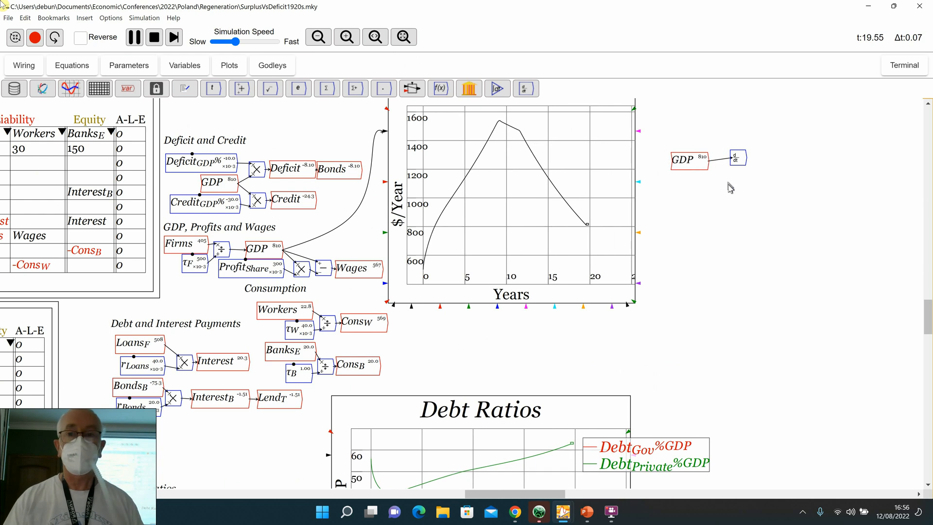
Step: Divide the GDP derivative by GDP and wire the quotient into a percent operator
key("slash")
left_click(759, 179)
left_click_drag(746, 158, 764, 176)
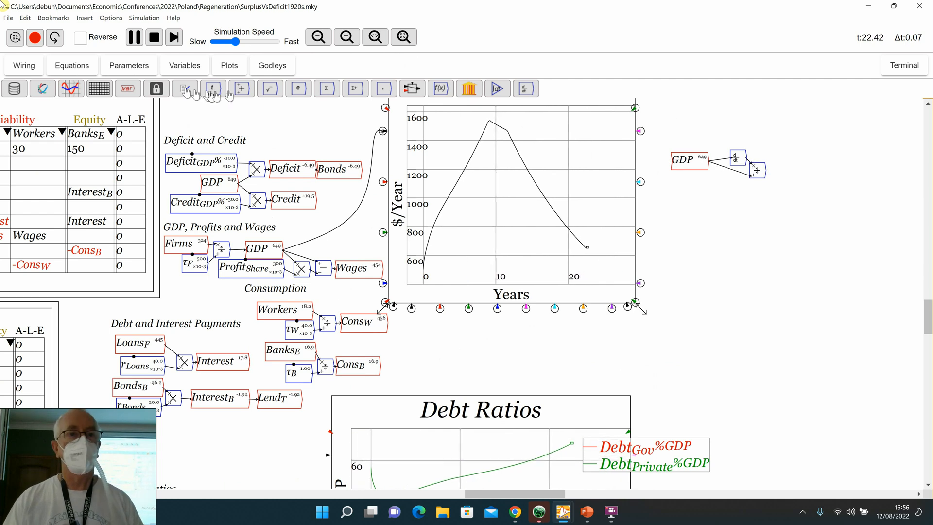
left_click(298, 91)
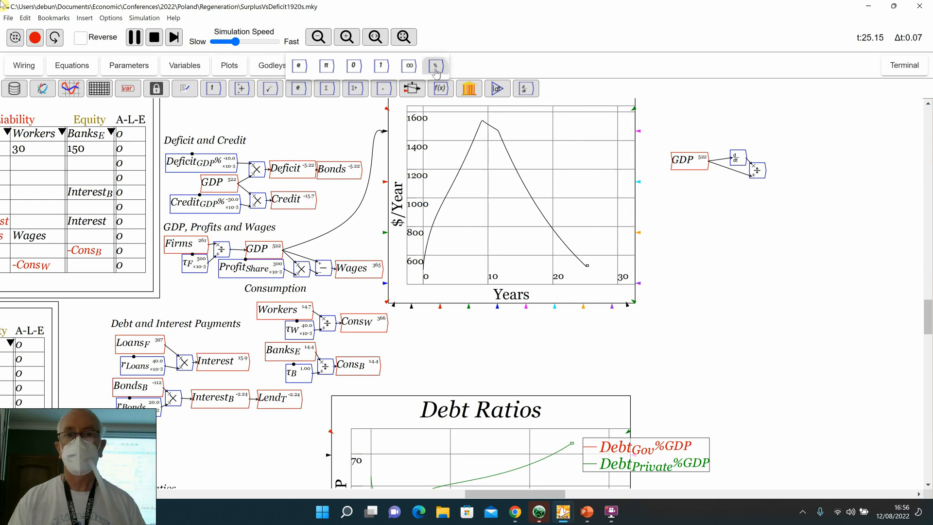
left_click(435, 66)
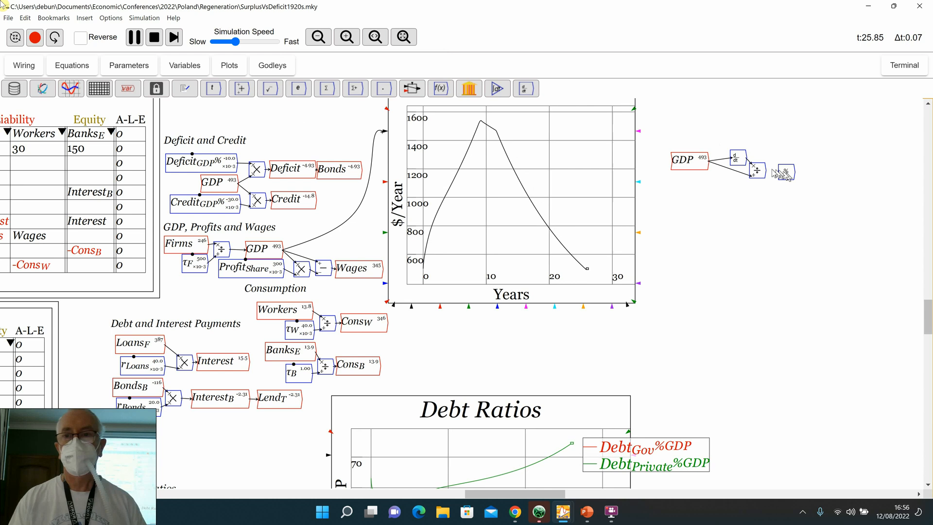
left_click_drag(766, 171, 784, 167)
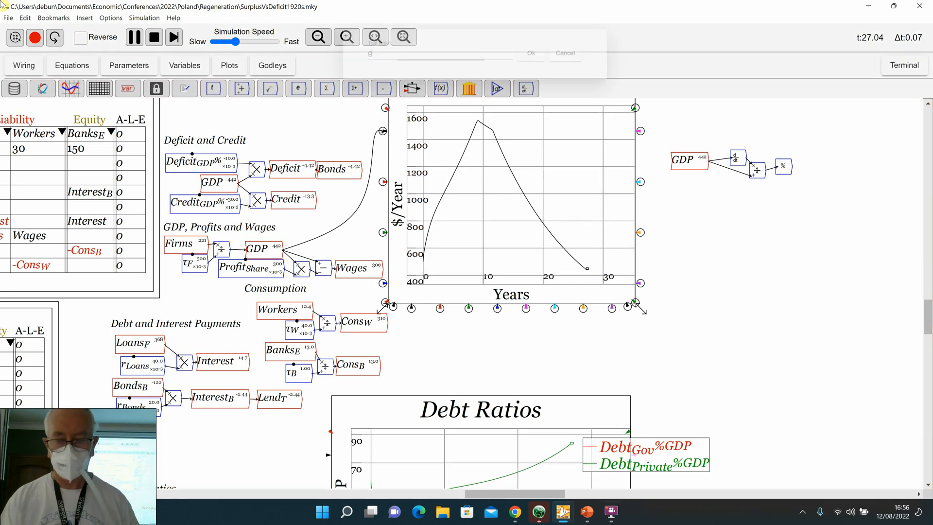
Step: Create a flow variable named g_r^% and attach it to the output of the percent operator
type("g_r^%")
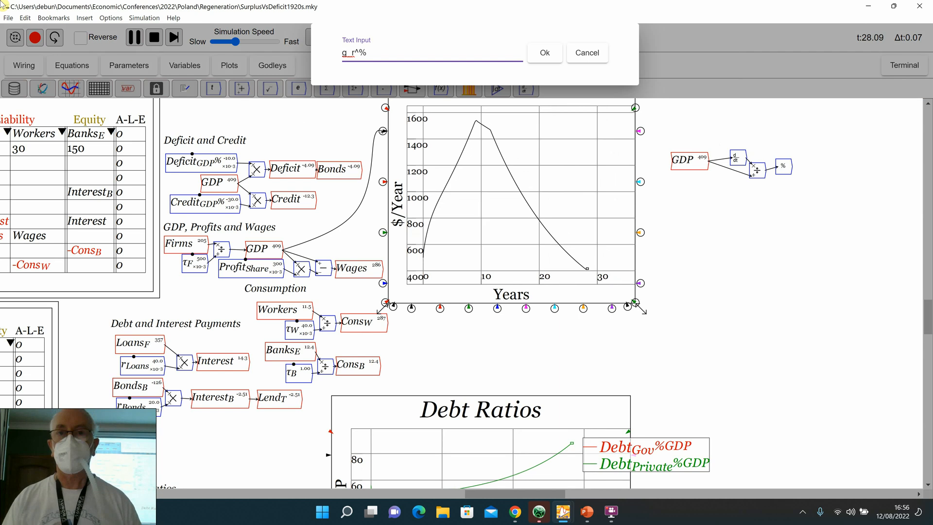
left_click(545, 53)
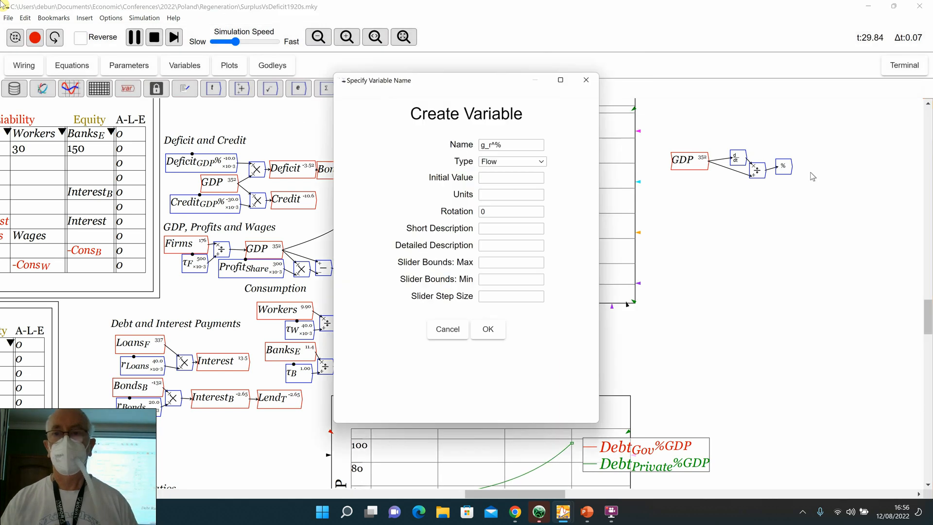
left_click(497, 340)
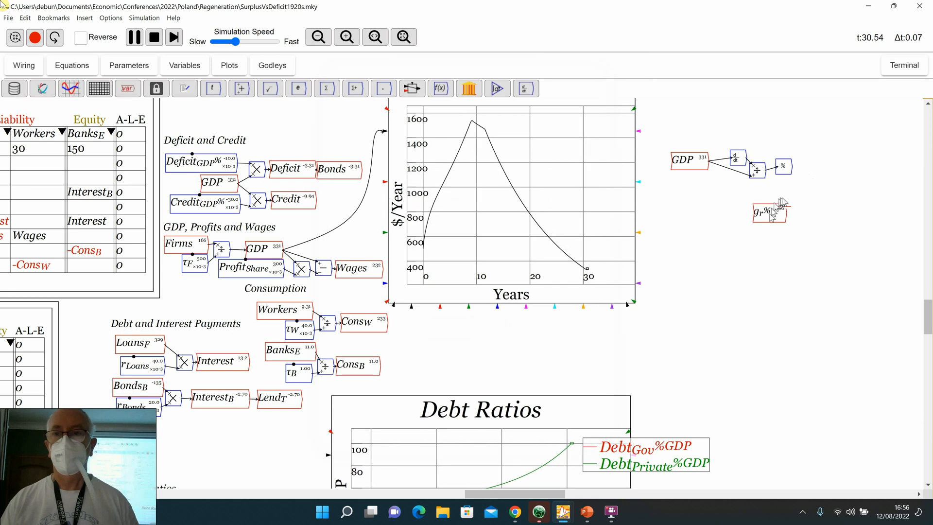
left_click(821, 174)
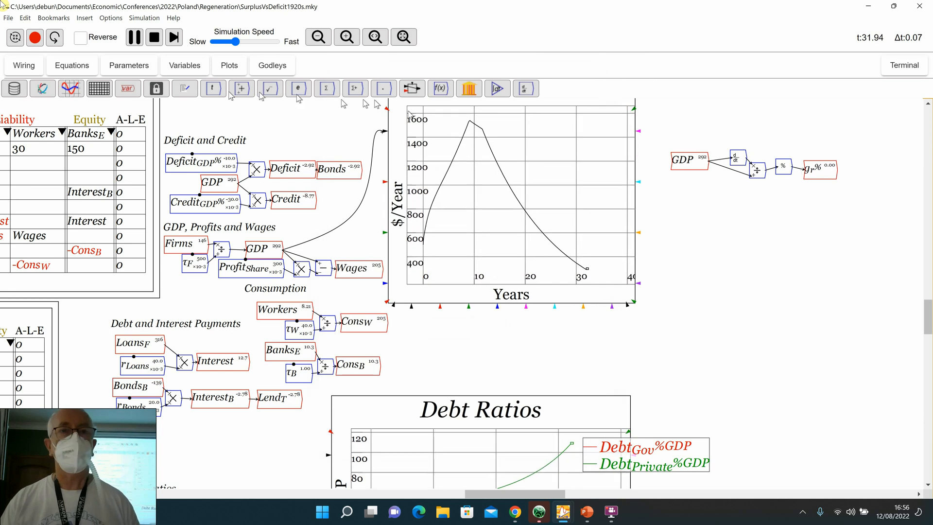
Step: Add an enlarged plot below the growth-rate formula and feed it from g_r^% with a curved wire around its side
left_click(71, 88)
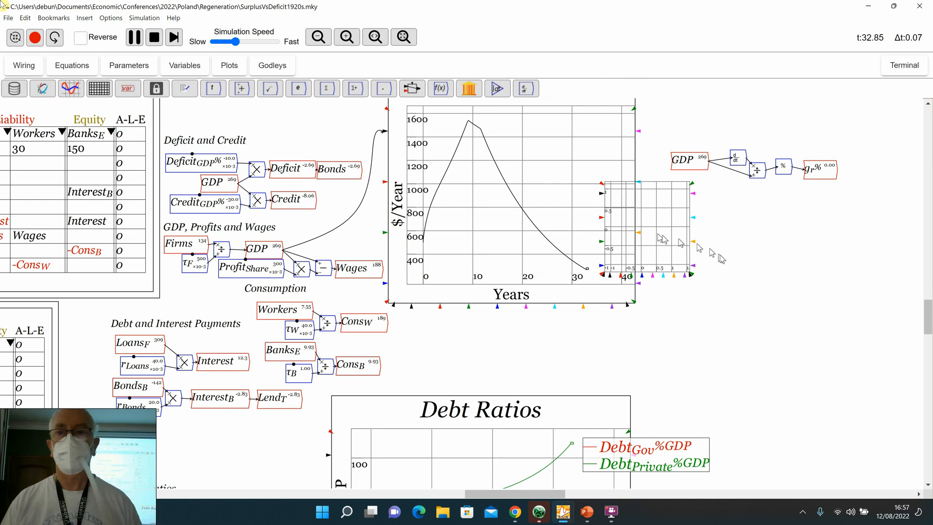
left_click(763, 273)
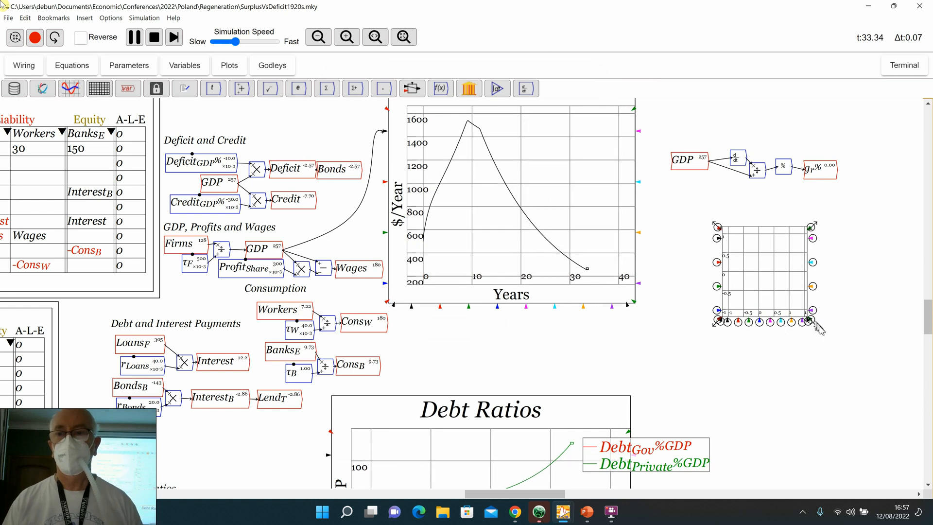
left_click_drag(811, 322, 883, 378)
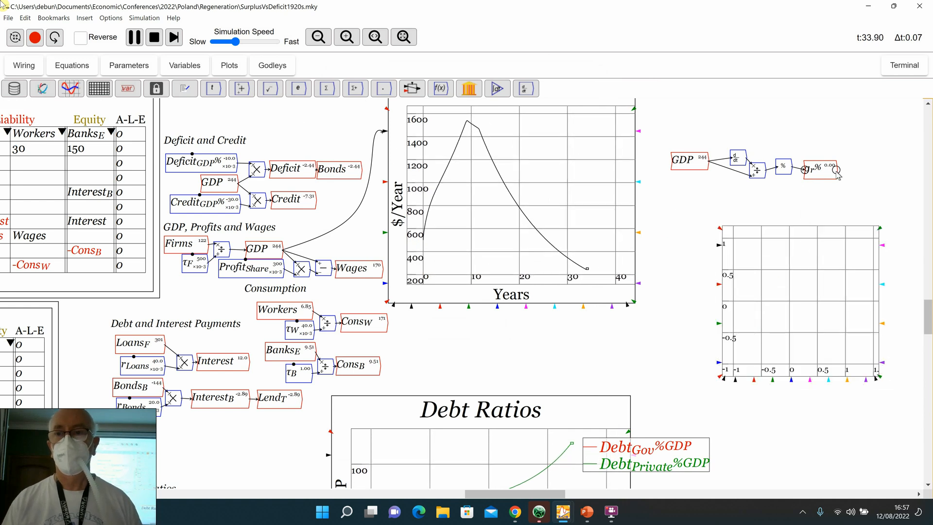
left_click_drag(837, 170, 719, 283)
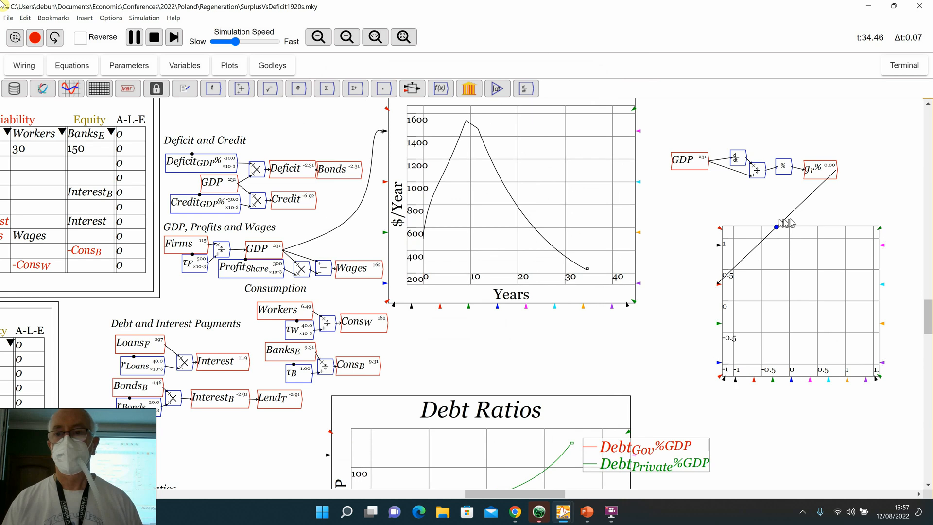
left_click_drag(777, 227, 690, 234)
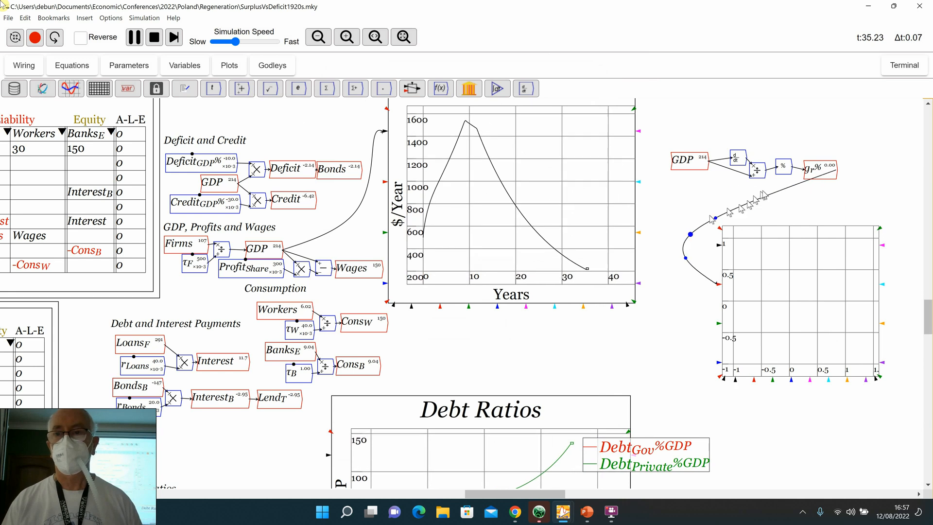
left_click_drag(792, 187, 844, 192)
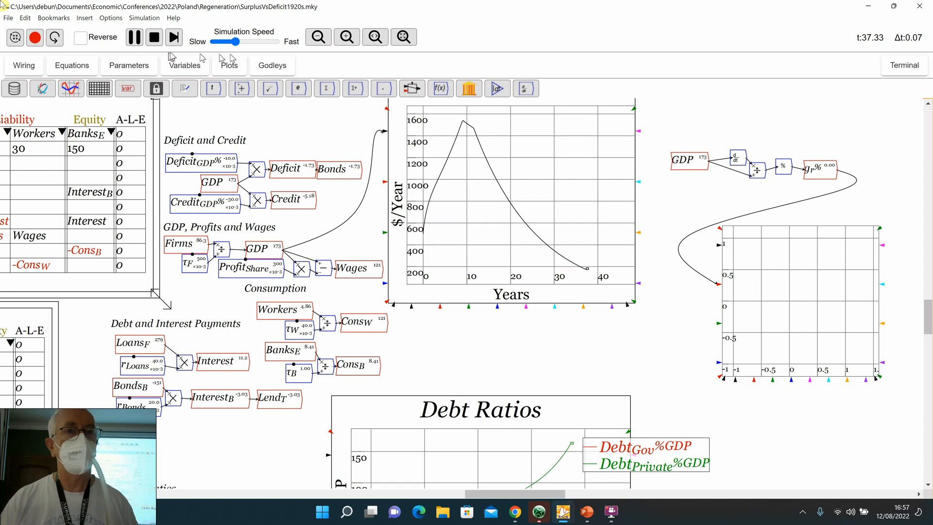
Step: Raise Credit_GDP% to 0.05 with the whole model in view, and stop and reset the simulation
left_click(398, 37)
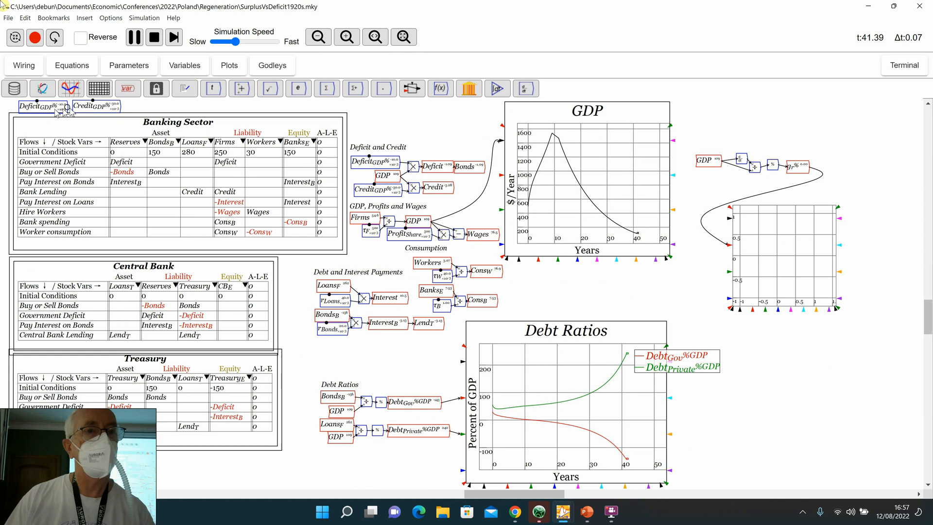
key("Up")
key("Up")
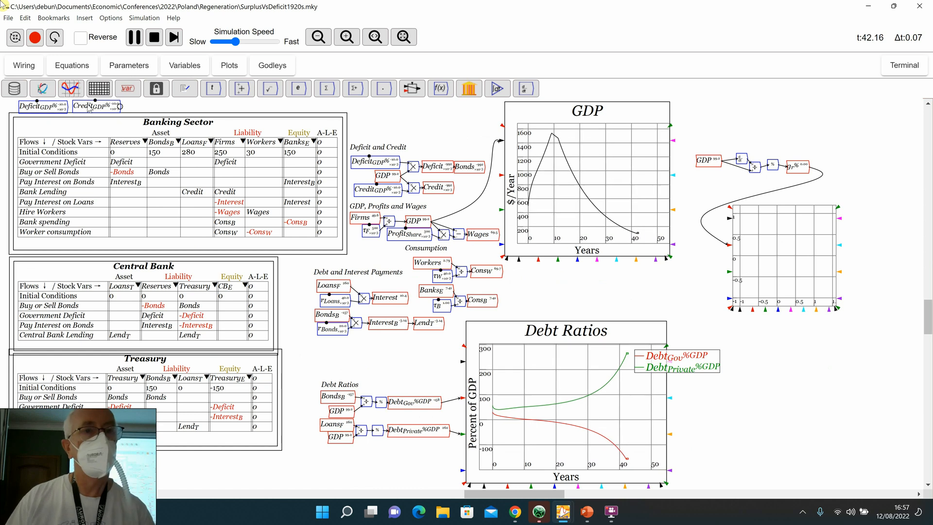
key("Up")
key("Up")
key("Up")
key("Up")
key("Up")
key("Up")
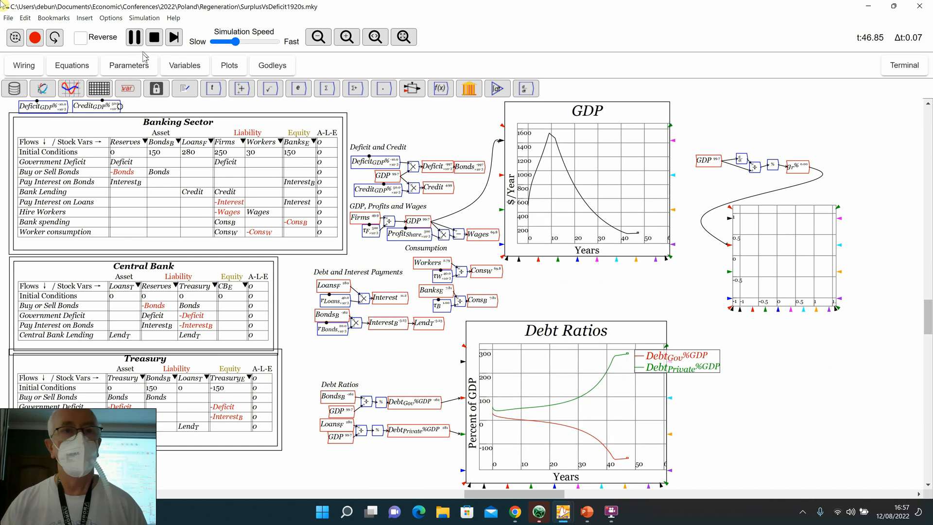
left_click(141, 44)
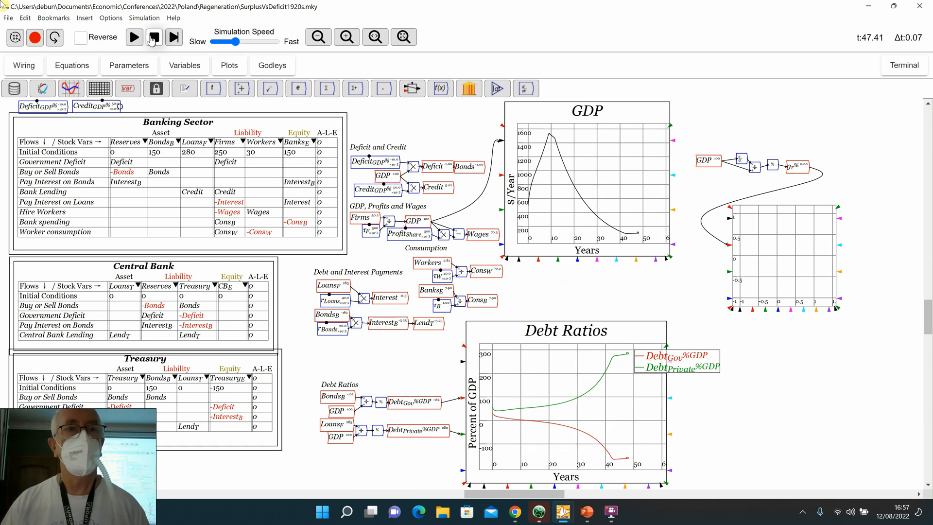
left_click(153, 39)
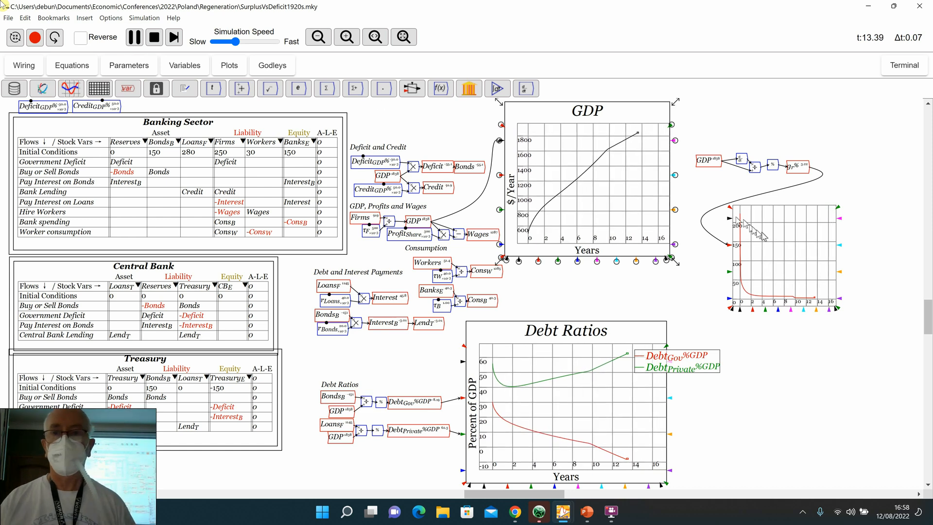
Step: Shift the growth-rate plot aside and wire a new constant of 10 to the plot's upper y-axis bound
left_click_drag(782, 231, 823, 238)
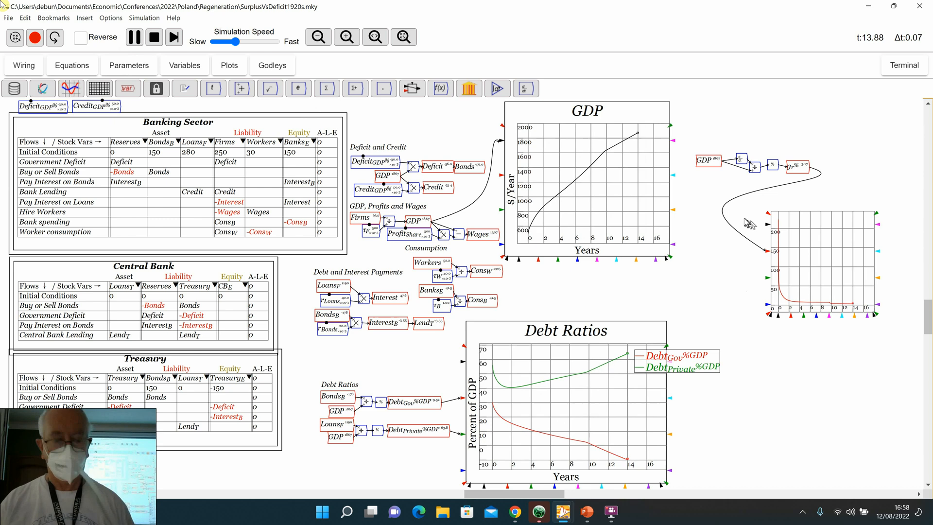
type("13")
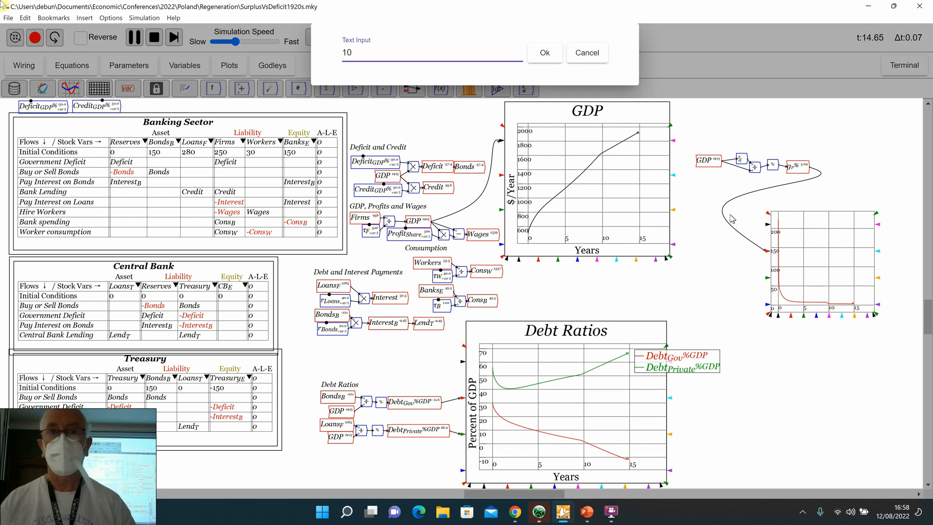
key("Escape")
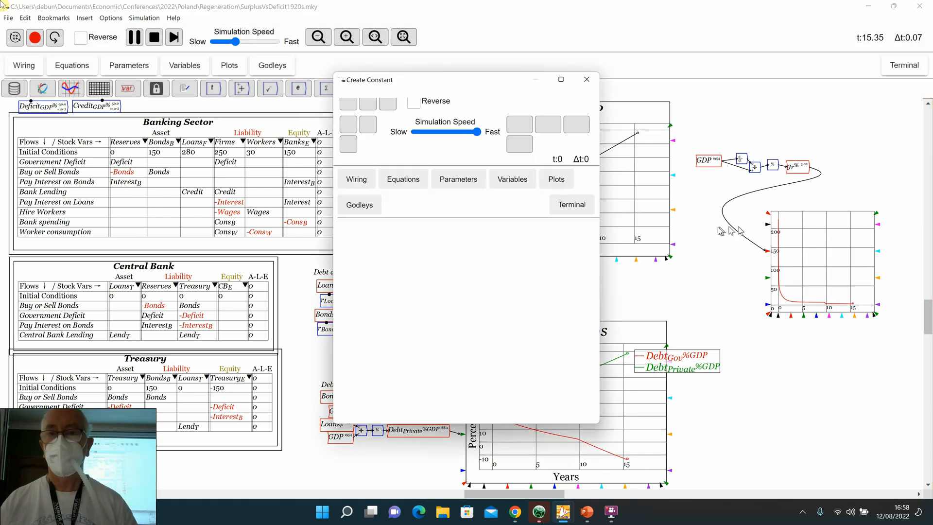
left_click(482, 335)
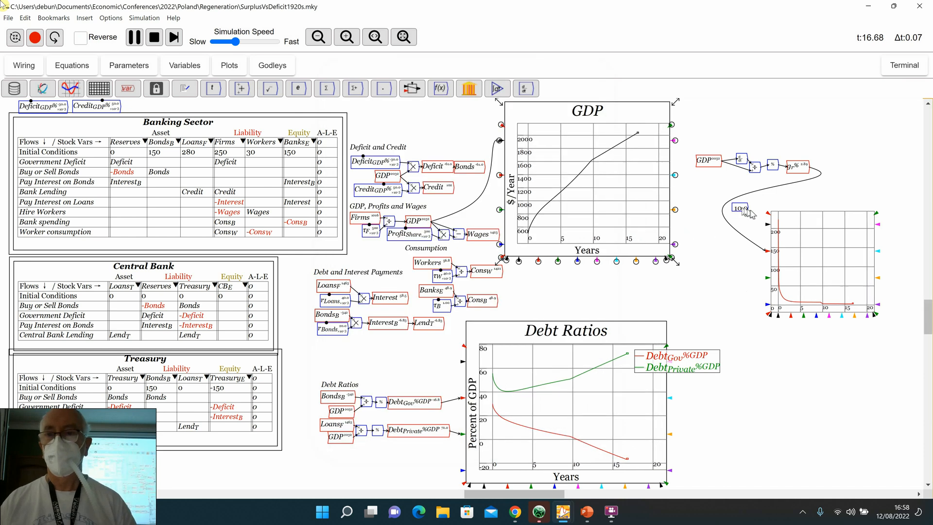
left_click(749, 209)
left_click_drag(747, 208, 766, 213)
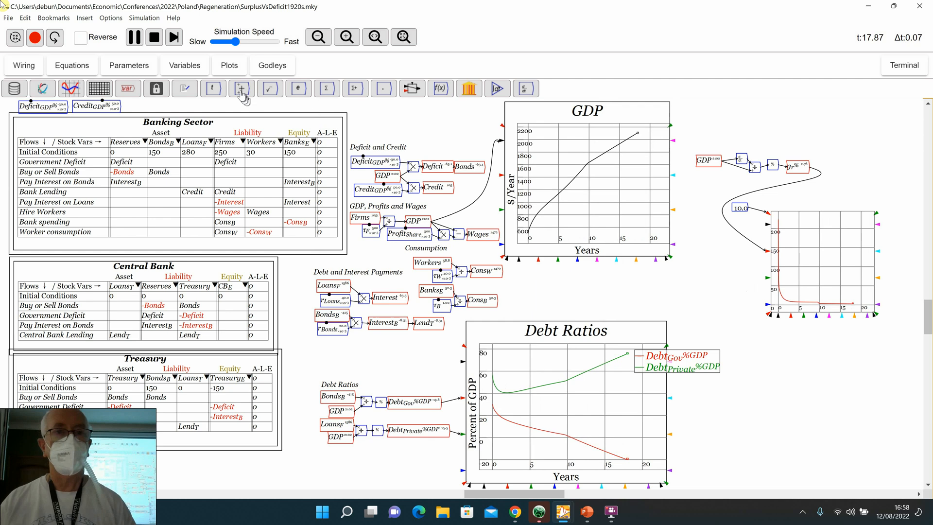
Step: Try to place a plus operator below the 10 constant and wire the constant into it
mouse_move(242, 91)
left_click(248, 69)
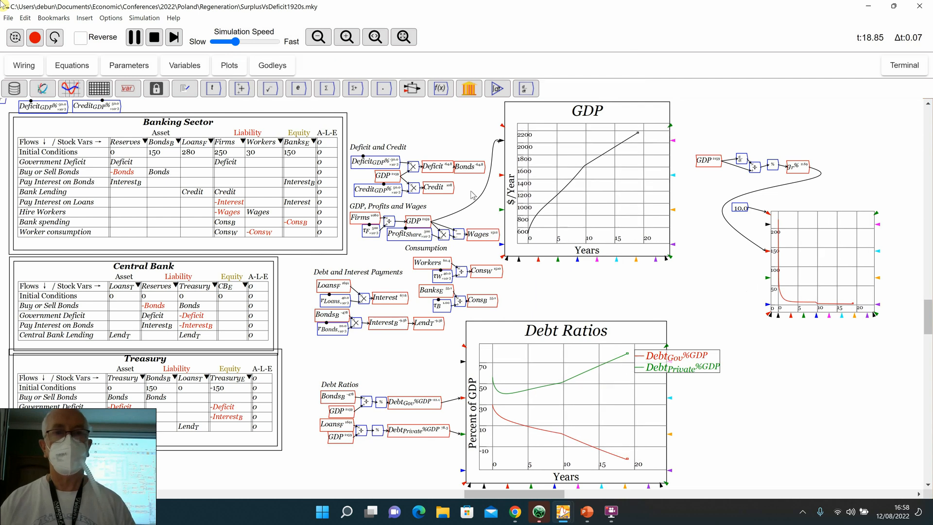
left_click(737, 265)
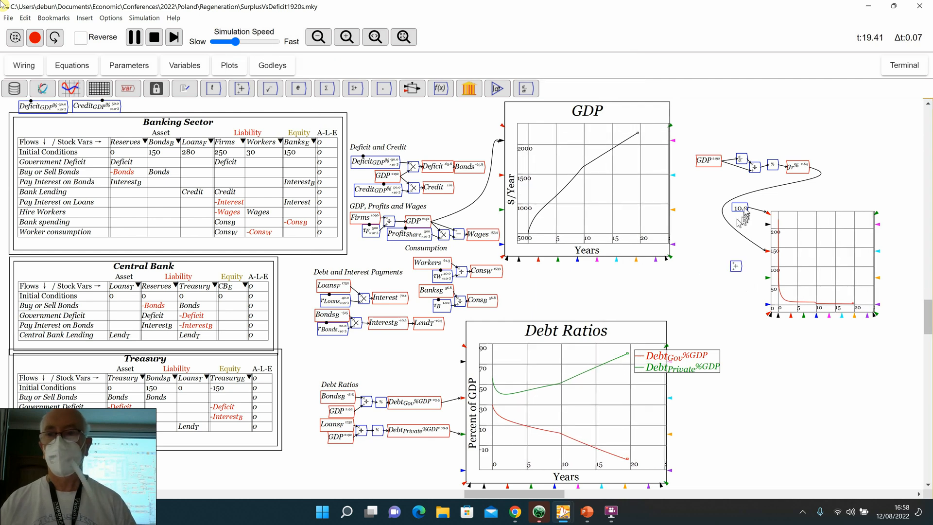
left_click_drag(740, 208, 738, 283)
scroll(707, 213, "up", 2)
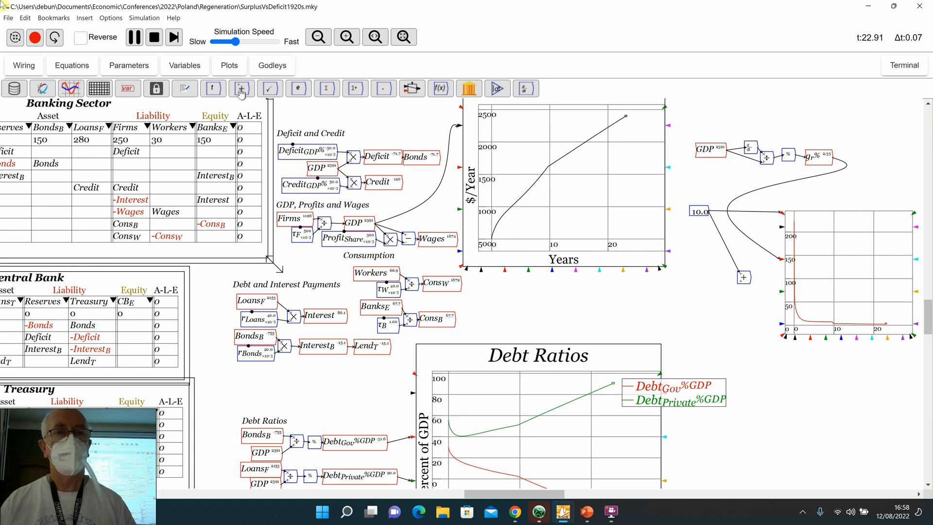
Step: Place a minus operator below the 10 constant and wire it between the constant and the growth-rate plot's lower y-axis bound
left_click(241, 90)
left_click(267, 68)
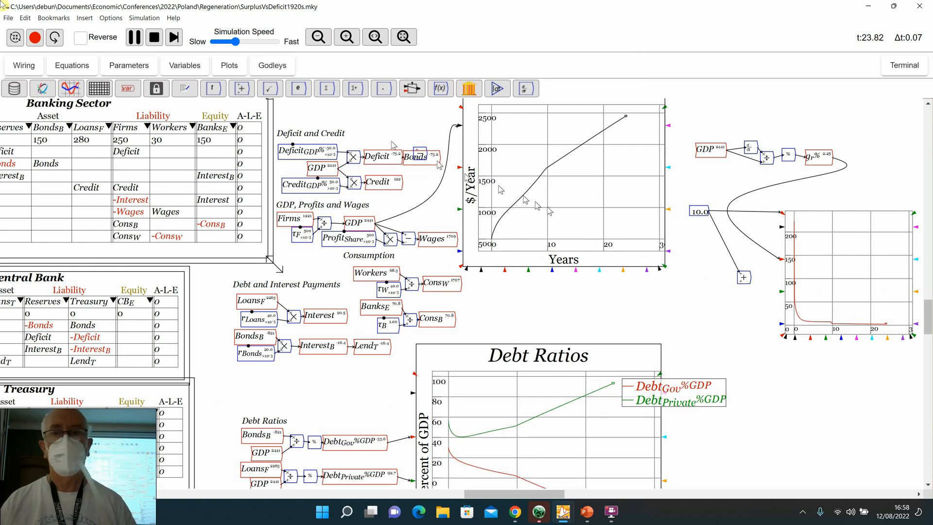
left_click(703, 271)
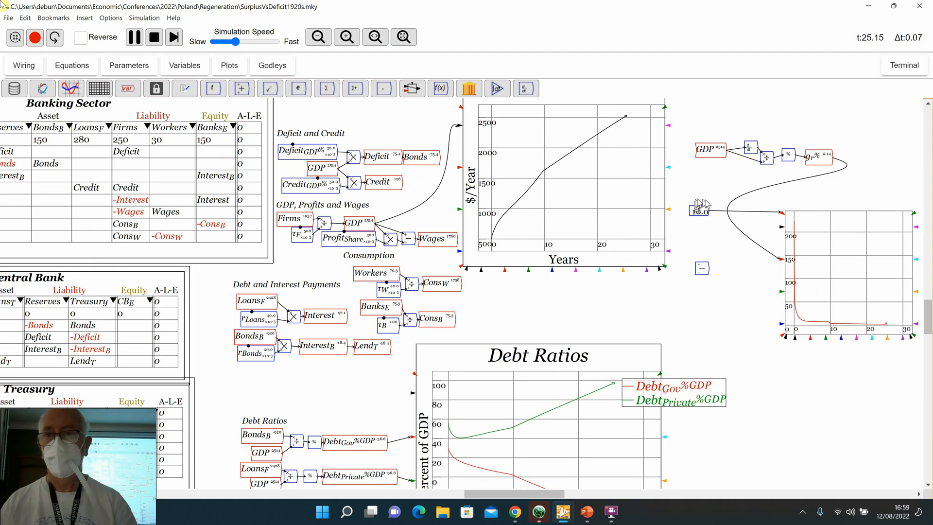
left_click_drag(708, 210, 699, 265)
left_click_drag(743, 304, 782, 335)
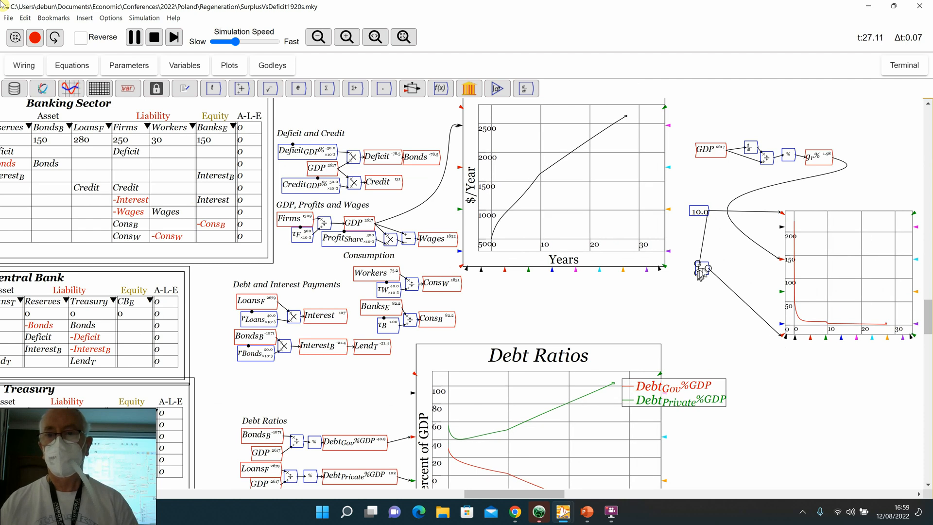
left_click_drag(702, 268, 735, 267)
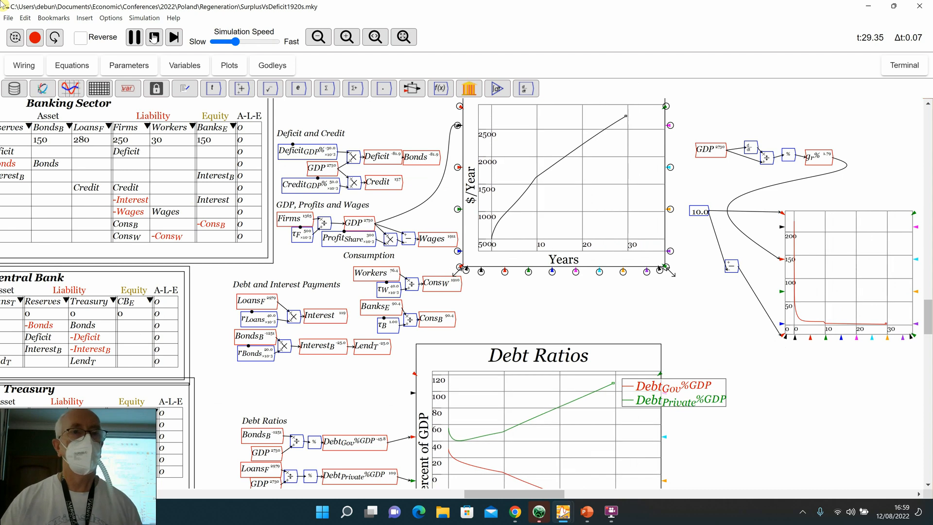
Step: Reset and rerun the simulation with the whole model in view, and display the model's equations
left_click(402, 39)
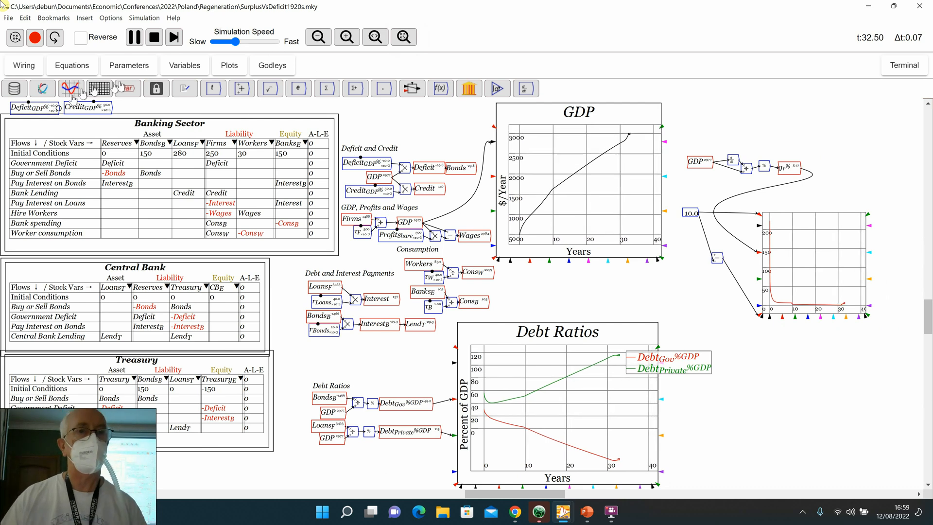
left_click(155, 38)
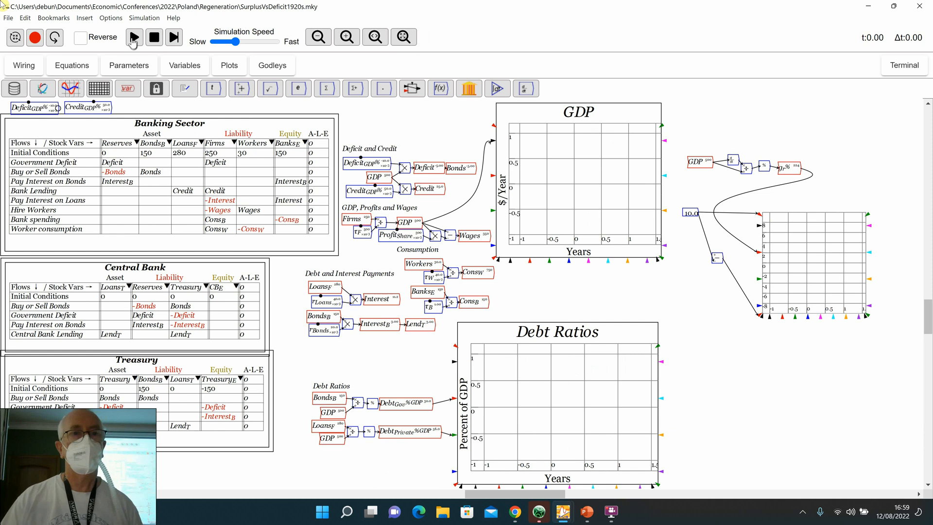
left_click(134, 39)
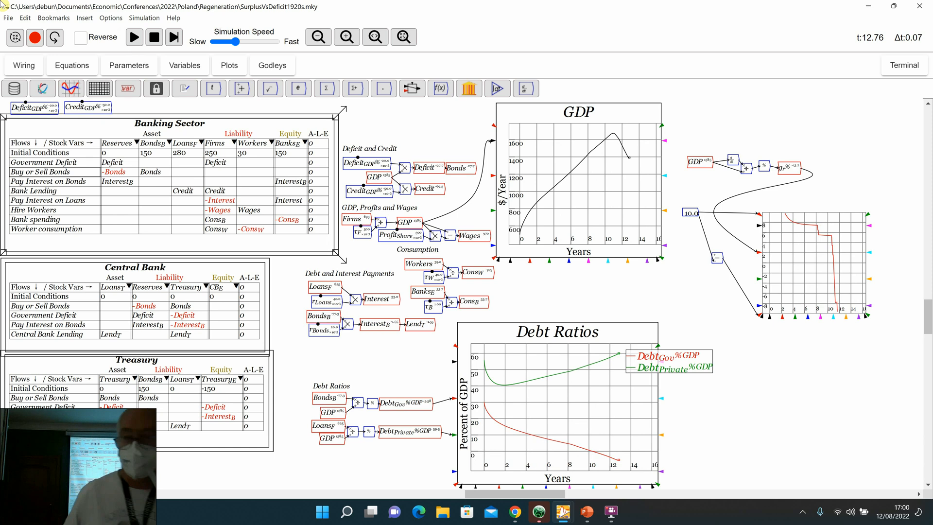
left_click(72, 65)
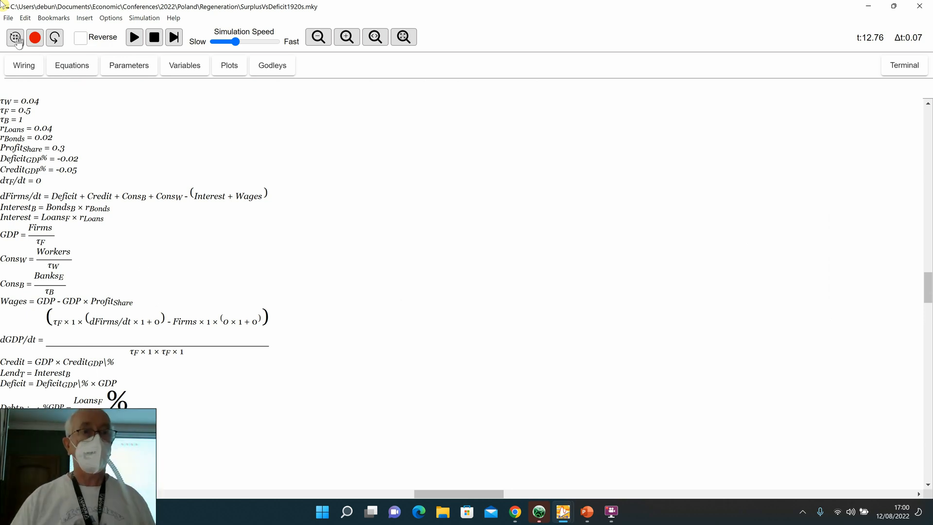
Step: Launch a second Minsky instance and bring its empty window to the front, maximized
key("super")
type("min")
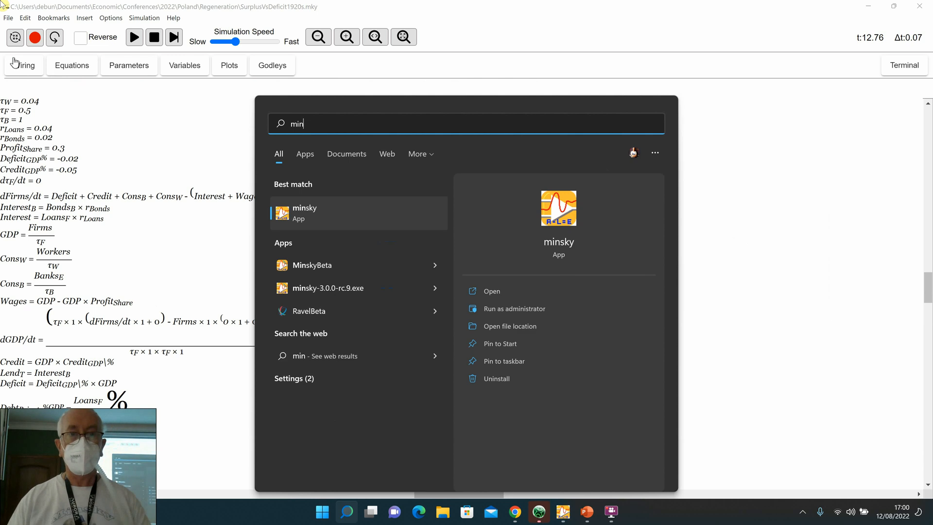
left_click(297, 216)
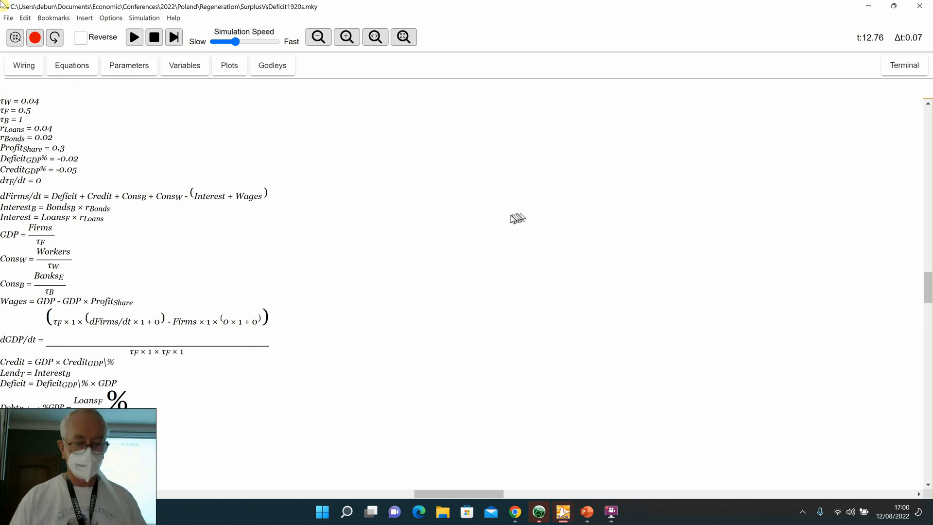
key("alt+Tab")
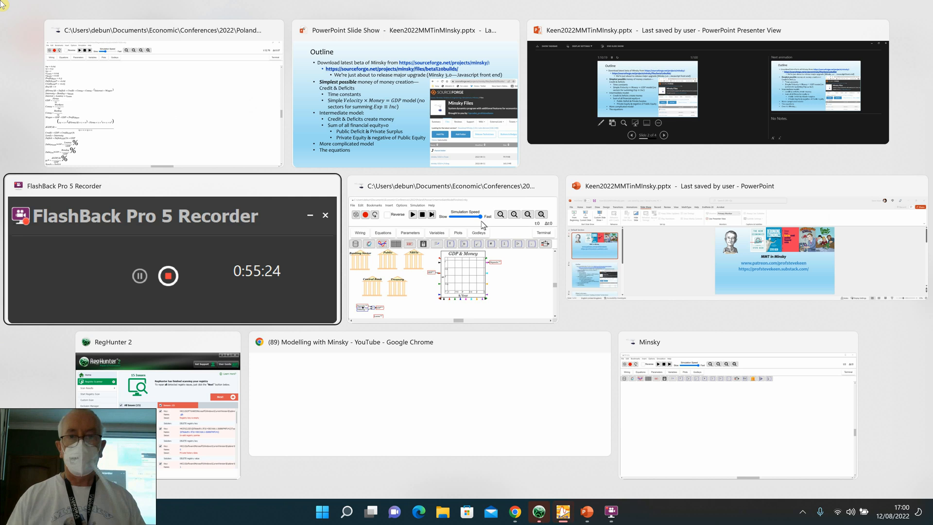
key("alt+Tab")
key("alt+Tab")
key("alt+Tab")
key("alt+Tab")
key("alt+Tab")
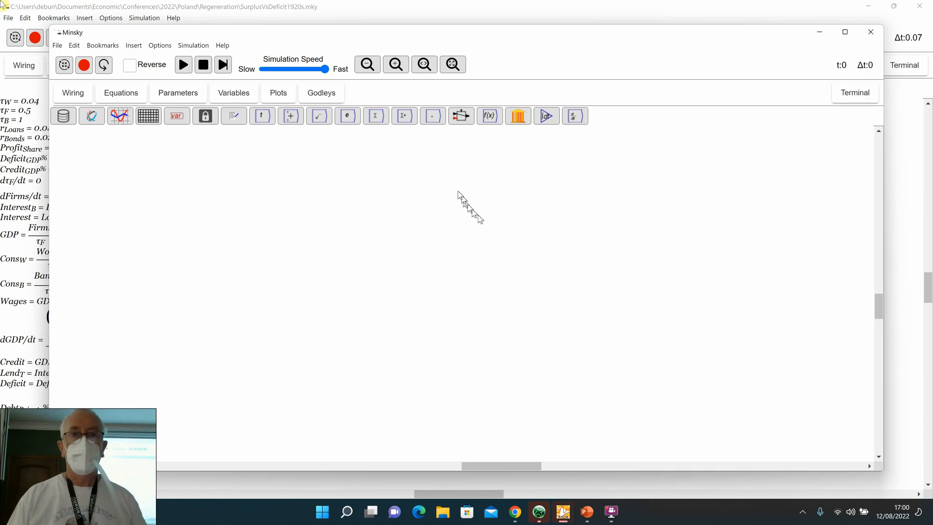
left_click(845, 32)
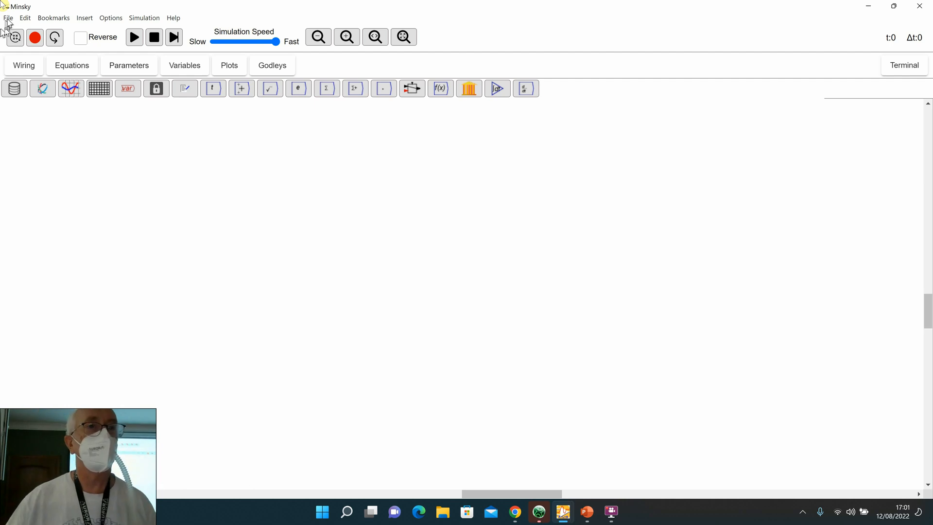
left_click(9, 18)
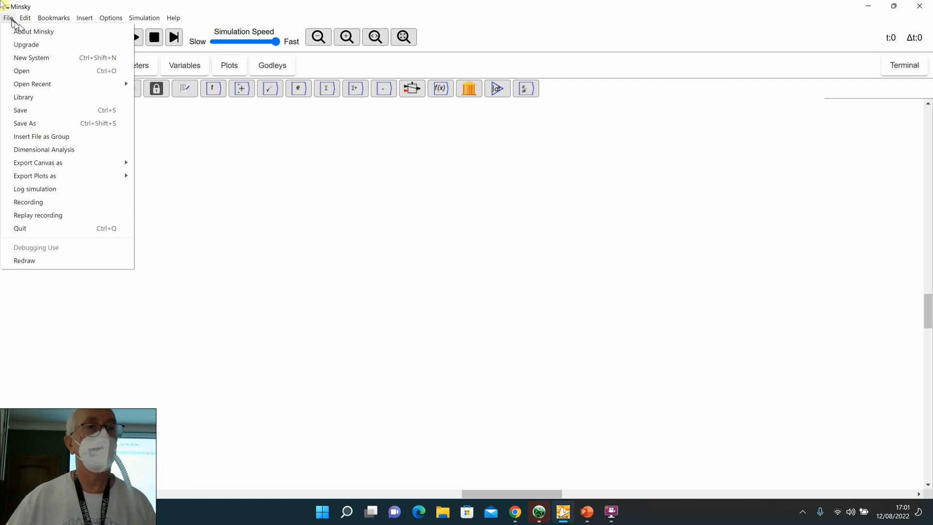
left_click(64, 71)
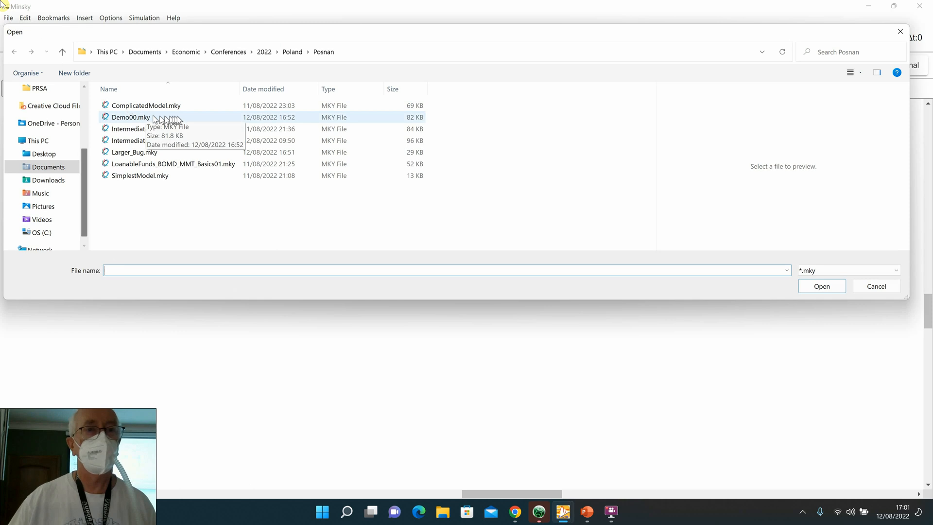
left_click(85, 106)
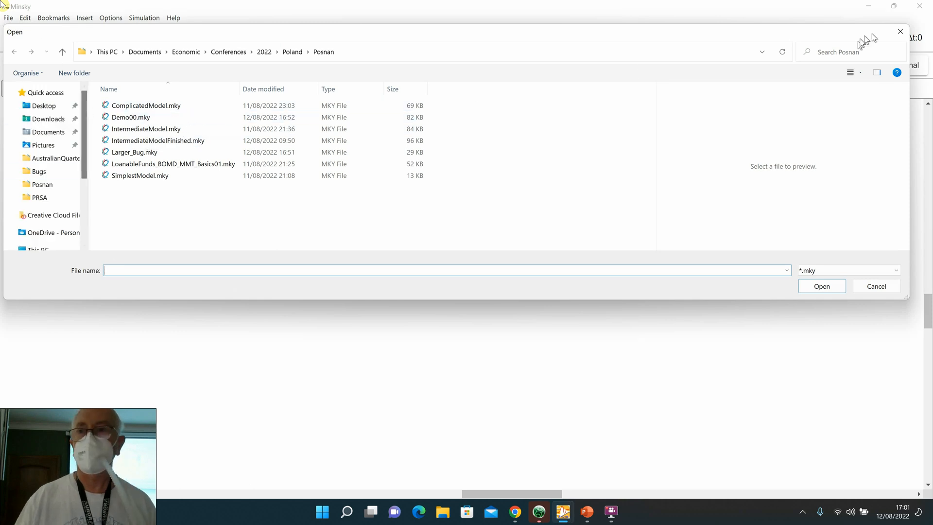
left_click(900, 31)
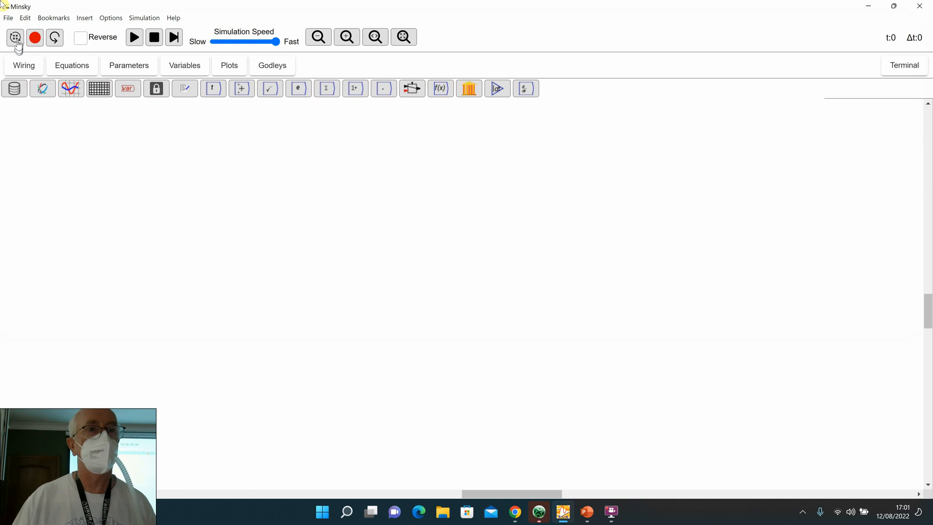
Step: Open the recent model PandemicModelRearranged.mky and view its Stock Flow Chart Godley table at full size before closing the table
left_click(9, 18)
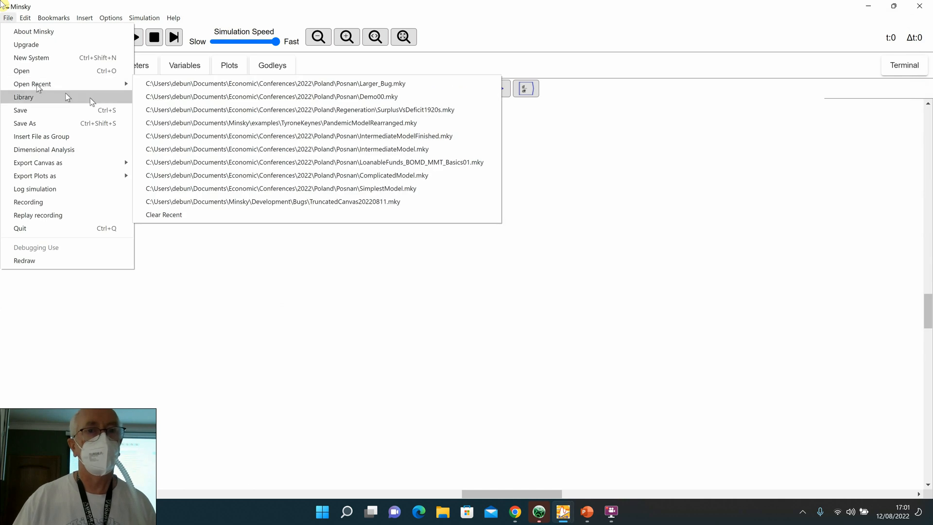
left_click(191, 123)
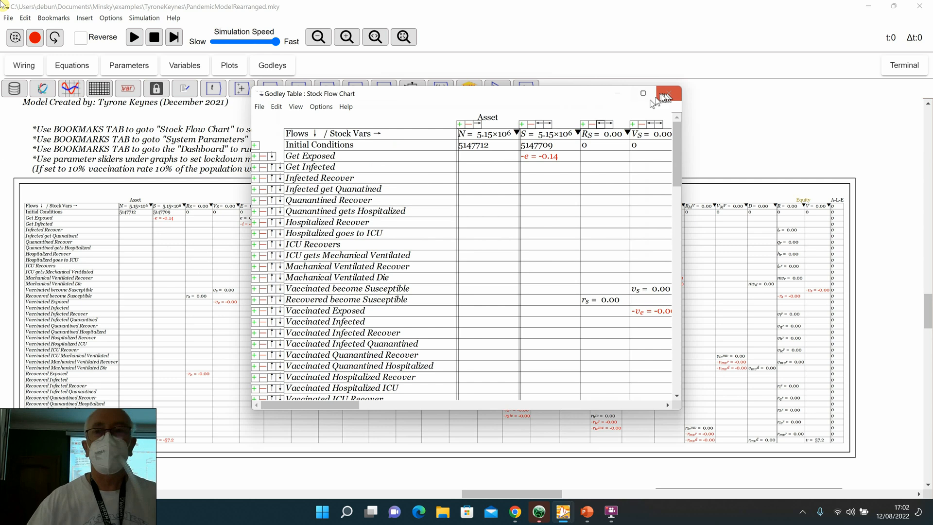
left_click(643, 92)
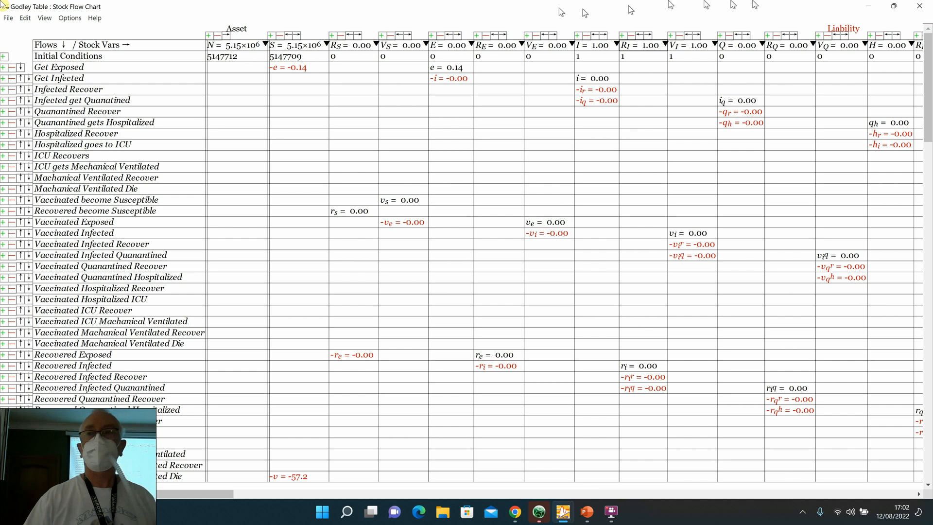
left_click(920, 6)
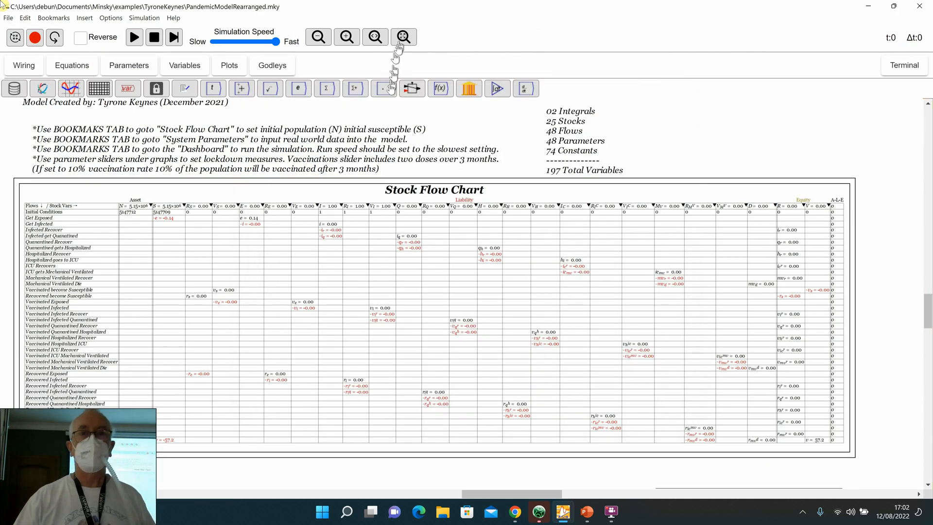
Step: Reduce the simulation speed to about a third of its range and go to the Dashboard bookmark, framing all its plots
scroll(354, 263, "down", 12)
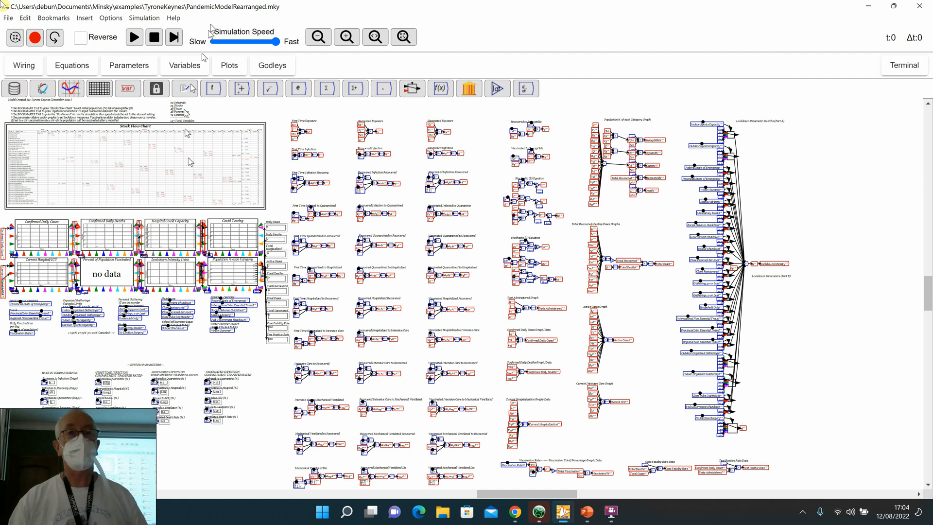
left_click_drag(275, 41, 233, 41)
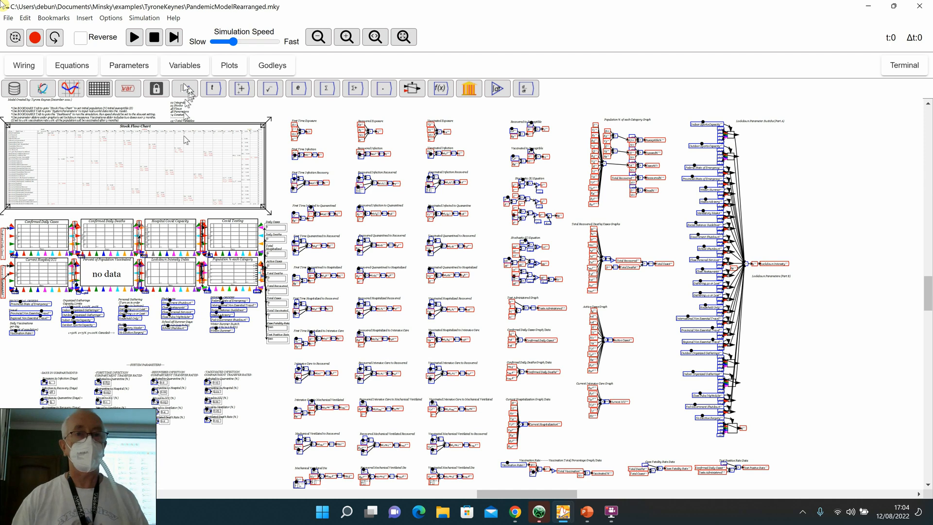
left_click(65, 18)
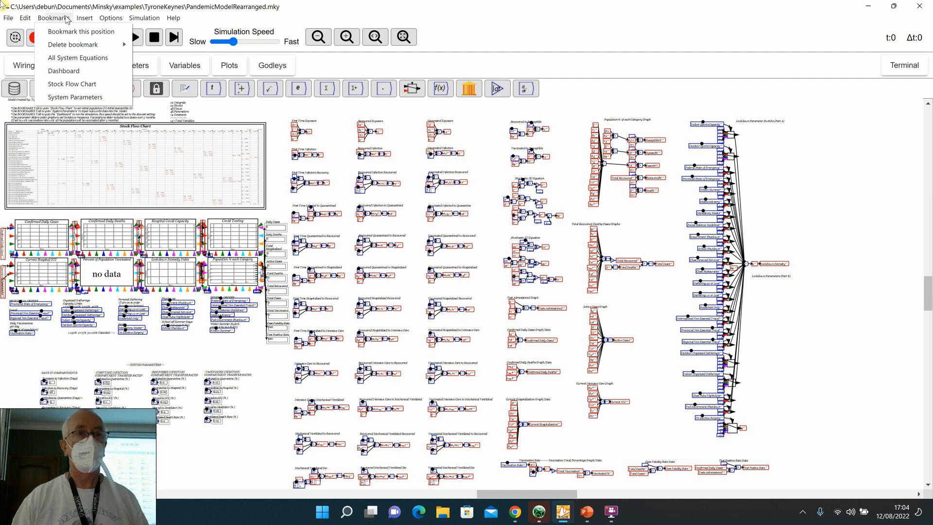
left_click(76, 71)
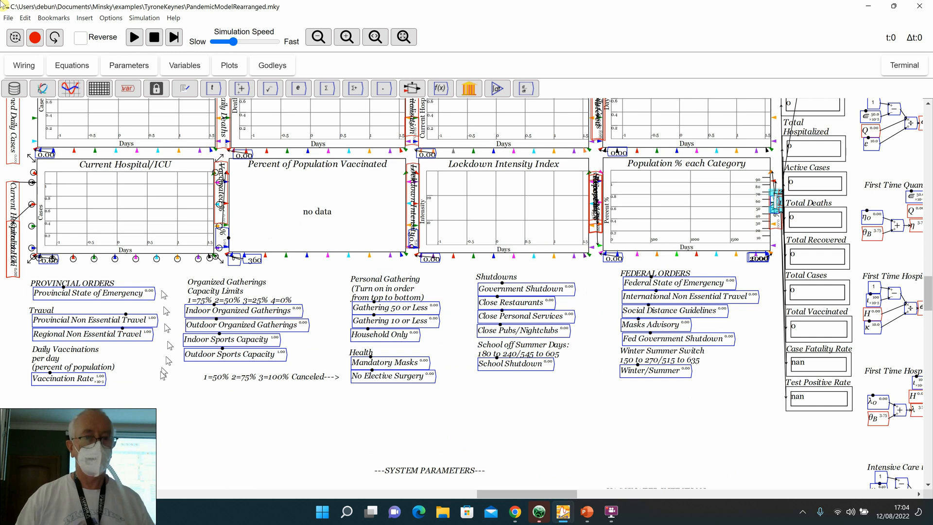
left_click_drag(122, 419, 119, 465)
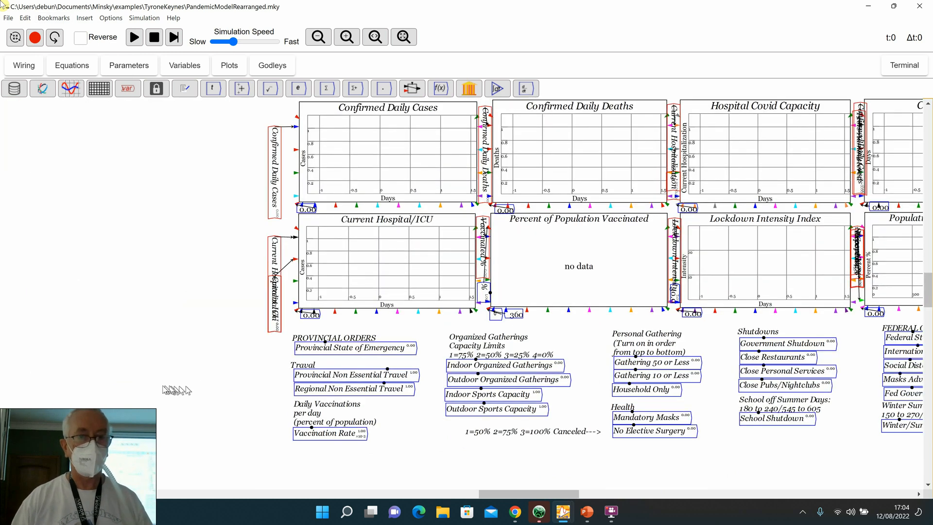
left_click_drag(190, 390, 12, 401)
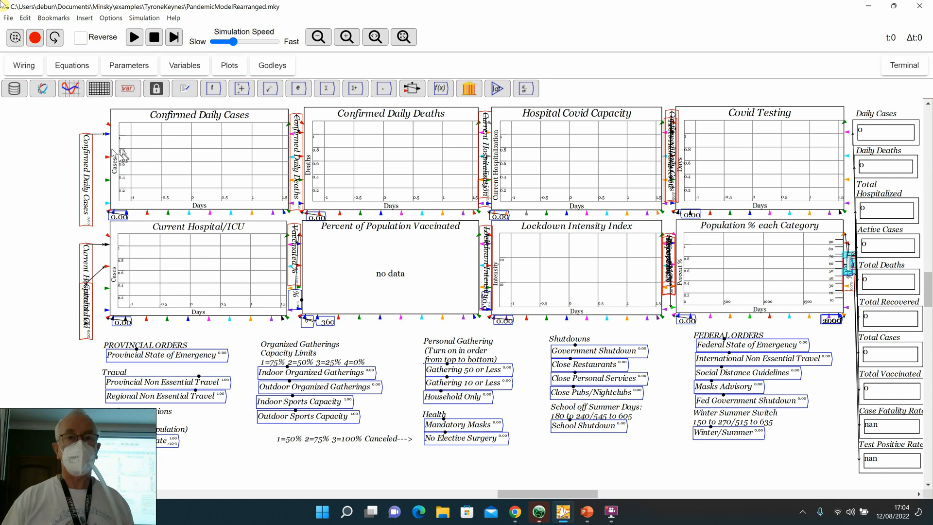
Step: Start the pandemic simulation and set all Personal Gathering limits, Mandatory Masks and No Elective Surgery to 1 while it runs
left_click(134, 38)
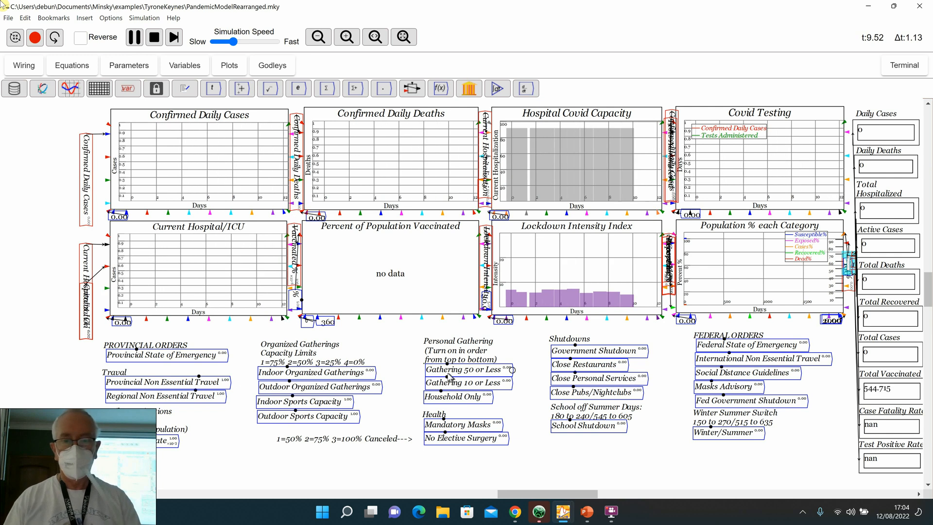
key("Right")
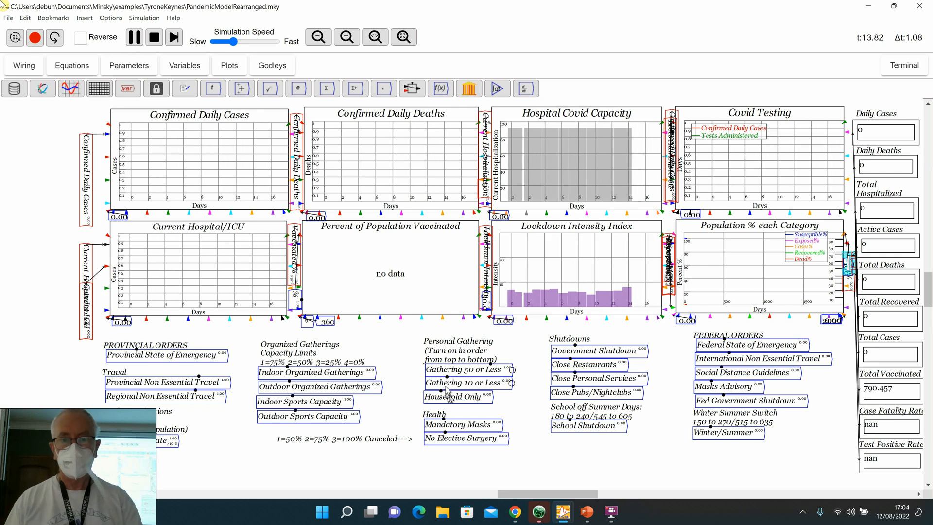
key("Right")
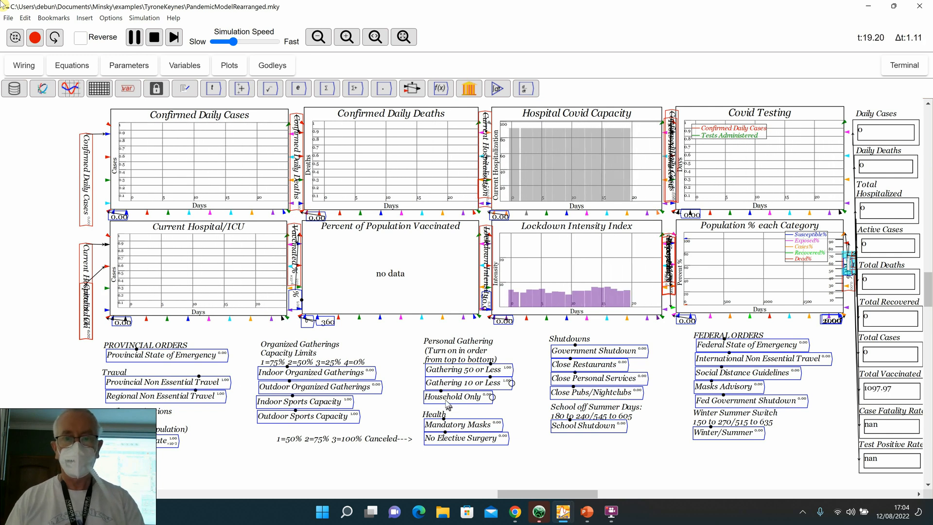
key("Right")
key("Right")
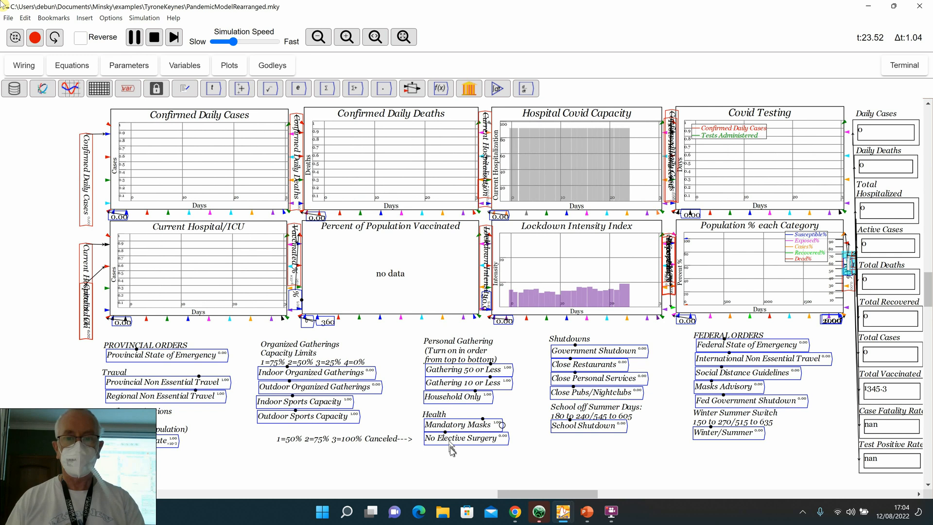
key("Right")
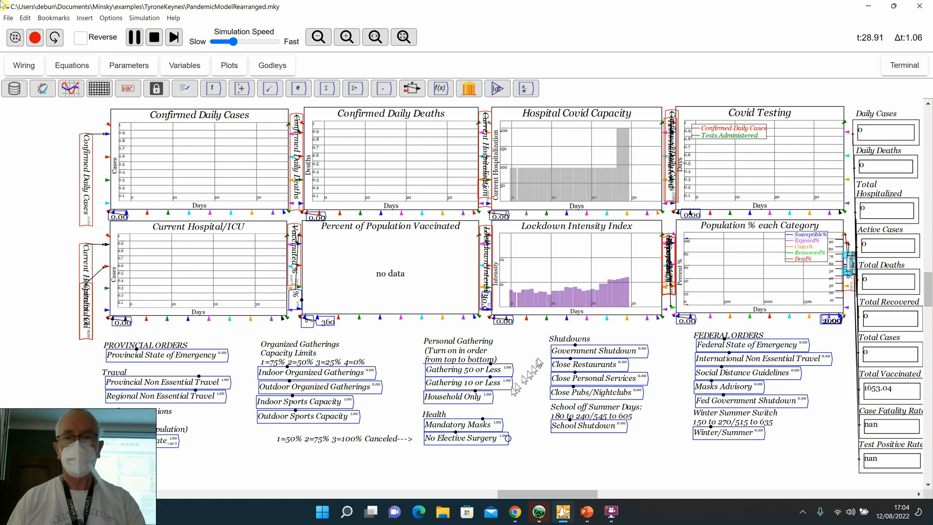
Step: Set Government Shutdown, Close Restaurants, Close Personal Services, Close Pubs/Nightclubs and School Shutdown to 1 during the run
key("Right")
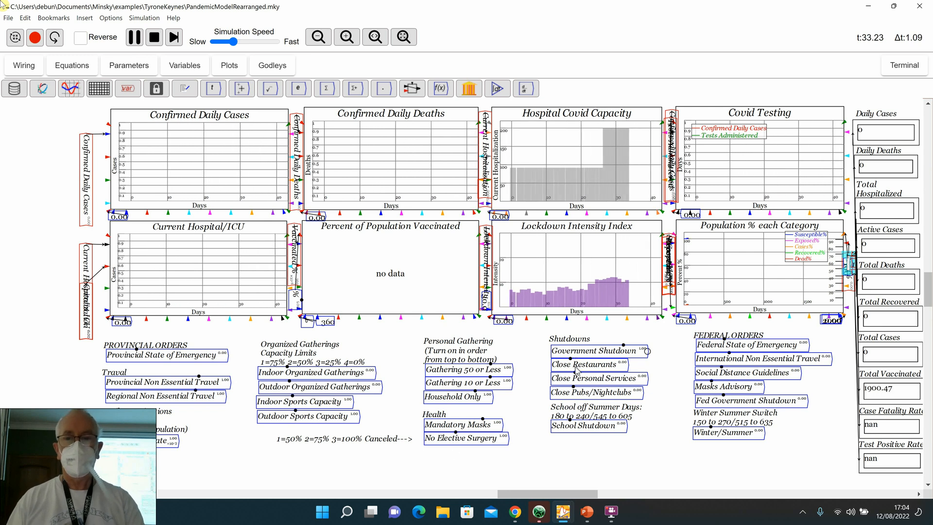
key("Right")
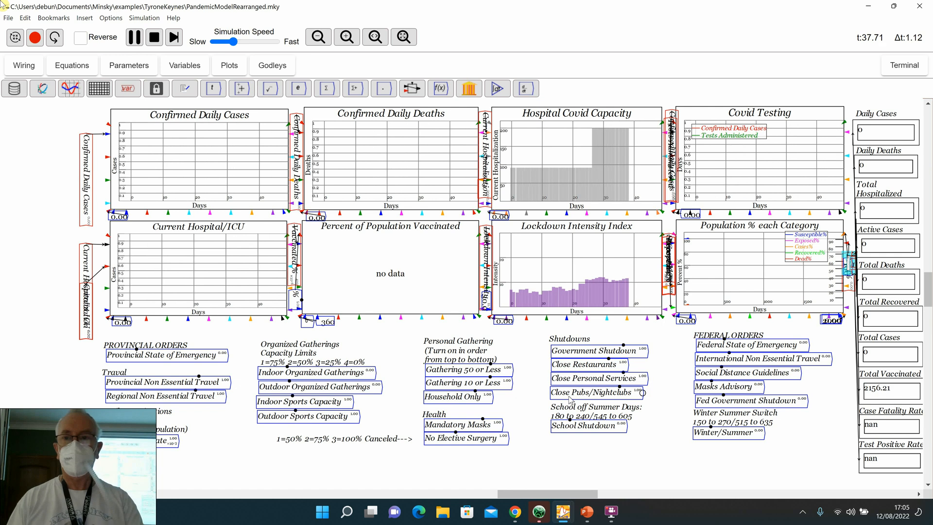
key("Right")
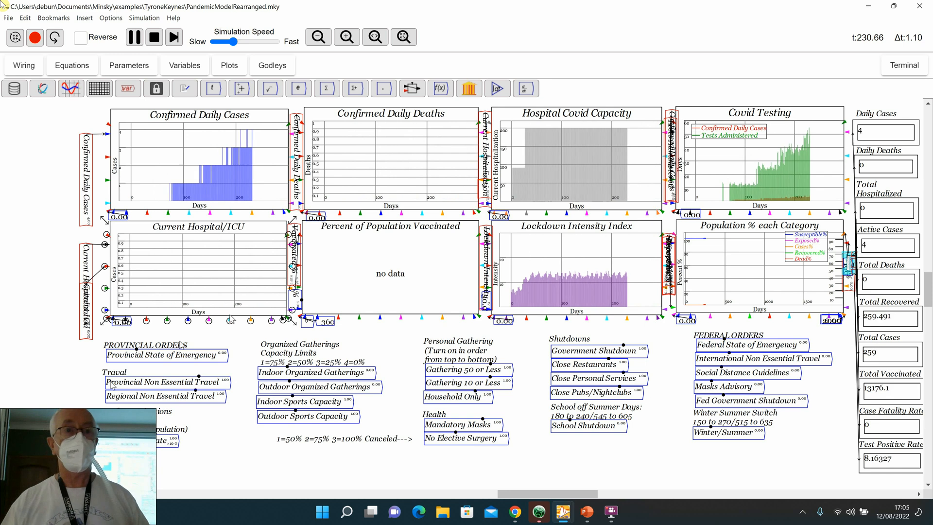
Step: Pause the pandemic simulation, switch to the PowerPoint slideshow and advance from the Outline slide to the What to do next slide
left_click(135, 37)
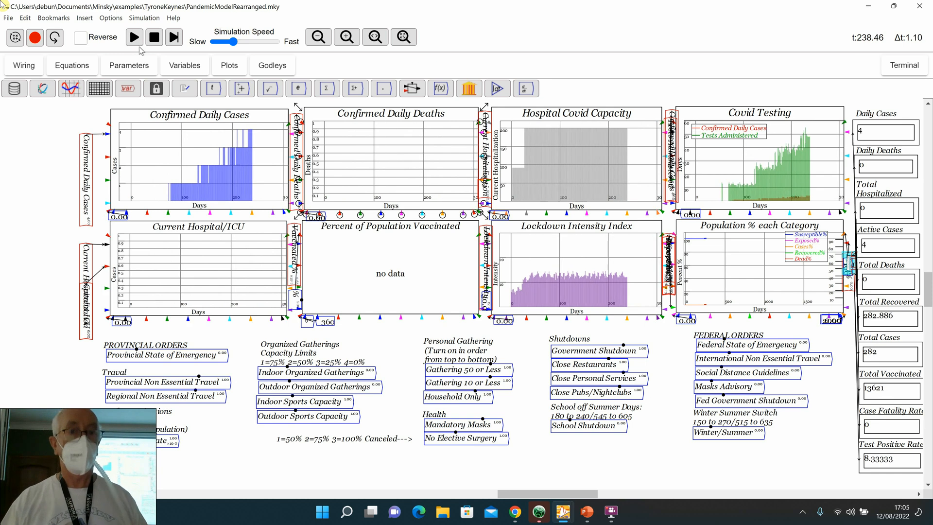
key("alt+Tab")
key("alt+Tab")
key("alt+Tab")
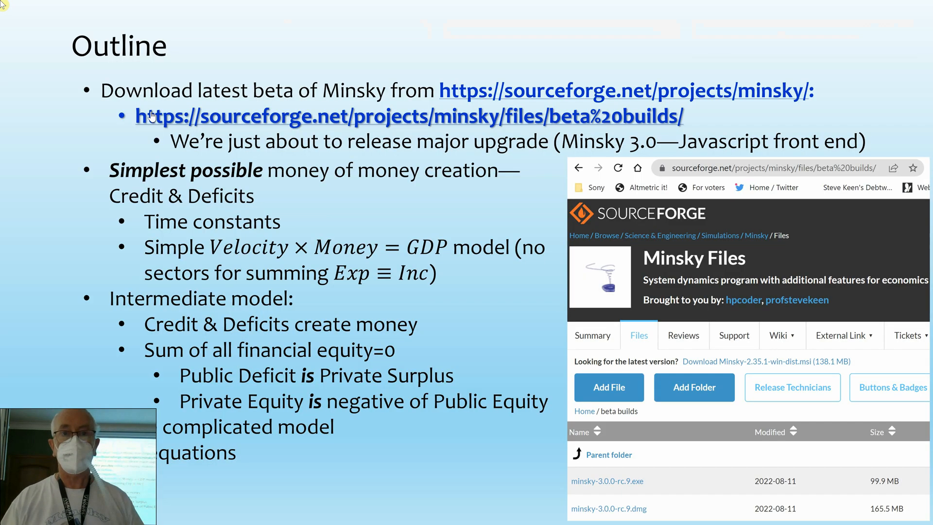
left_click(152, 83)
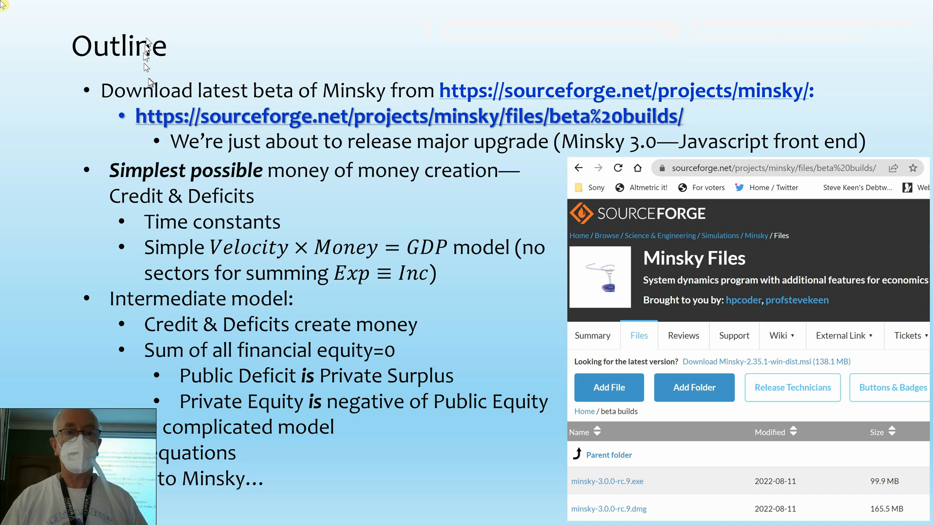
left_click(167, 48)
left_click(175, 88)
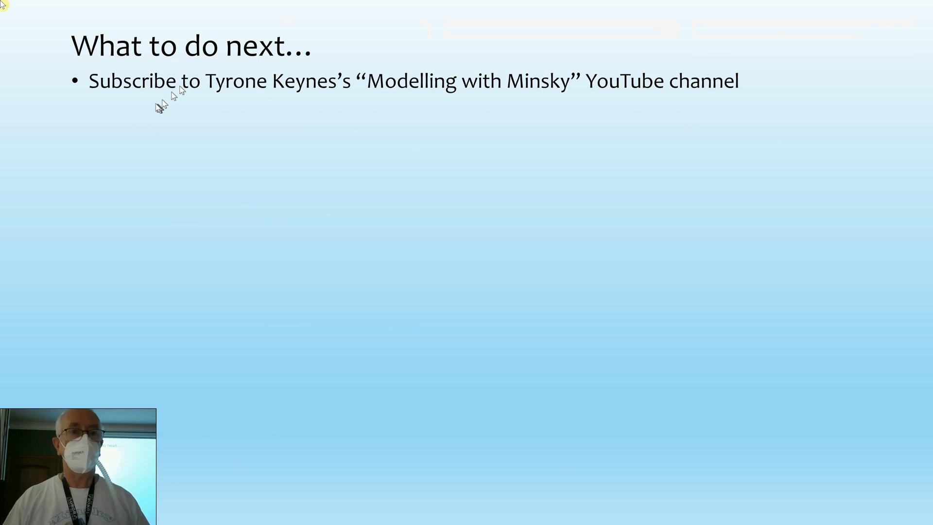
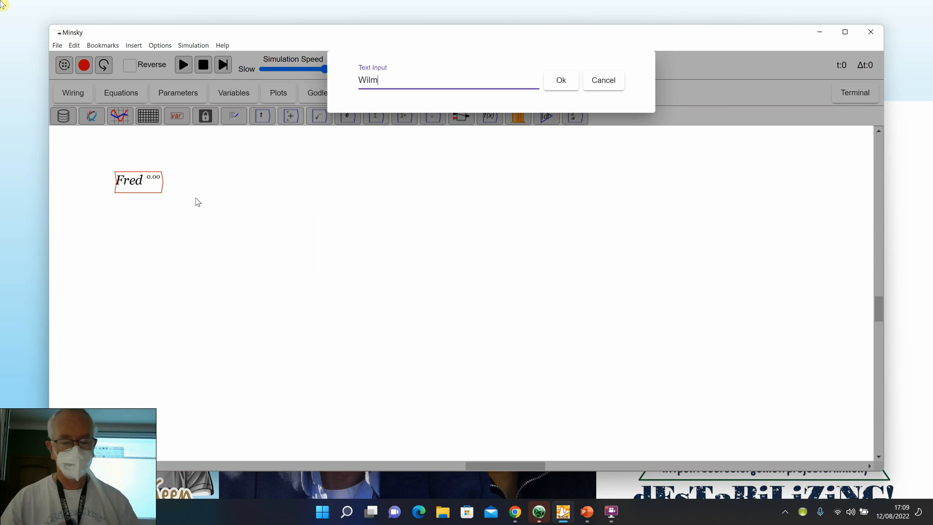
Step: Create a flow variable named Wilma, place it below and beside Fred, and wire Fred into it
key("Return")
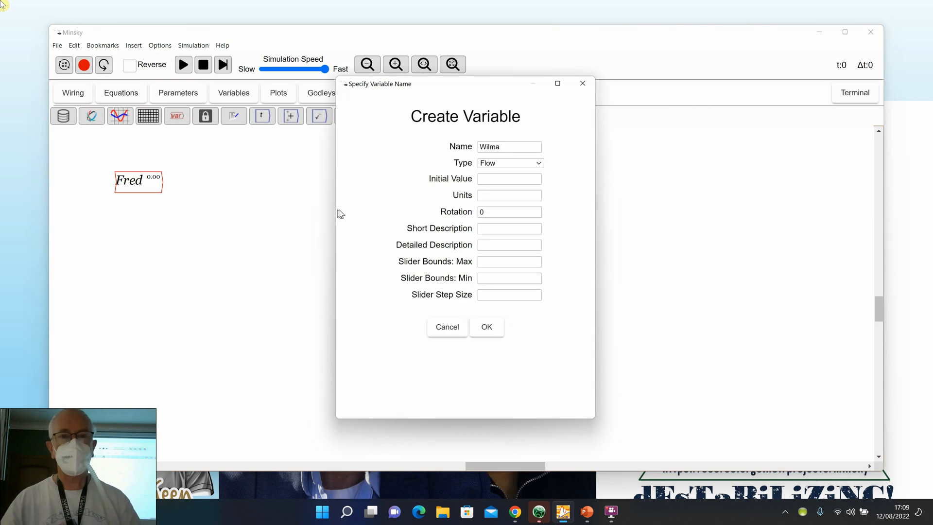
left_click(482, 328)
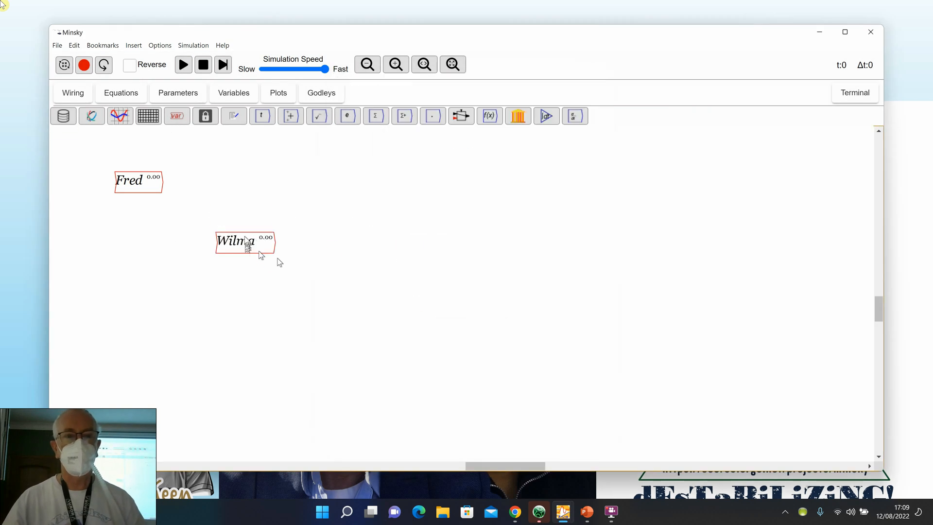
left_click(242, 219)
left_click_drag(160, 185, 210, 214)
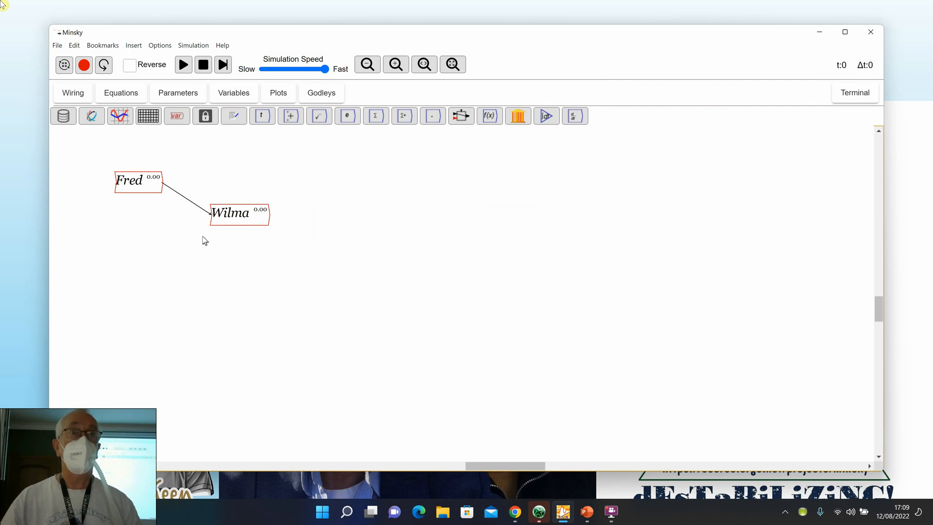
Step: Copy the Wilma variable and place the duplicate in the empty canvas area below the first diagram
left_click(245, 222)
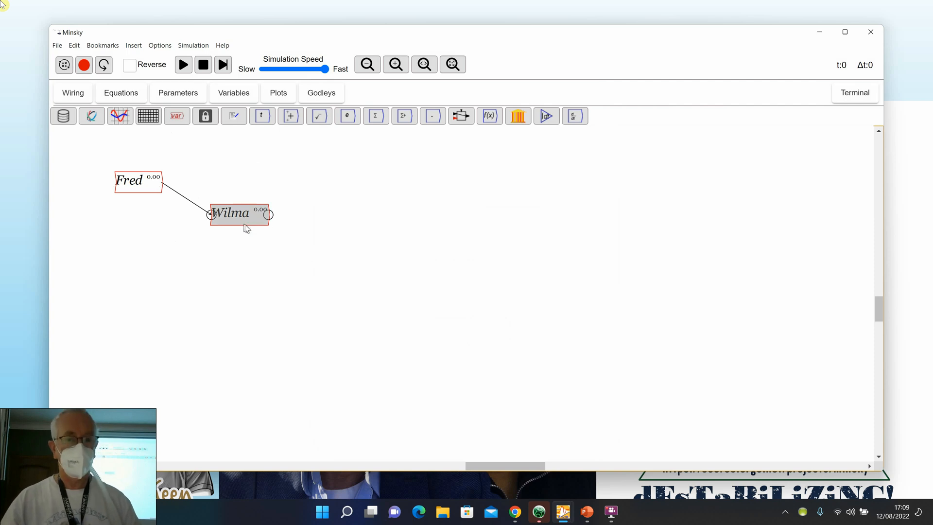
key("ctrl+c")
key("ctrl+v")
left_click(355, 288)
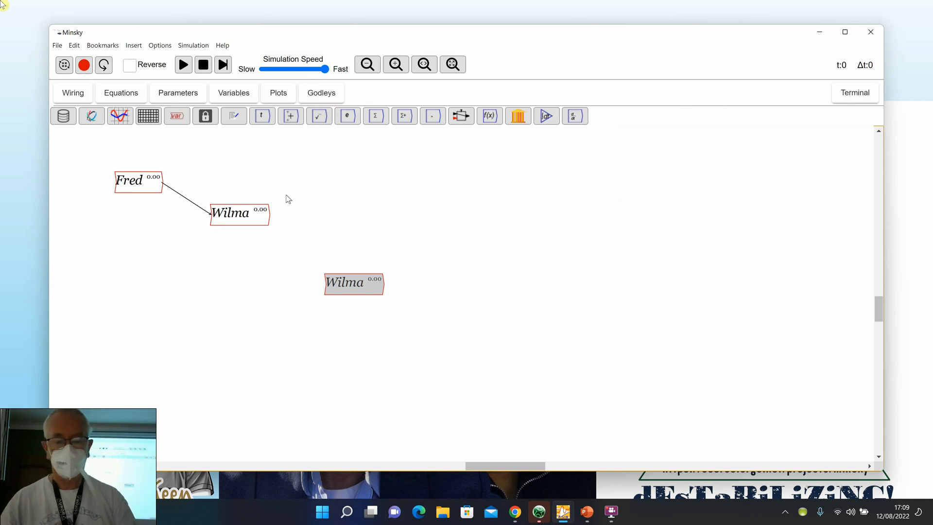
Step: Multiply Fred by the upper Wilma and wire the product into a new flow variable named Barney
key("asterisk")
left_click_drag(161, 182, 279, 204)
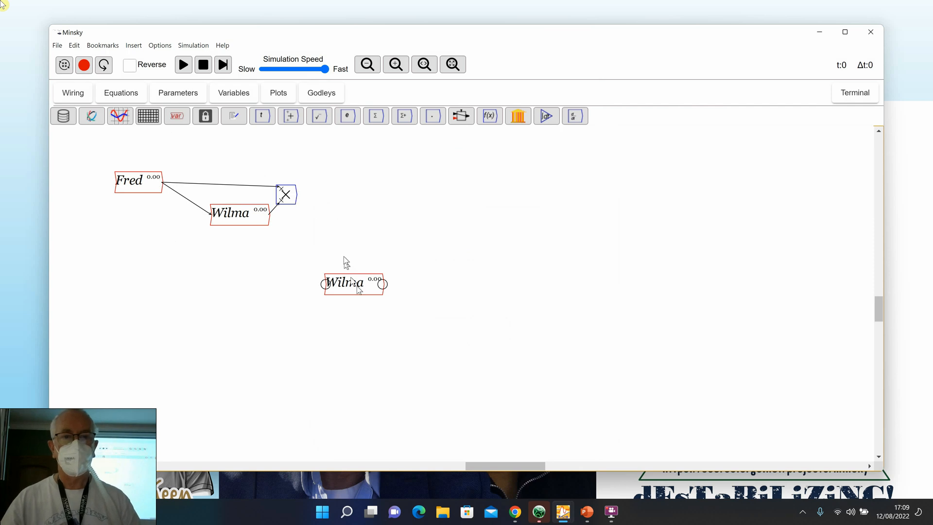
type("Barn")
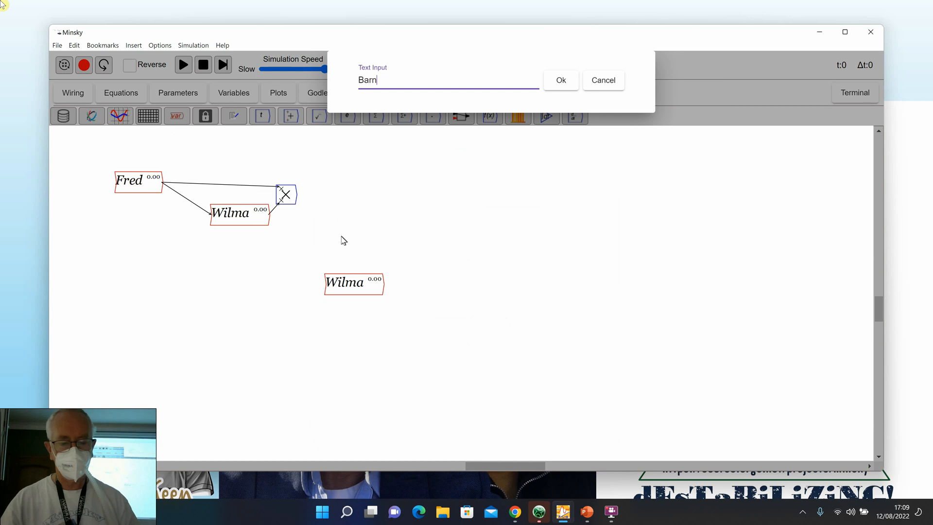
type("ey")
key("Return")
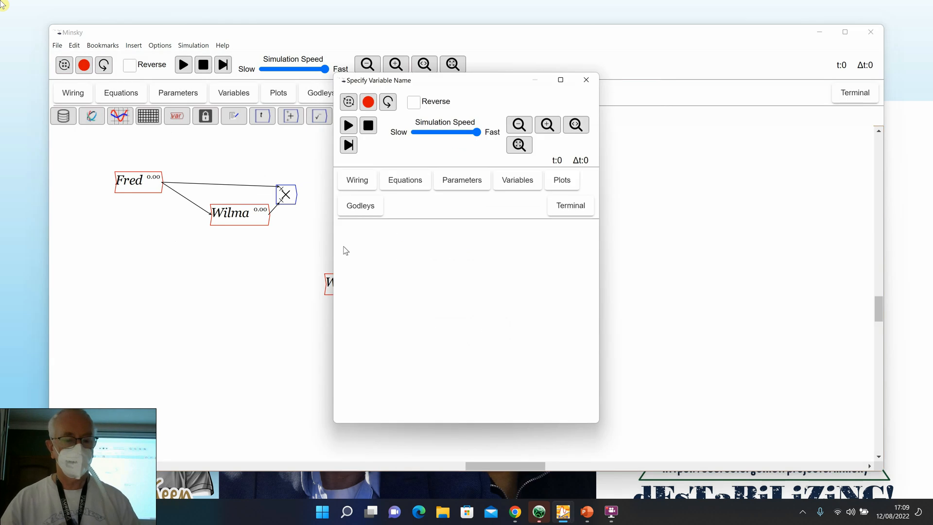
left_click(491, 333)
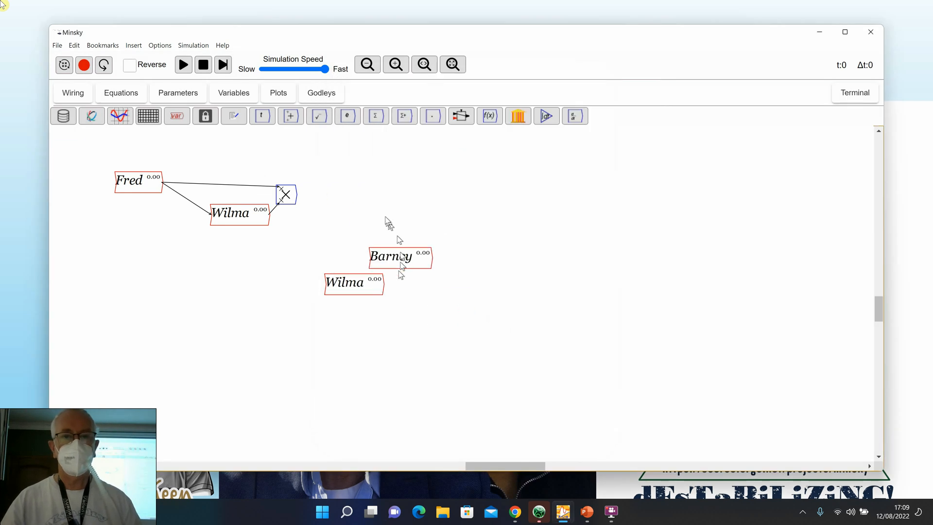
left_click(387, 214)
left_click_drag(297, 194, 353, 214)
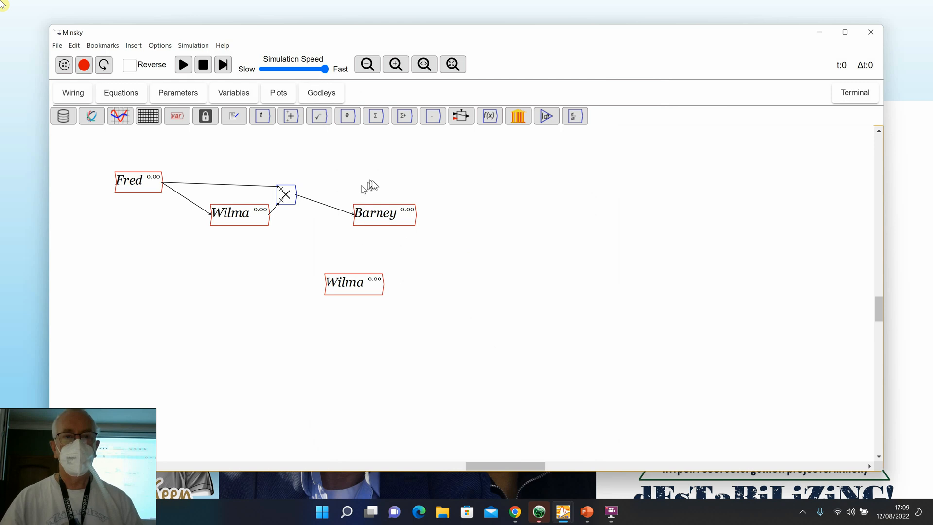
Step: Place a copy of Barney beneath the lower Wilma and wire both into a division operator that divides Wilma by Barney
left_click(384, 214)
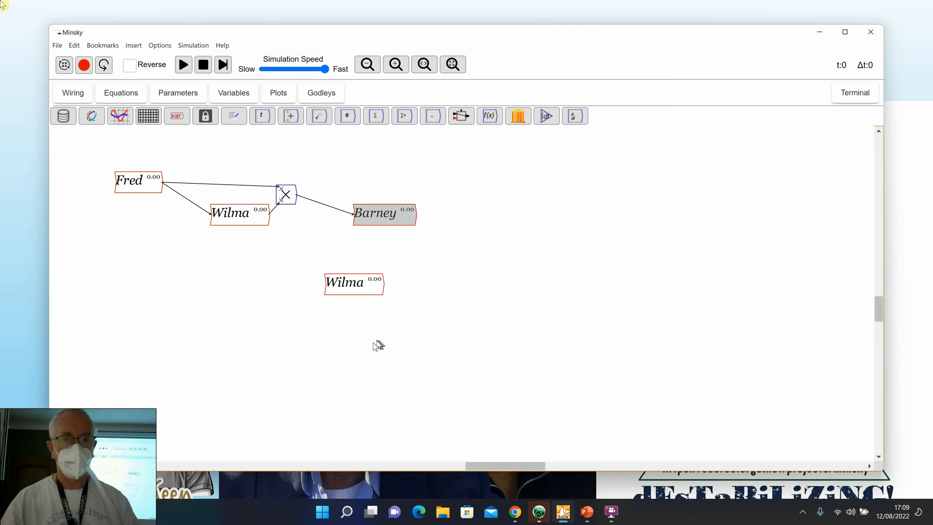
key("ctrl+v")
left_click(363, 312)
key("slash")
left_click(417, 304)
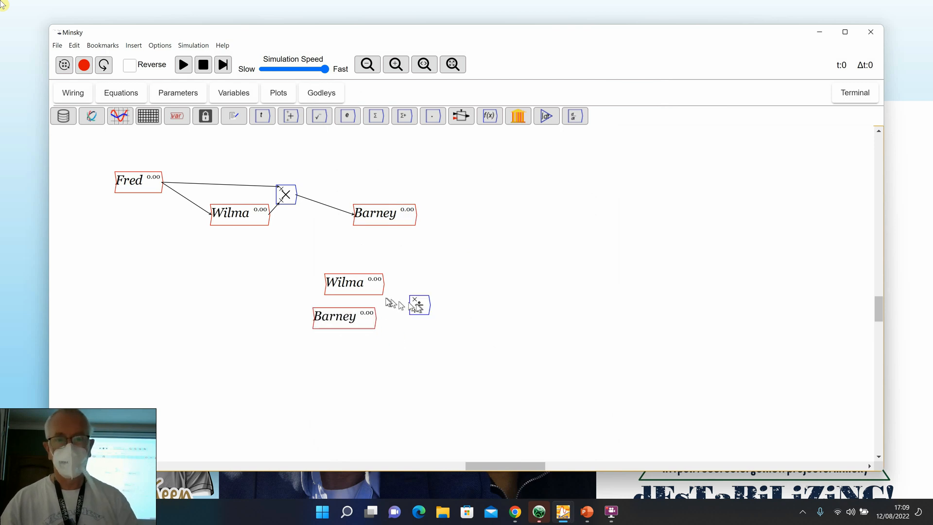
left_click_drag(384, 286, 413, 313)
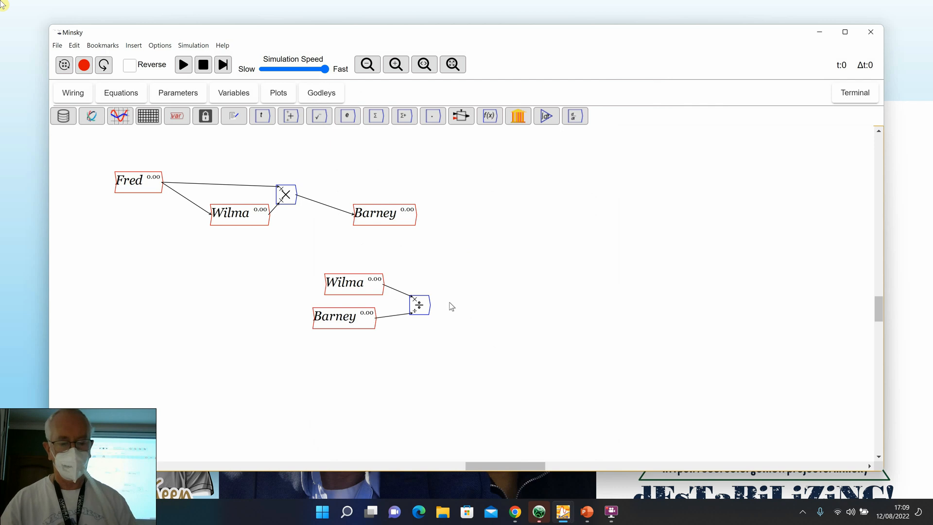
type("am B")
type("arn")
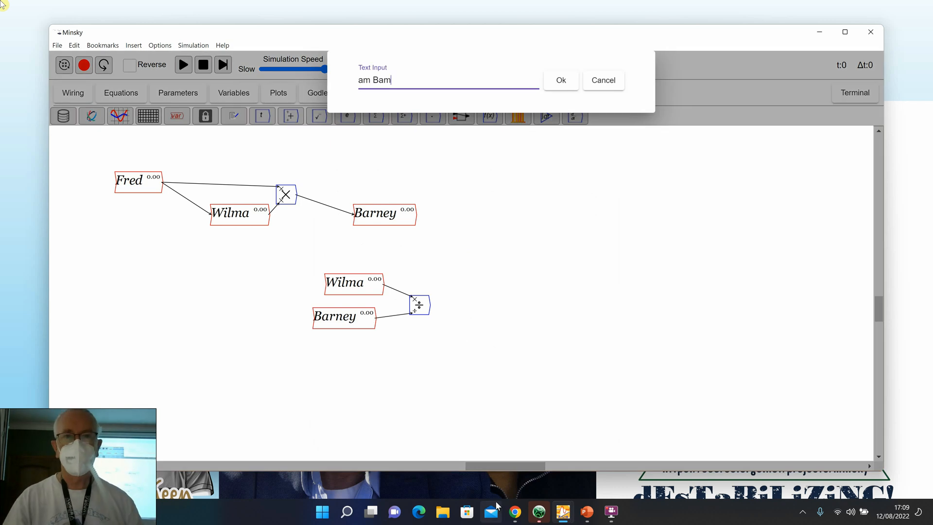
key("BackSpace")
key("BackSpace")
key("BackSpace")
key("BackSpace")
key("BackSpace")
key("BackSpace")
key("BackSpace")
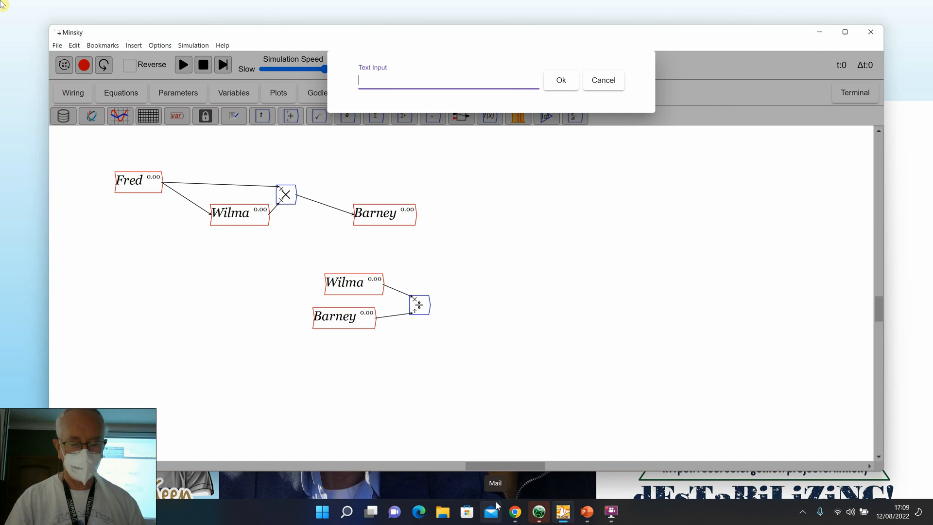
Step: Create a flow variable named BamBam beside the division operator and wire the quotient into it
type("Bamm")
key("BackSpace")
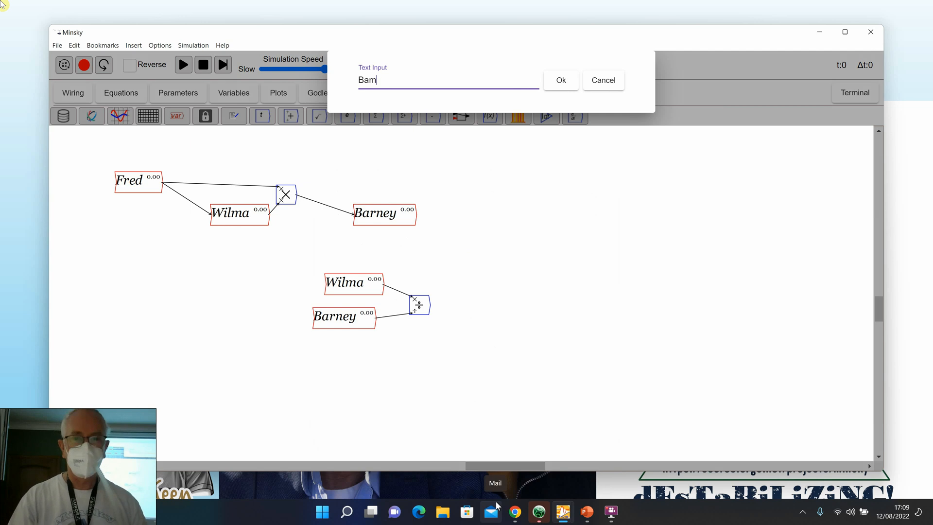
type("Bam")
key("Return")
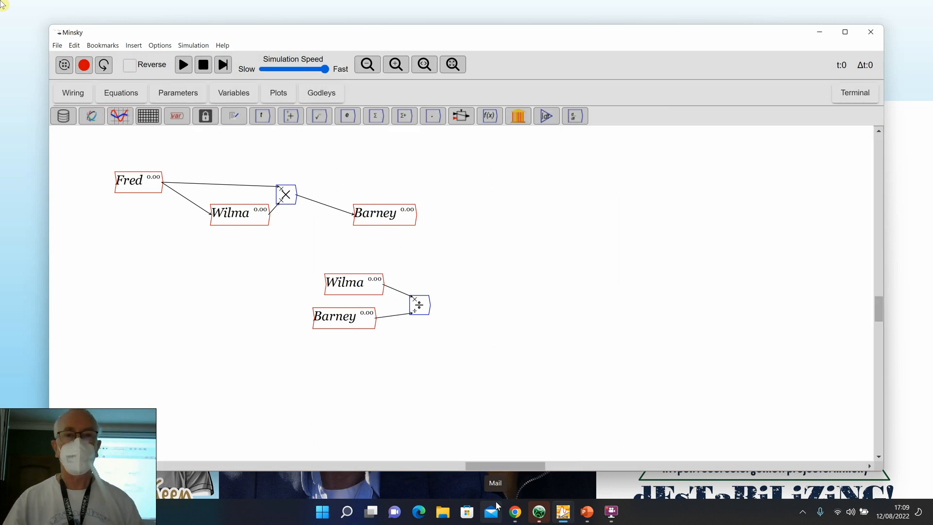
left_click(489, 331)
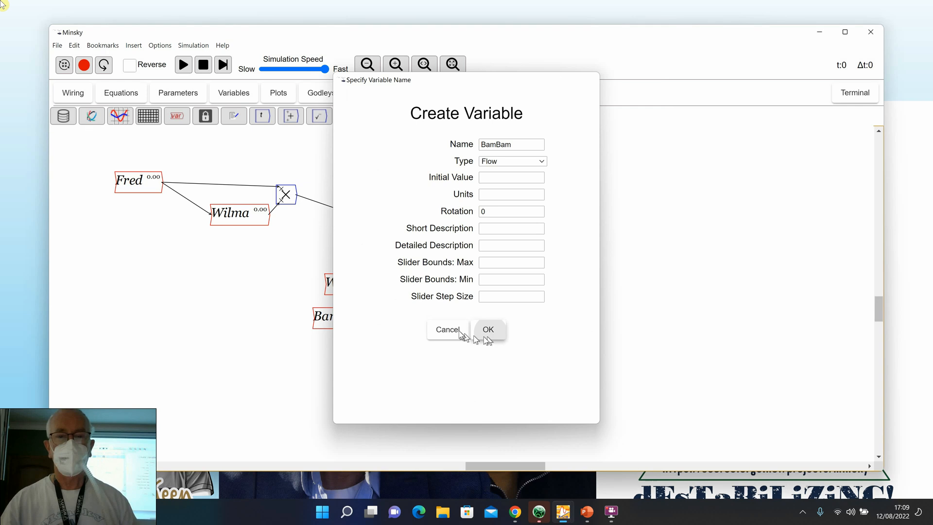
left_click(511, 289)
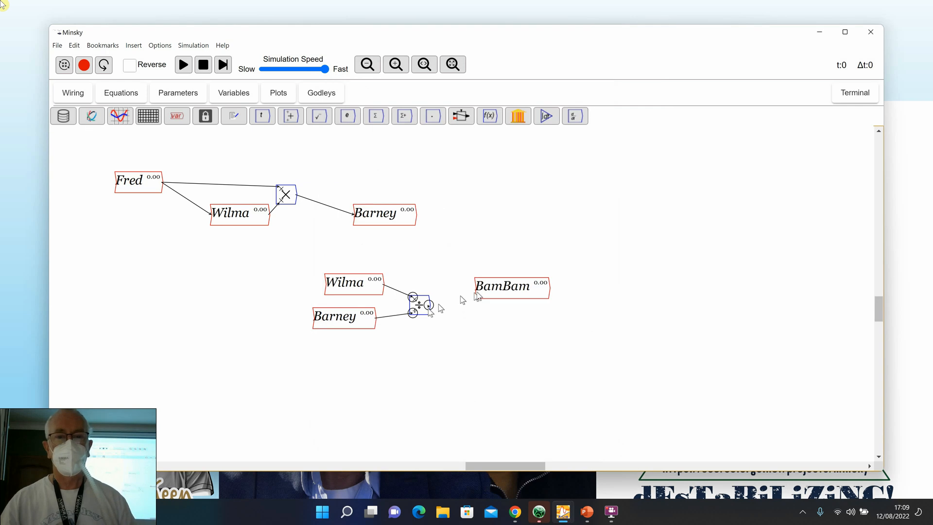
left_click_drag(431, 305, 458, 310)
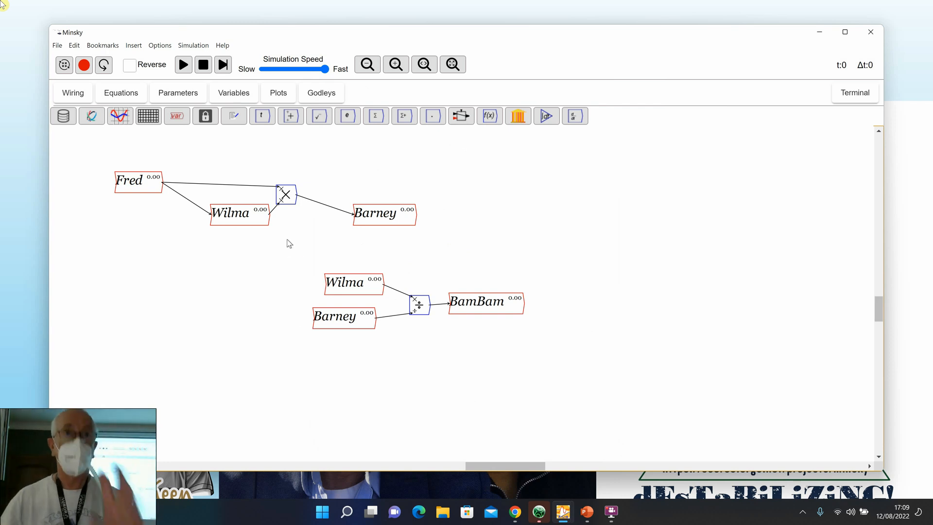
Step: Group the lower Wilma, Barney, division operator and BamBam into a single group
left_click_drag(294, 245, 565, 341)
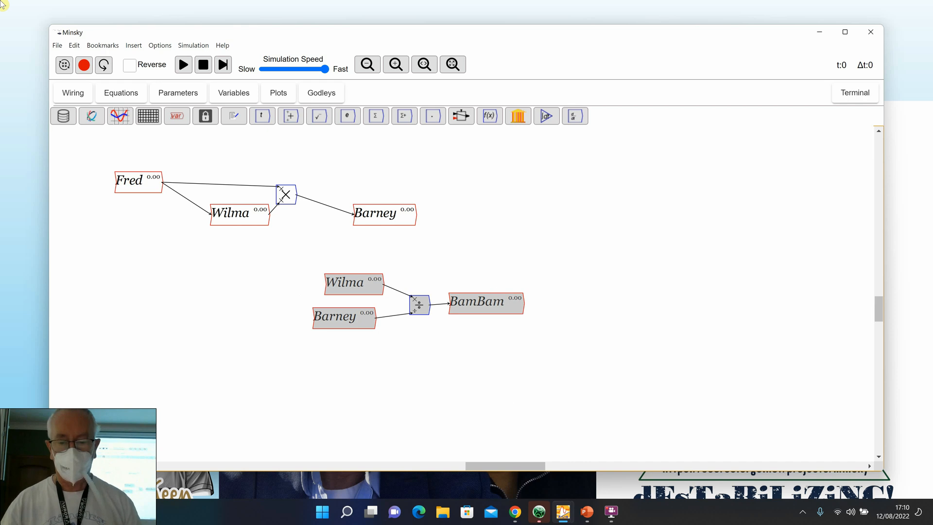
key("ctrl+g")
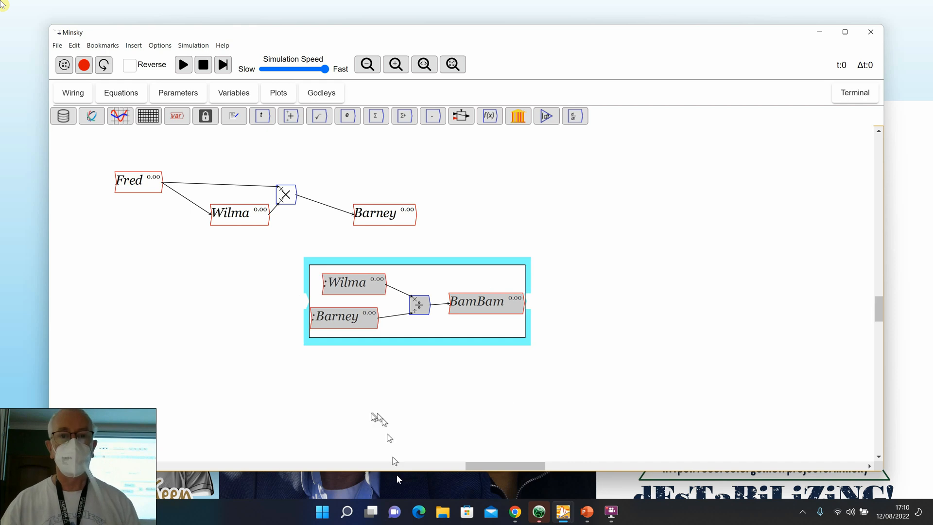
scroll(444, 366, "up", 2)
scroll(447, 375, "down", 3)
scroll(447, 379, "down", 3)
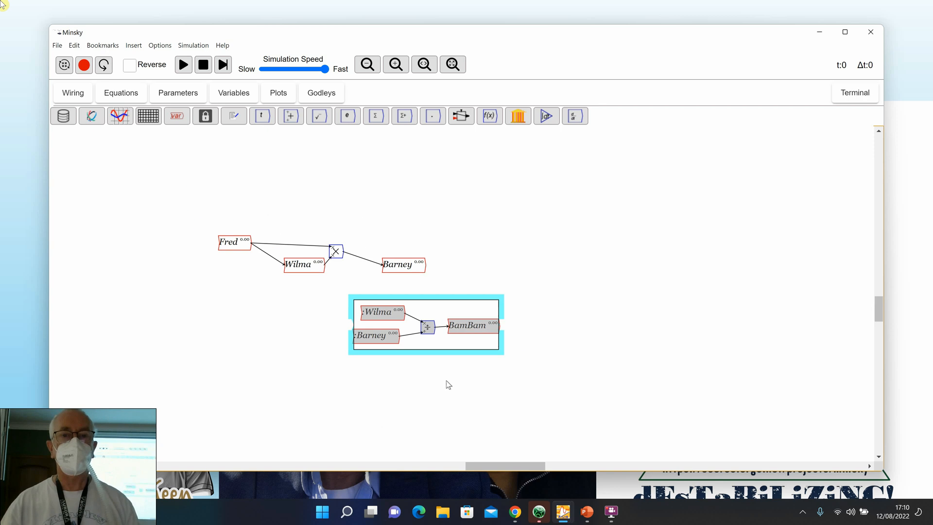
scroll(444, 394, "down", 2)
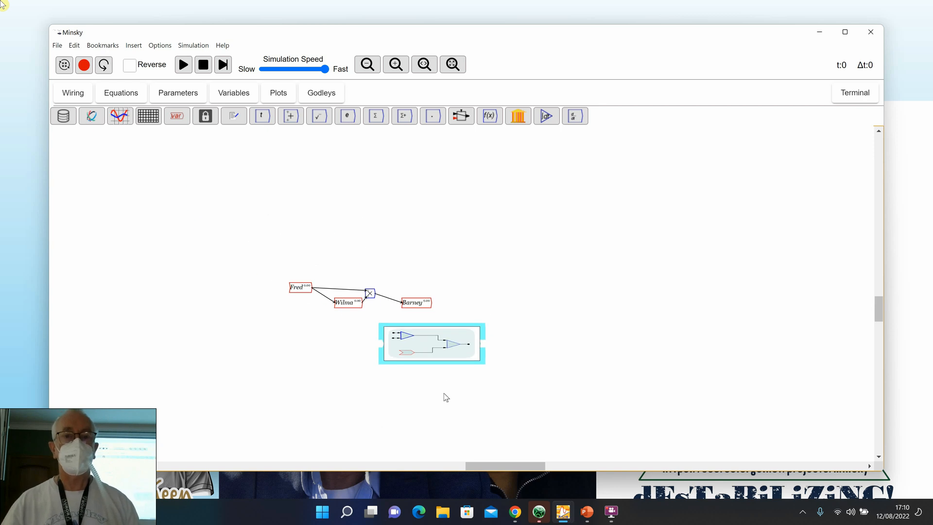
scroll(446, 396, "up", 1)
scroll(443, 395, "up", 3)
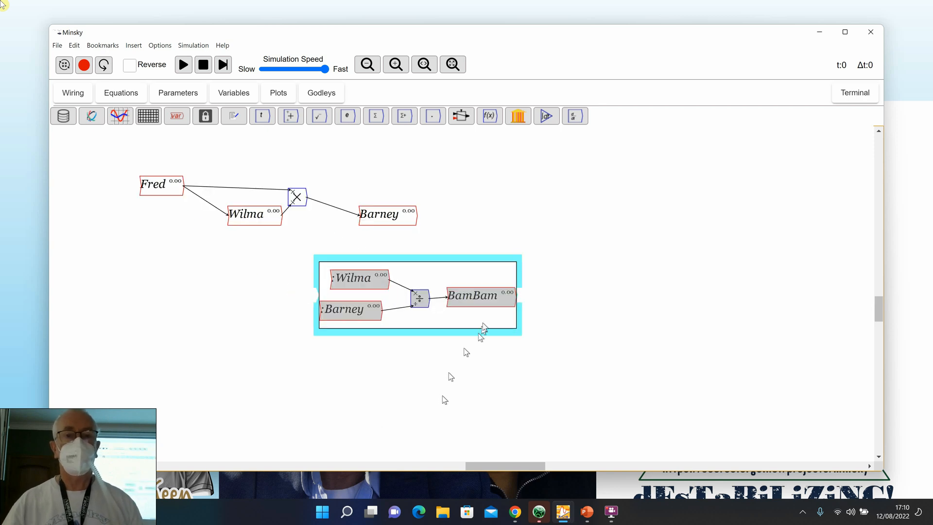
Step: Move BamBam slightly up and inward within the group so it sits clear of the group's edge
mouse_move(467, 286)
left_mouse_down()
mouse_move(492, 293)
mouse_move(481, 290)
mouse_move(460, 305)
mouse_move(467, 292)
mouse_move(453, 293)
mouse_move(457, 311)
mouse_move(460, 279)
left_mouse_up()
scroll(481, 320, "up", 3)
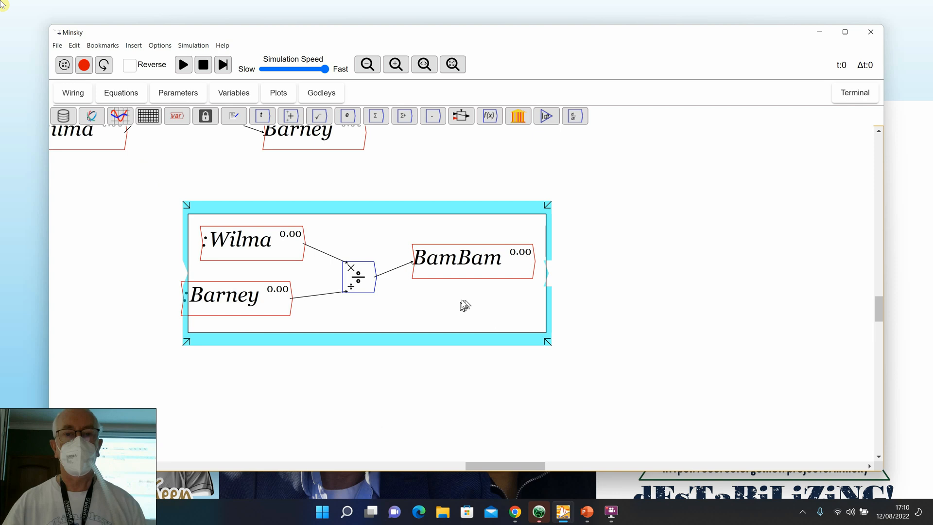
scroll(471, 314, "down", 3)
scroll(482, 370, "down", 1)
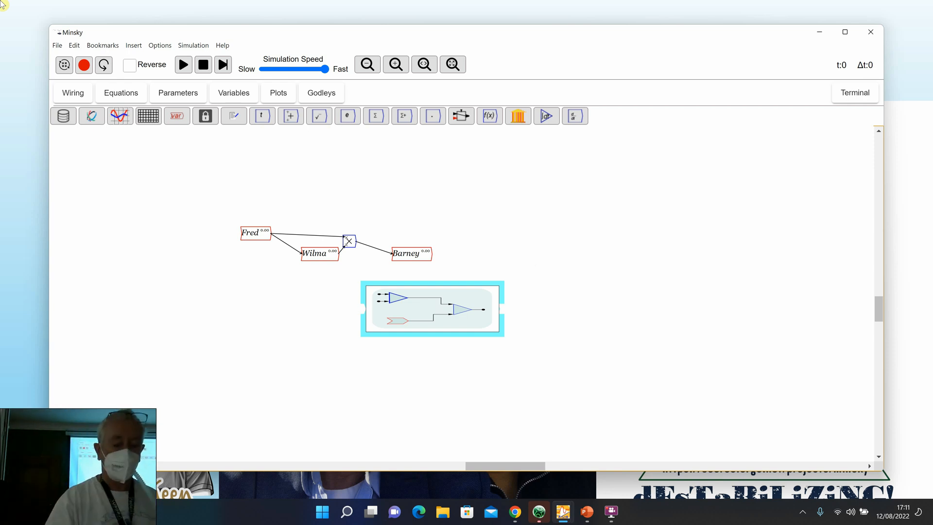
Step: Switch back to the PandemicModelRearranged window, fit the whole model in view and display the model's equations
key("alt+Tab")
key("alt+Tab")
key("alt+Tab")
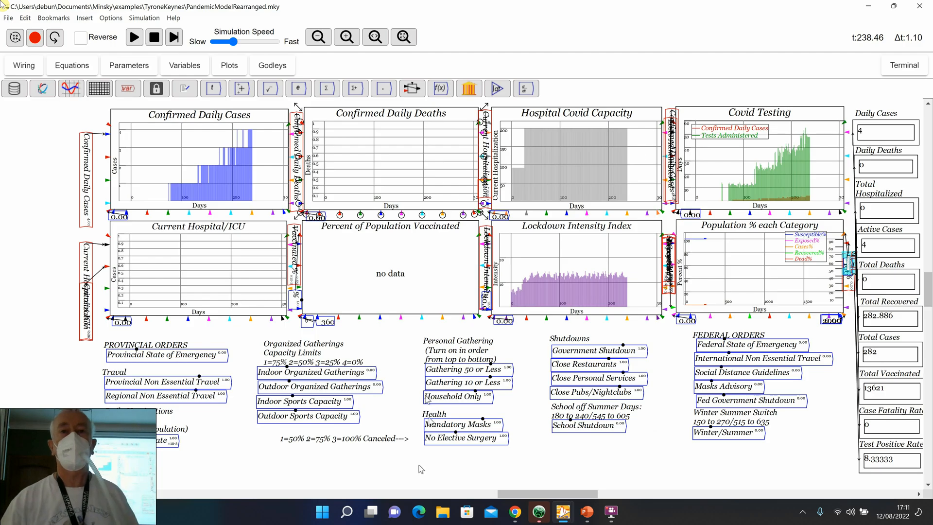
left_click(403, 38)
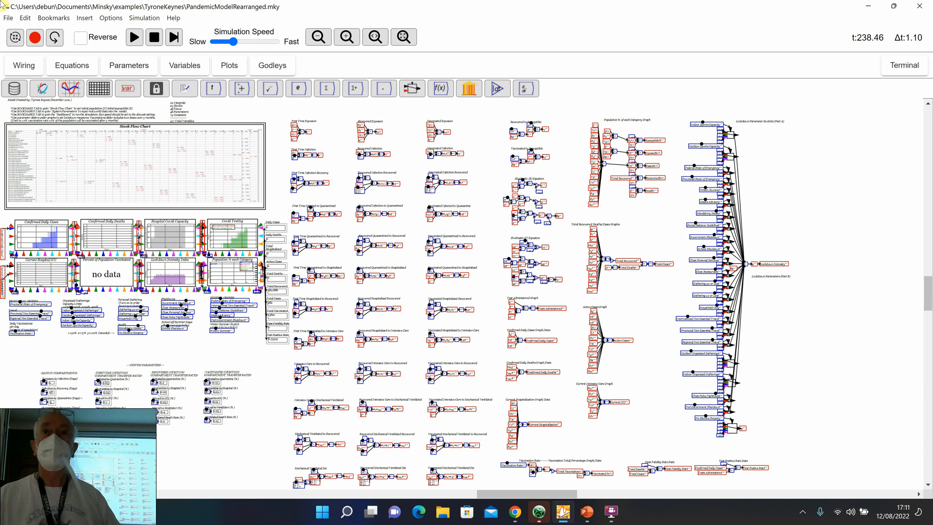
left_click(65, 68)
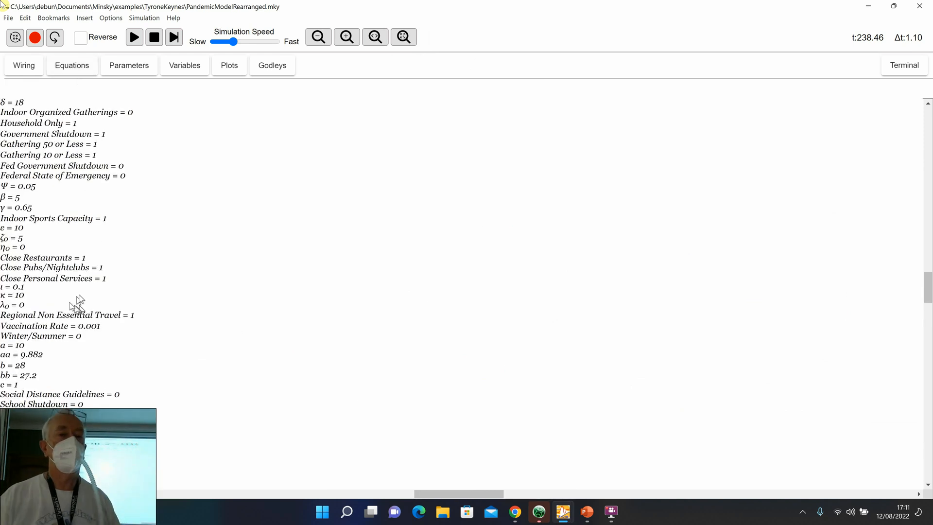
Step: Read through the model's equations, from the parameter definitions down to the Susceptible% and Total Cases equations
scroll(216, 219, "down", 10)
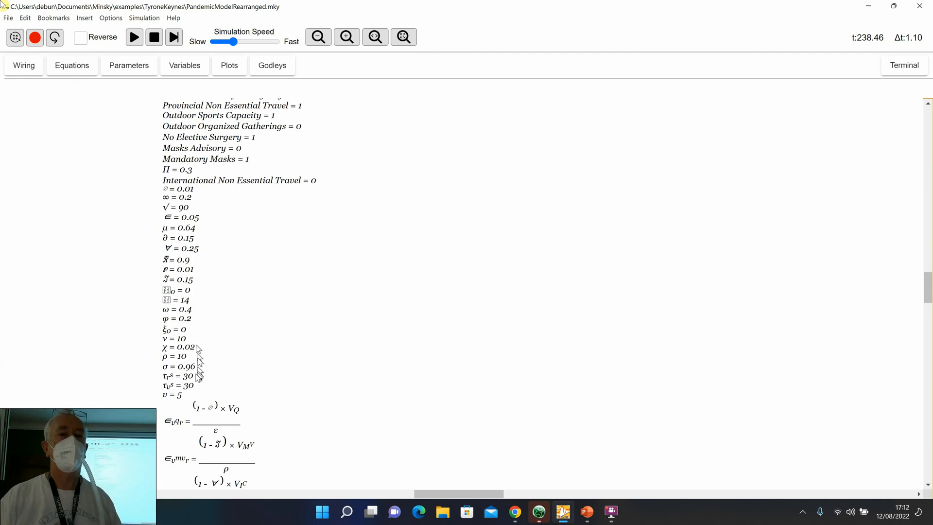
scroll(204, 355, "down", 15)
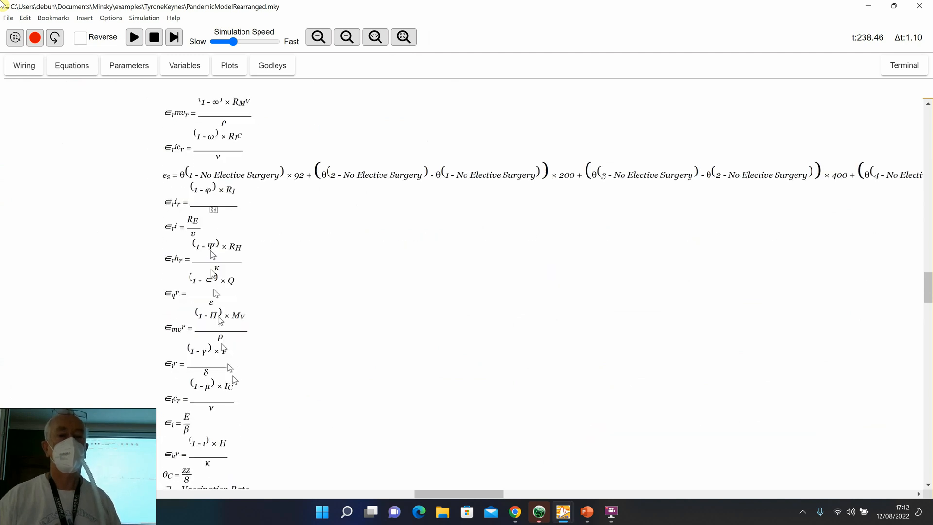
scroll(228, 364, "down", 15)
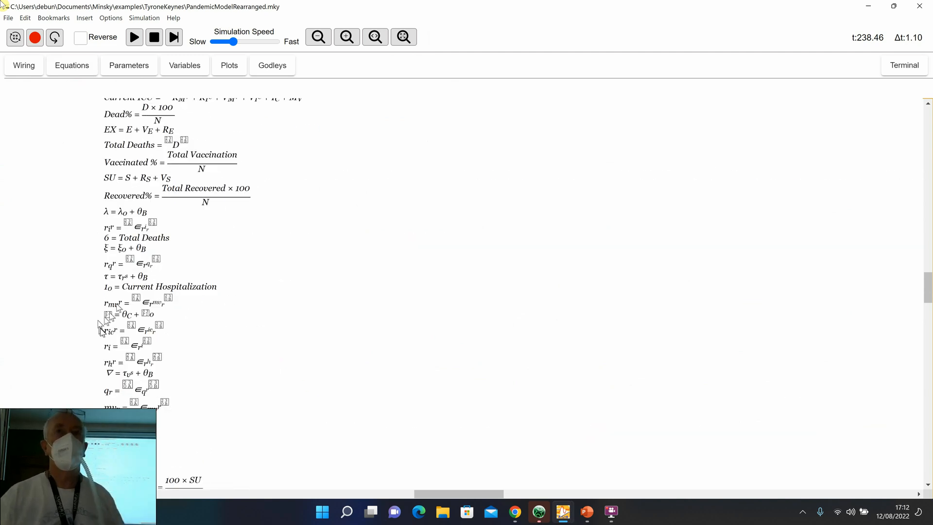
scroll(118, 307, "down", 5)
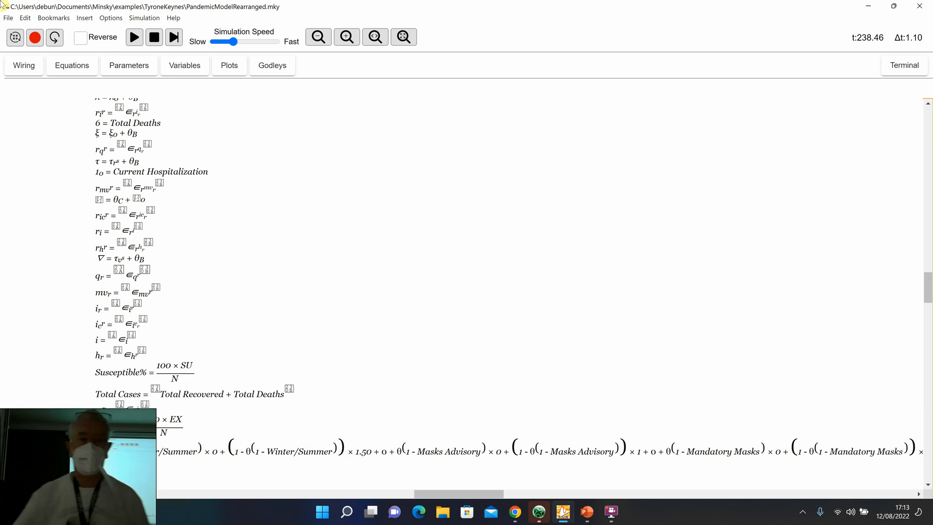
Step: Return to the wiring diagram and examine the First Time Infection Recovery block, bringing up the options for its ∈ir variable
left_click(22, 68)
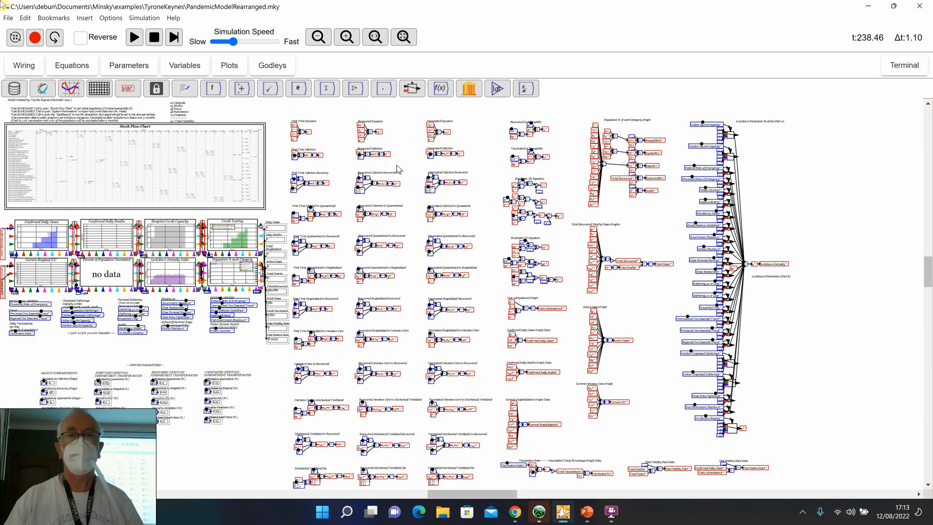
scroll(401, 169, "up", 2)
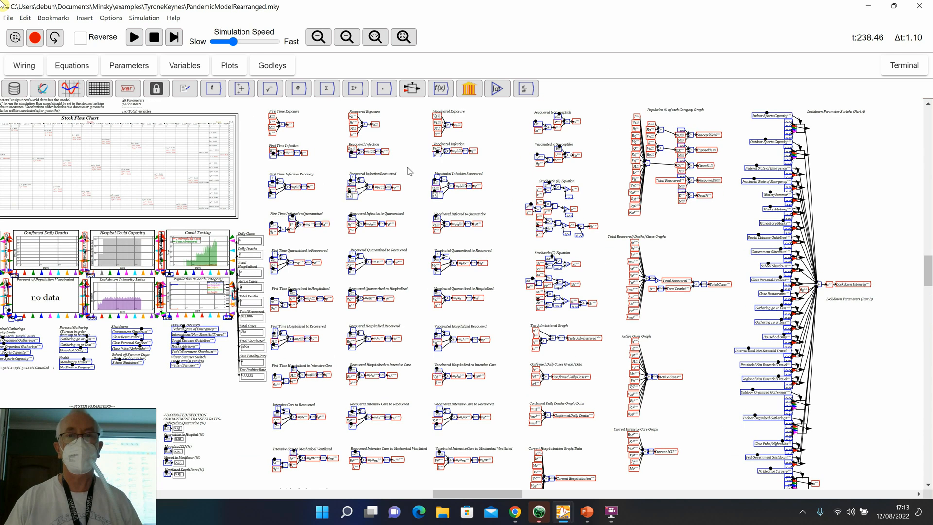
scroll(408, 167, "up", 2)
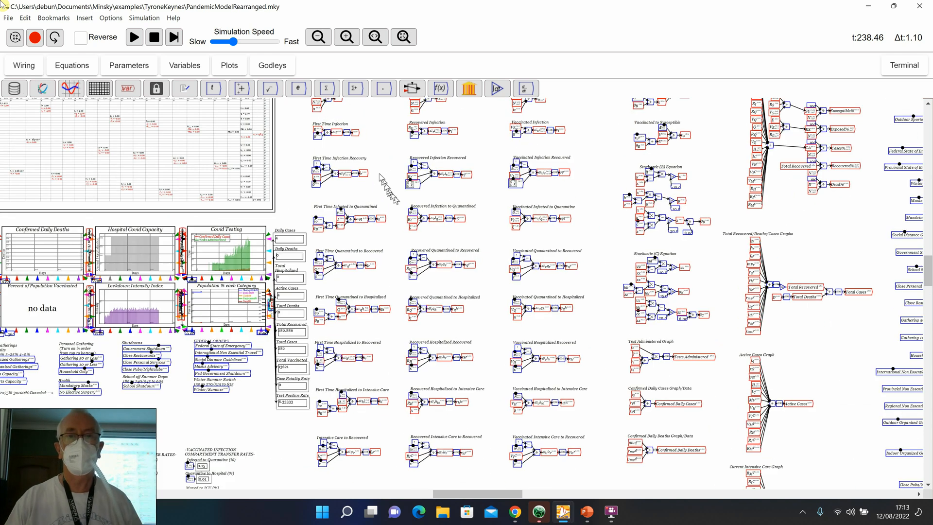
scroll(384, 184, "up", 3)
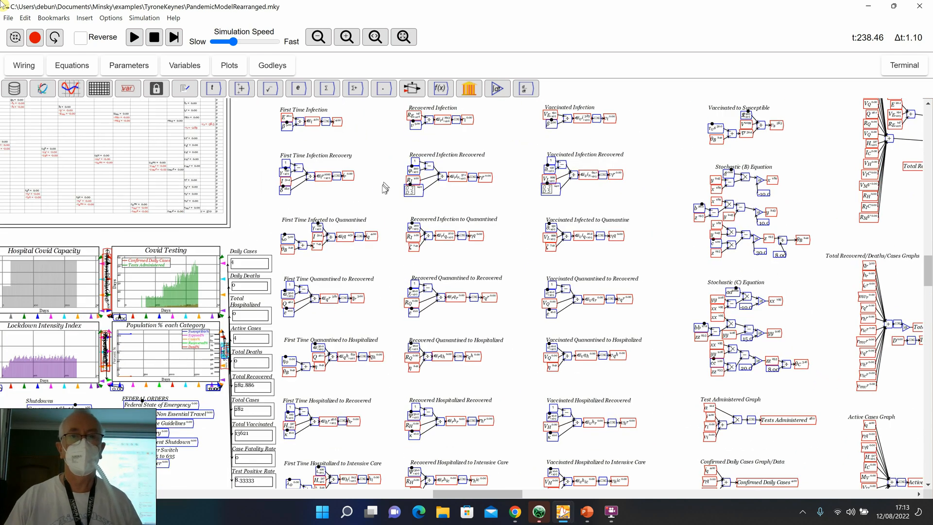
scroll(380, 185, "up", 3)
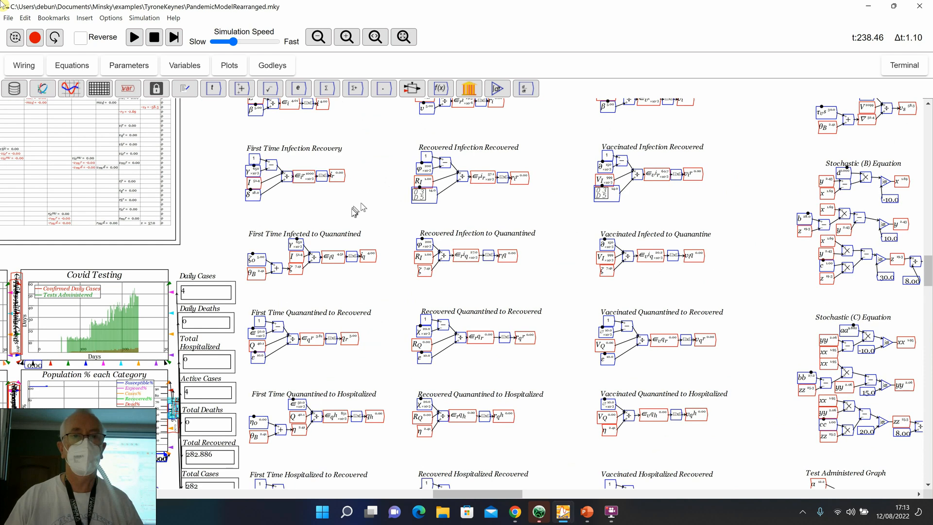
scroll(359, 210, "up", 3)
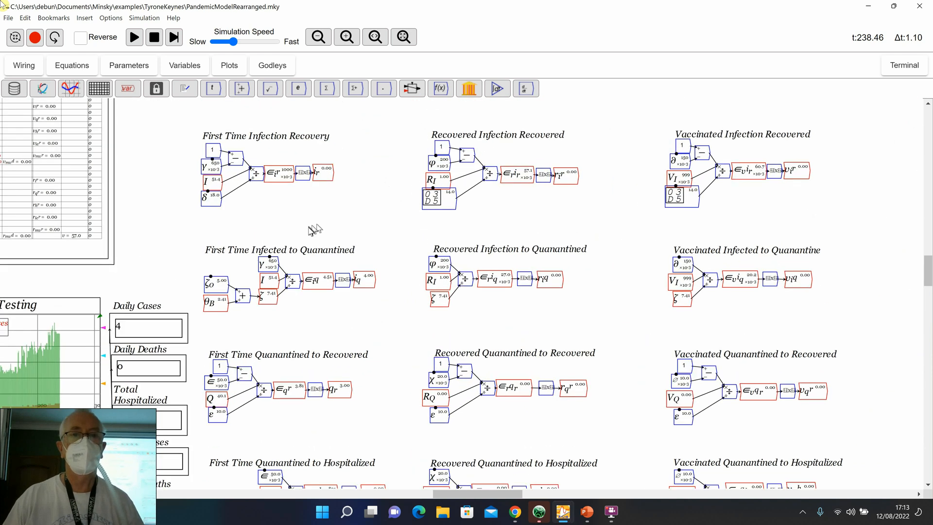
scroll(332, 201, "up", 3)
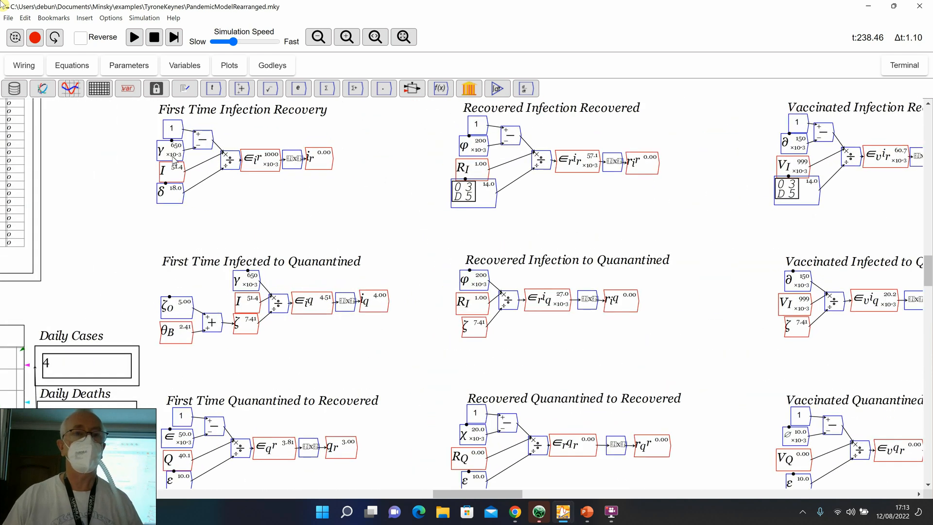
mouse_move(172, 147)
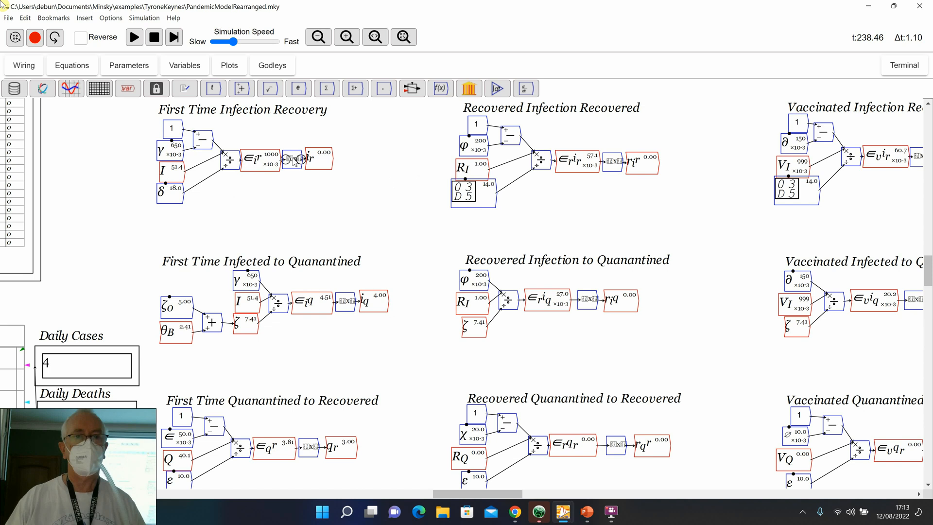
right_click(253, 166)
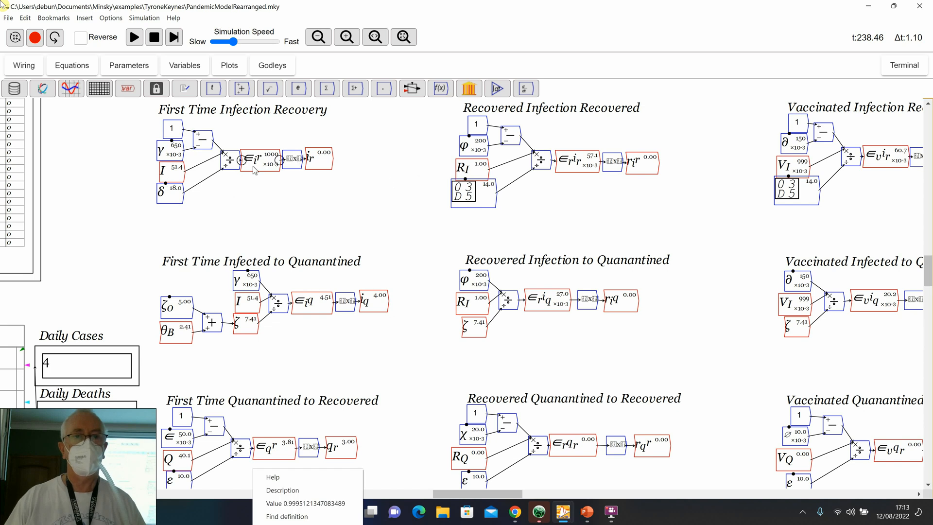